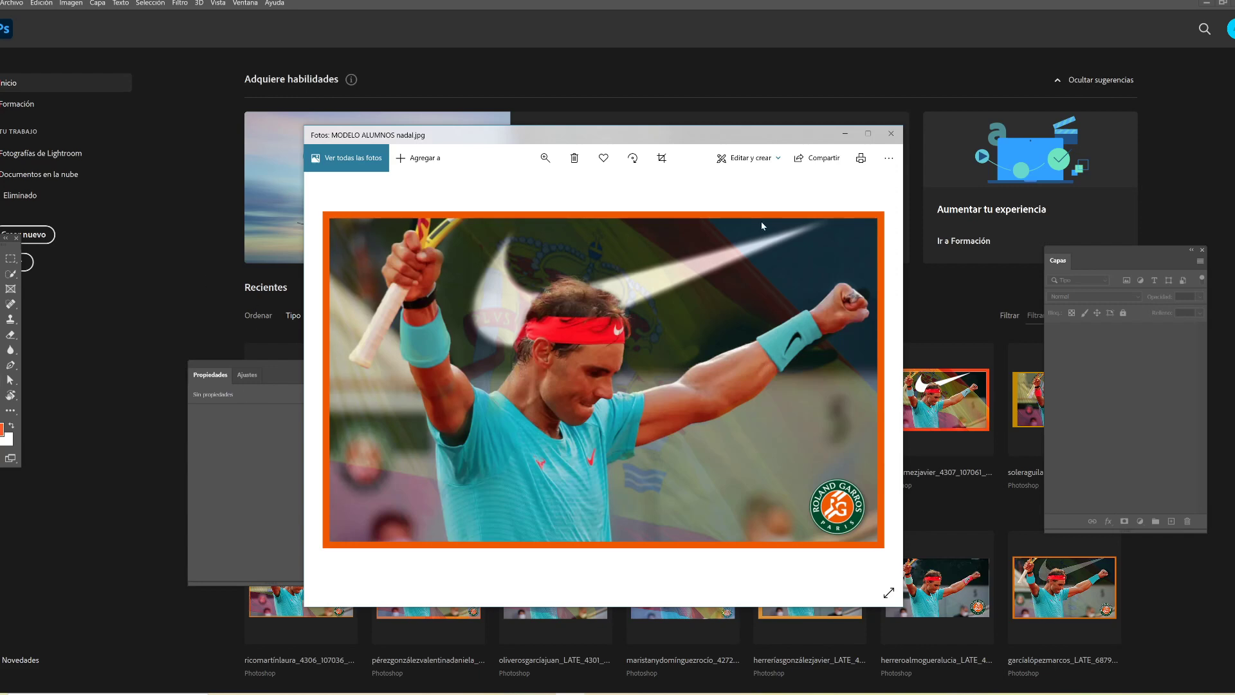
Step: Minimize the Photos viewer showing MODELO ALUMNOS nadal.jpg to reveal Photoshop's home screen
click(850, 132)
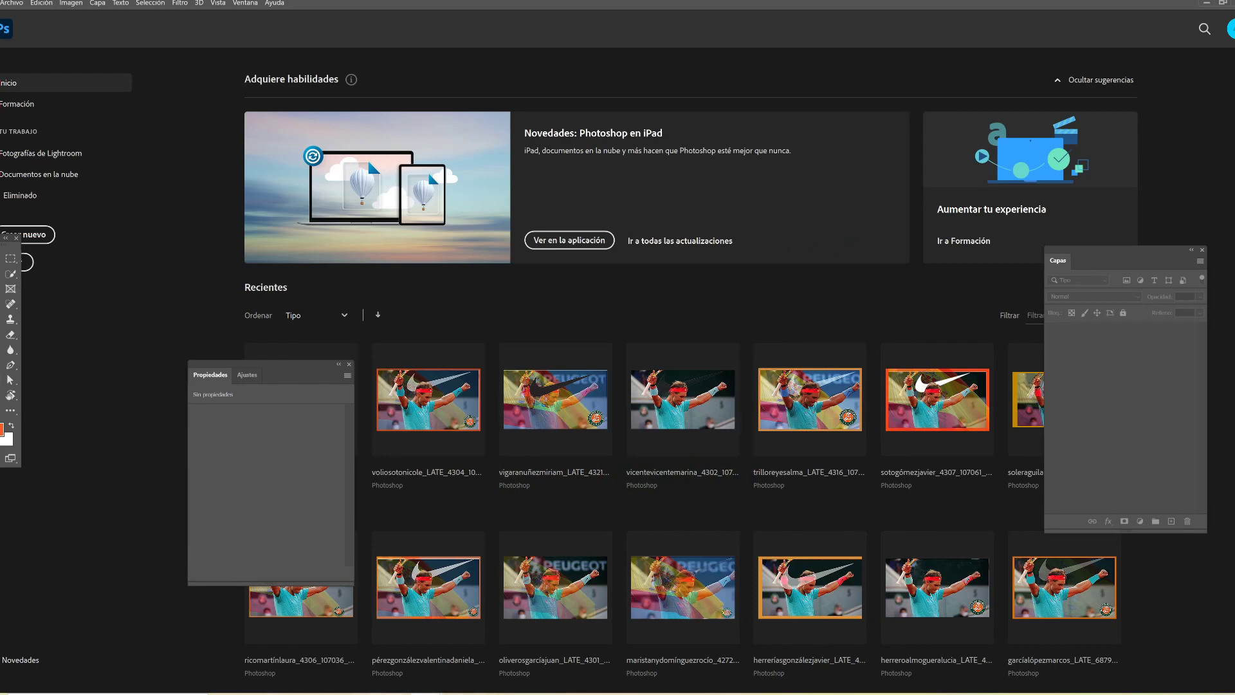
Step: Review the EJERCICIO NADAL task sheet in Word, then return to Photoshop
click(362, 683)
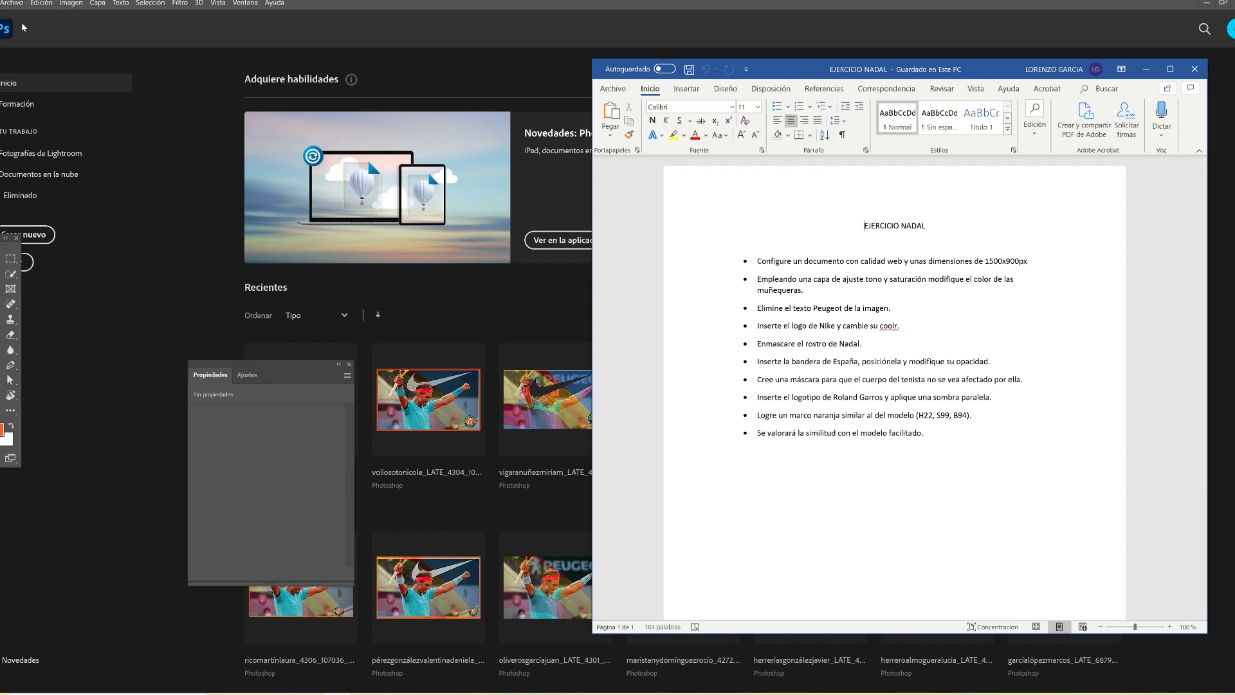
click(18, 8)
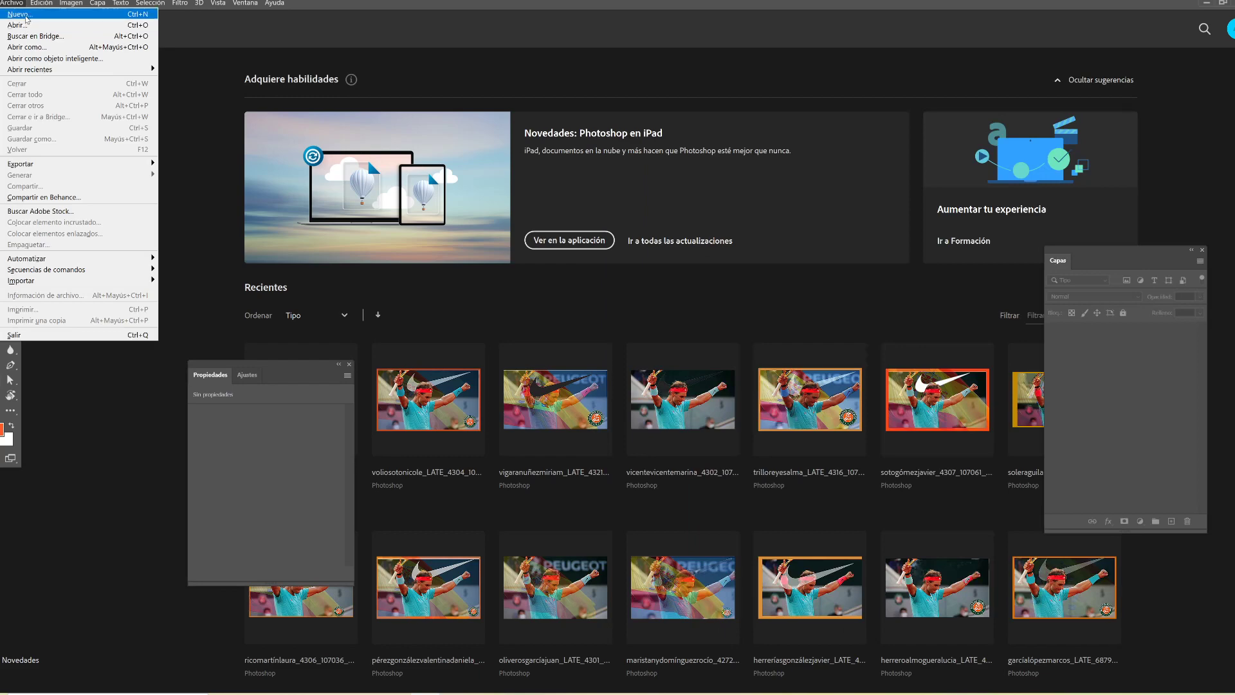
Step: Create a new 1500 × 900 px document in Color RGB, with artboards left off
click(19, 15)
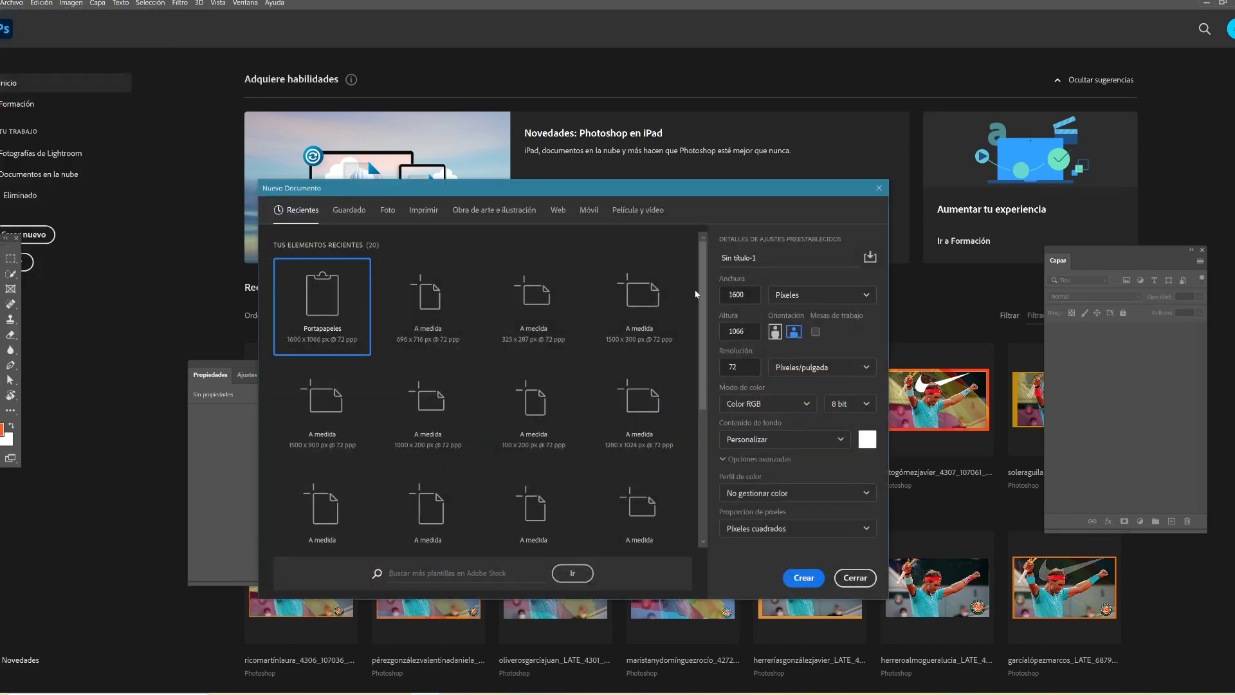
text(15)
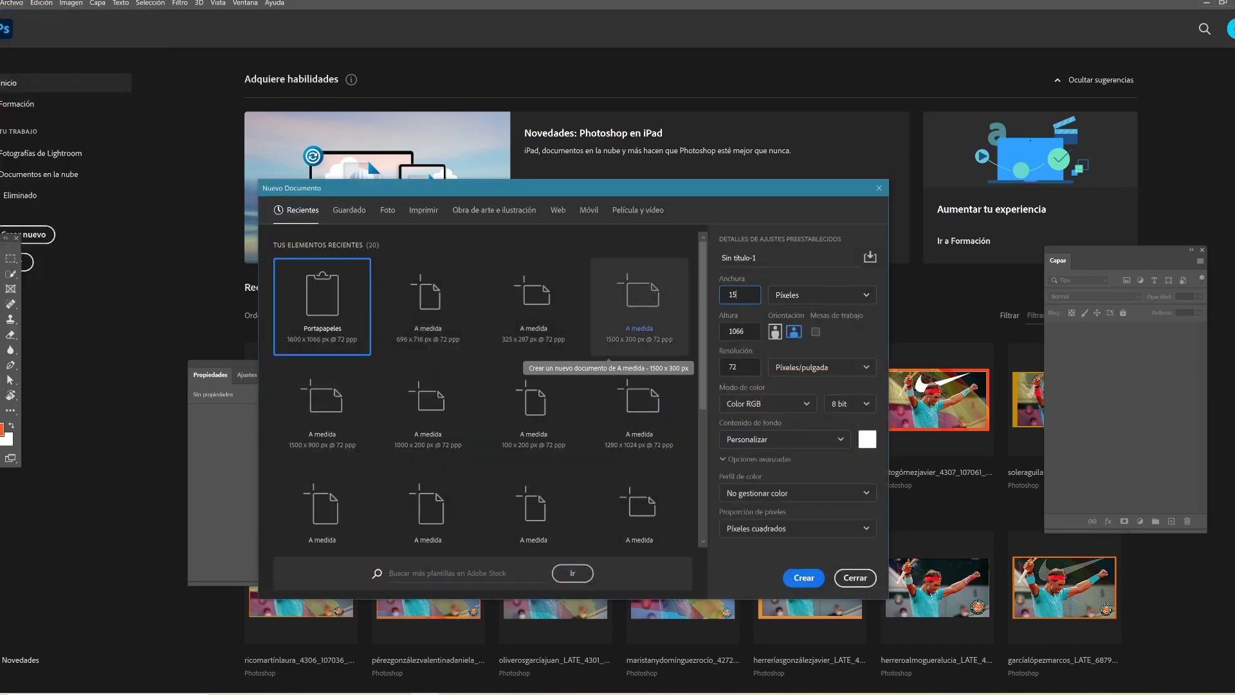
click(687, 322)
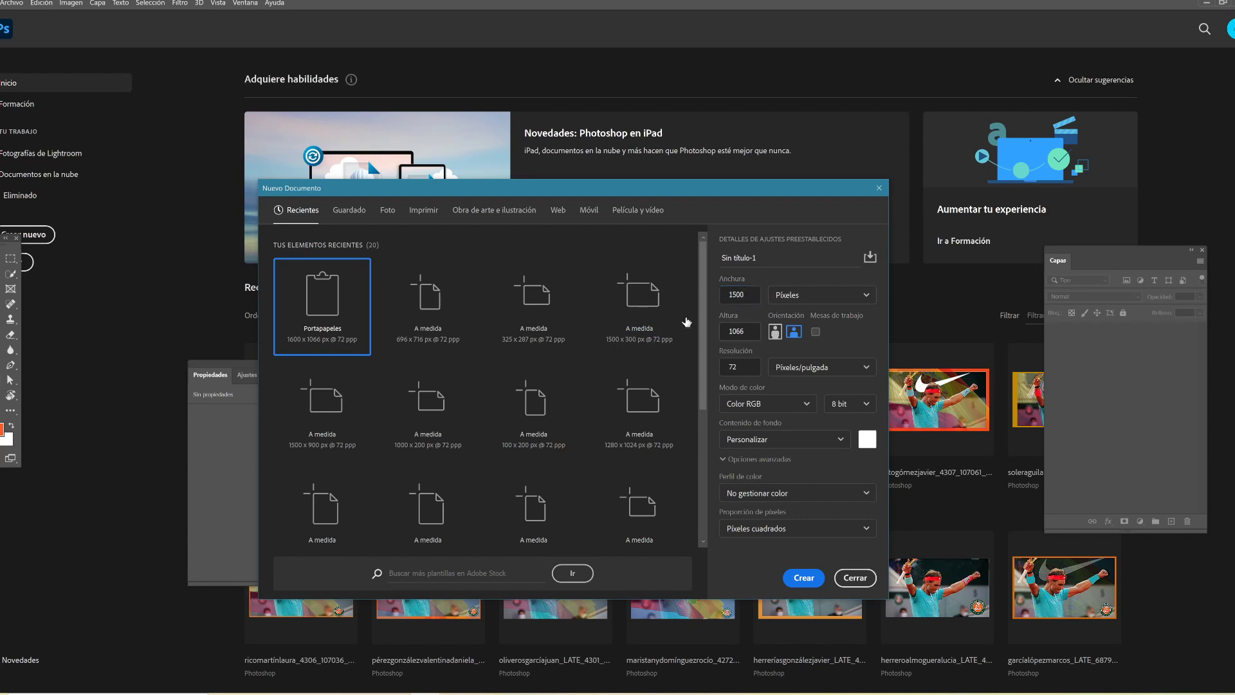
click(740, 332)
text(900)
click(816, 331)
click(815, 332)
drag(765, 192, 622, 146)
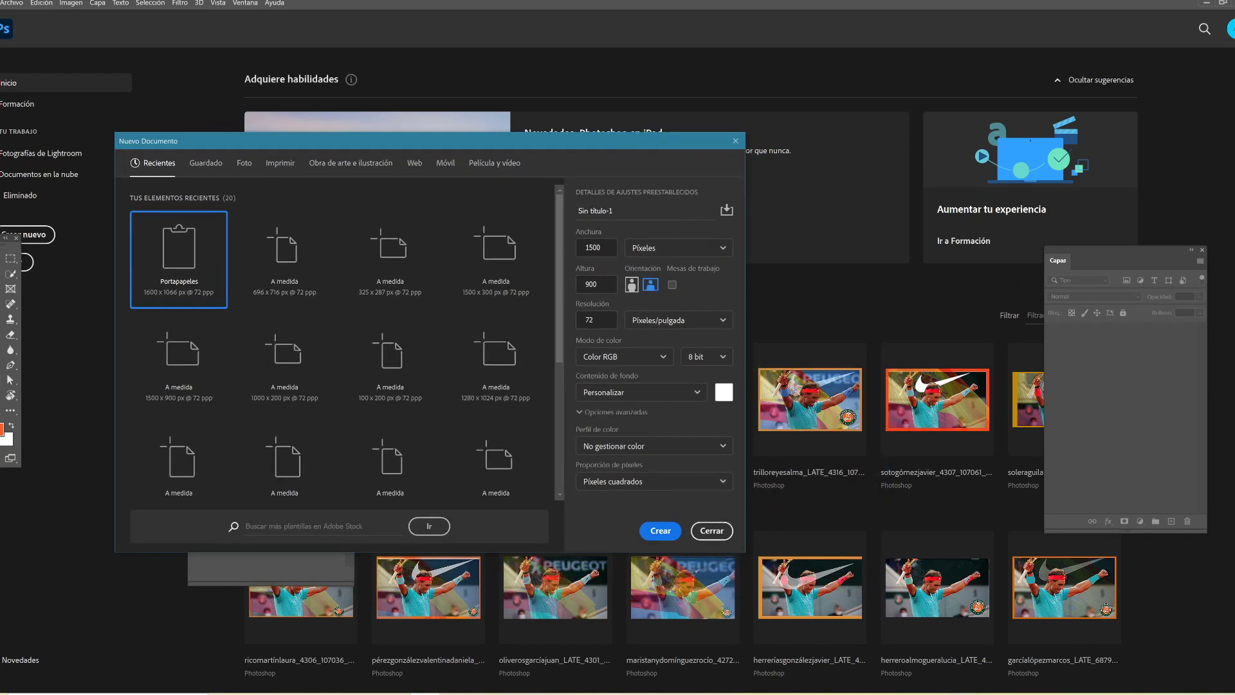
click(652, 358)
click(642, 420)
click(662, 532)
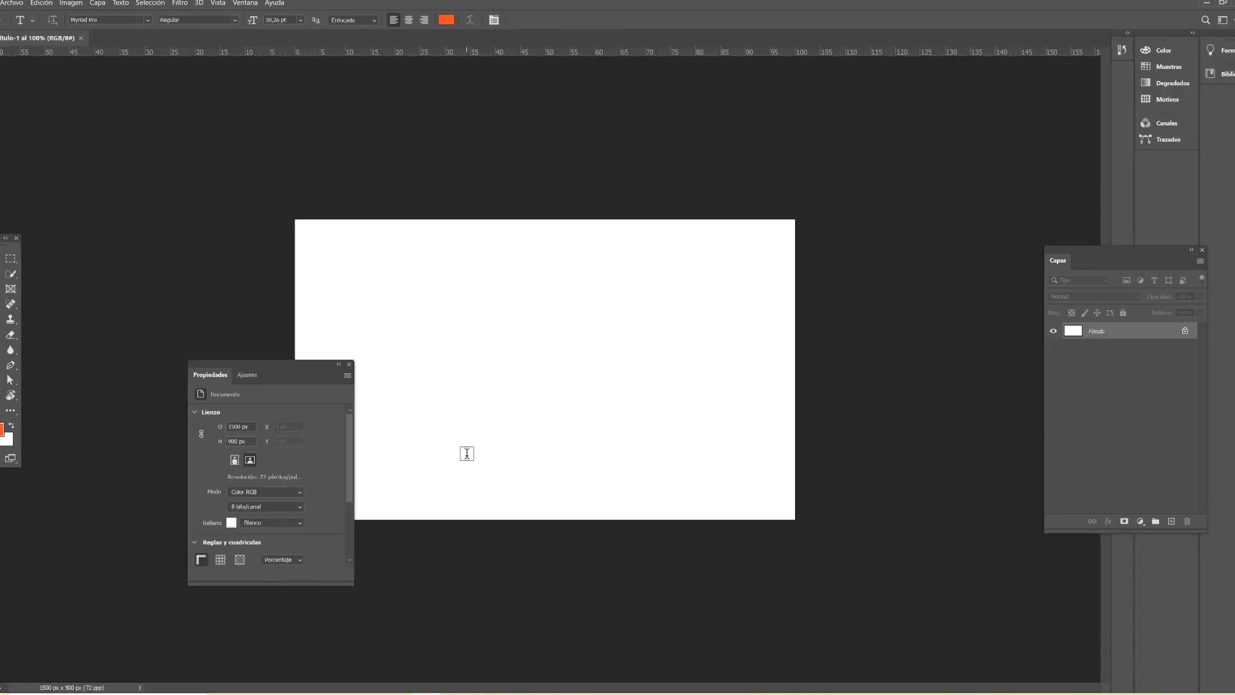
Step: Try opening a NADAL VICTORIA image and dismiss the wrong document type error
drag(289, 370, 199, 254)
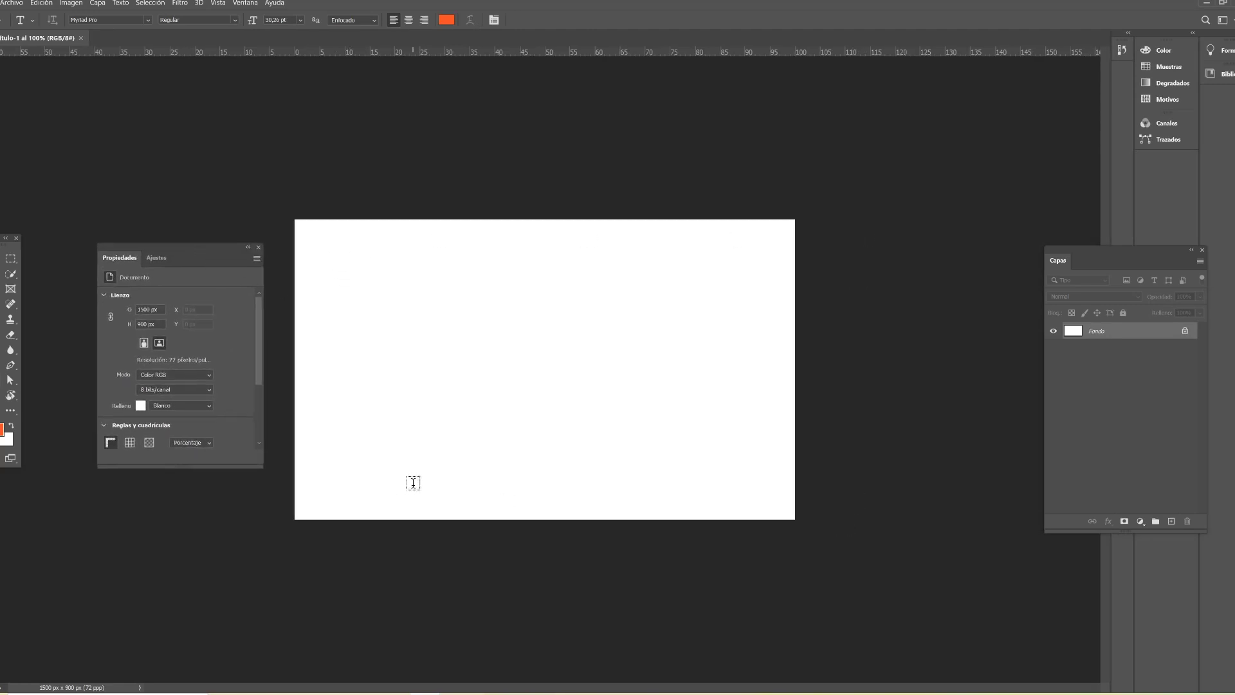
click(7, 5)
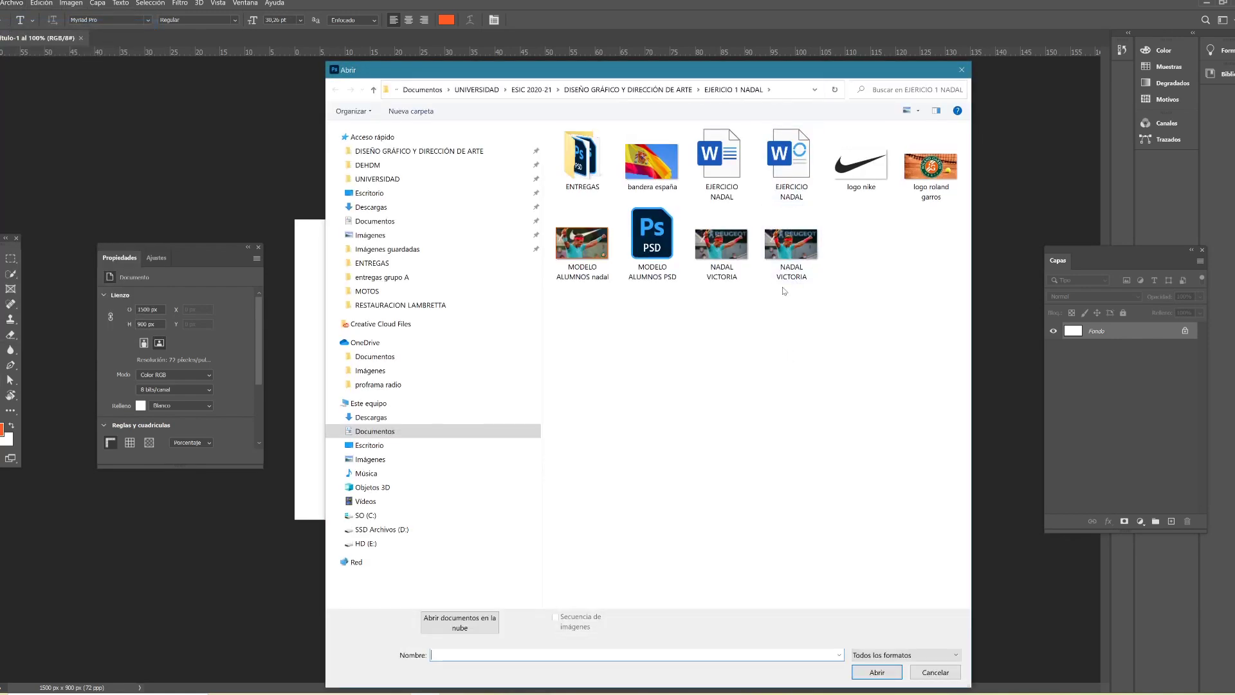
click(798, 260)
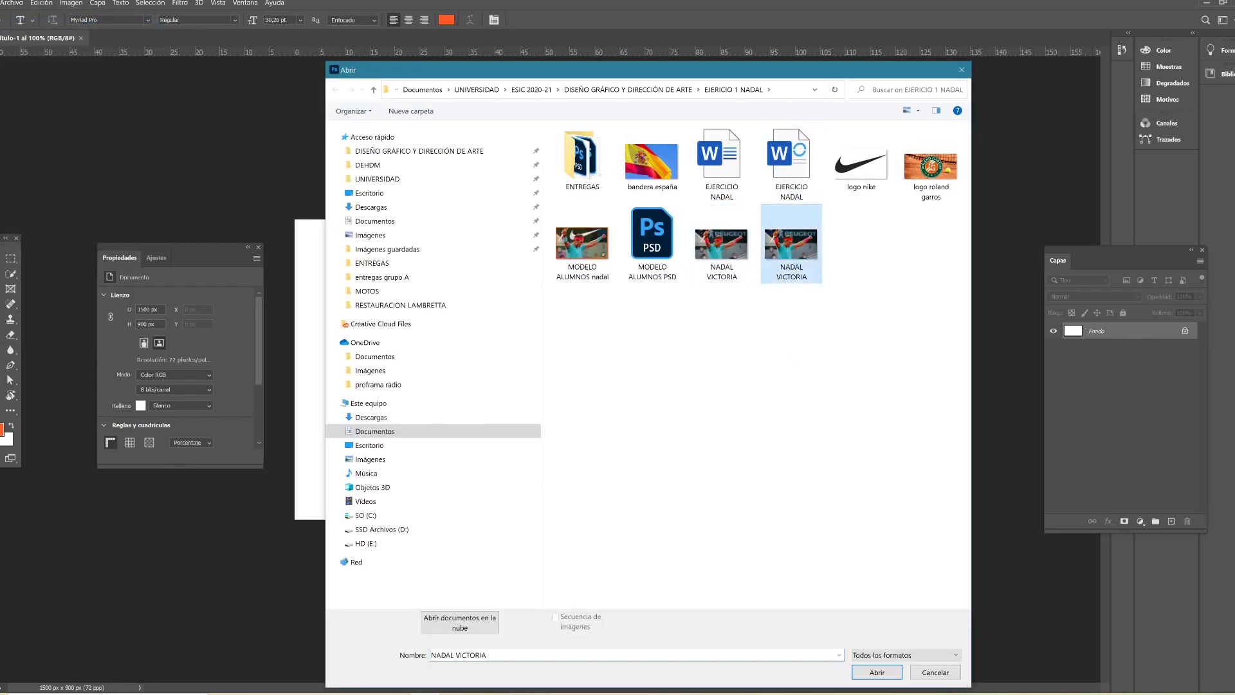
click(881, 672)
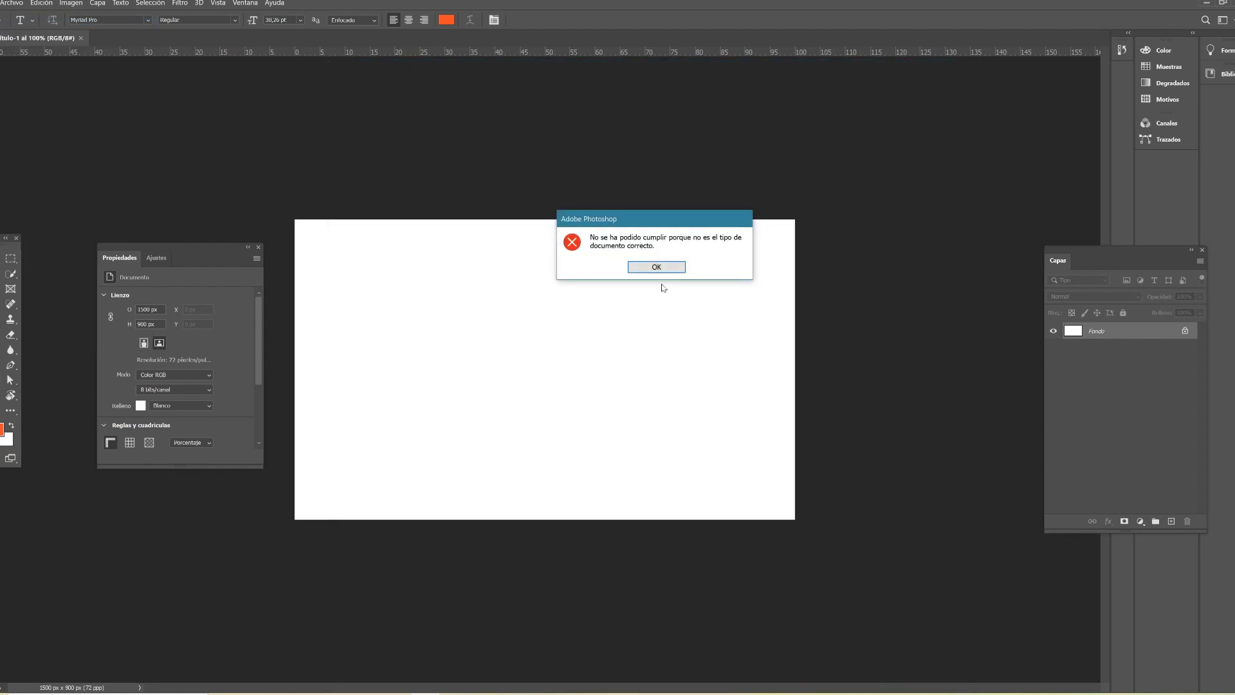
click(656, 267)
Step: Open the other NADAL VICTORIA file, accepting the missing-profile prompt
click(19, 4)
click(17, 31)
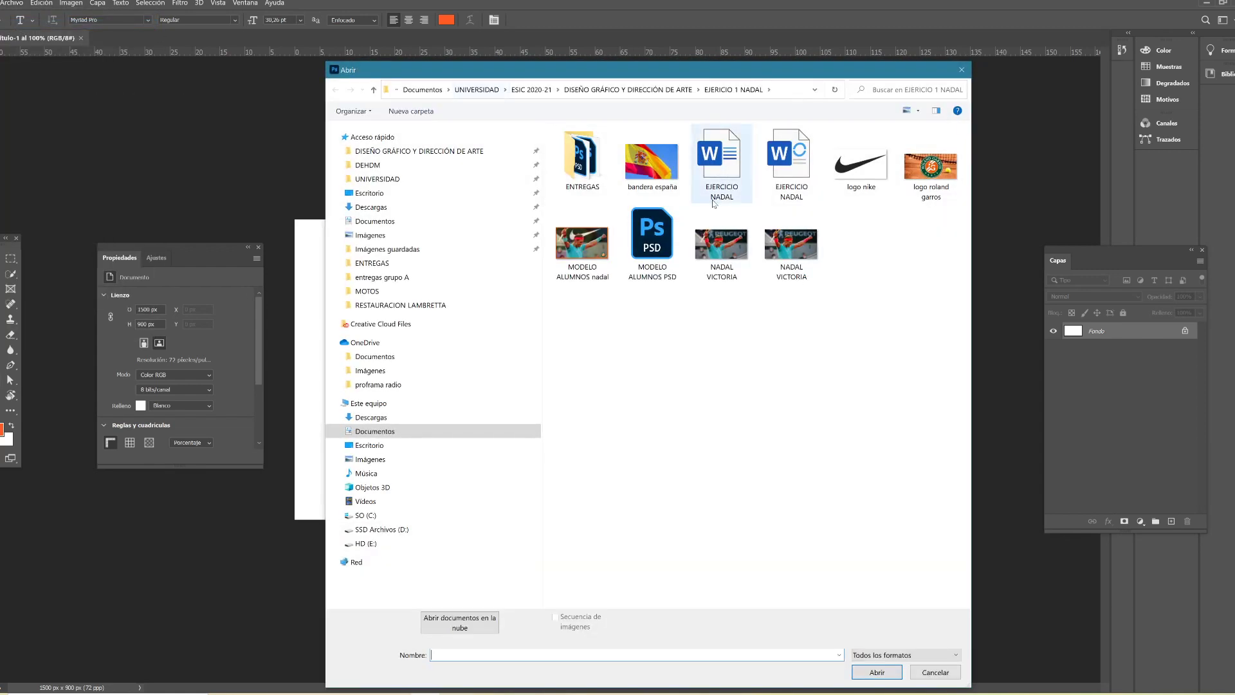
click(721, 245)
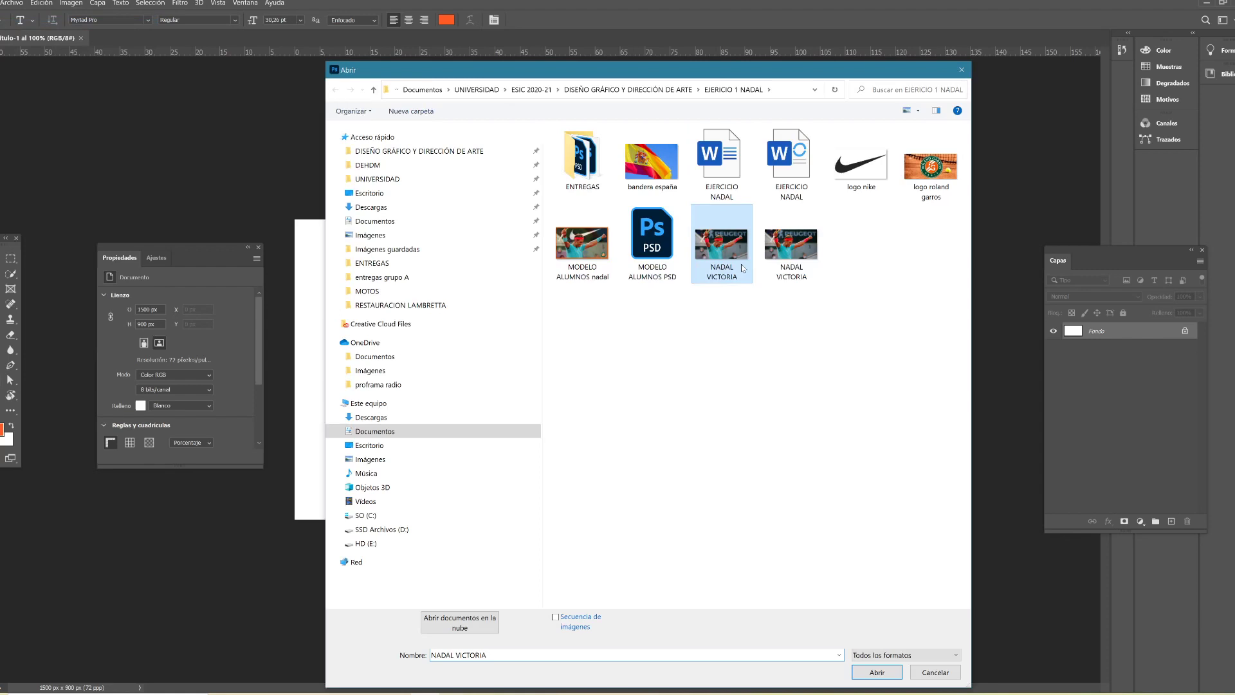
click(869, 672)
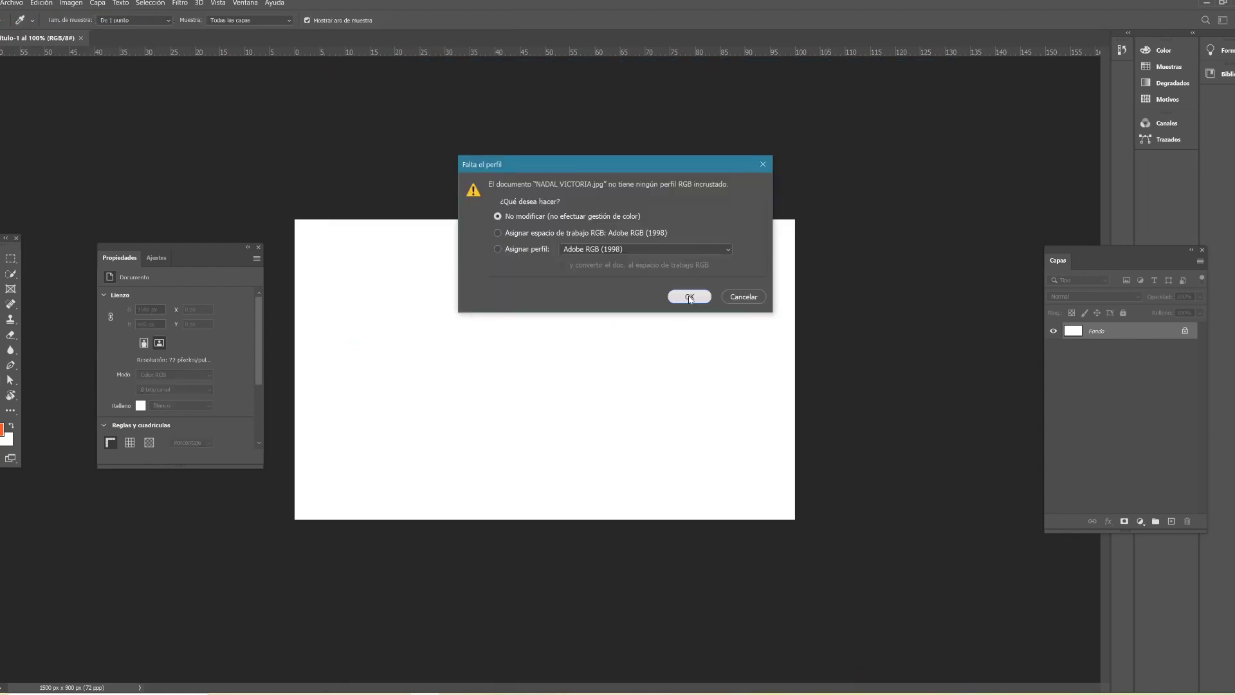
click(687, 296)
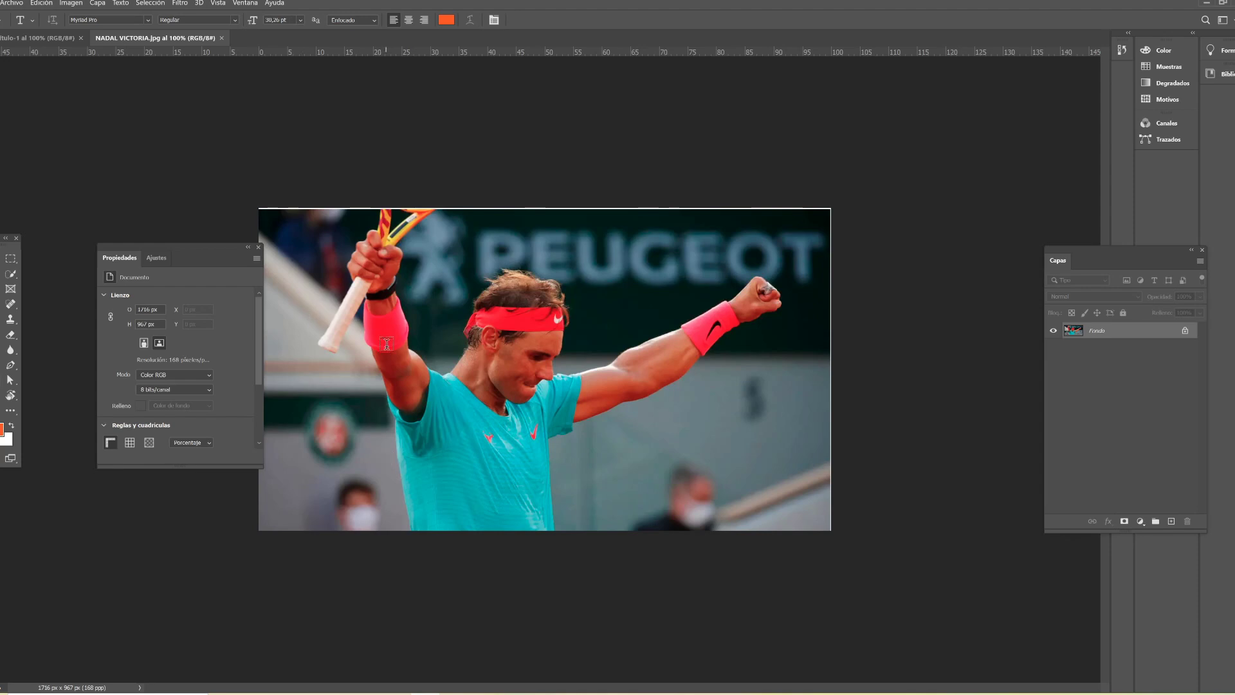
click(12, 3)
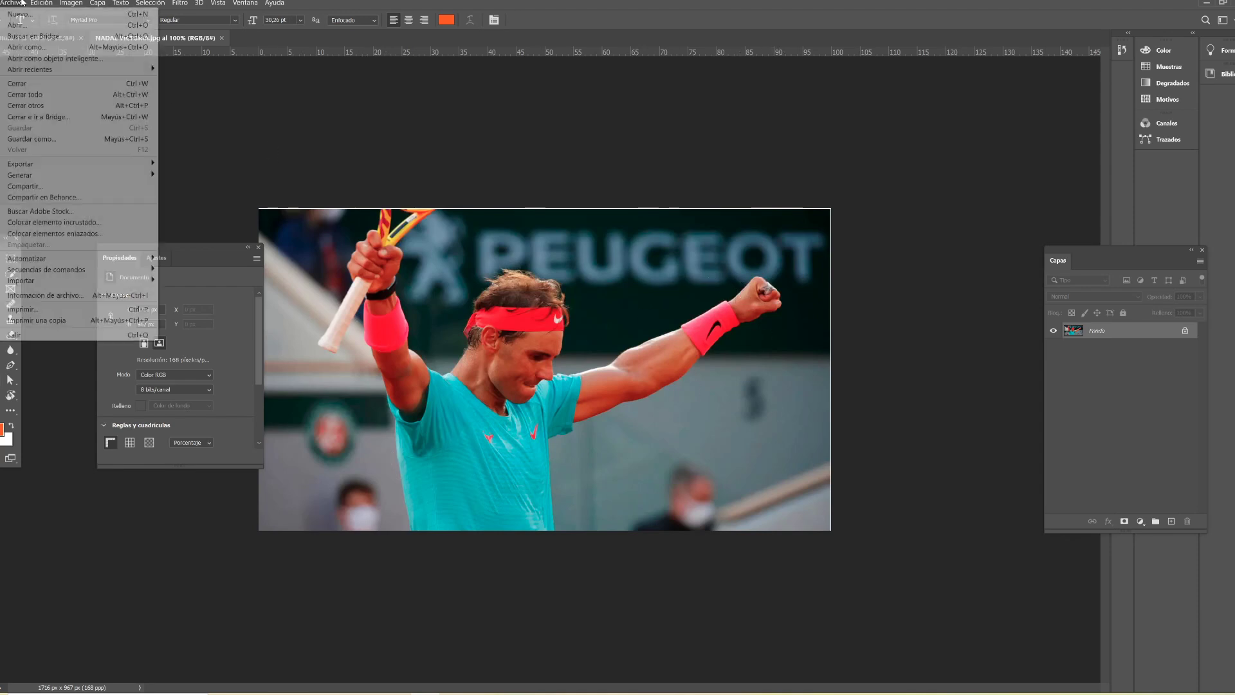
click(29, 27)
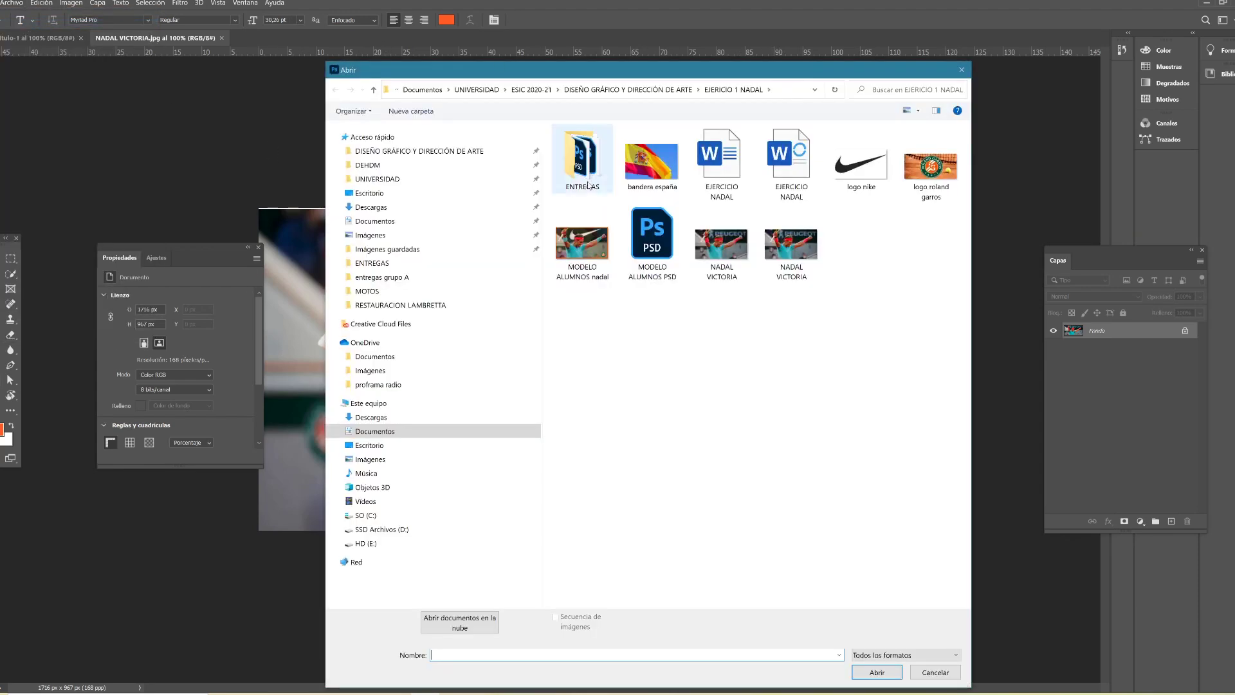
click(582, 244)
click(877, 672)
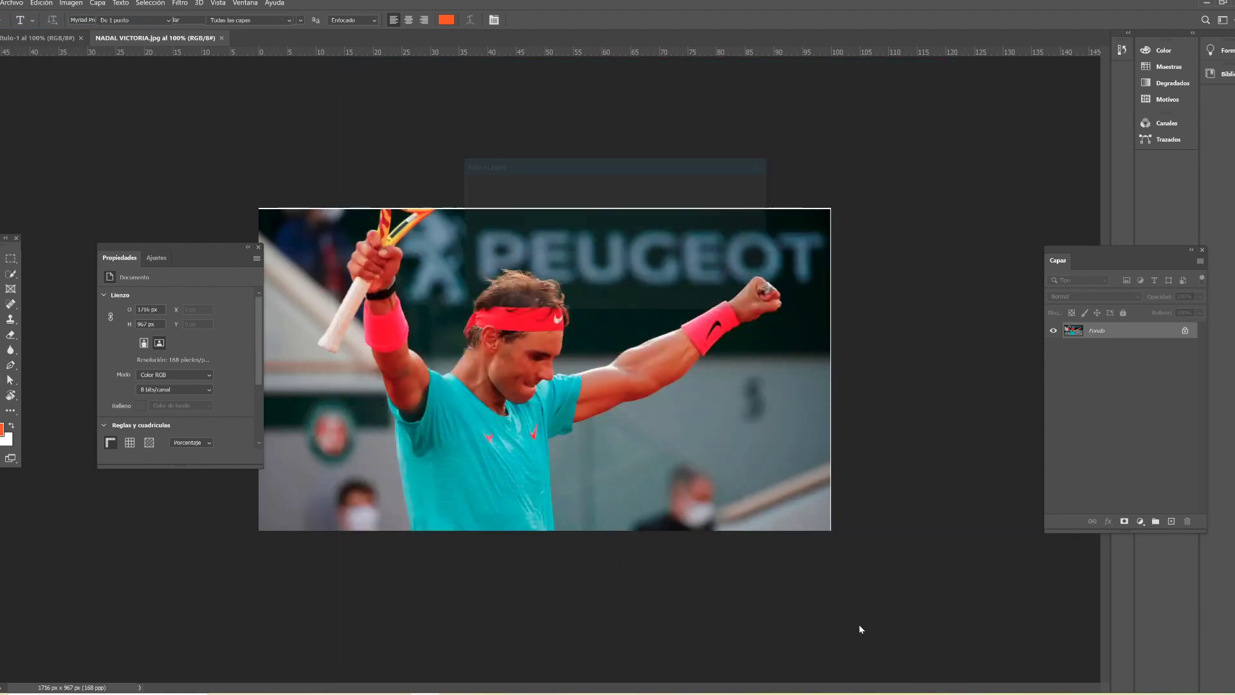
click(693, 292)
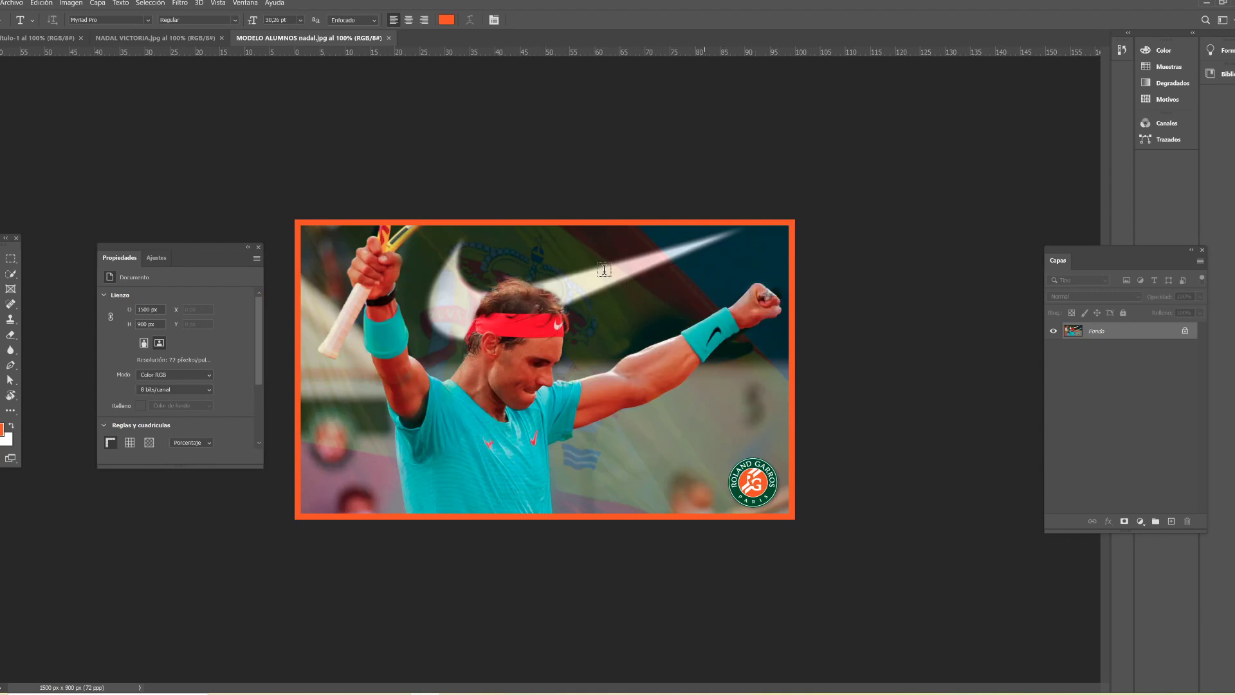
click(184, 40)
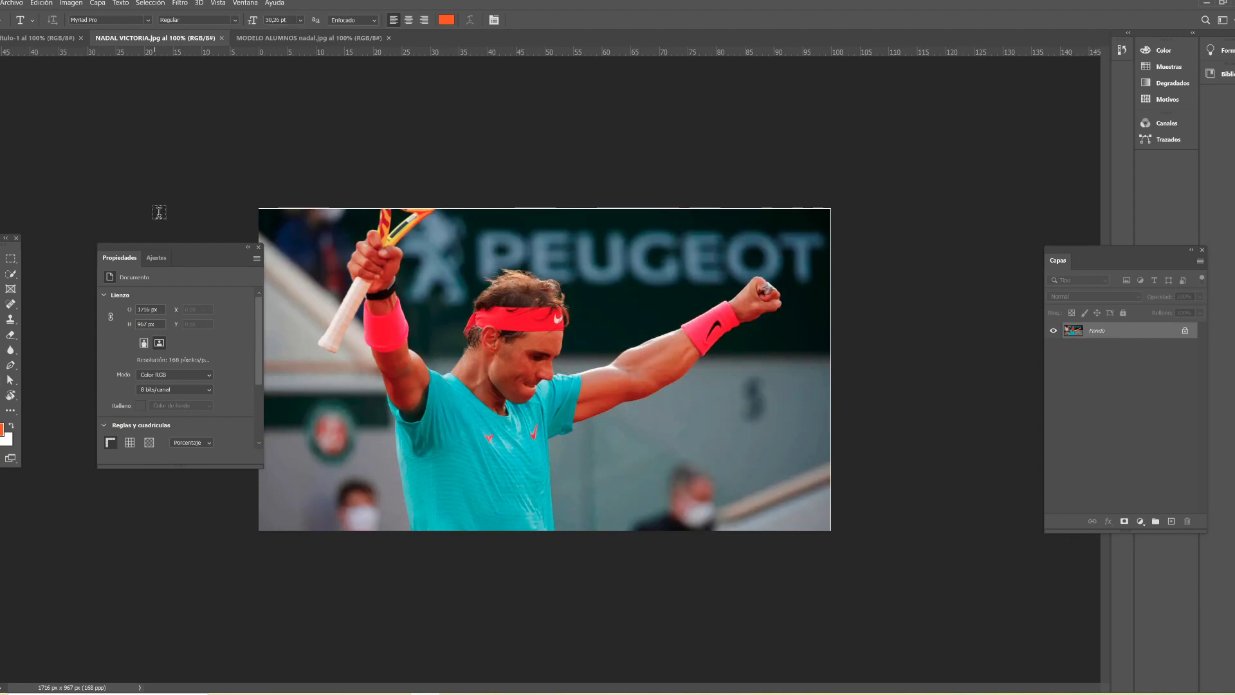
drag(182, 250, 141, 230)
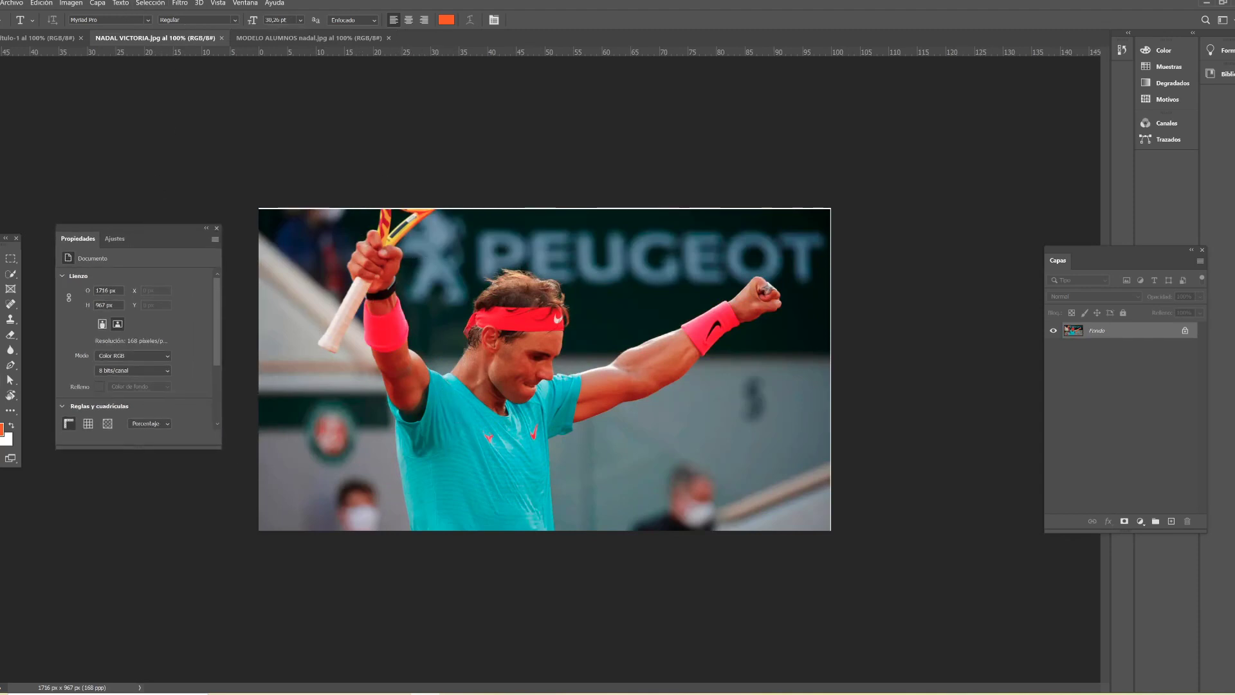
Step: Check the NADAL VICTORIA image size without changing it, then select the whole photo
click(70, 4)
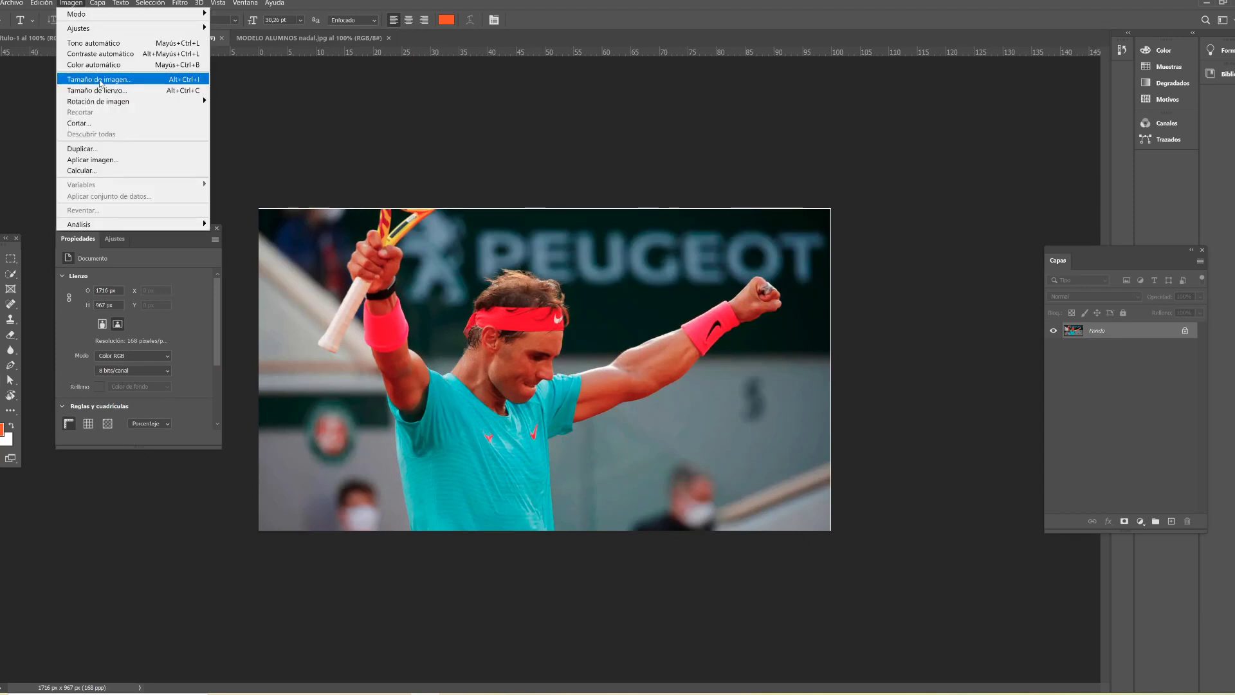
click(99, 80)
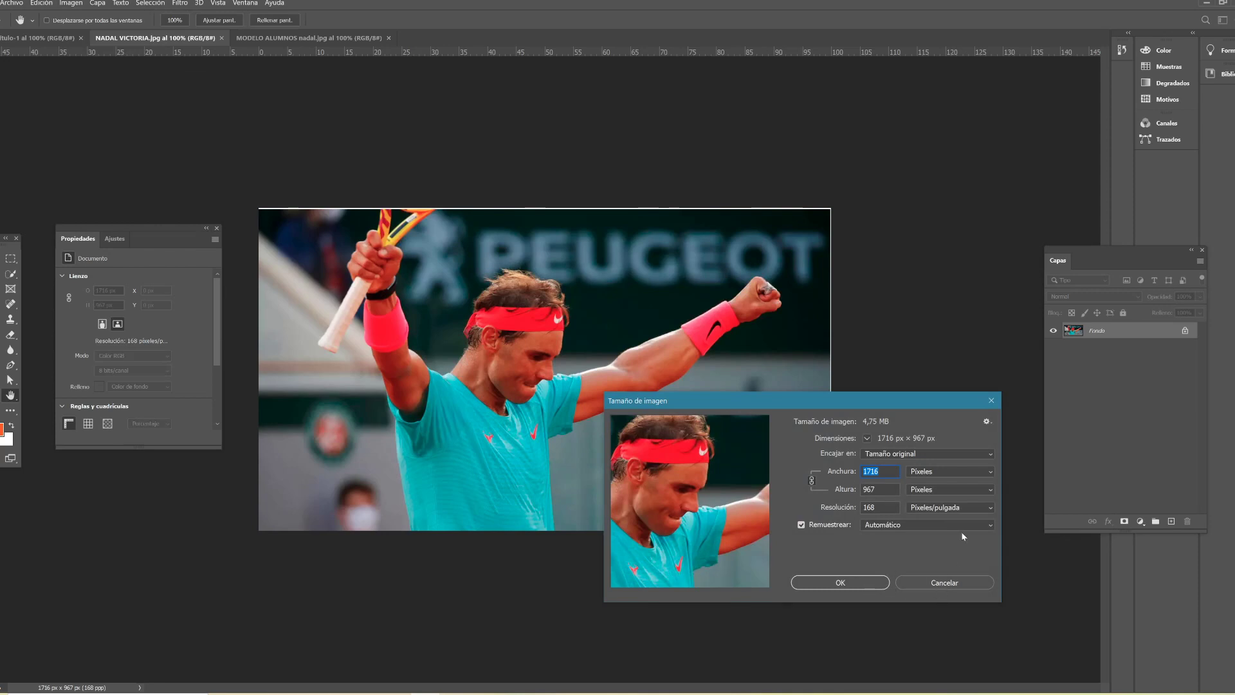
click(990, 407)
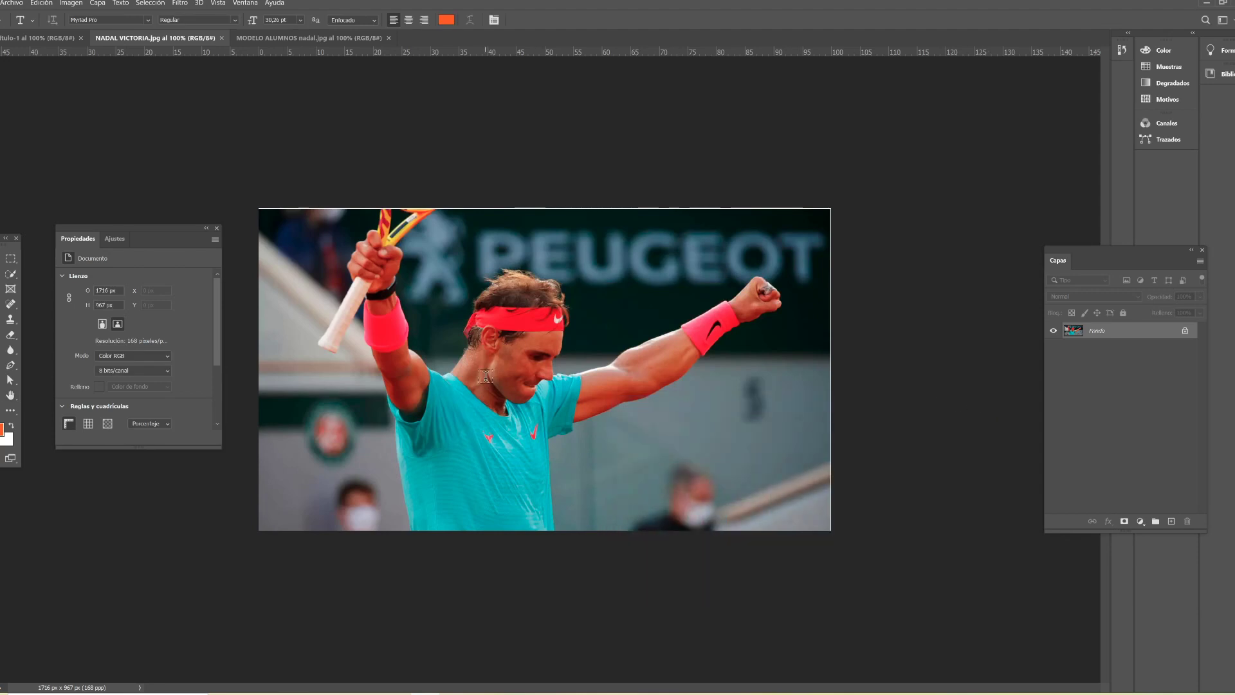
key(ctrl+a)
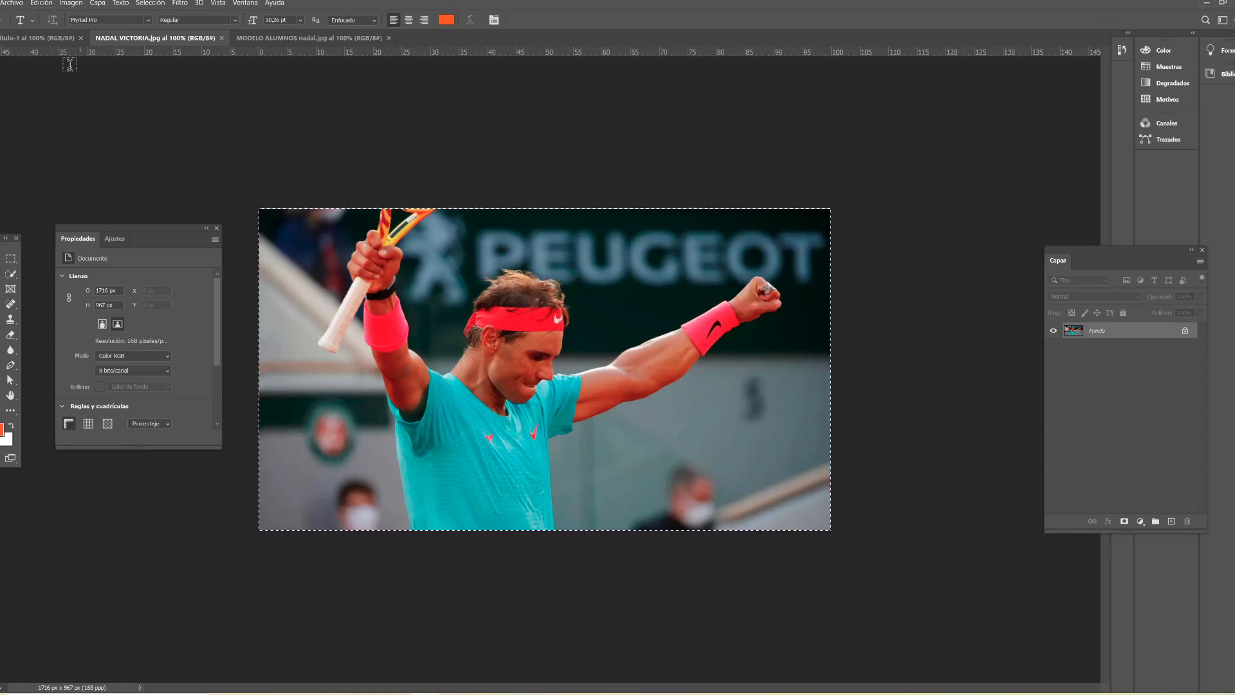
Step: Paste the Nadal photo into Sin título-1 as Capa 1 and shift it left
click(39, 37)
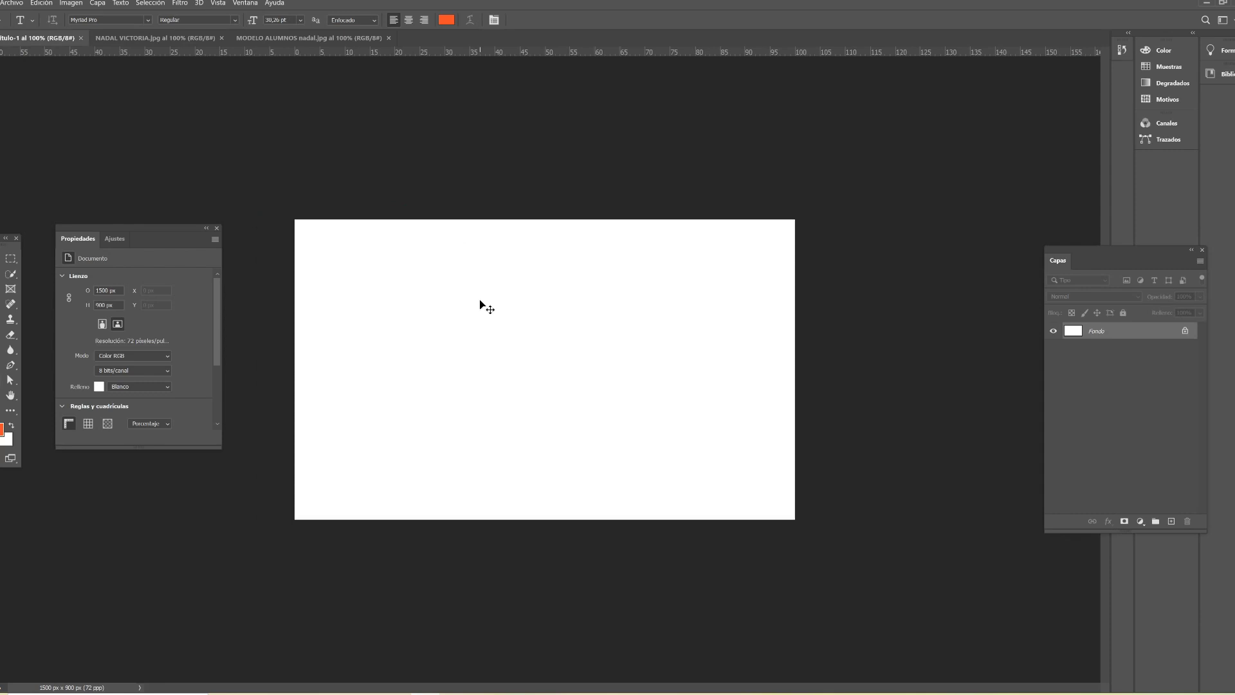
key(ctrl+v)
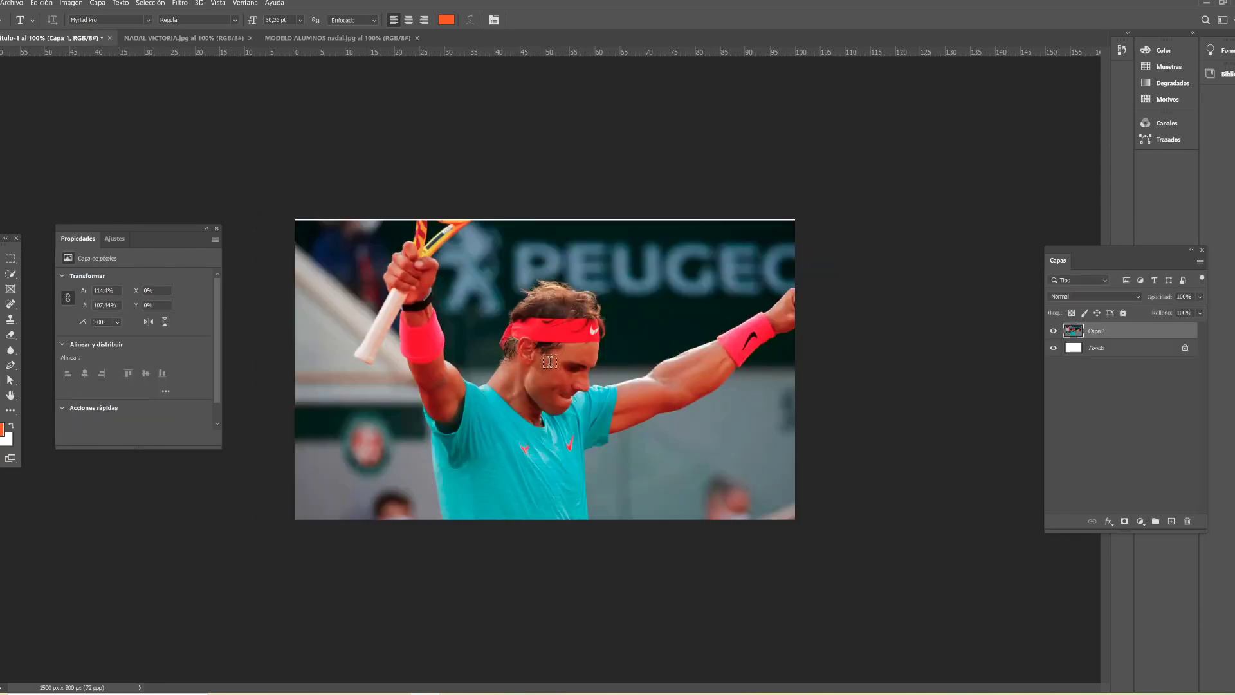
key(v)
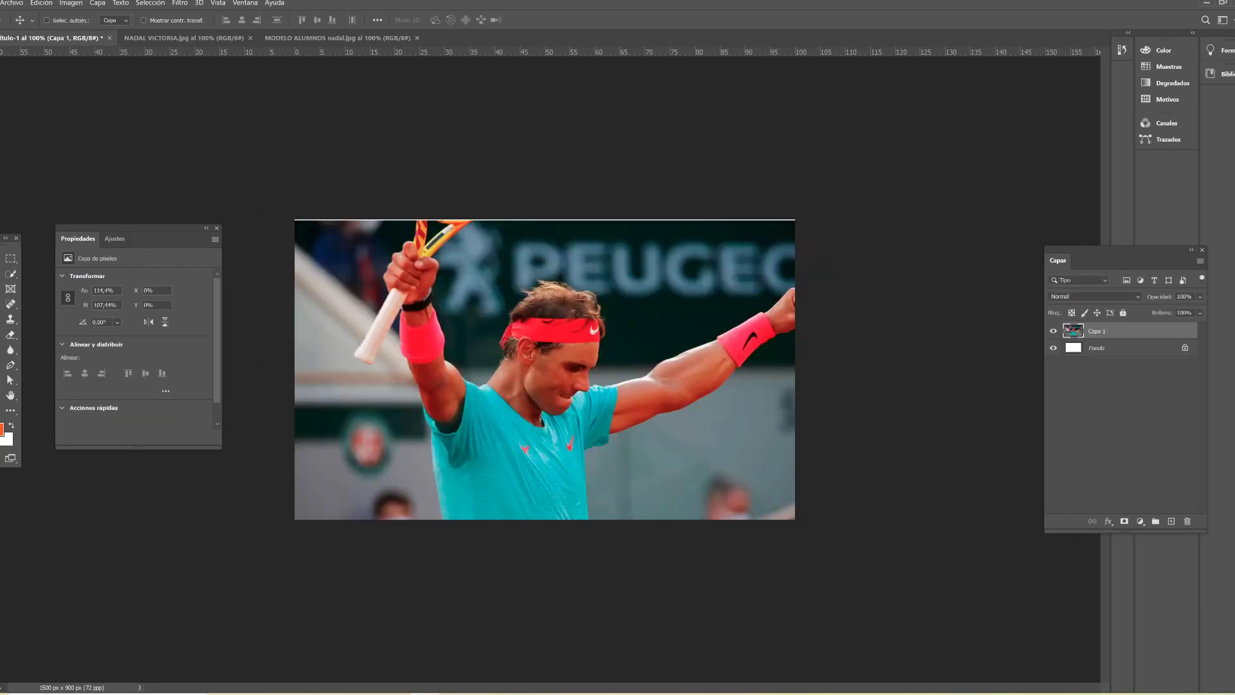
drag(11, 237, 239, 178)
mouse_move(525, 320)
mouse_down()
mouse_move(470, 322)
mouse_move(481, 314)
mouse_up()
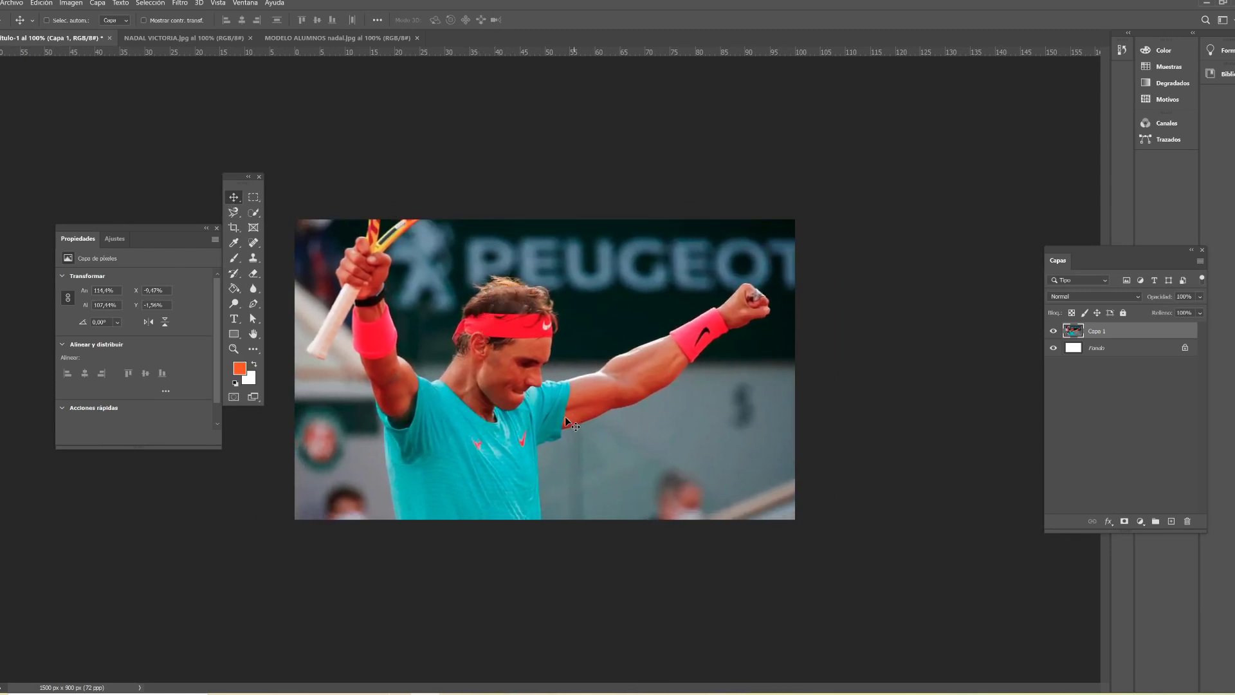
Step: Nudge the Nadal layer right and up, comparing against the model image
click(348, 39)
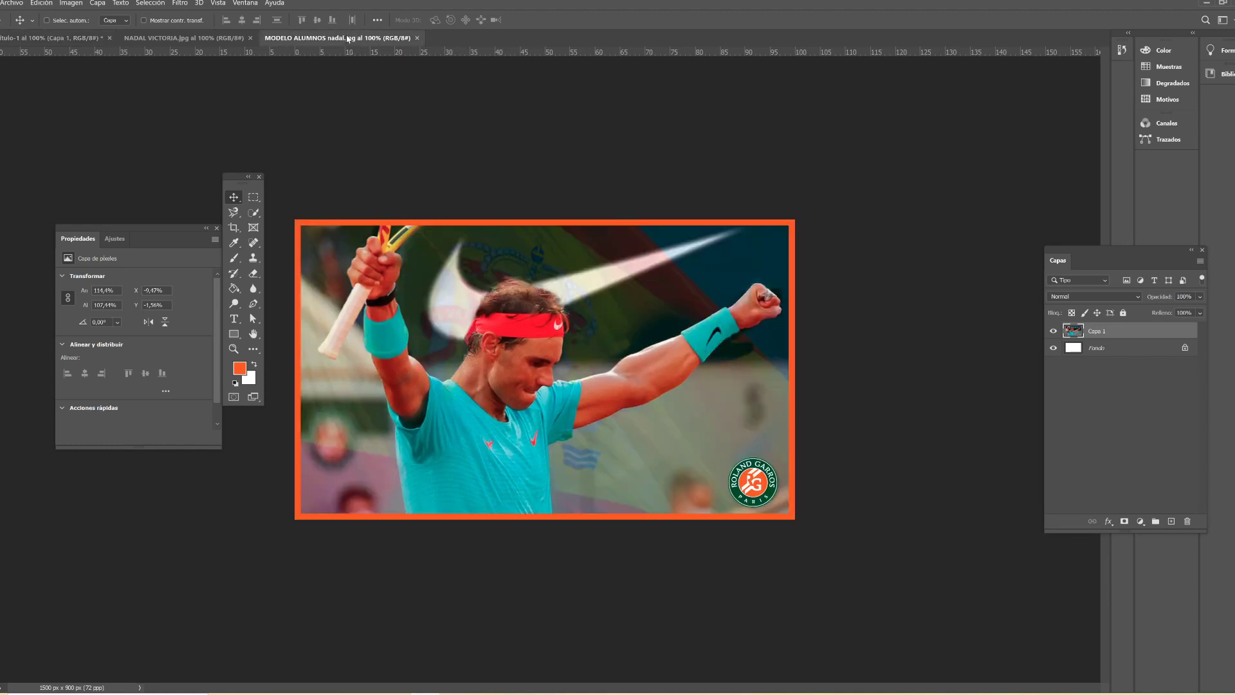
click(72, 38)
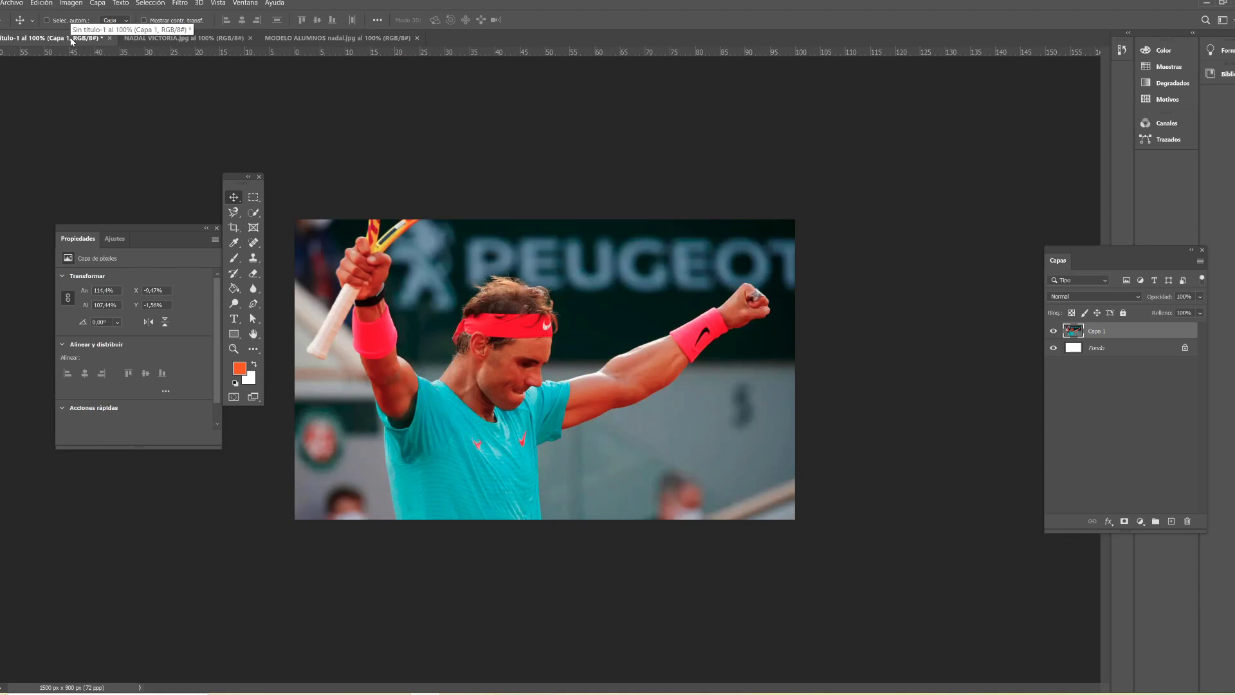
key(Right)
key(Right)
key(Right)
key(Right)
key(Right)
key(Right)
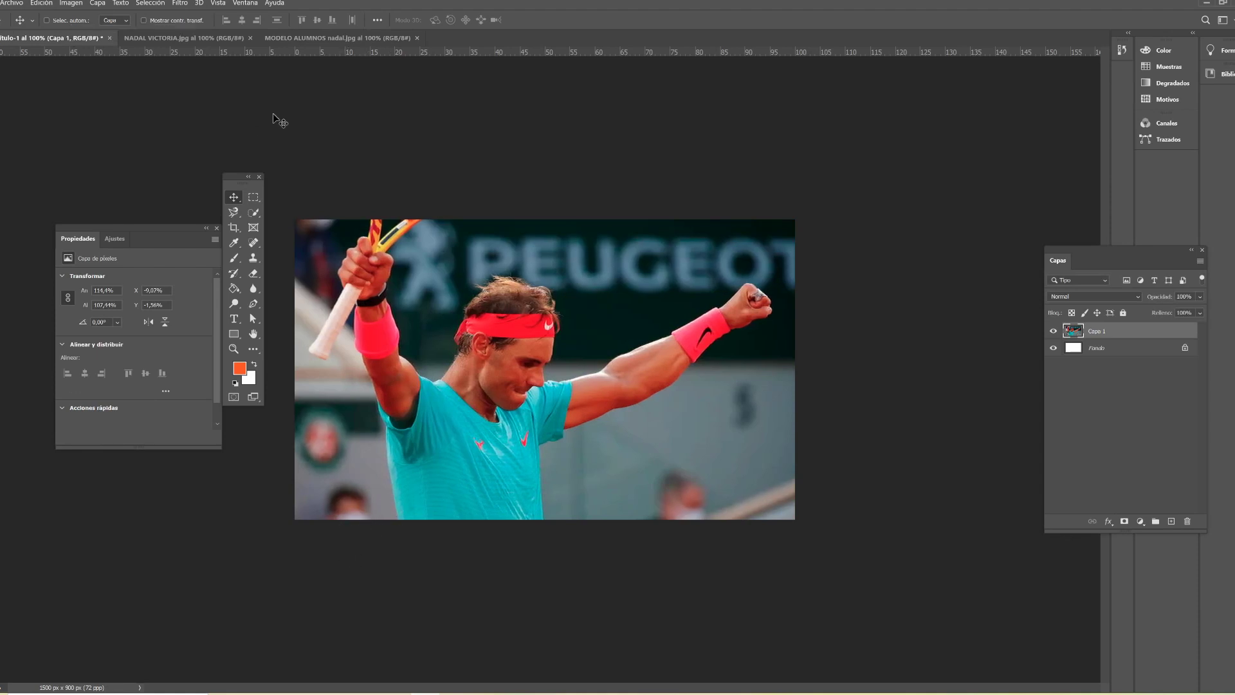
click(353, 38)
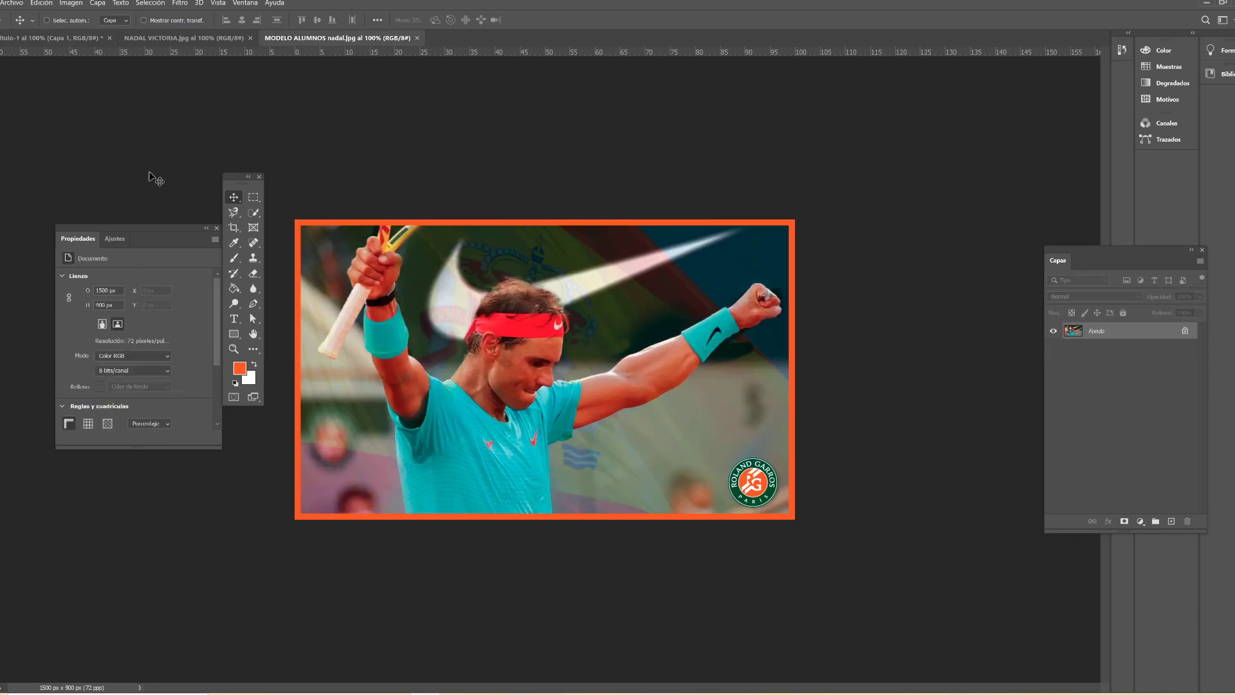
click(47, 38)
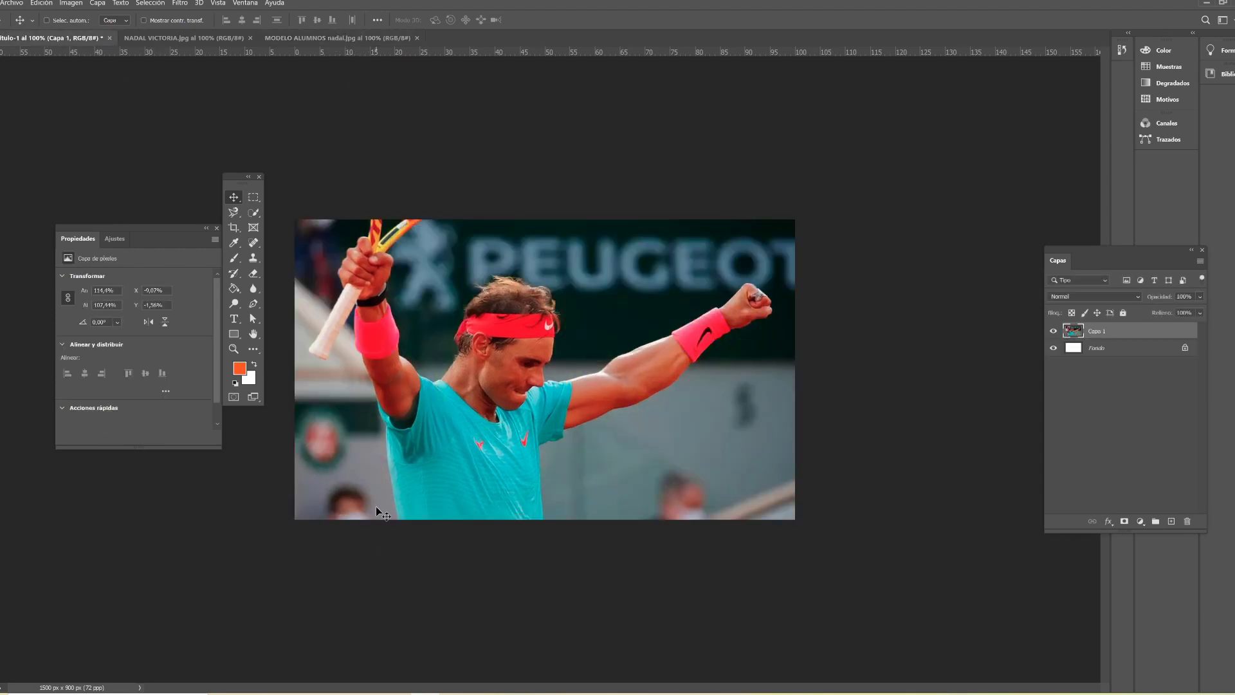
key(Up)
click(380, 39)
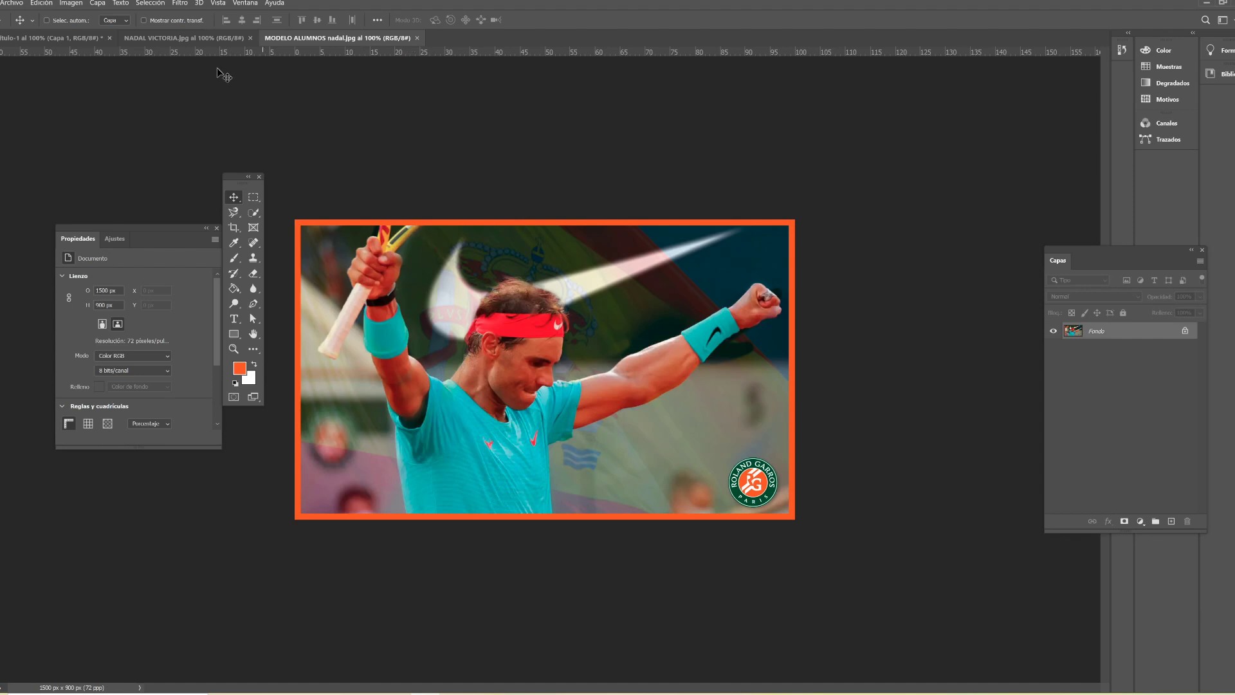
click(71, 39)
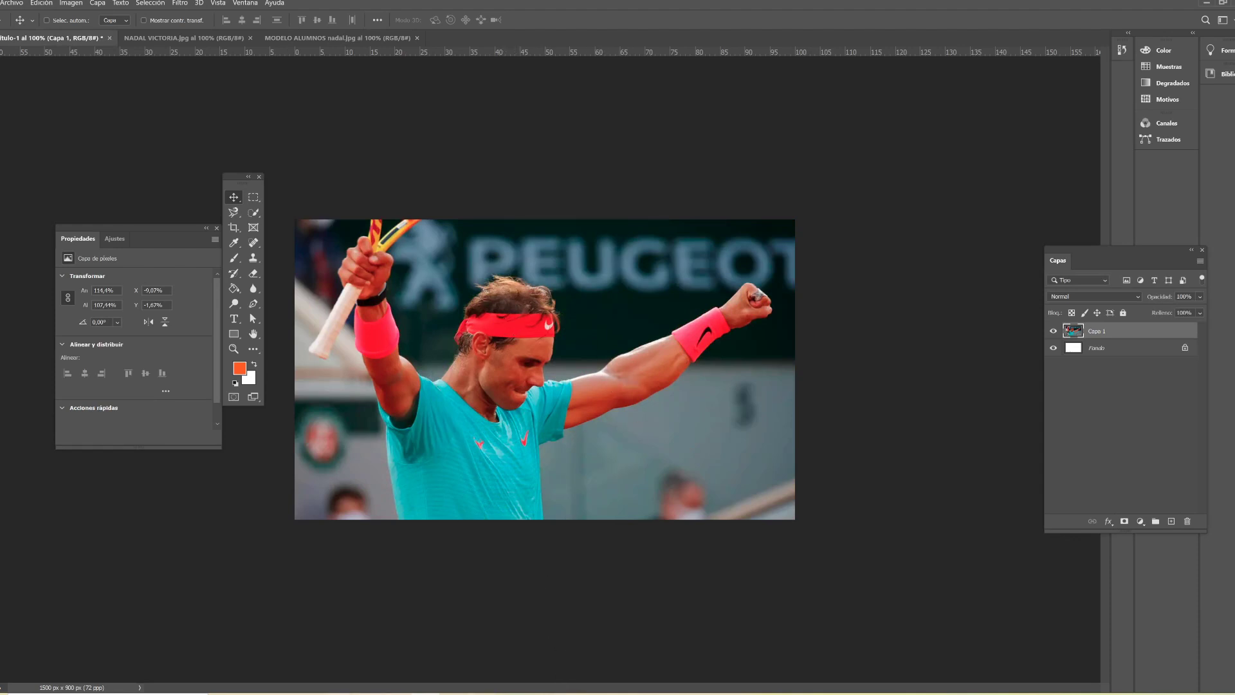
Step: Highlight the first two EJERCICIO NADAL tasks in yellow in Word
click(350, 675)
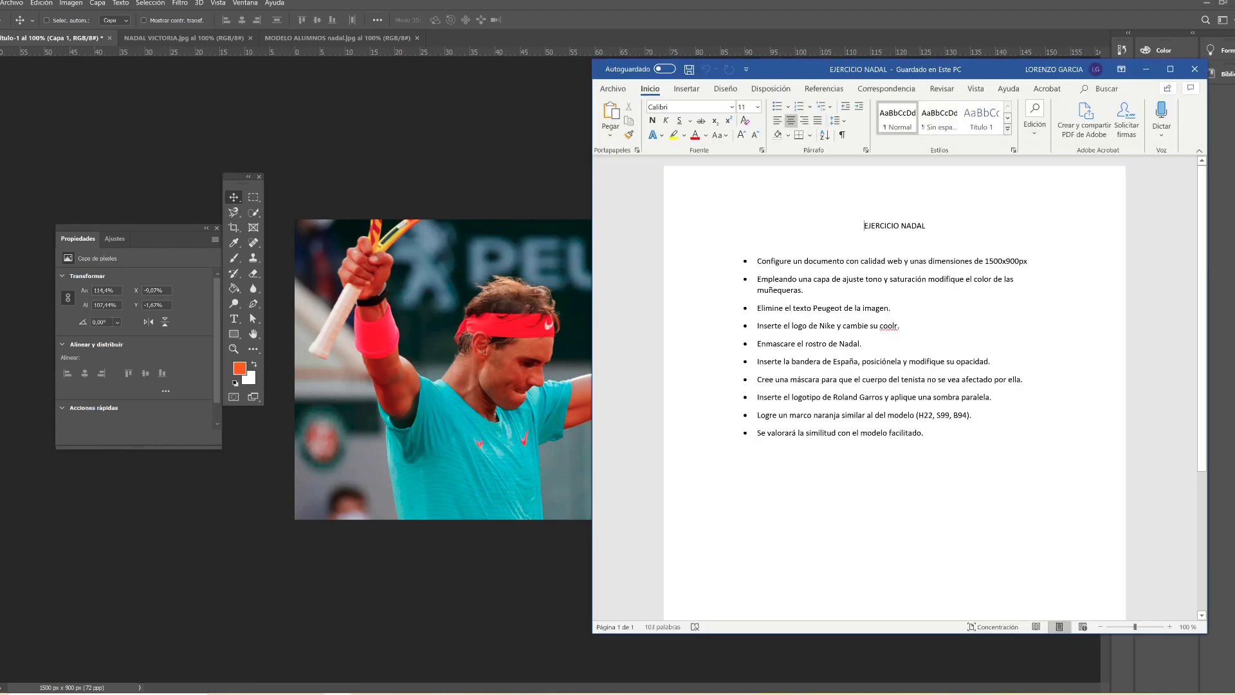
drag(805, 291, 757, 260)
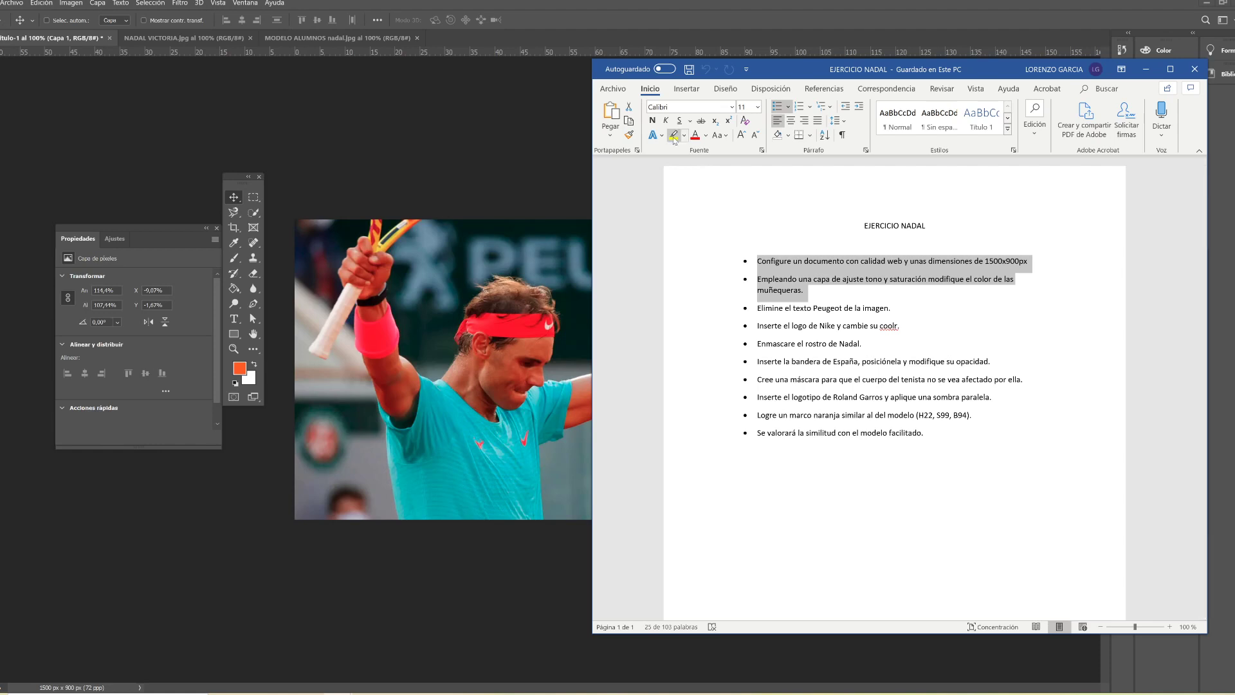
click(673, 135)
click(253, 625)
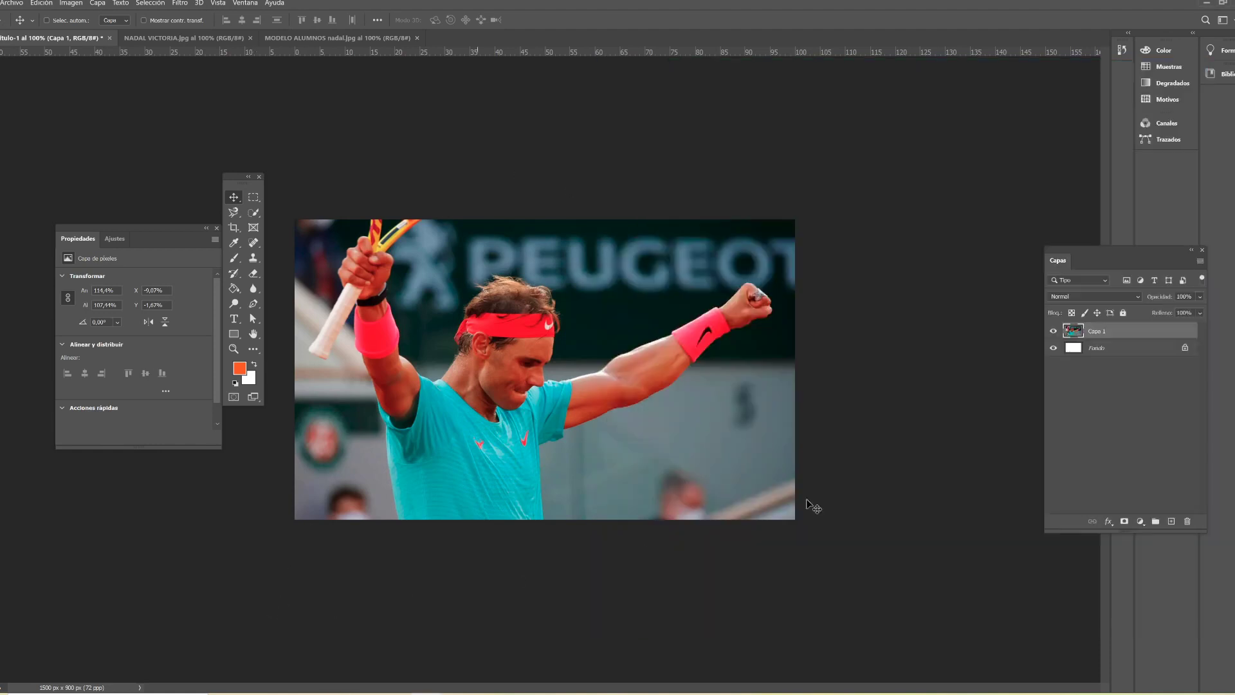
Step: Rename Capa 1 to 'original' and duplicate it as a layer named 'azul'
double_click(1093, 331)
text(original)
key(Return)
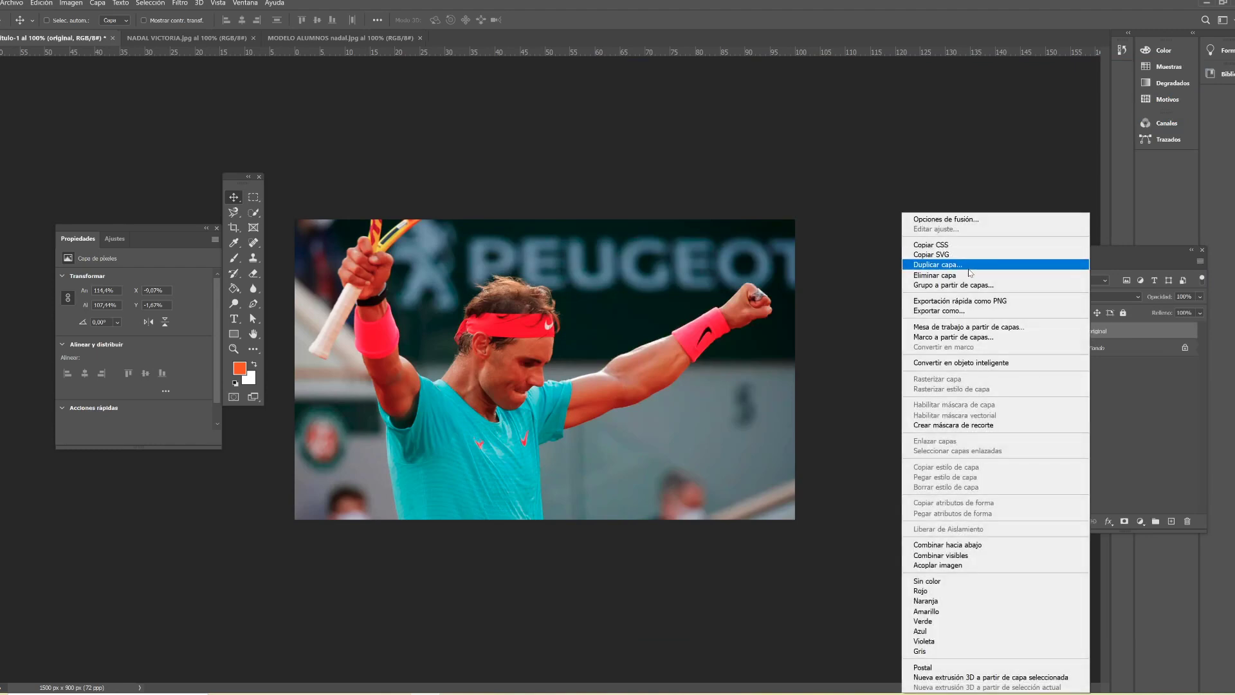
click(969, 265)
text(azul)
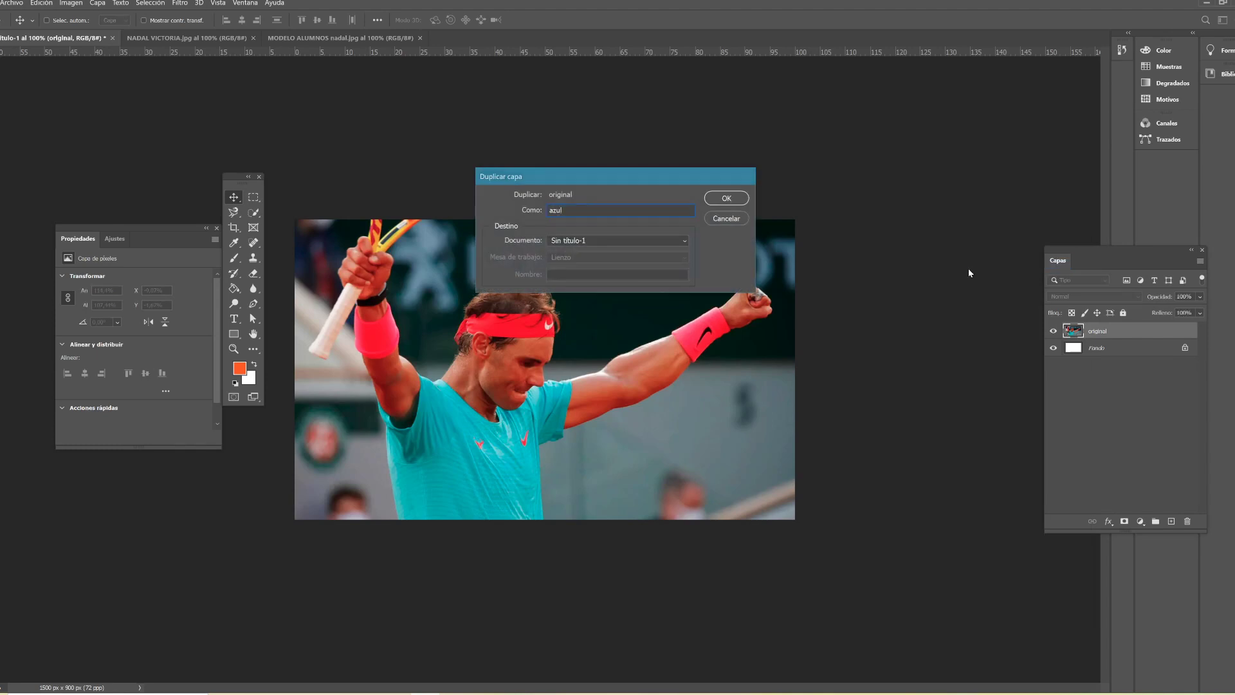
key(Return)
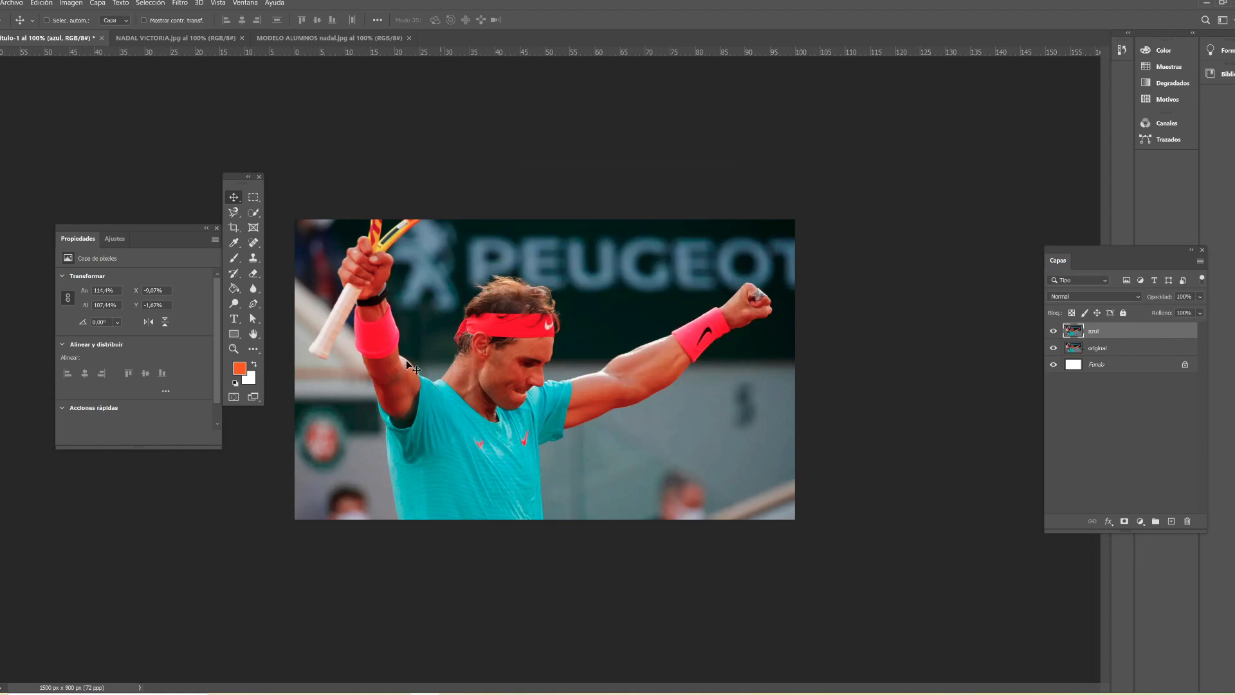
click(255, 217)
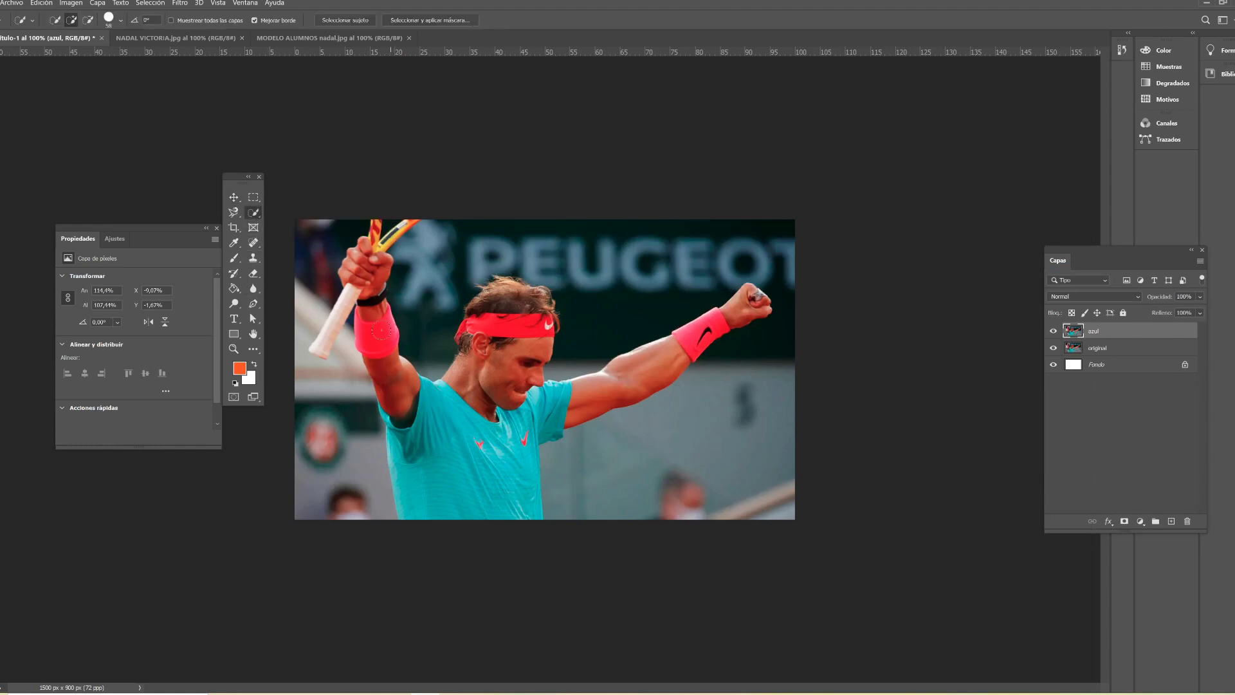
Step: Select both wristbands with a 36 px Quick Selection brush, trimming the edge near the black band
click(120, 20)
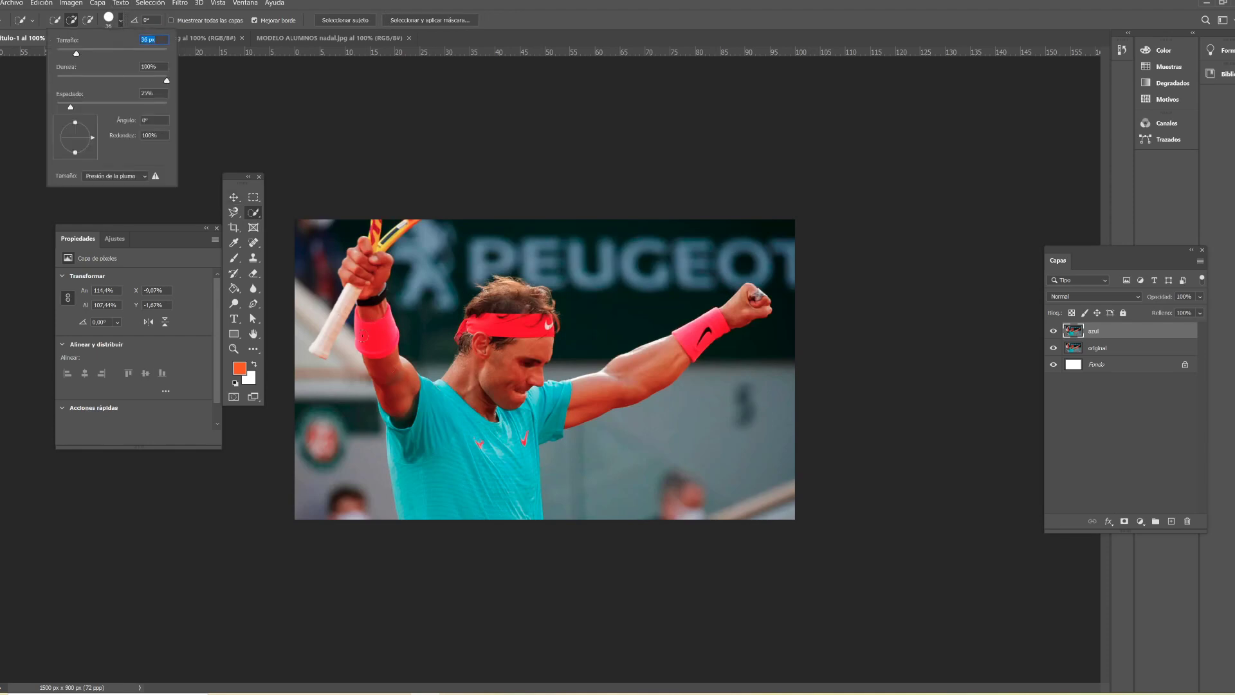
key(Return)
drag(360, 333, 380, 344)
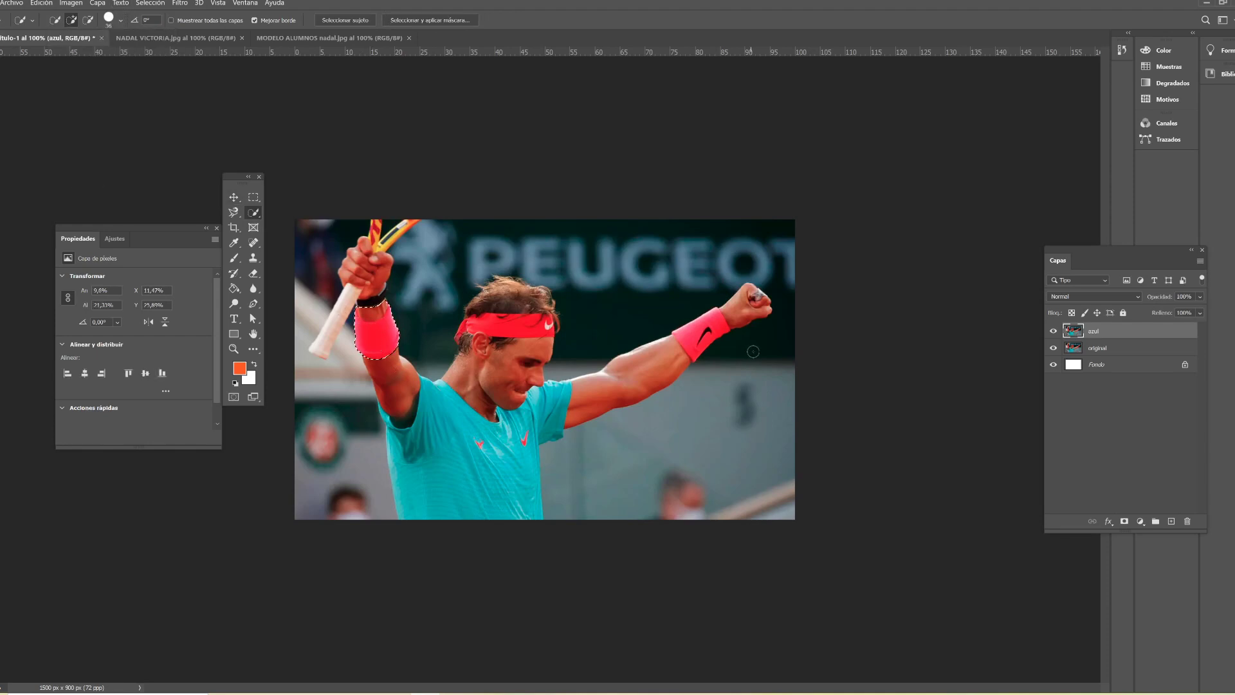
drag(700, 329, 729, 364)
click(91, 23)
click(368, 312)
key(ctrl+Tab)
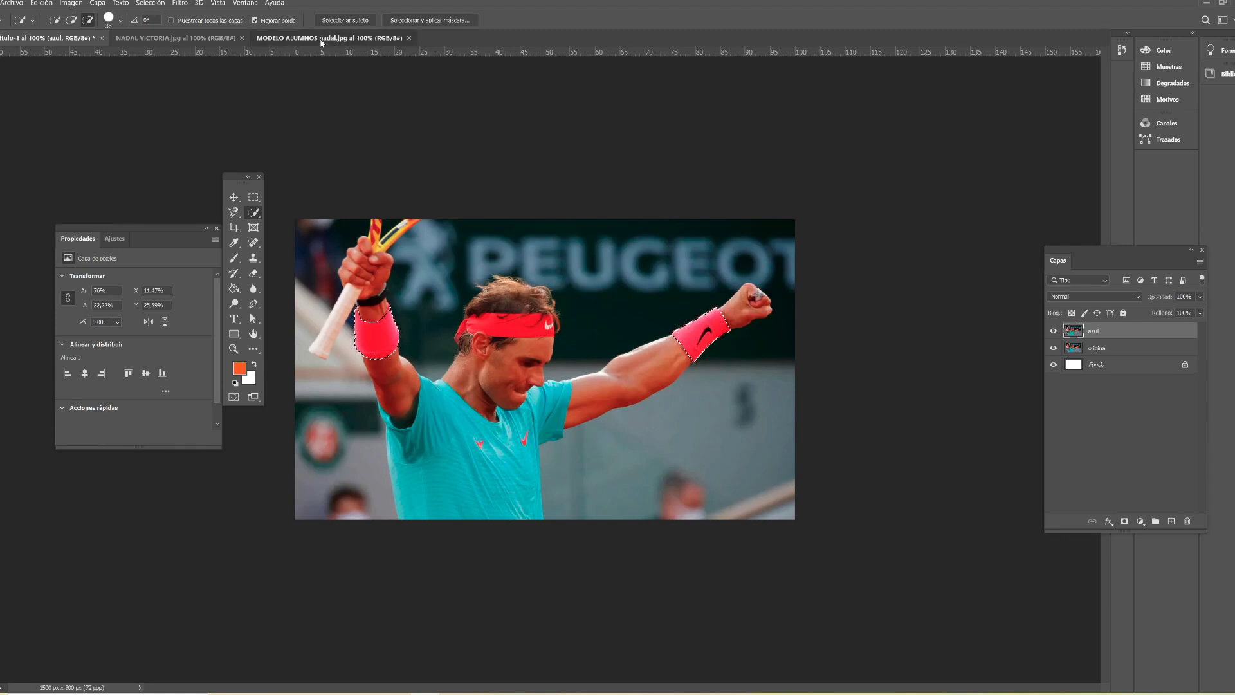
key(ctrl+Tab)
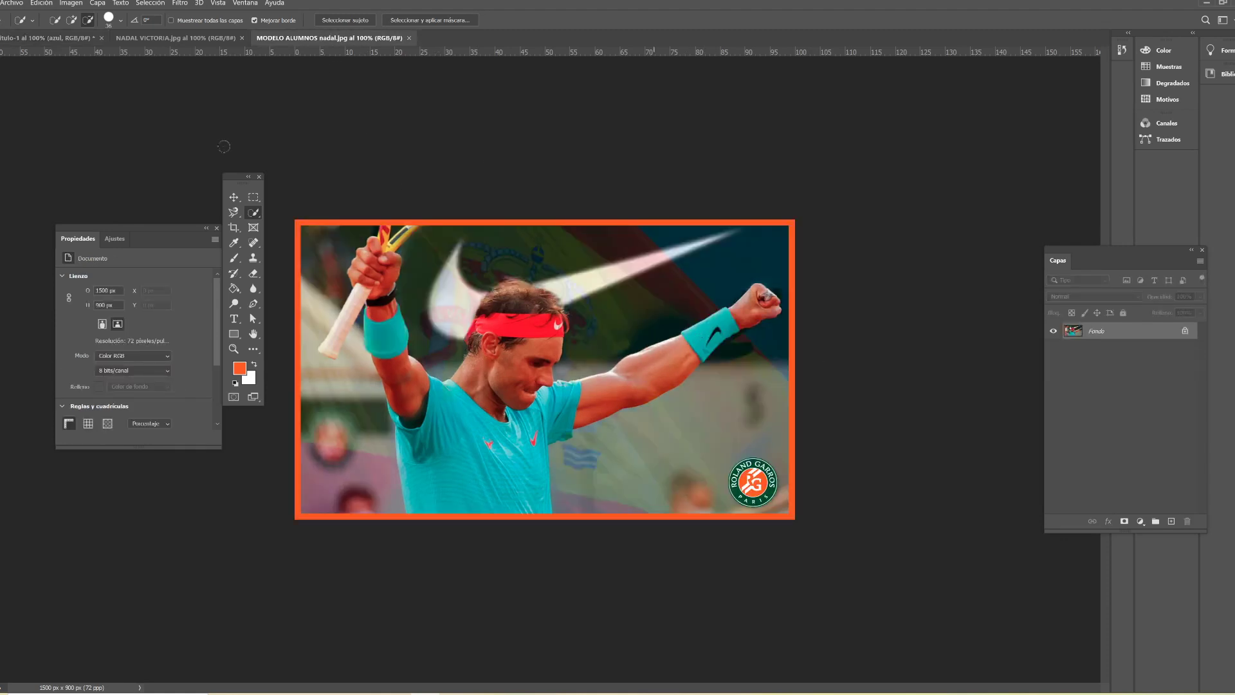
key(ctrl+Tab)
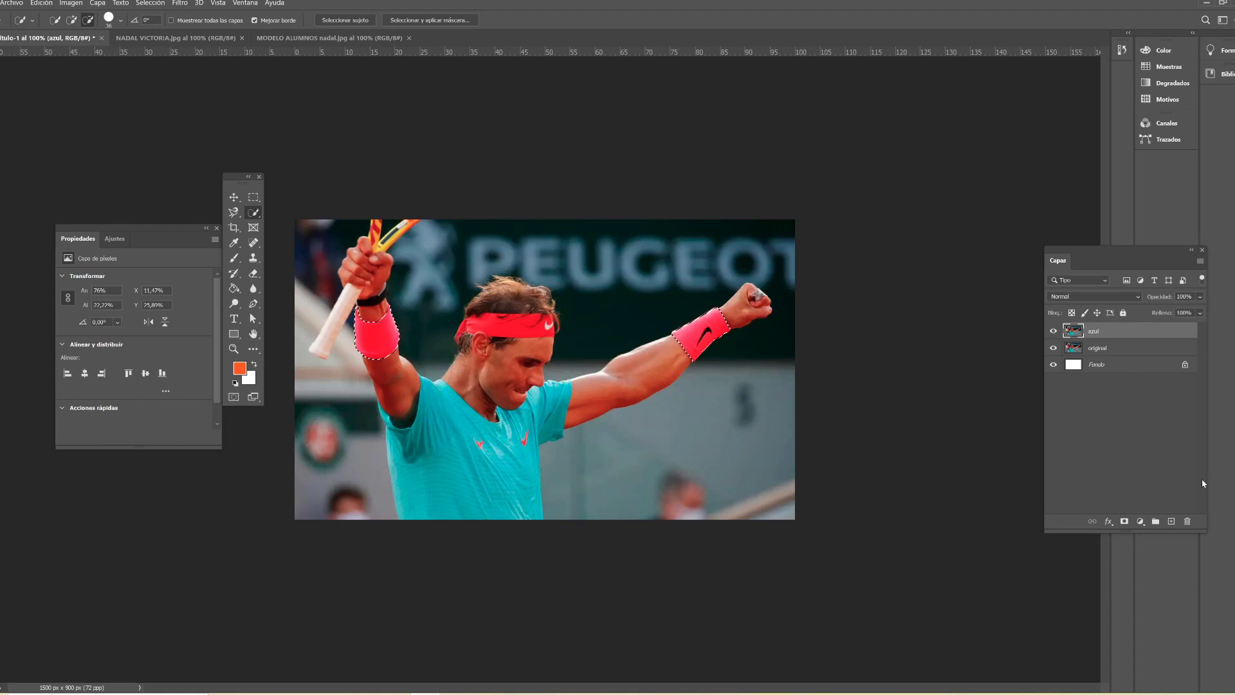
Step: Add a Hue/Saturation adjustment with Colorize on, Hue 183, Saturation 34, Lightness -7
click(1139, 523)
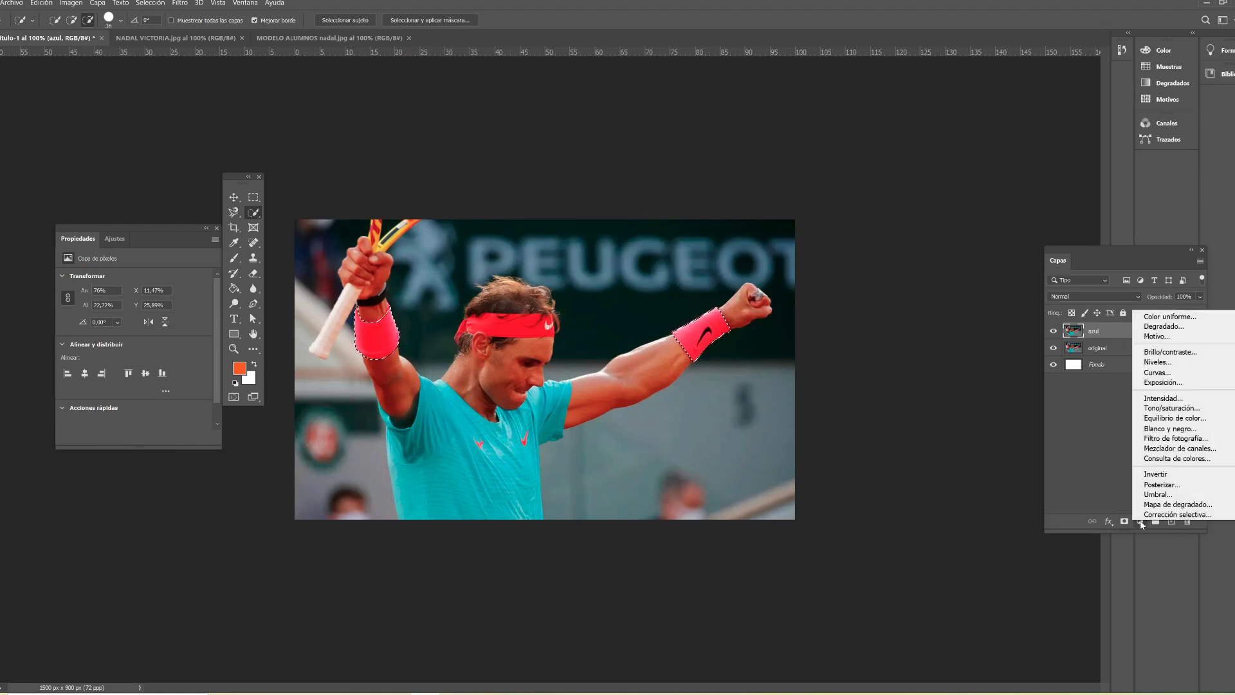
click(1179, 408)
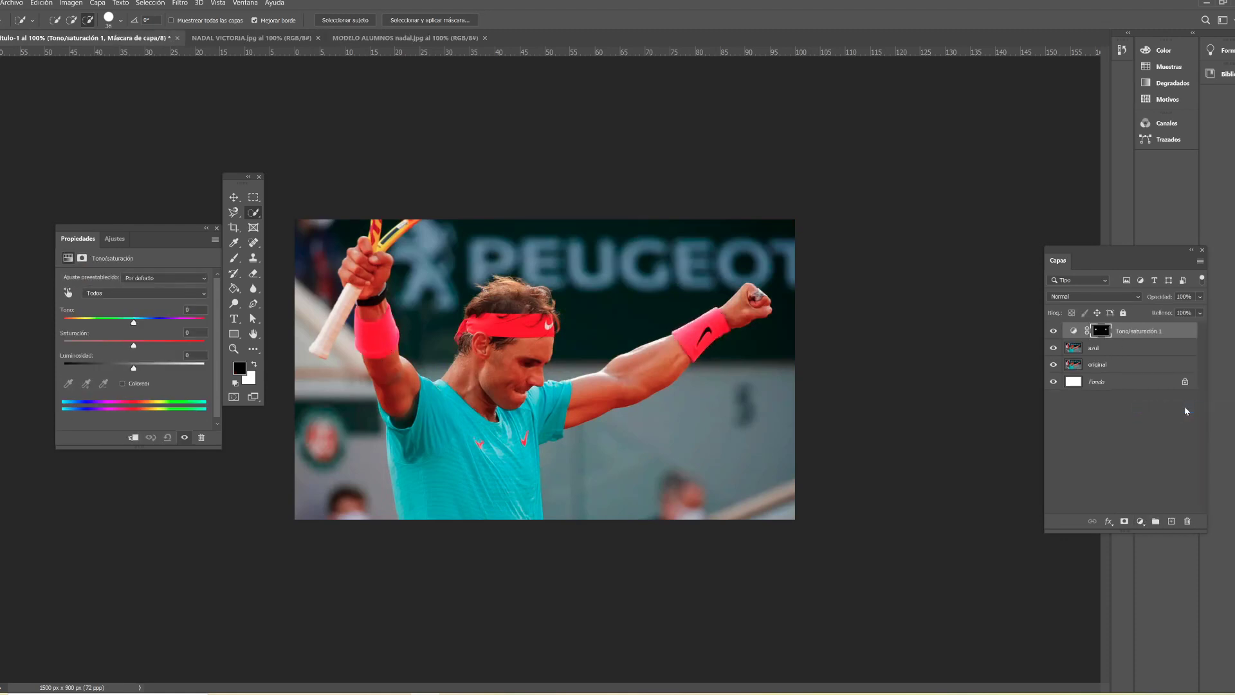
click(122, 383)
mouse_move(133, 368)
mouse_down()
mouse_move(108, 346)
mouse_move(178, 326)
mouse_move(141, 323)
mouse_up()
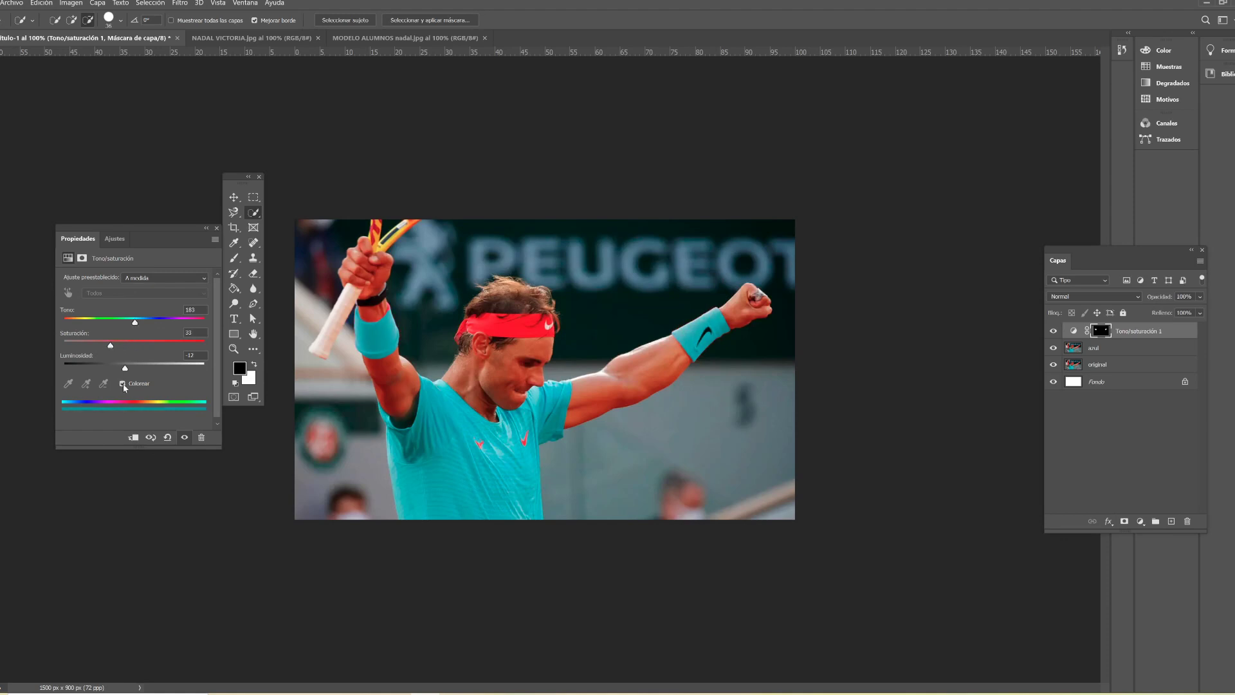
mouse_move(125, 371)
mouse_down()
mouse_move(158, 370)
mouse_move(119, 367)
mouse_move(129, 370)
mouse_move(113, 348)
mouse_up()
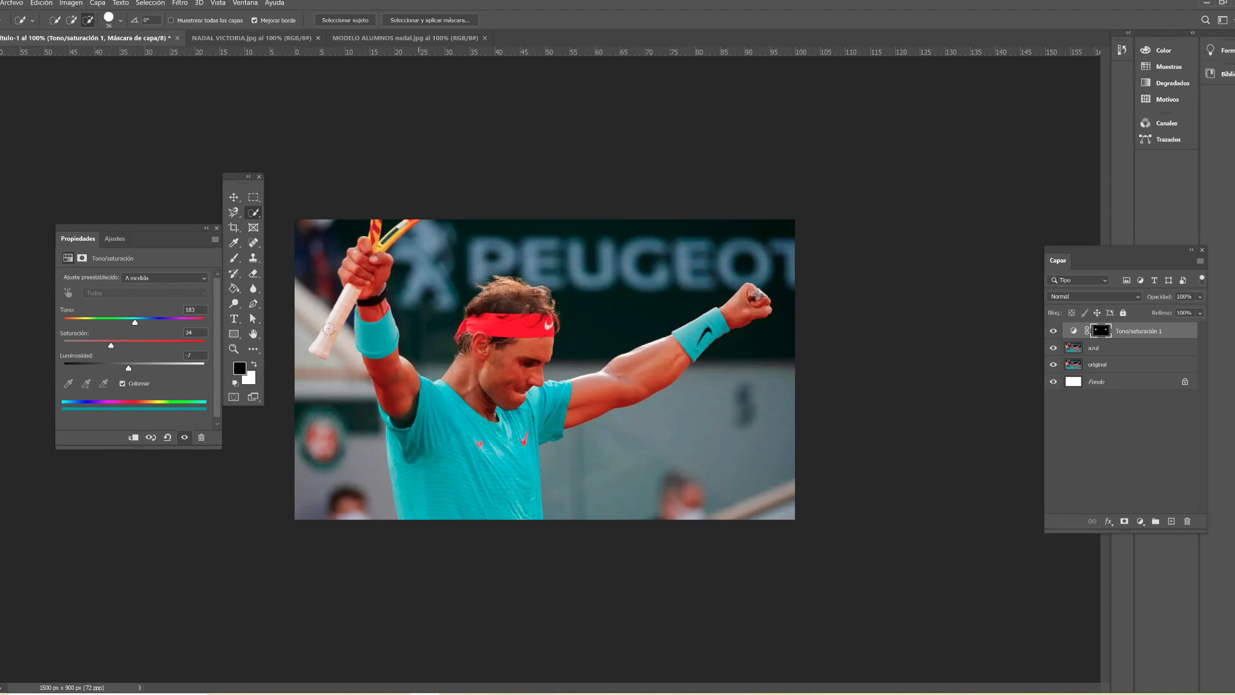
click(233, 348)
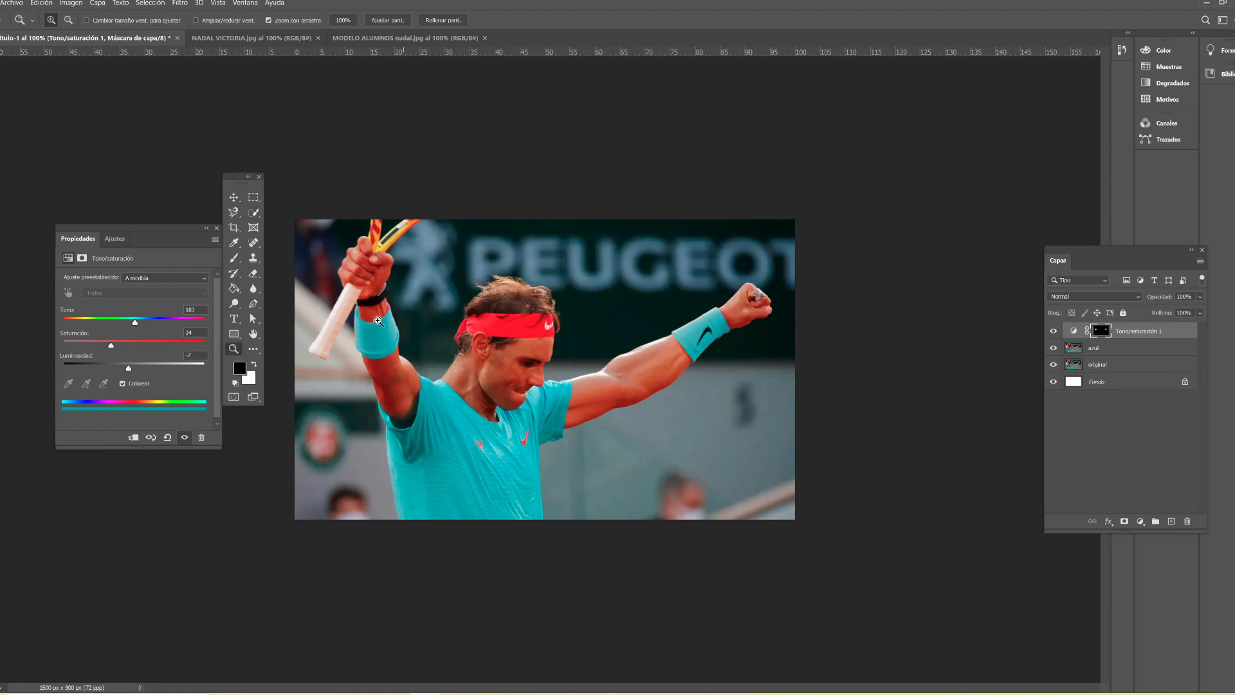
Step: Zoom in on the wristbands, move the panels off the arm, and set an 18 px brush
click(391, 312)
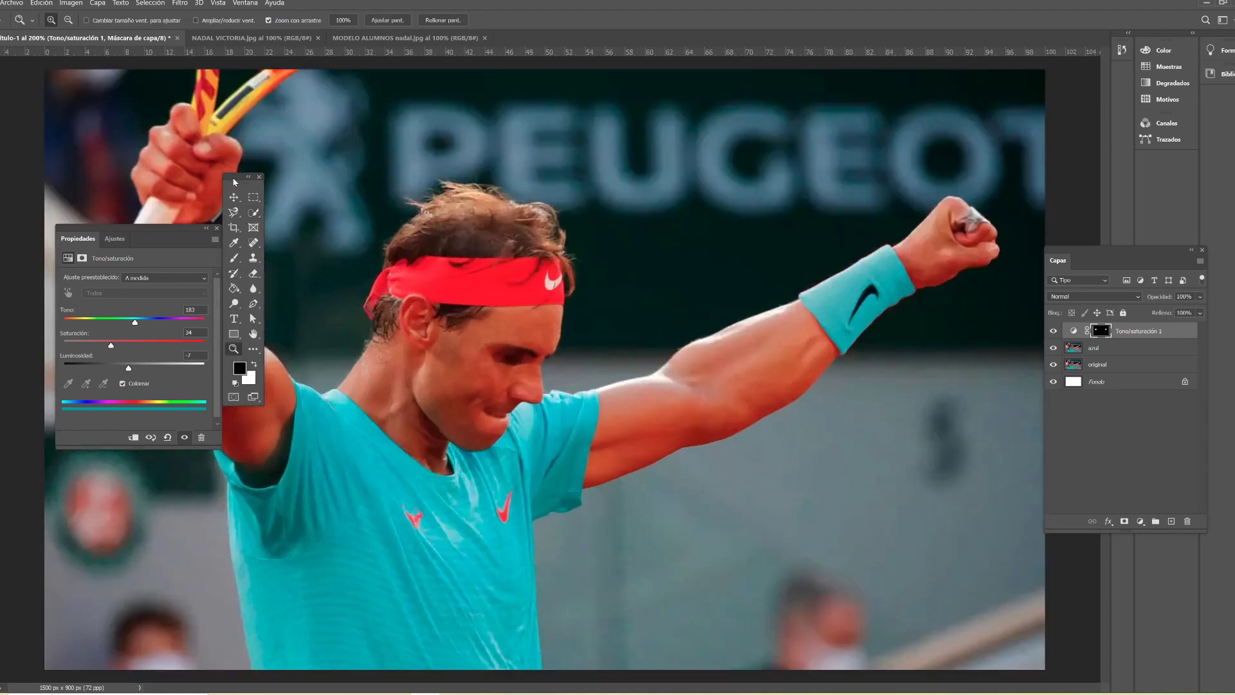
mouse_move(231, 182)
mouse_down()
mouse_move(135, 468)
mouse_move(125, 461)
mouse_up()
drag(145, 226, 625, 156)
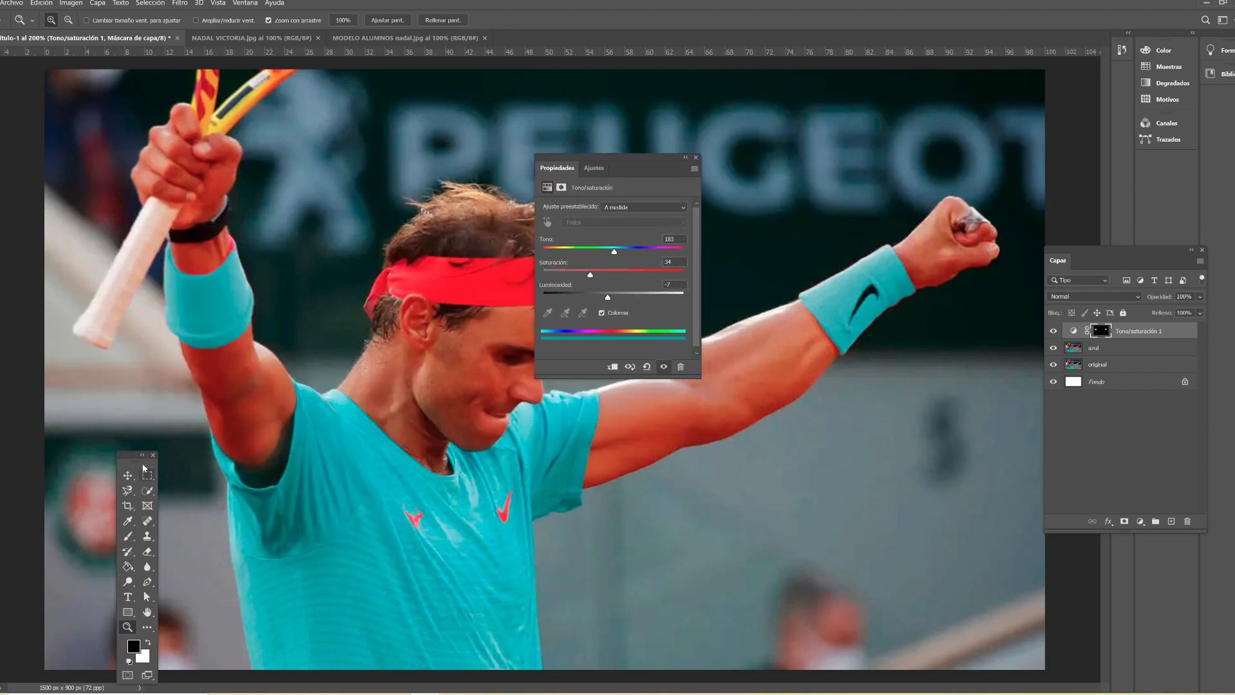
click(129, 537)
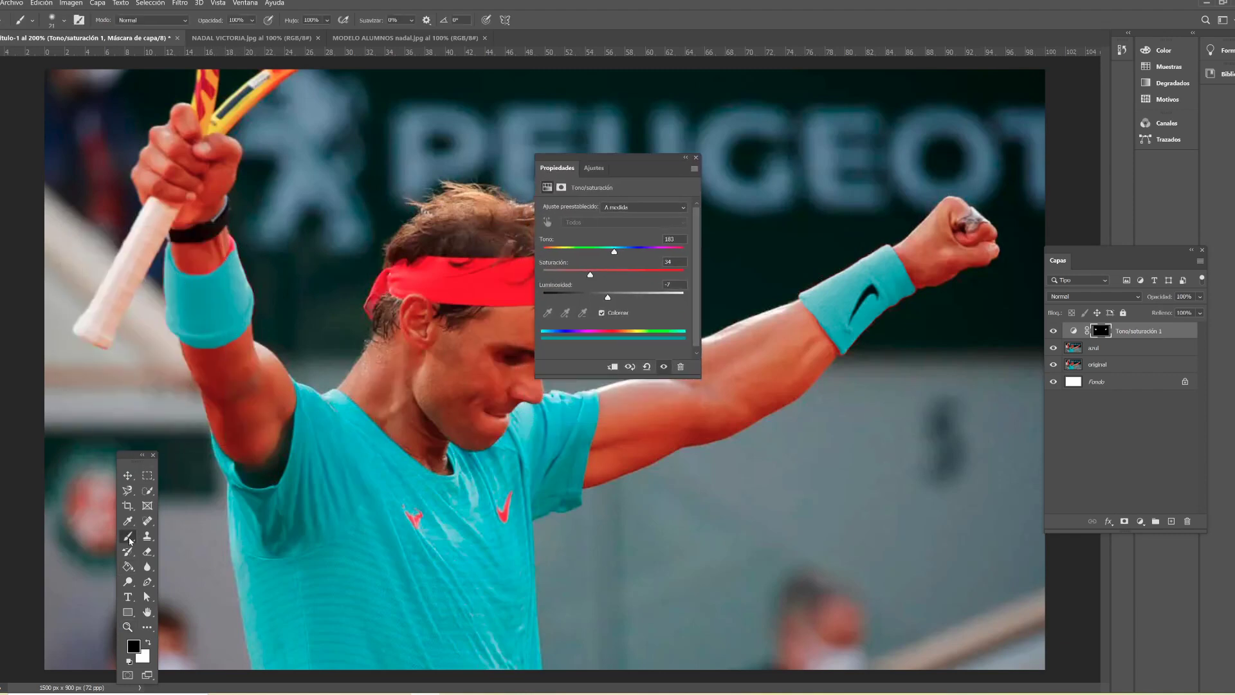
click(62, 22)
drag(52, 56, 51, 57)
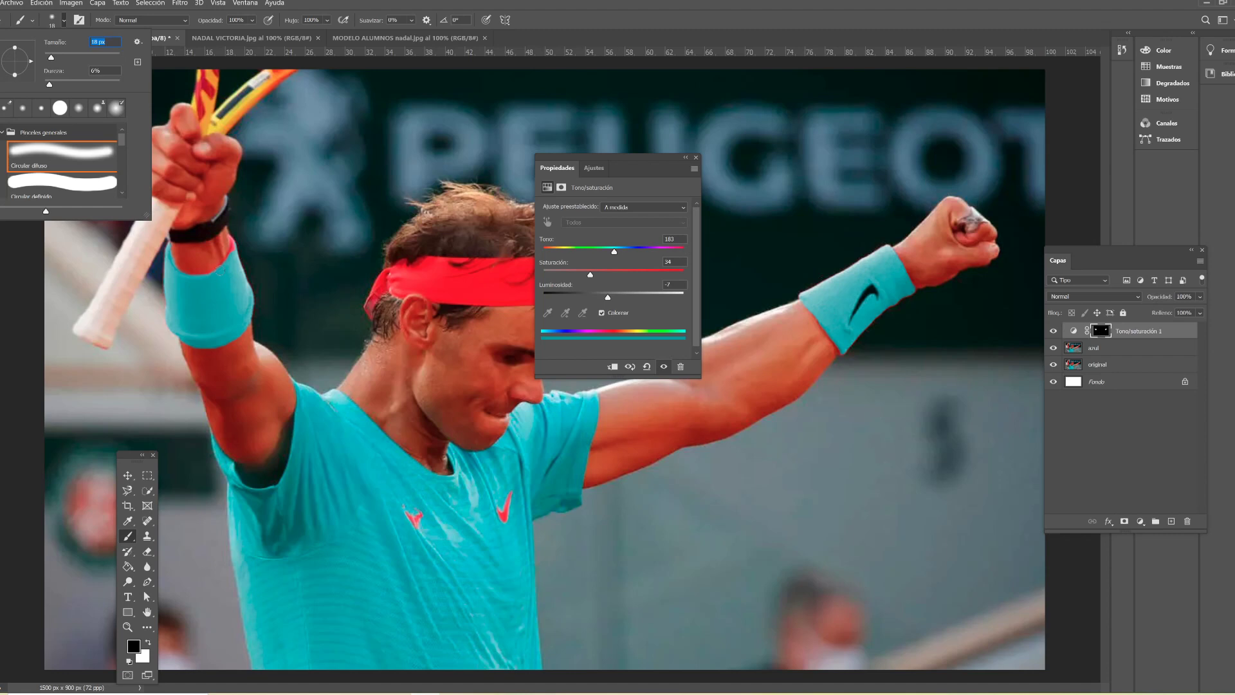
Step: Try a mask stroke on the left wristband, undo it, and set brush hardness to 100%
drag(212, 271, 237, 249)
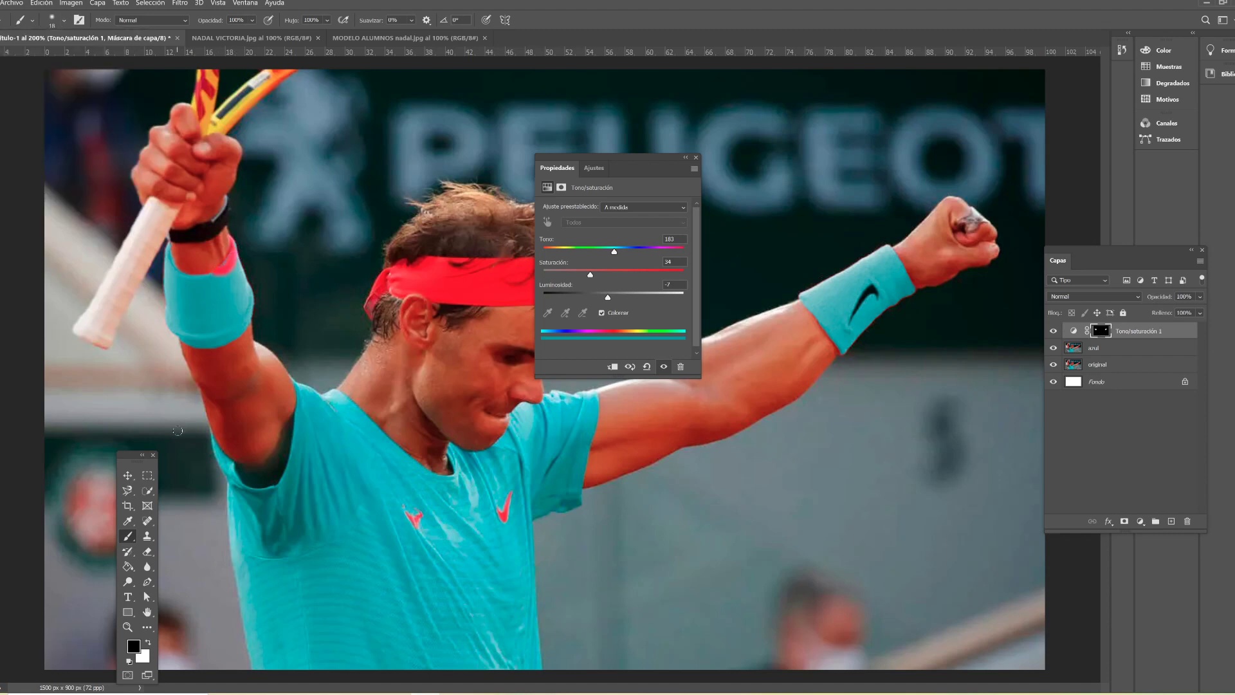
key(ctrl+z)
click(148, 642)
click(64, 20)
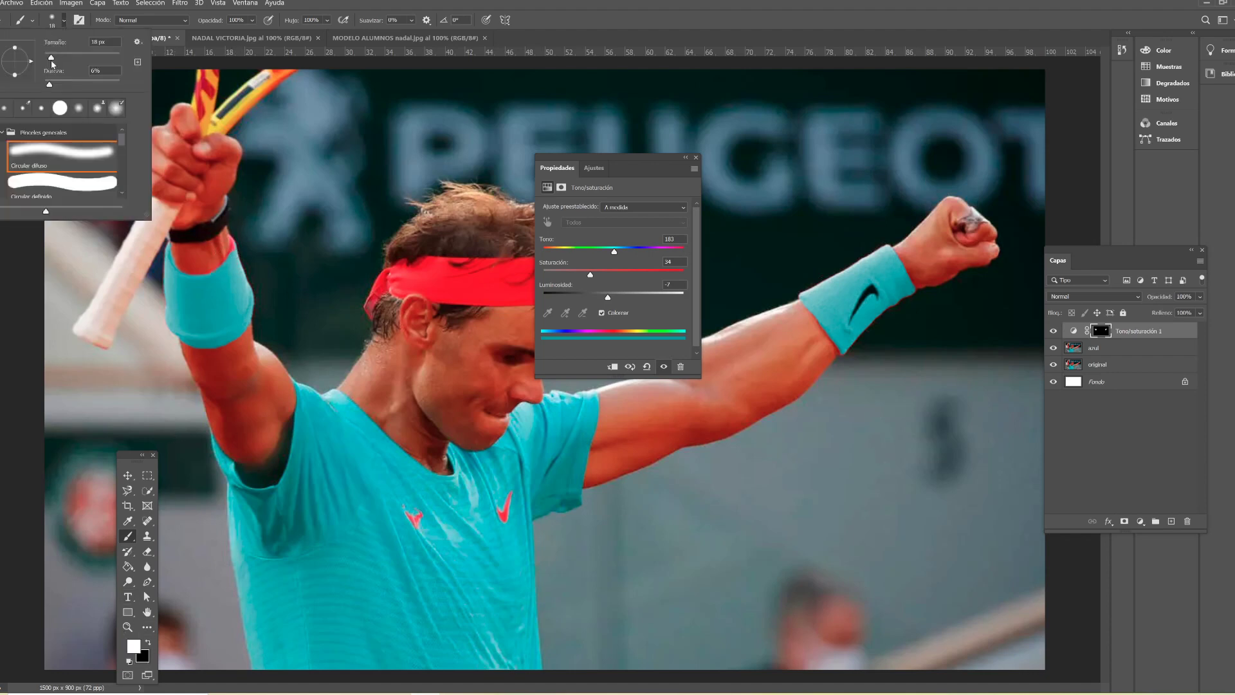
drag(49, 84, 119, 84)
click(229, 260)
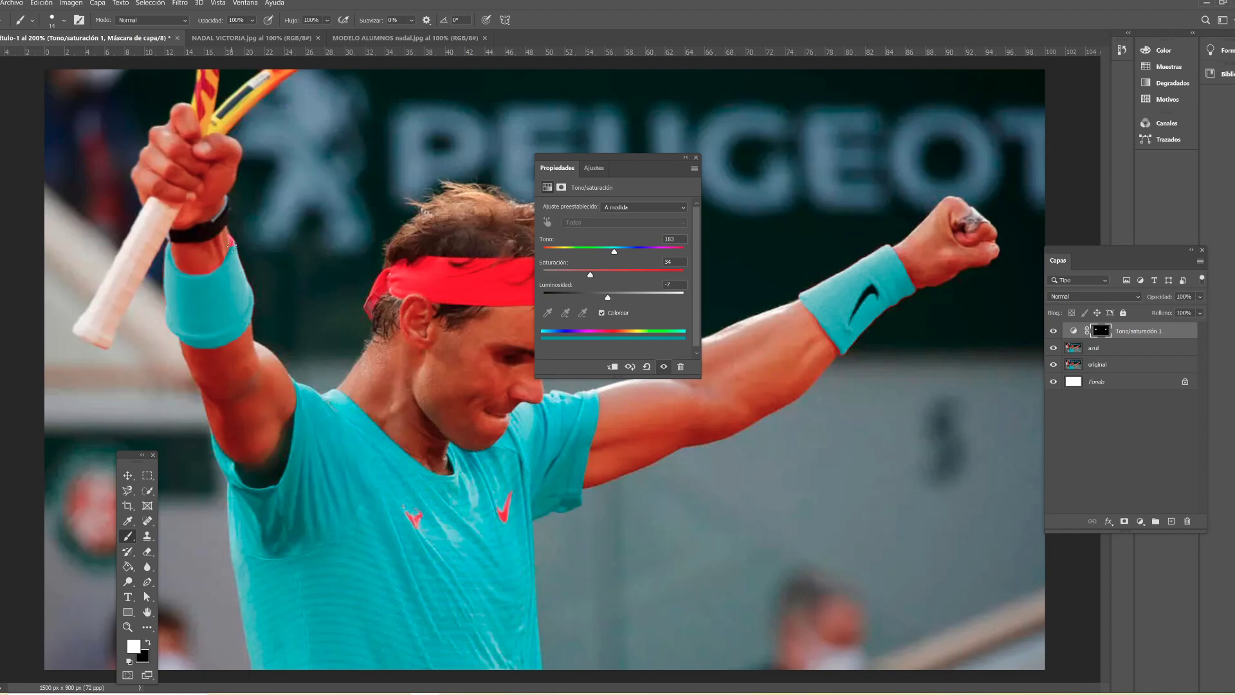
Step: Paint black with a 6 px brush on the mask to restore skin at the left wristband edge
click(127, 626)
click(232, 248)
drag(232, 248, 232, 248)
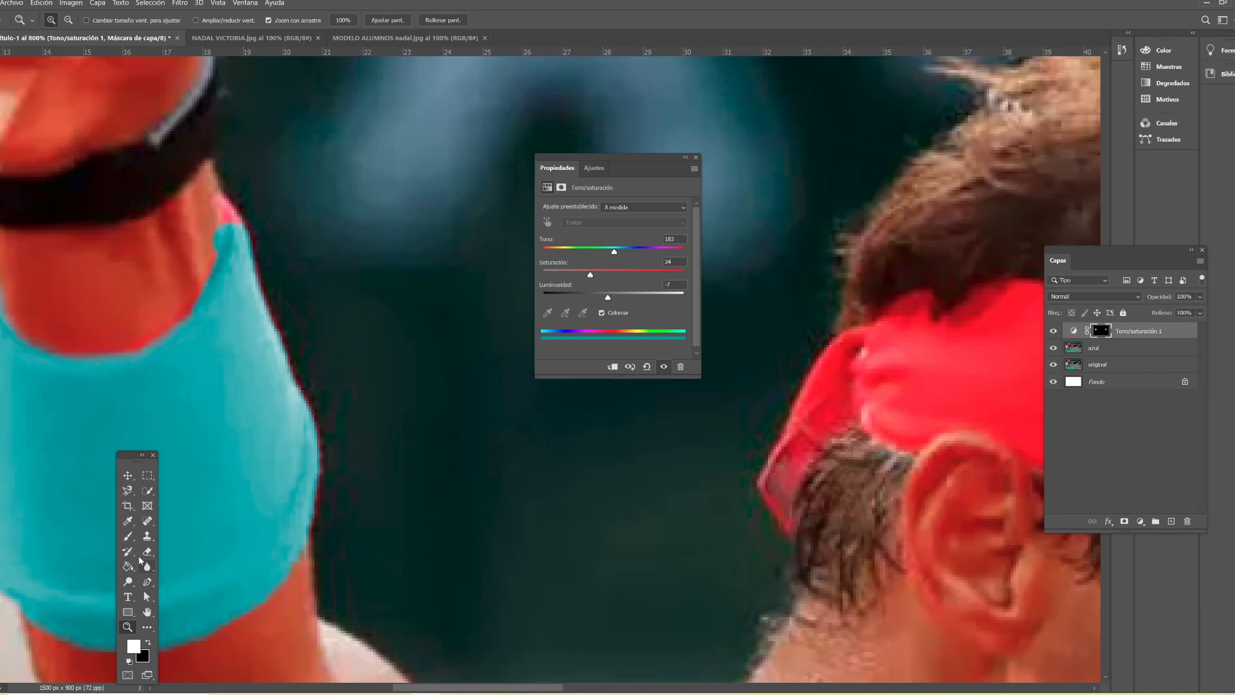
click(128, 536)
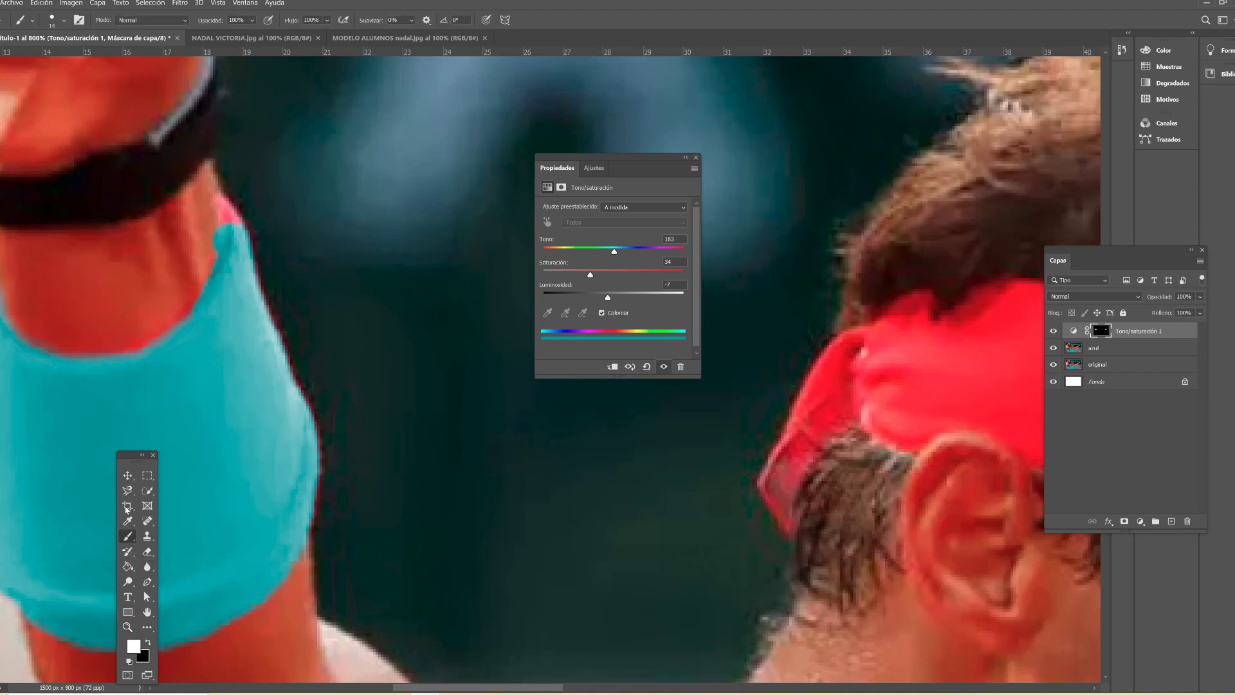
click(65, 21)
drag(51, 58, 46, 58)
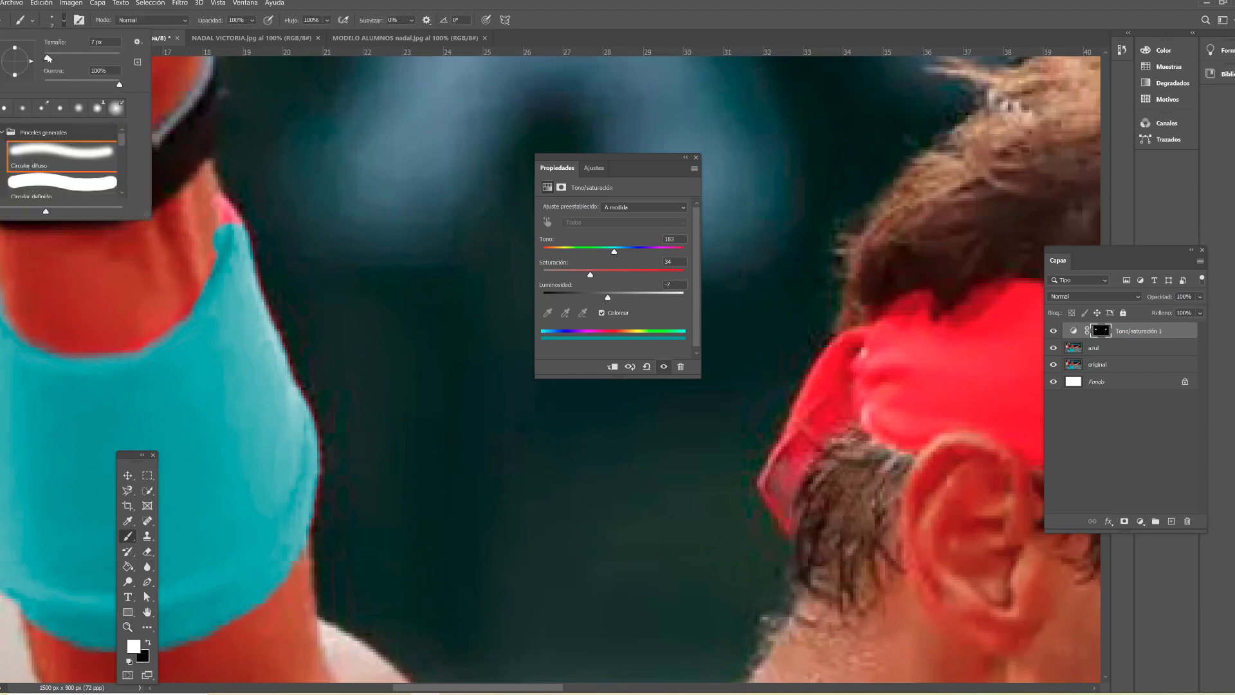
key(Return)
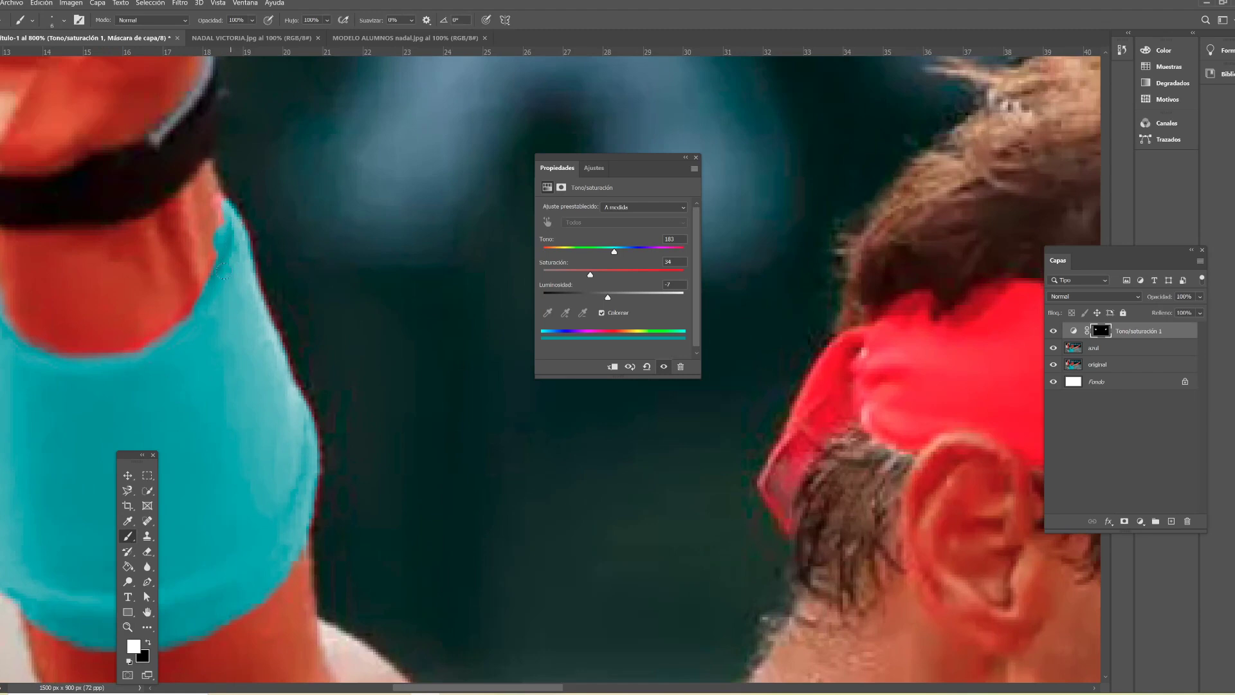
click(149, 641)
drag(212, 256, 217, 240)
Step: Fit the whole image on screen and bring up the Word exercise sheet
scroll(346, 464, down, 1)
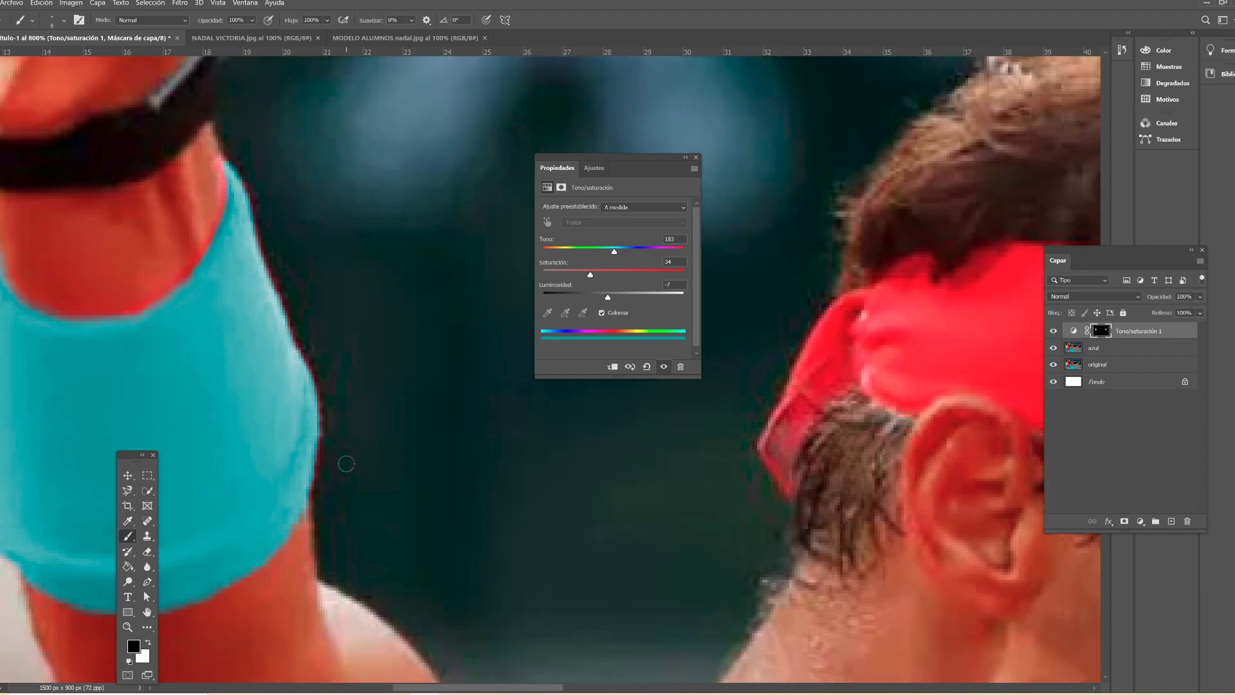
click(126, 626)
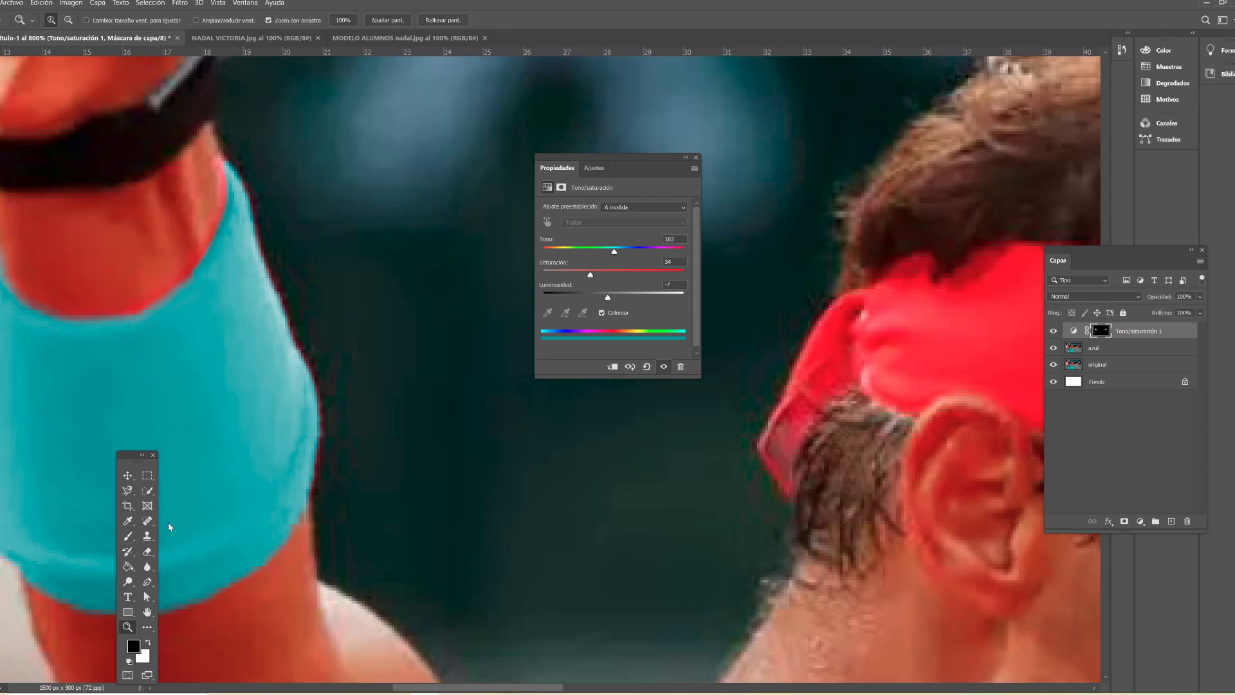
right_click(506, 375)
click(521, 382)
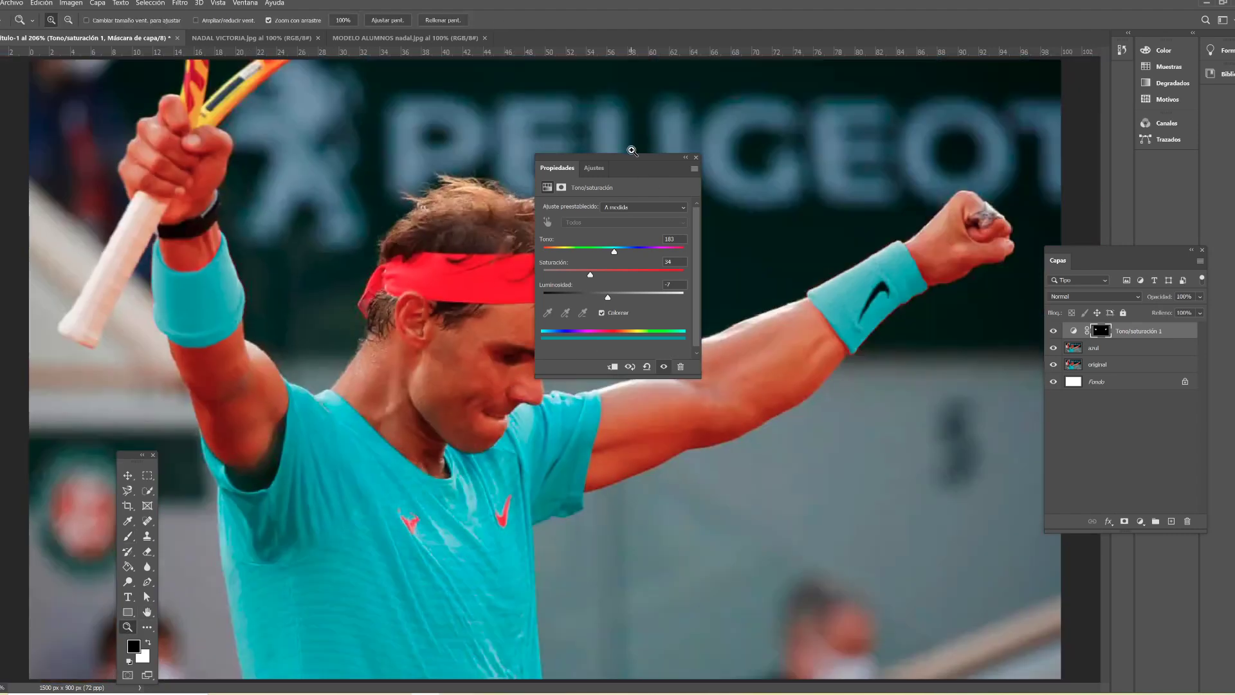
mouse_move(633, 161)
mouse_down()
mouse_move(133, 222)
mouse_move(117, 200)
mouse_up()
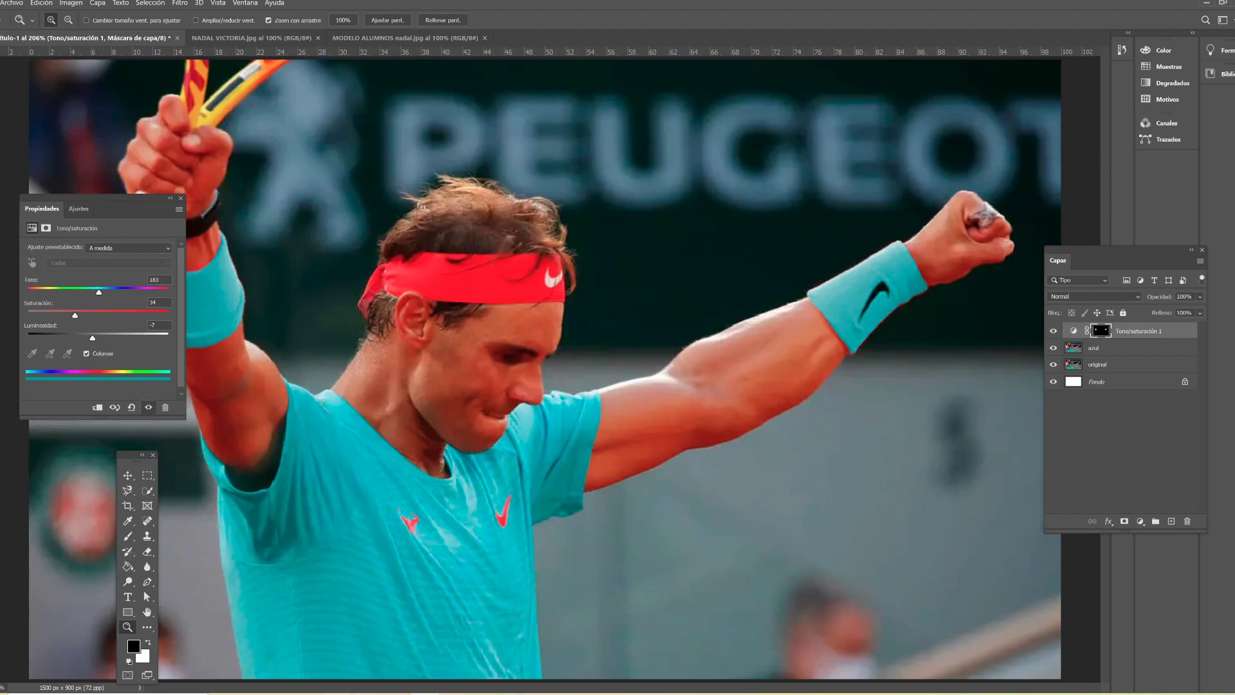
click(373, 647)
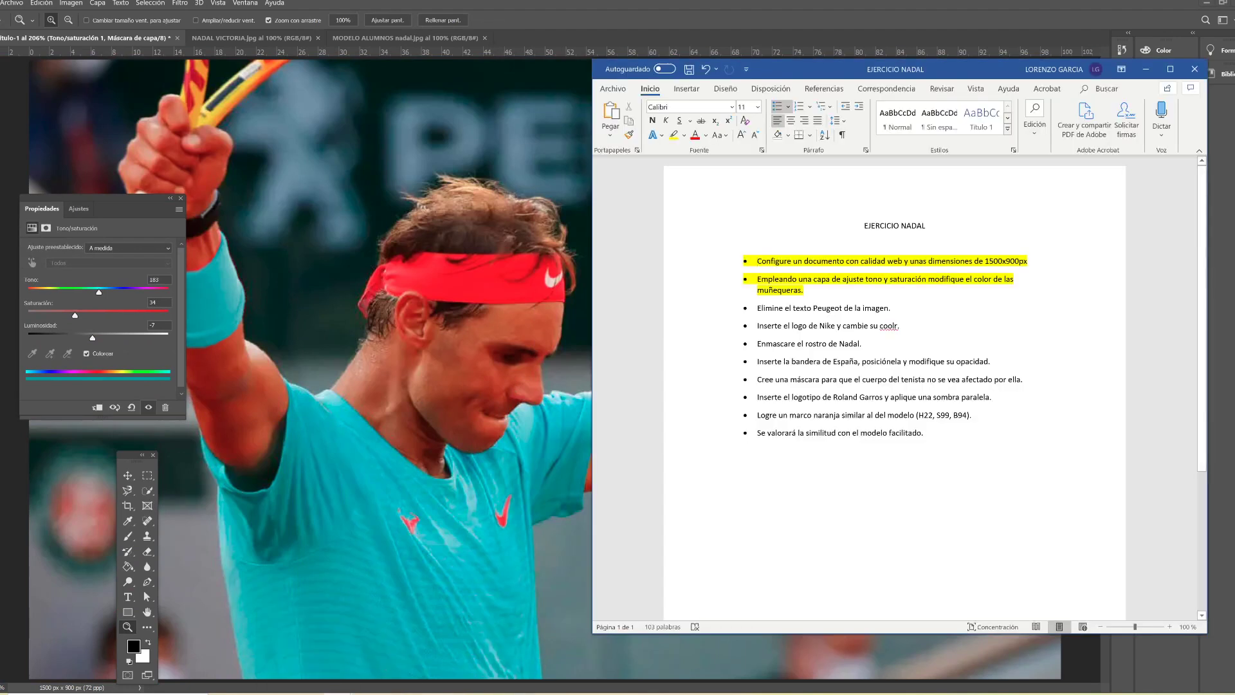
Step: Correct the misspelt 'coolr' to 'color' in the Nike task line
mouse_move(891, 308)
mouse_down()
mouse_move(757, 308)
mouse_move(904, 326)
mouse_up()
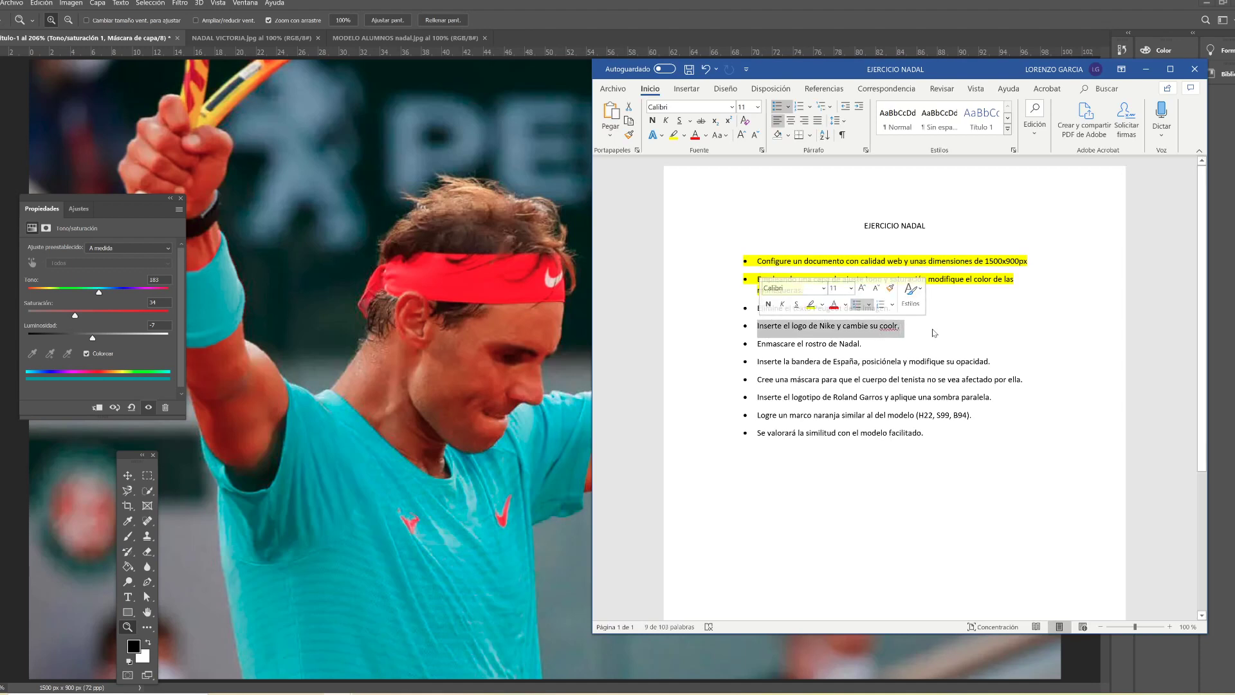
key(Right)
key(BackSpace)
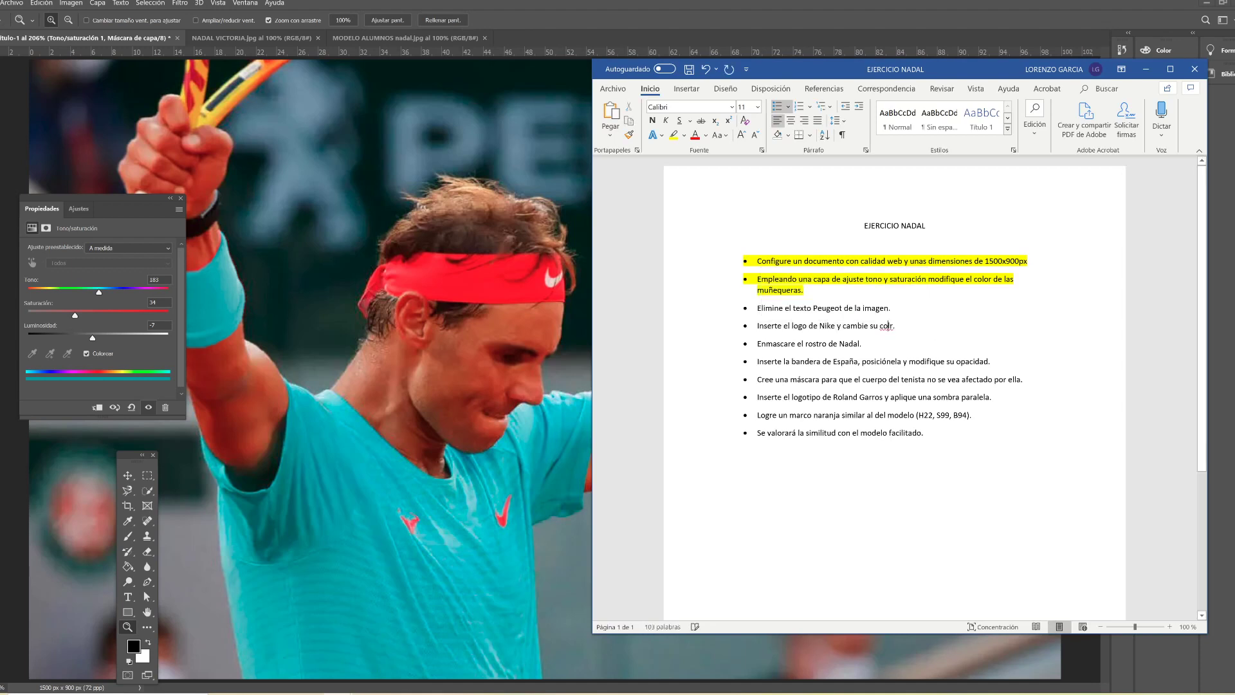
text(o)
Step: Highlight the Peugeot and Nike task lines in yellow and minimize Word
drag(902, 325, 757, 307)
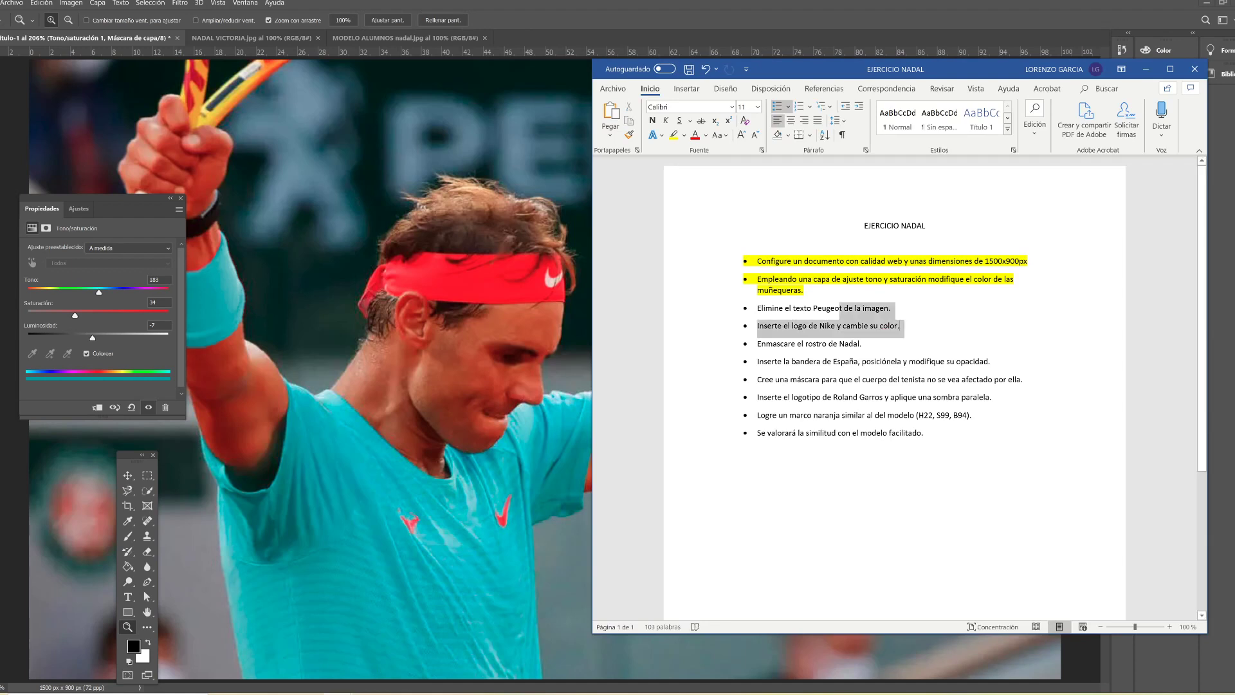
click(673, 135)
click(1145, 69)
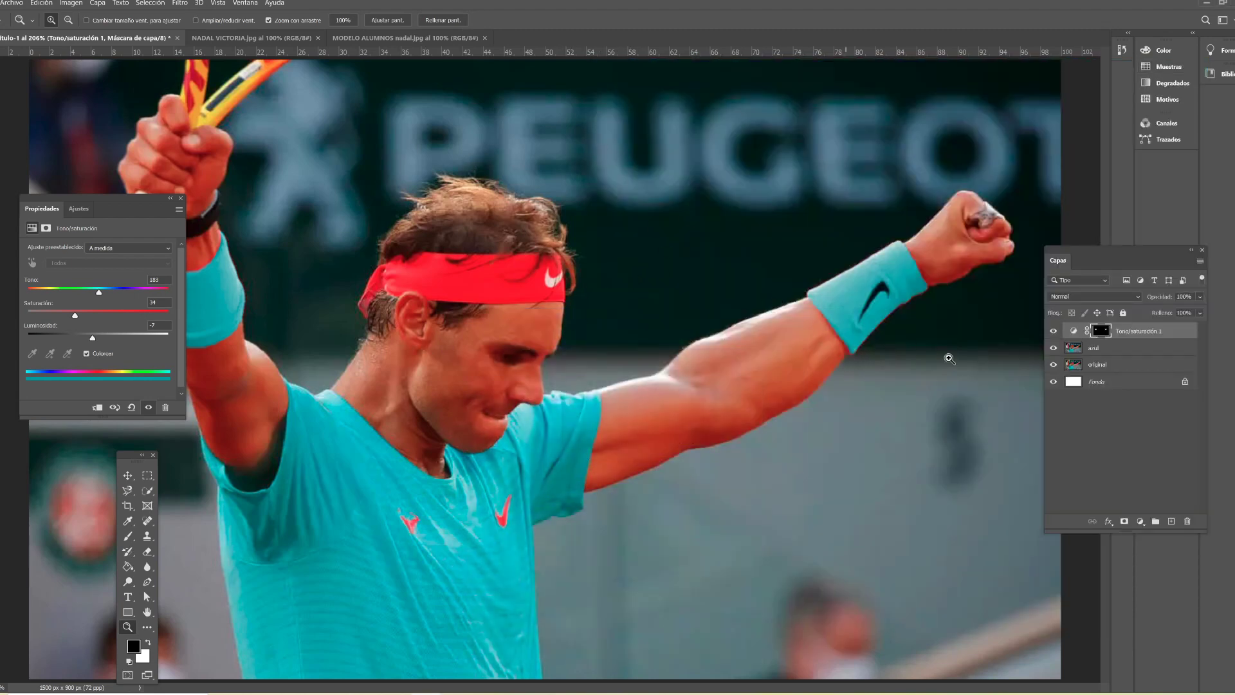
Step: Select the azul photo layer and rename it 'SIN PEUGEOT', then tidy the panels
click(1146, 348)
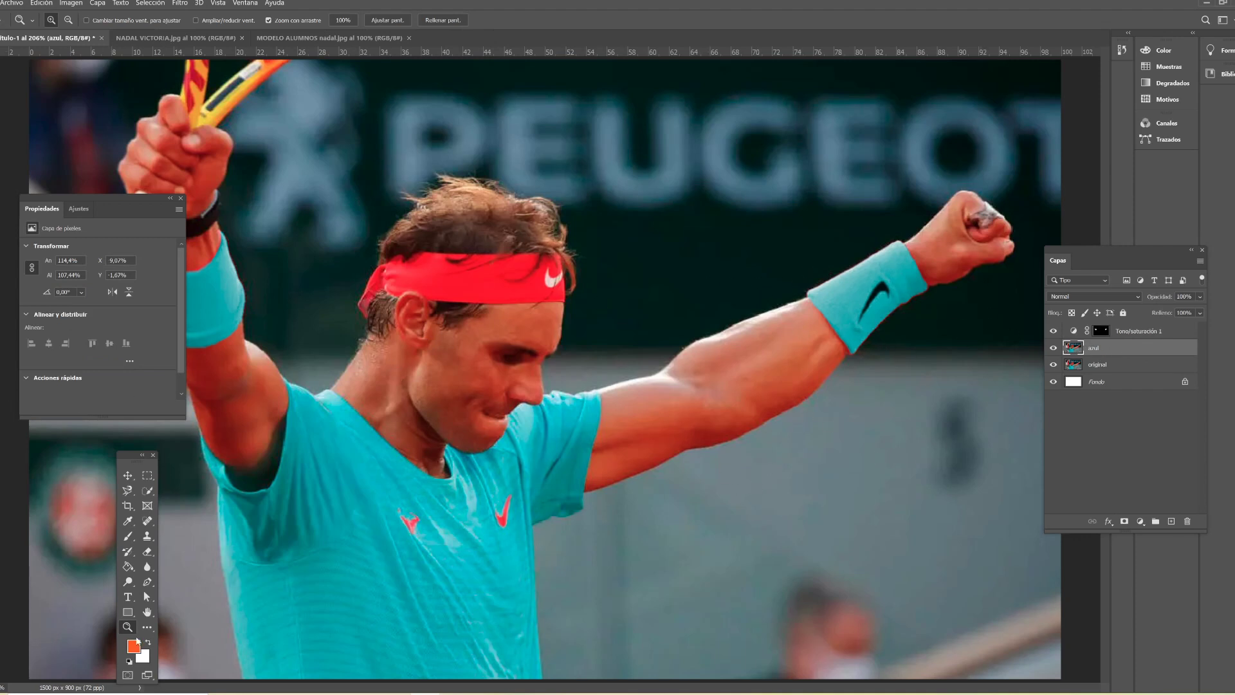
click(128, 475)
drag(554, 399, 623, 416)
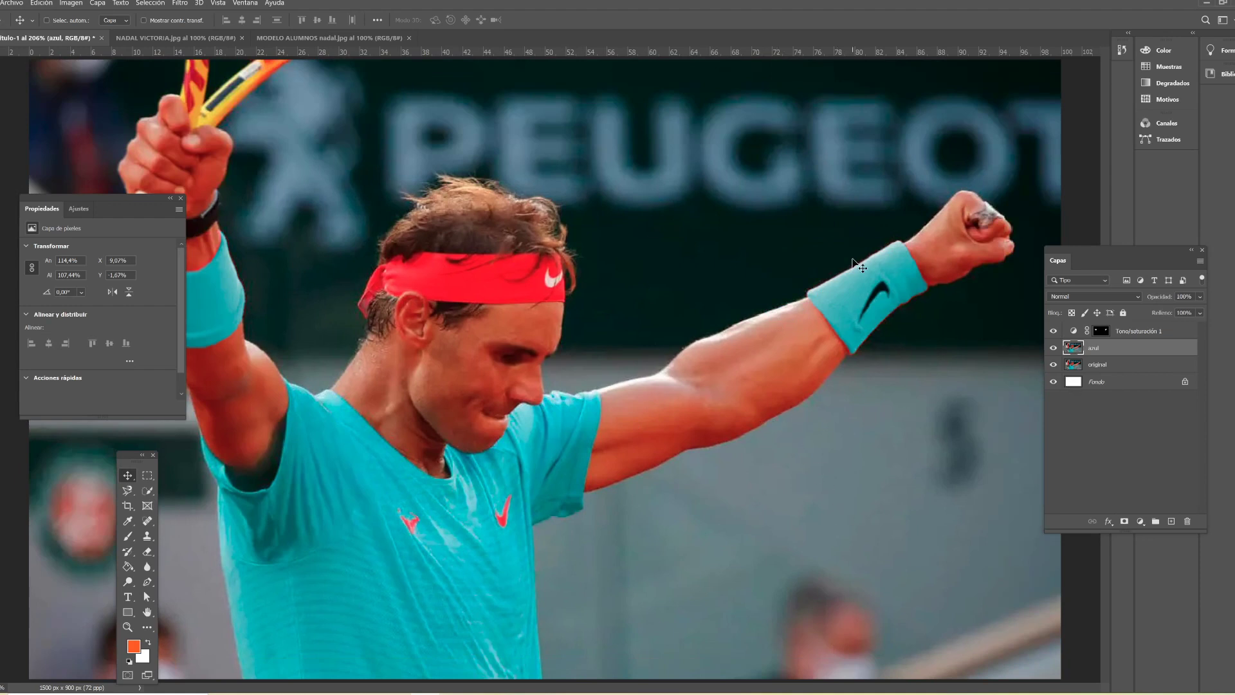
double_click(1094, 347)
text(IN PEUGEOT)
key(Return)
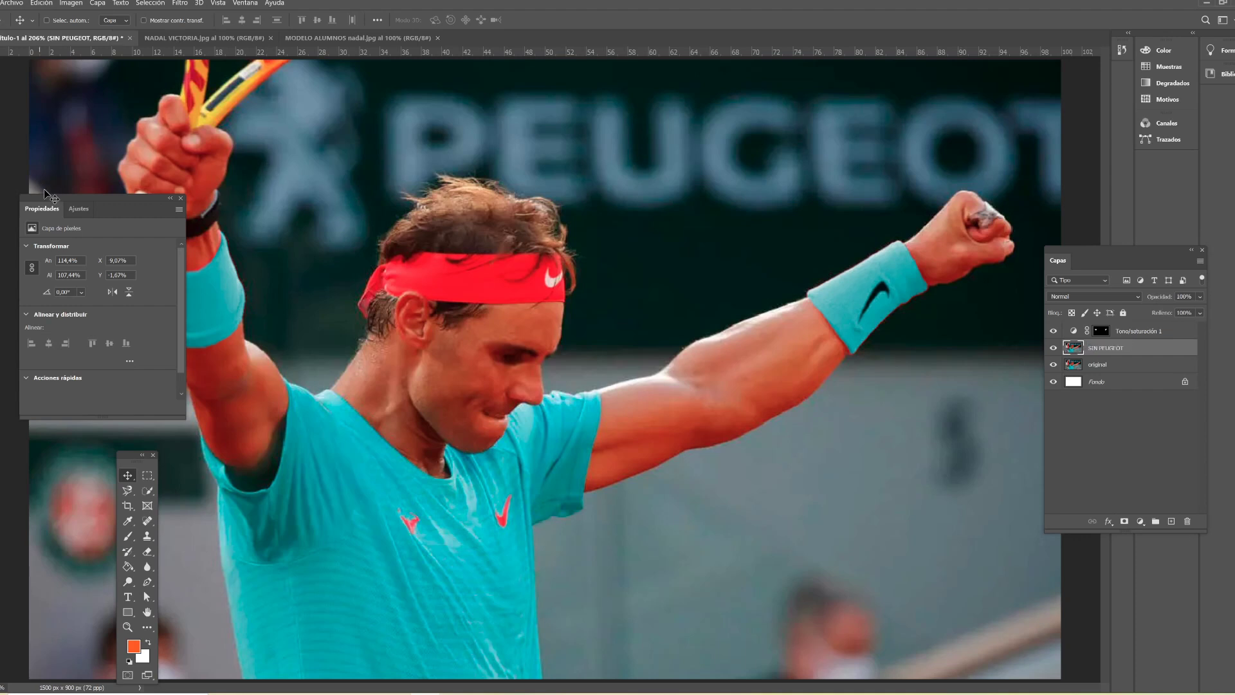
drag(61, 193, 2, 160)
drag(127, 461, 81, 201)
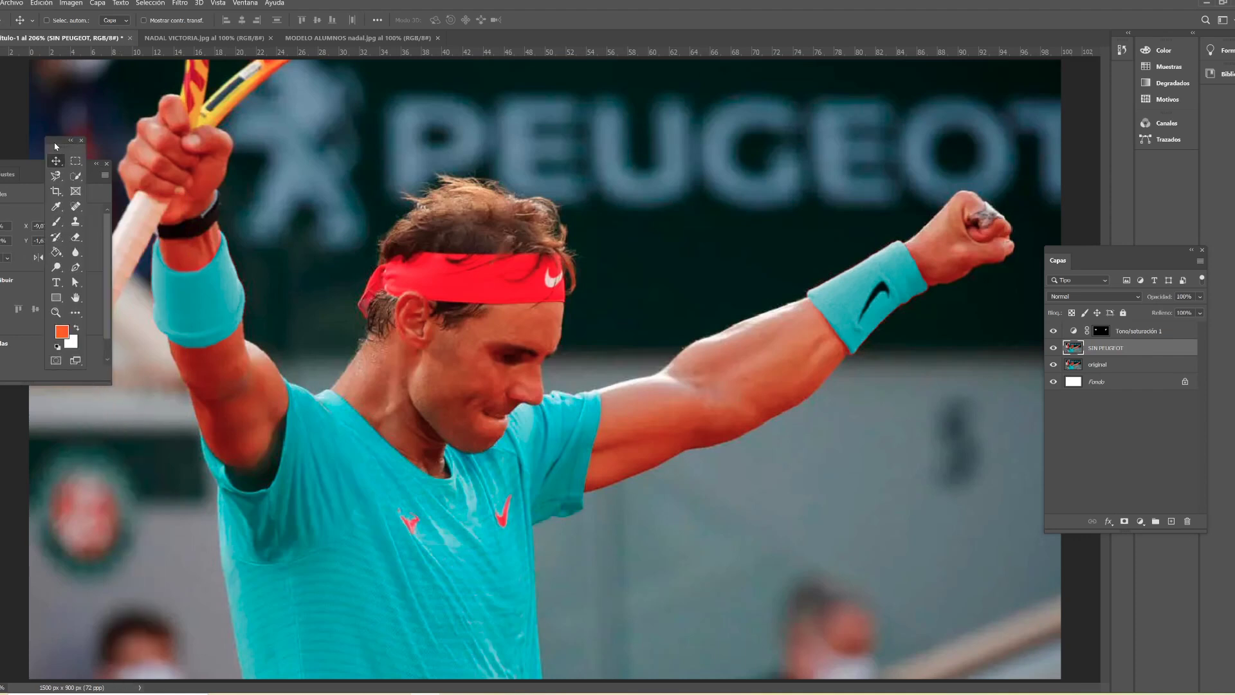
Step: Set the Clone Stamp to 92 px and paint dark background over the U in PEUGEOT
click(100, 276)
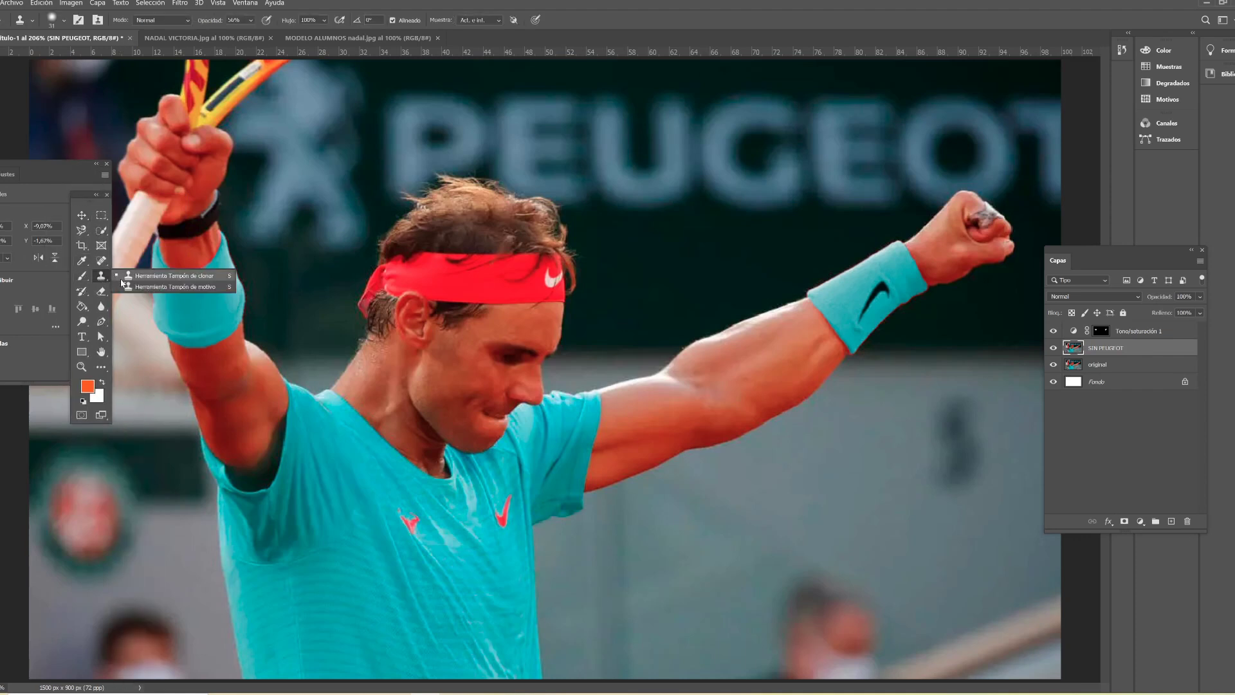
click(128, 281)
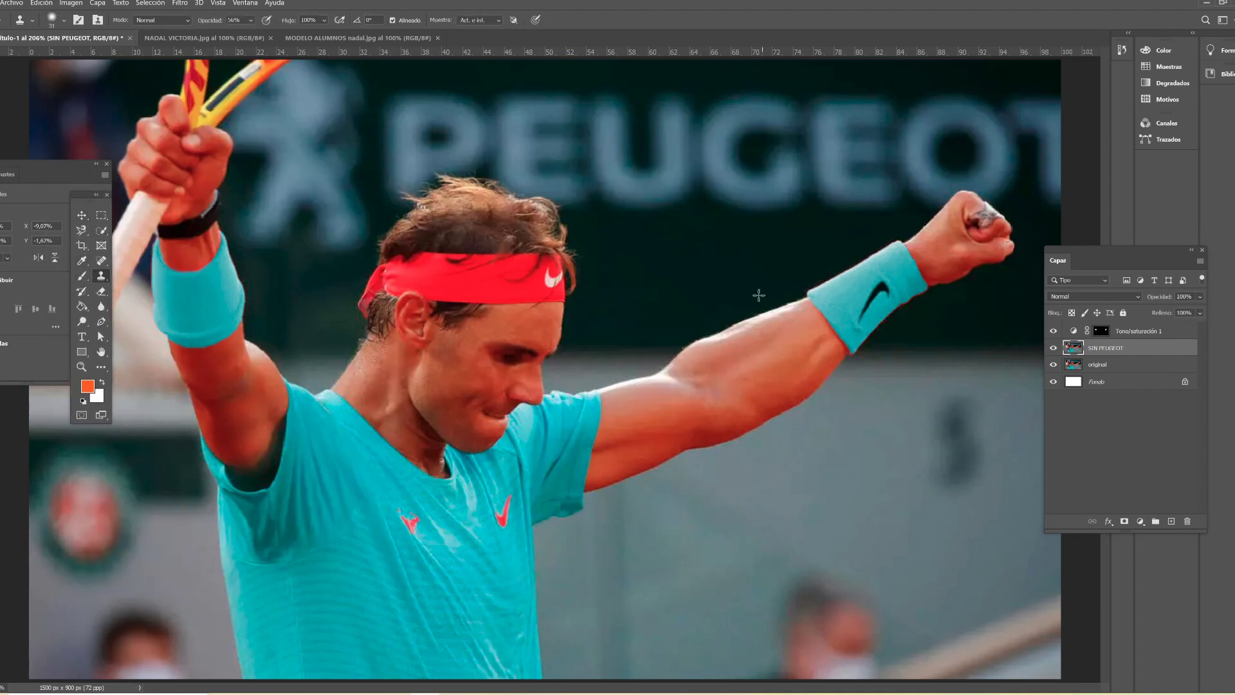
click(64, 20)
drag(71, 58, 78, 58)
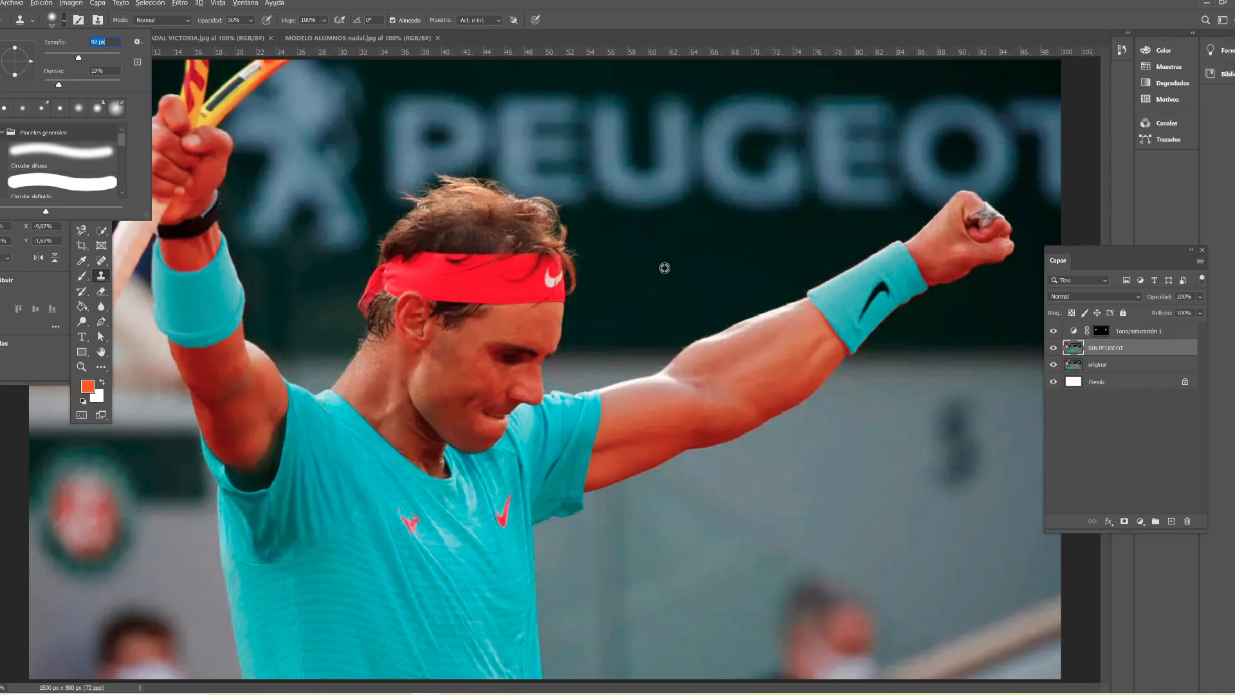
alt+click(665, 272)
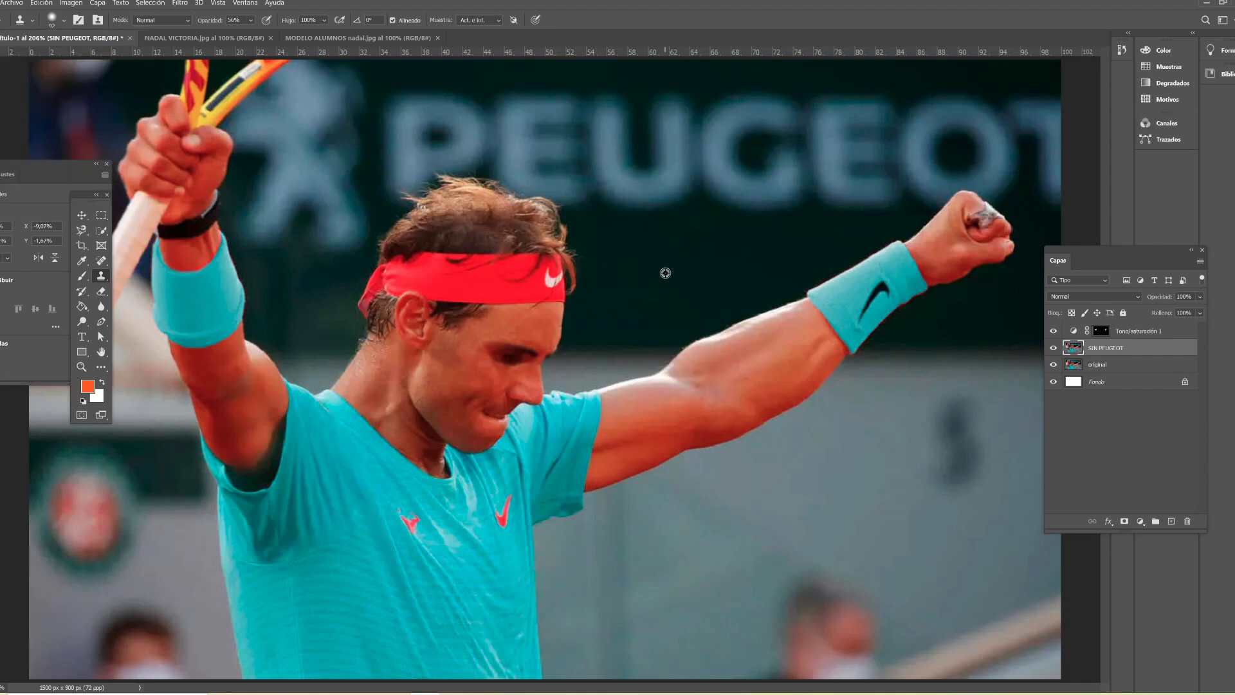
mouse_move(665, 200)
mouse_down()
mouse_move(667, 137)
mouse_move(633, 202)
mouse_move(628, 187)
mouse_move(715, 190)
mouse_up()
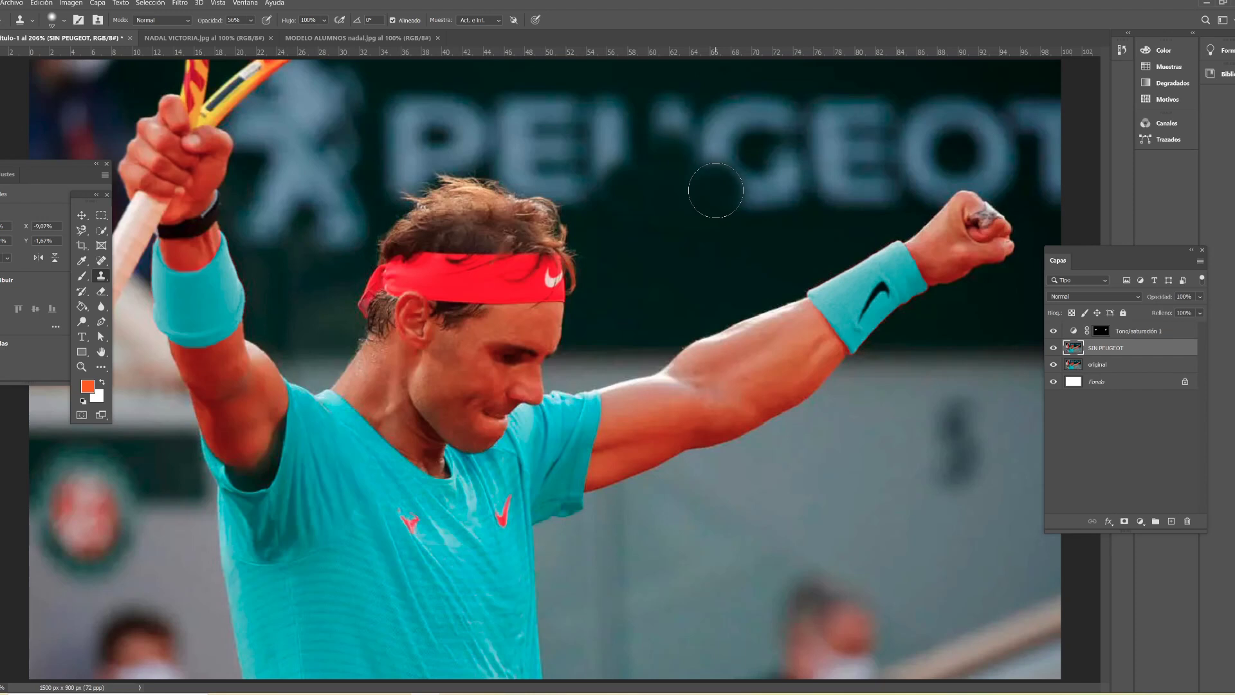
mouse_move(715, 191)
mouse_down()
mouse_move(763, 182)
mouse_move(730, 196)
mouse_up()
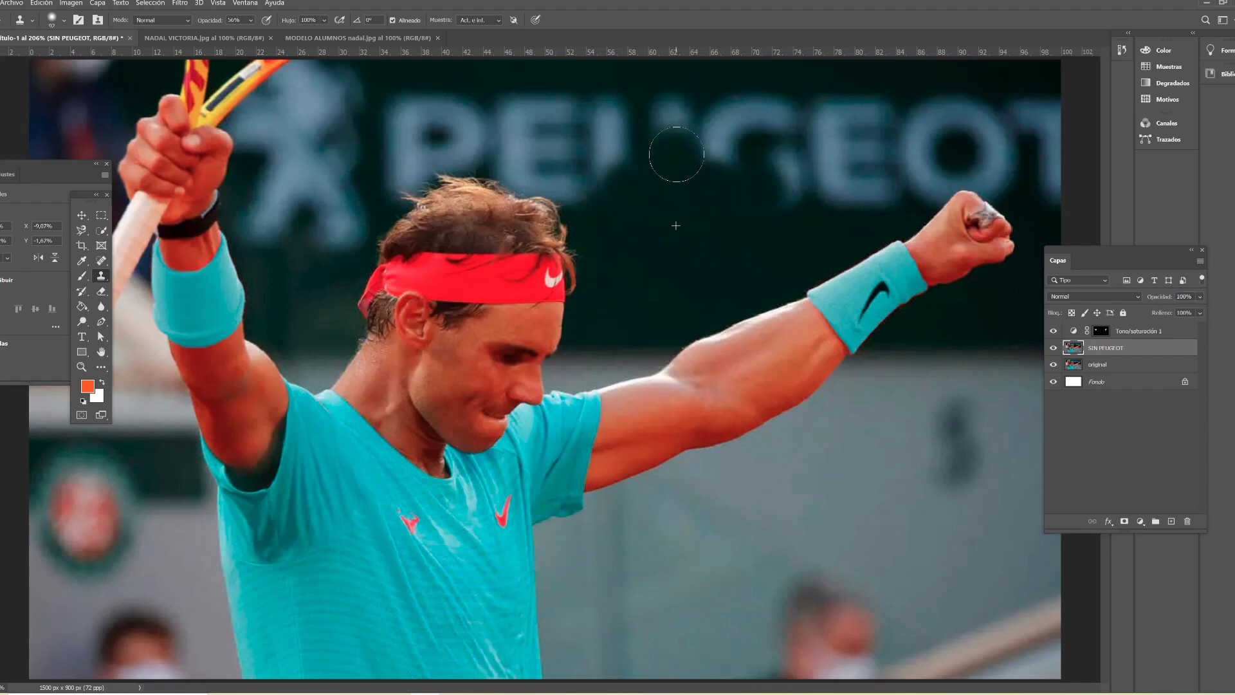
Step: Resample the dark banner and clone out the G and remaining middle-letter traces
alt+click(654, 251)
click(678, 111)
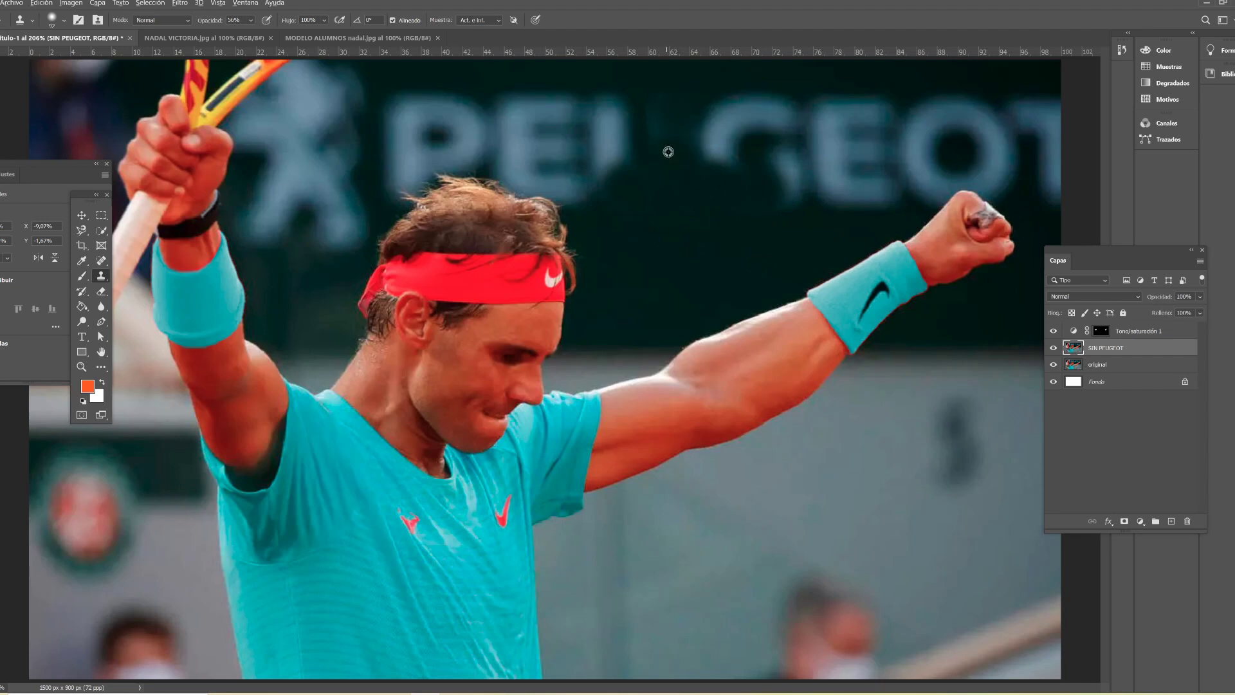
alt+click(663, 280)
drag(661, 156, 662, 125)
drag(624, 213, 628, 116)
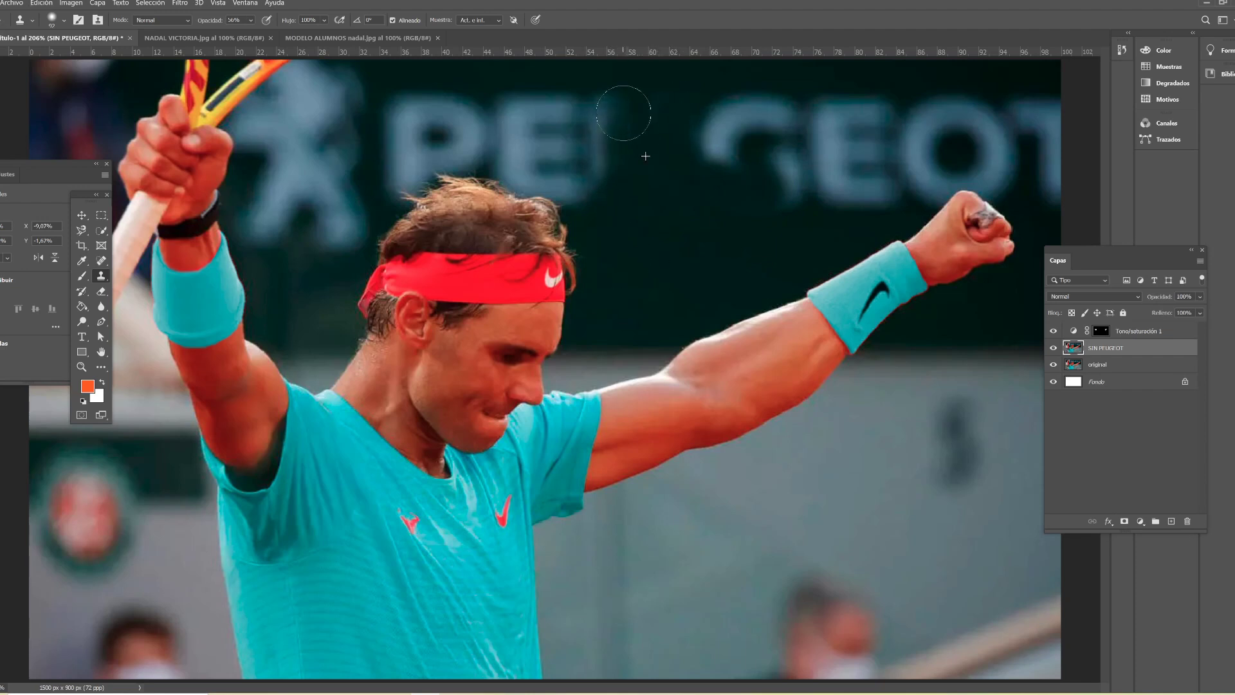
mouse_move(678, 212)
mouse_down()
mouse_move(725, 124)
mouse_move(682, 106)
mouse_up()
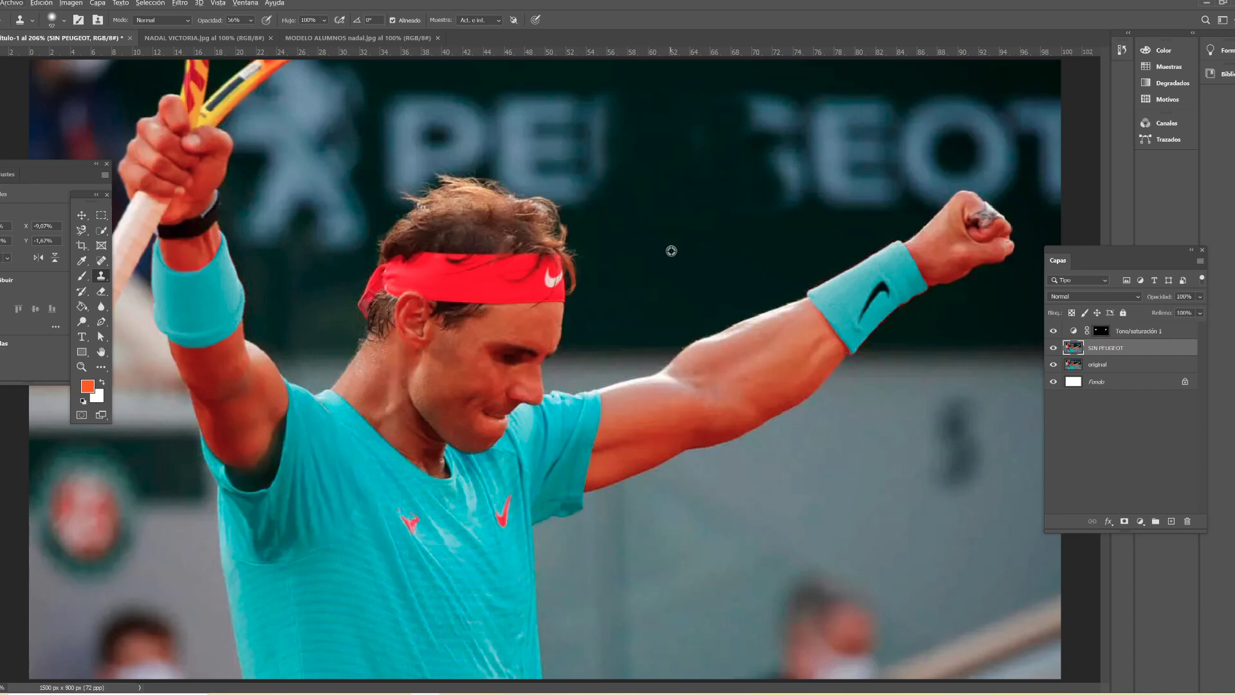
mouse_move(774, 218)
mouse_down()
mouse_move(790, 198)
mouse_move(775, 152)
mouse_move(777, 217)
mouse_move(772, 114)
mouse_up()
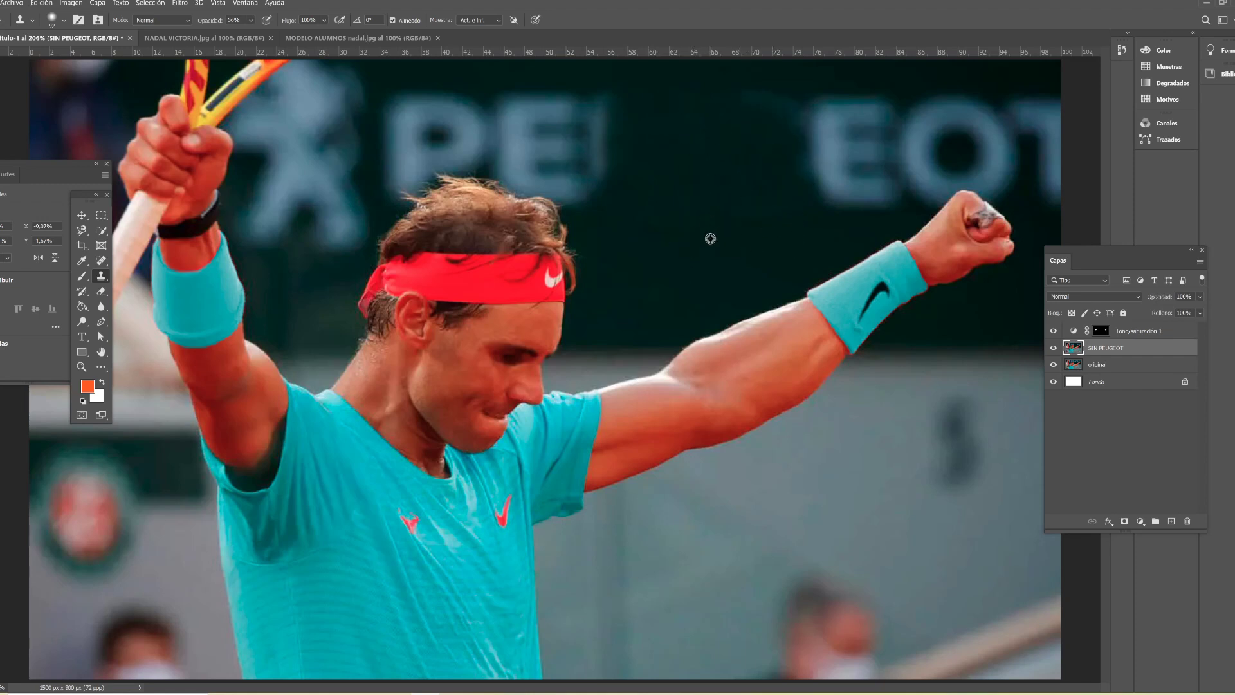
mouse_move(739, 171)
mouse_down()
mouse_move(763, 176)
mouse_move(786, 132)
mouse_up()
Step: Patch the leftover E in the banner with dark background using the Patch tool
right_click(105, 278)
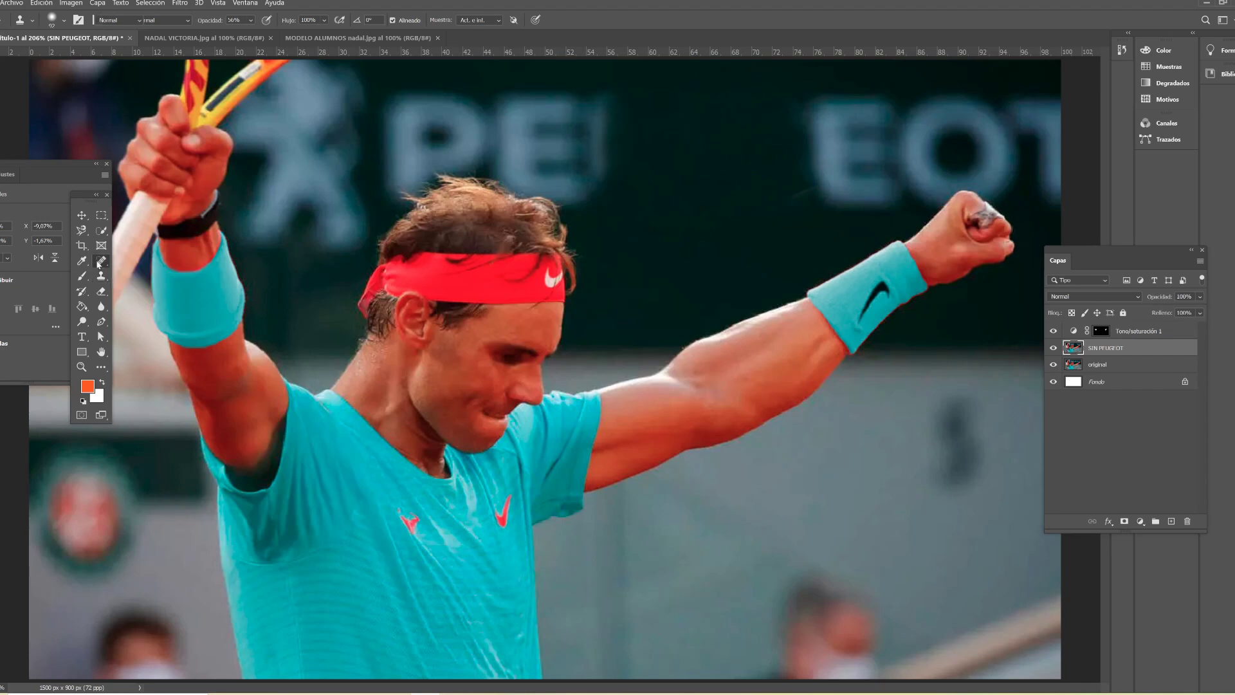
right_click(101, 260)
click(154, 281)
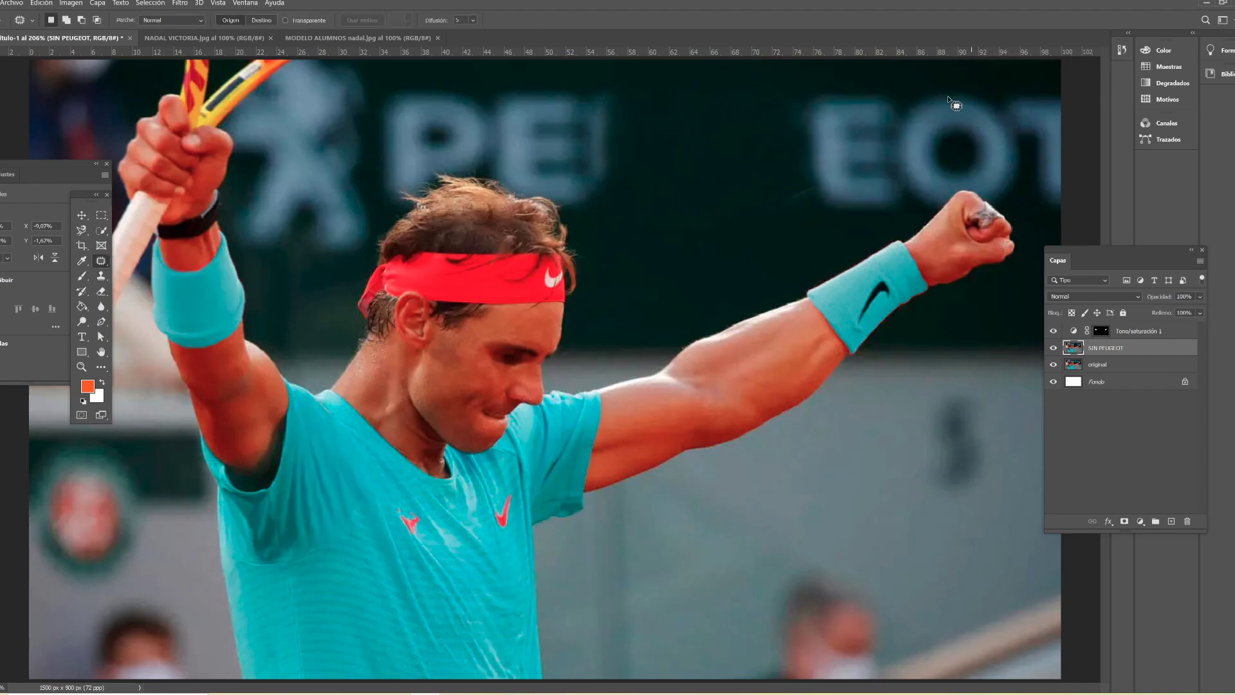
drag(914, 209, 750, 194)
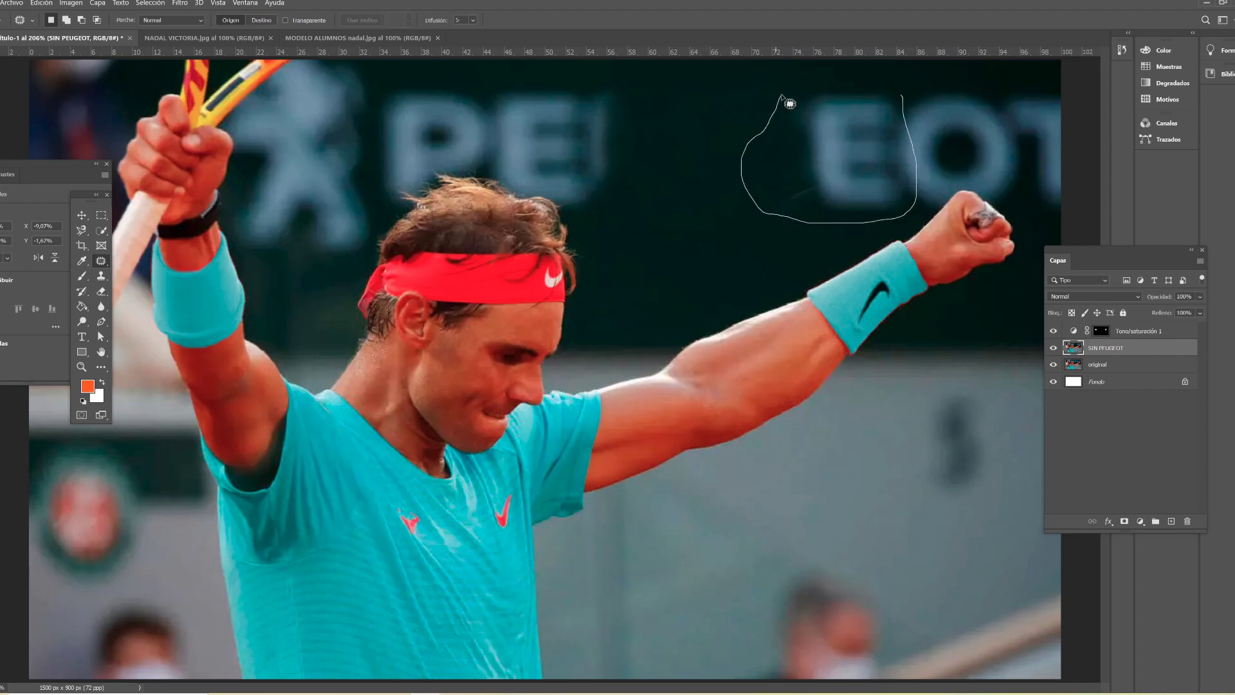
mouse_move(878, 101)
mouse_down()
mouse_move(896, 122)
mouse_move(734, 145)
mouse_move(713, 245)
mouse_up()
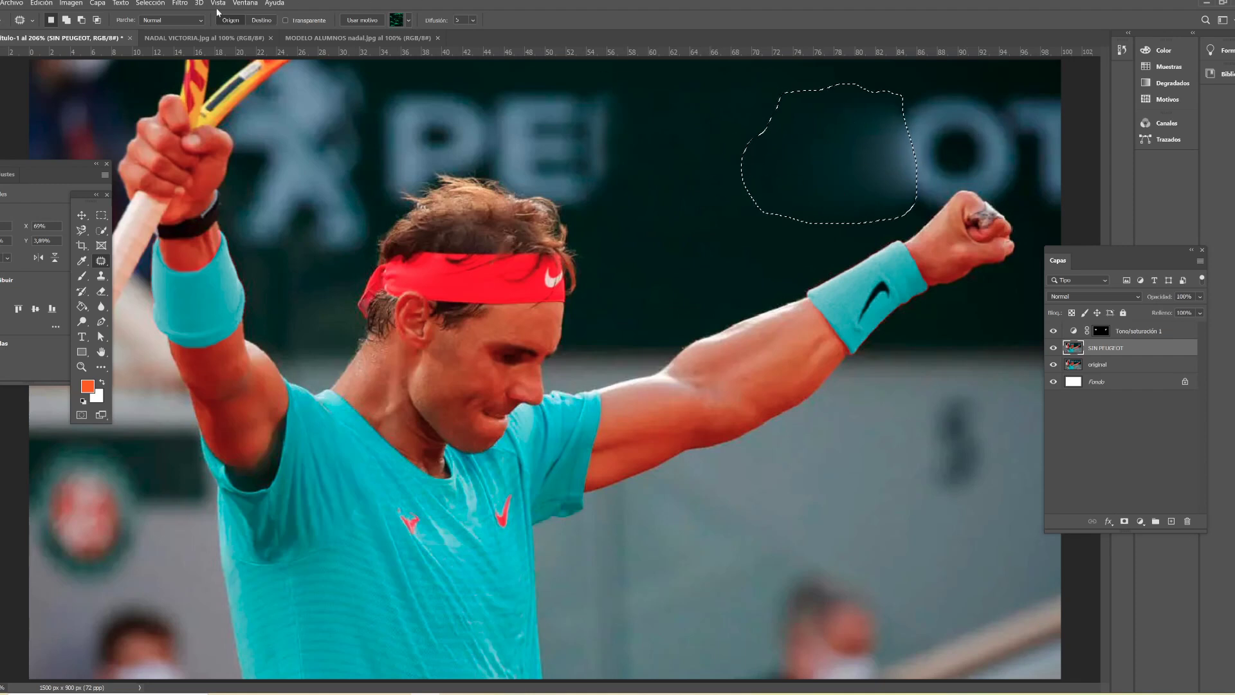
click(150, 3)
click(188, 24)
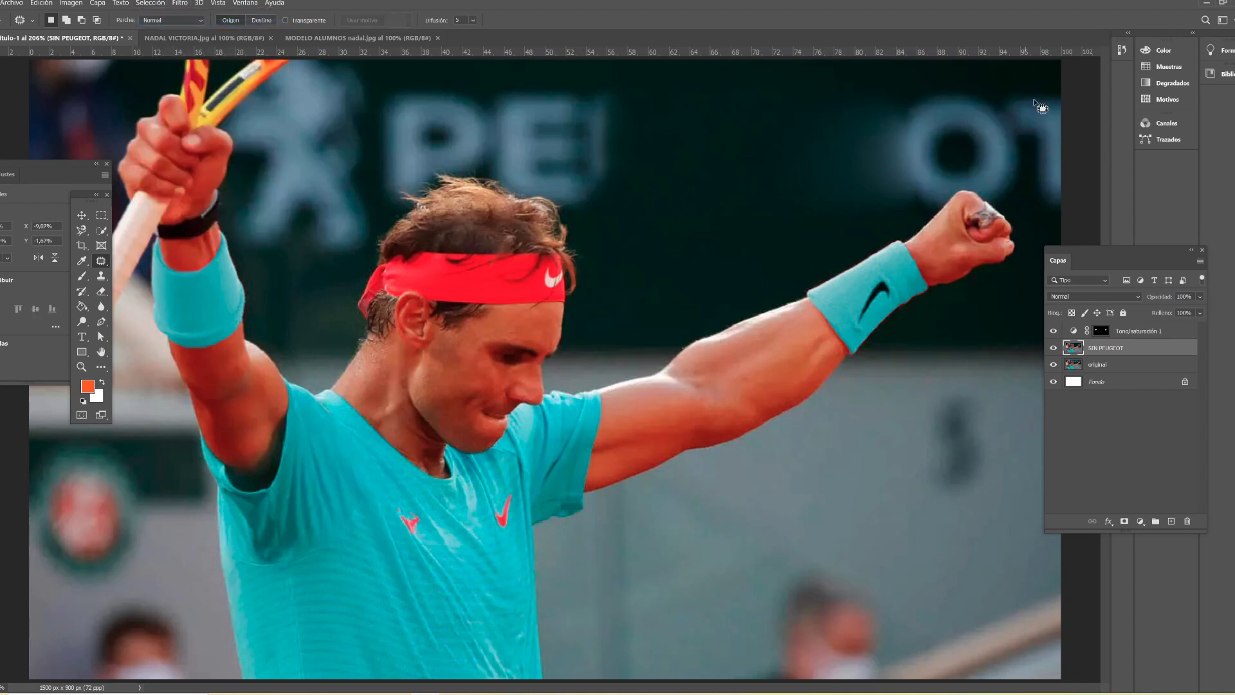
Step: Patch the O and T letters with nearby dark background and deselect
drag(1038, 87, 852, 163)
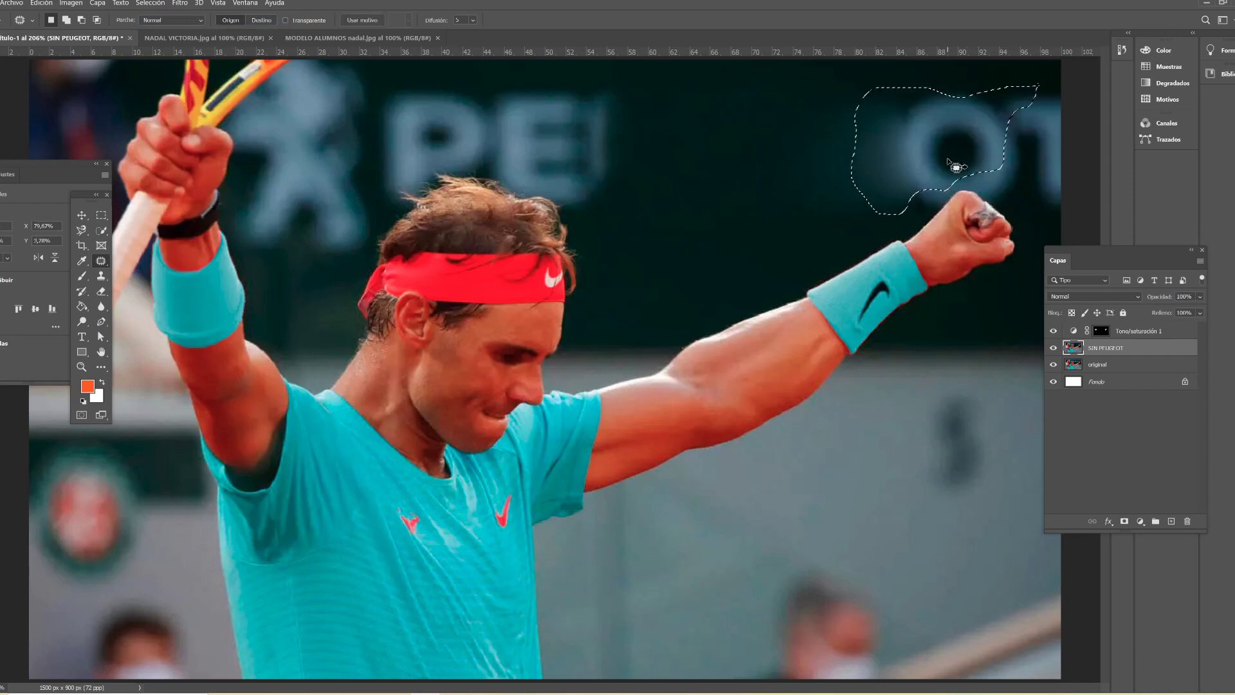
drag(944, 159, 756, 158)
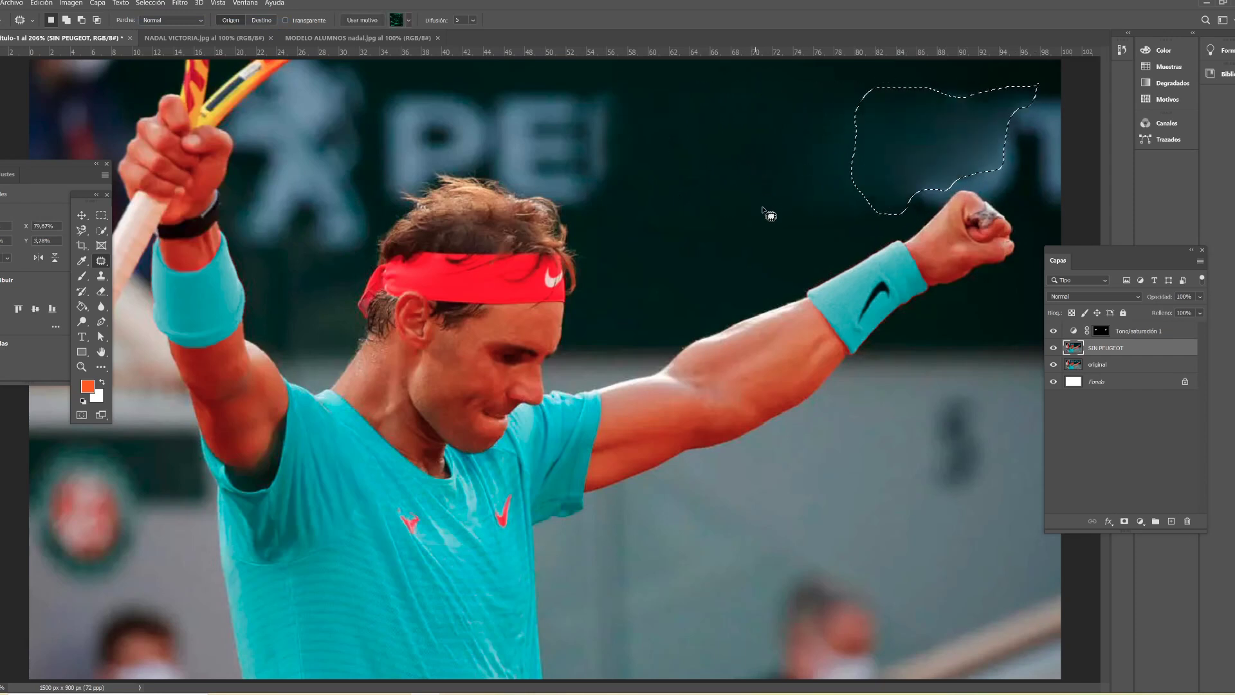
key(ctrl+d)
click(107, 234)
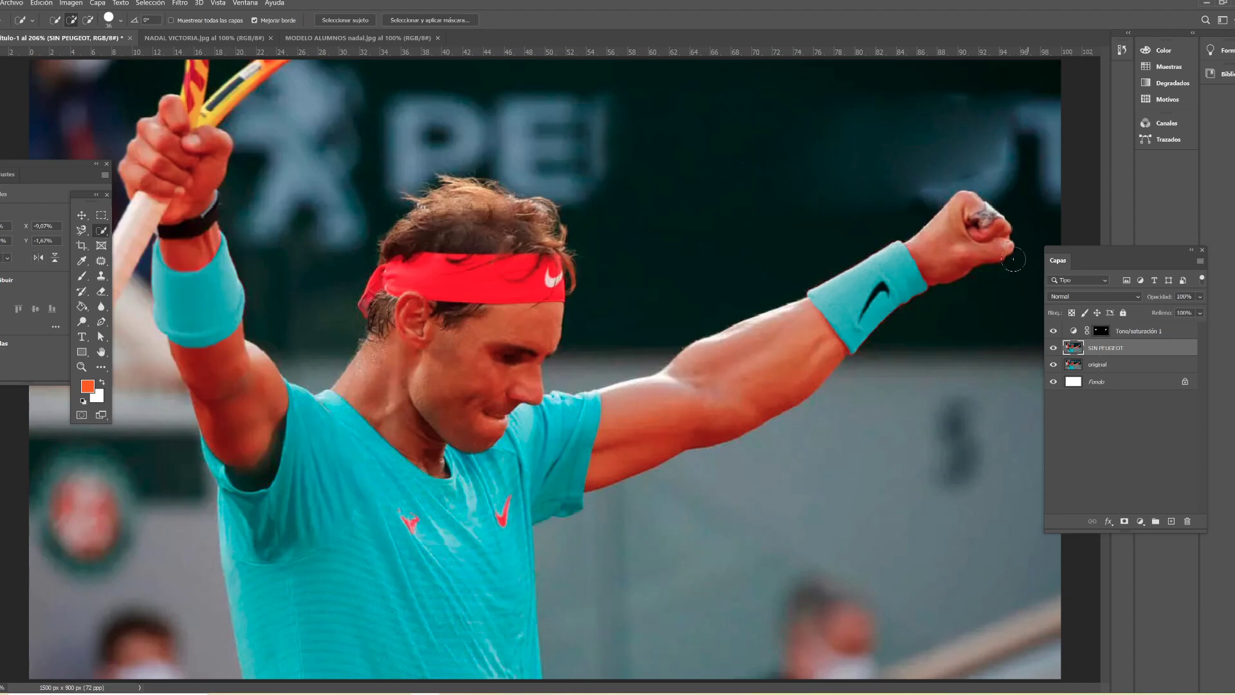
Step: Quick-select Nadal's head, arms and shirt, then invert the selection to the backdrop
mouse_move(977, 225)
mouse_down()
mouse_move(486, 275)
mouse_move(571, 273)
mouse_up()
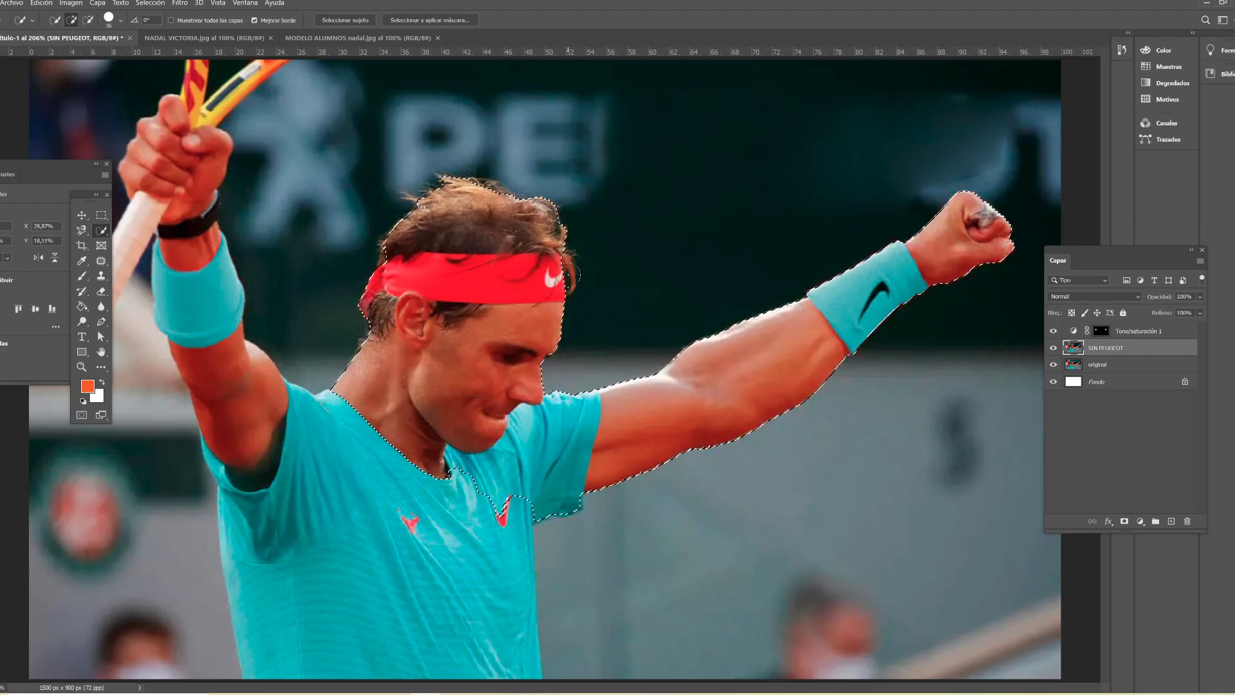
mouse_move(385, 395)
mouse_down()
mouse_move(218, 96)
mouse_move(245, 64)
mouse_up()
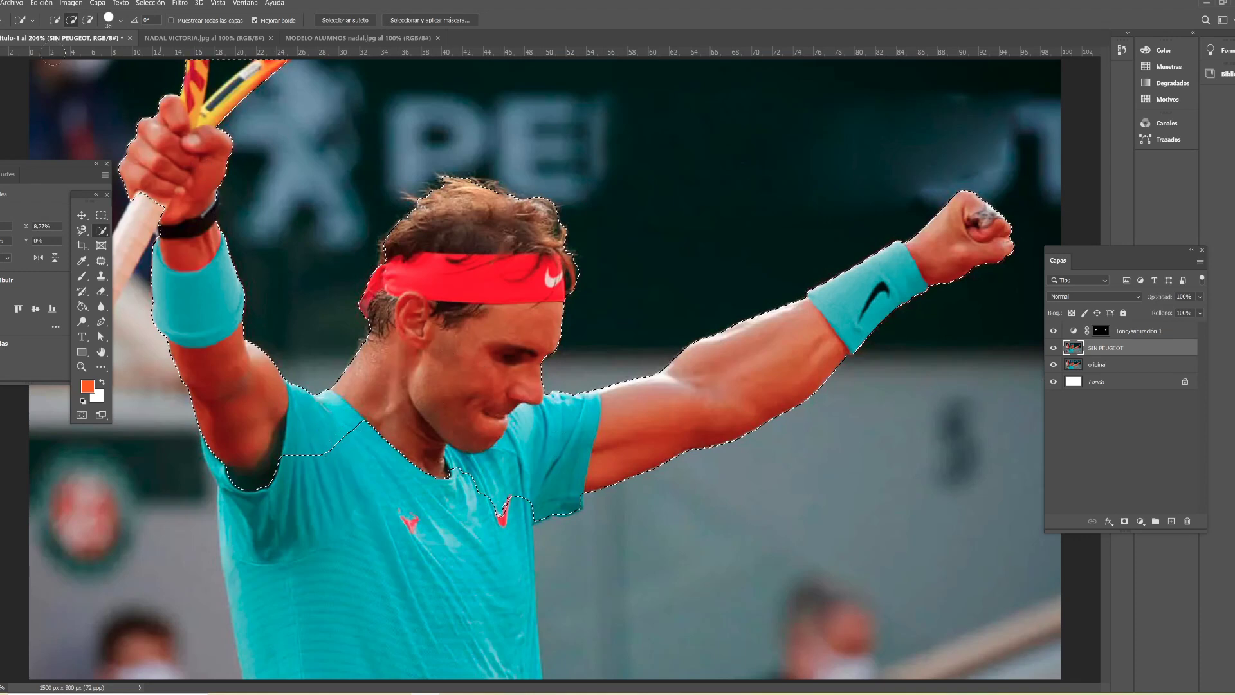
click(149, 3)
click(162, 43)
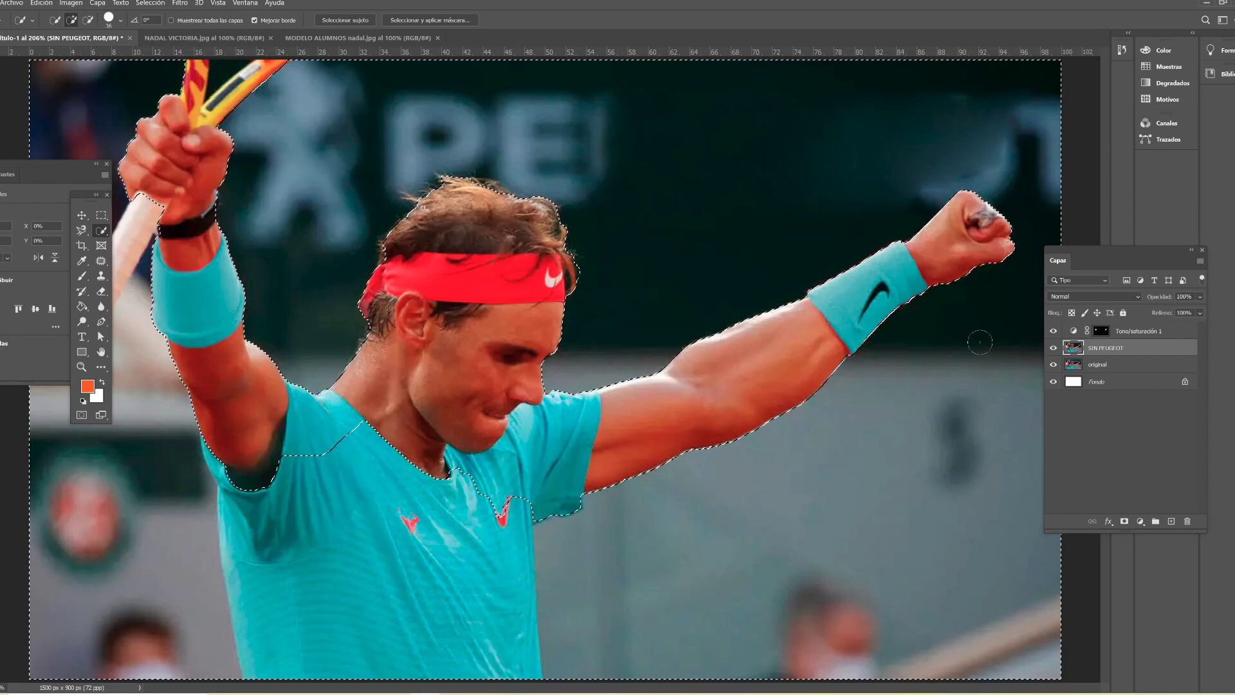
click(101, 275)
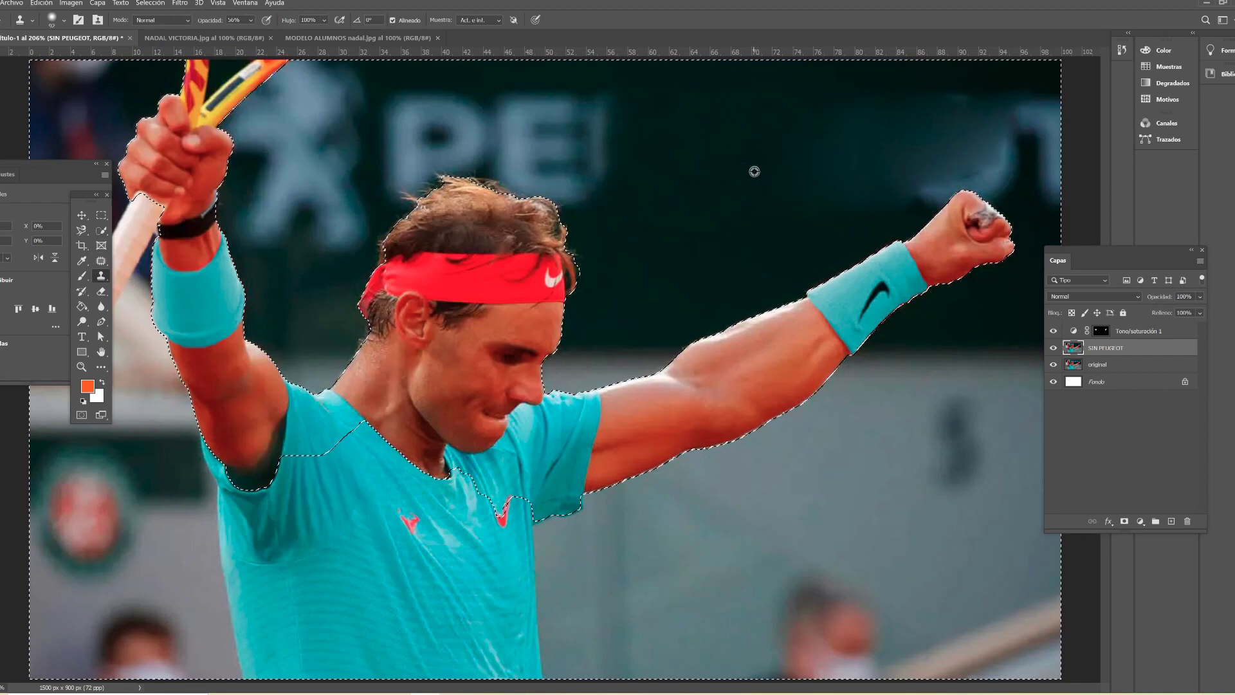
Step: Clone dark background over the letter right of the fist and the area above the arm
alt+click(755, 171)
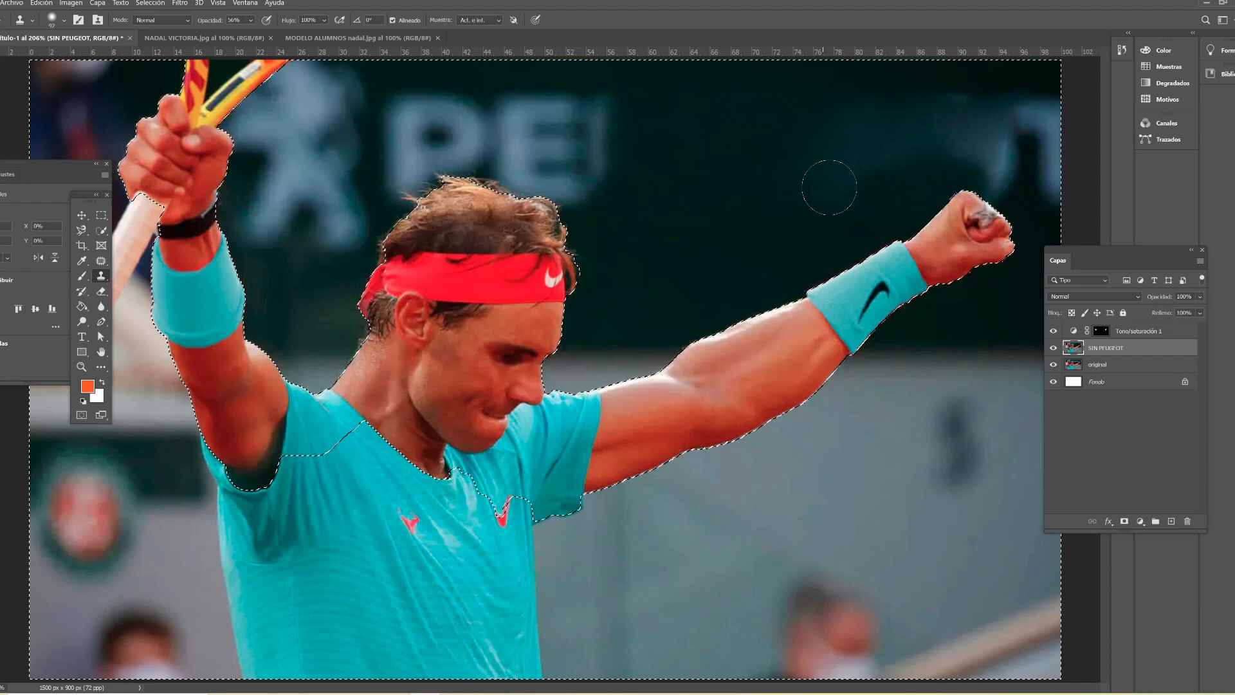
alt+click(753, 373)
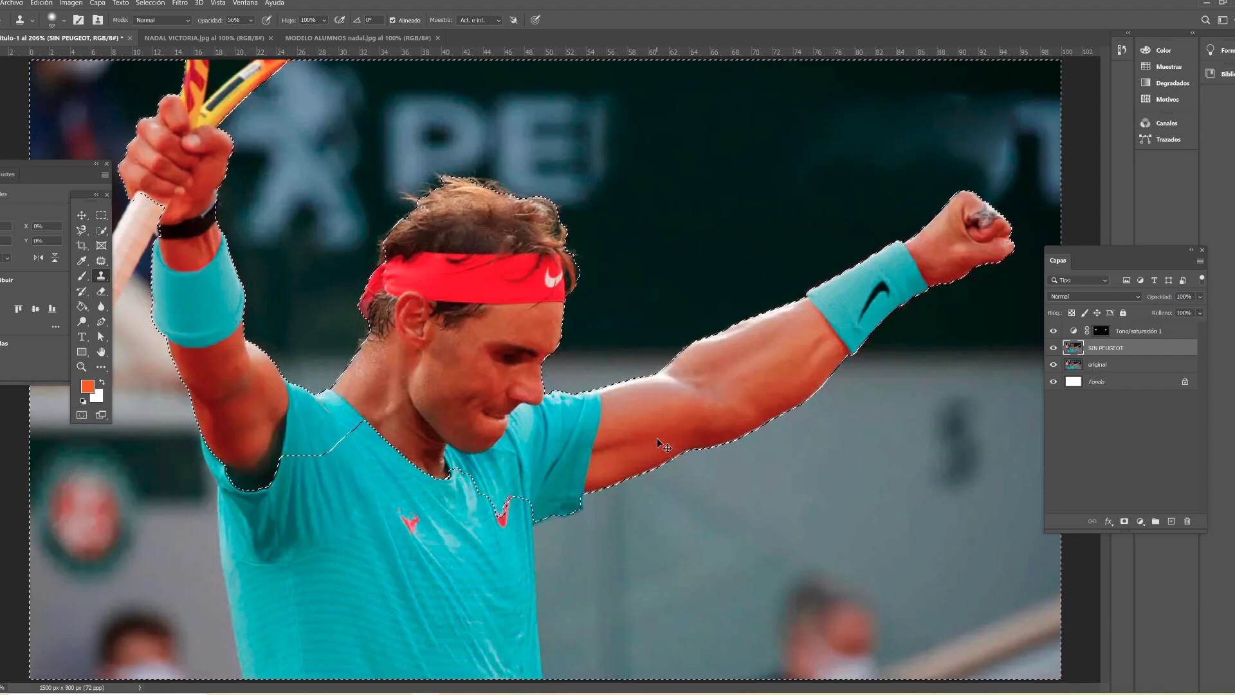
alt+click(713, 221)
click(1000, 163)
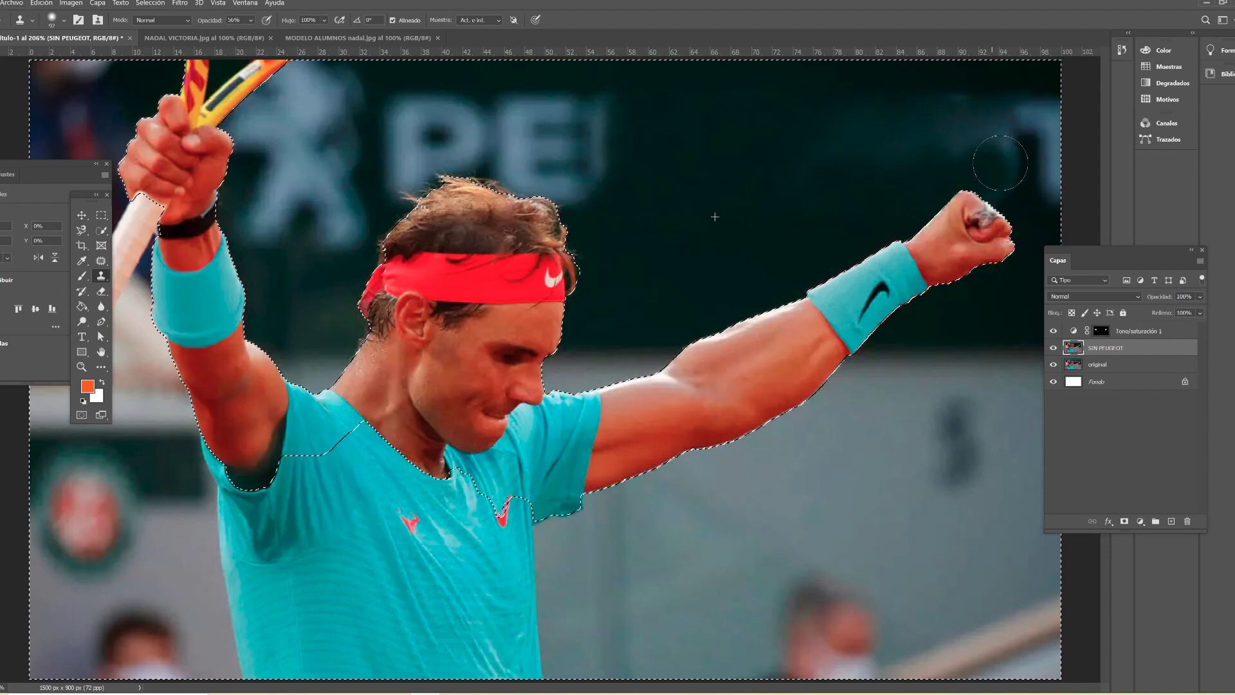
drag(1000, 163, 997, 129)
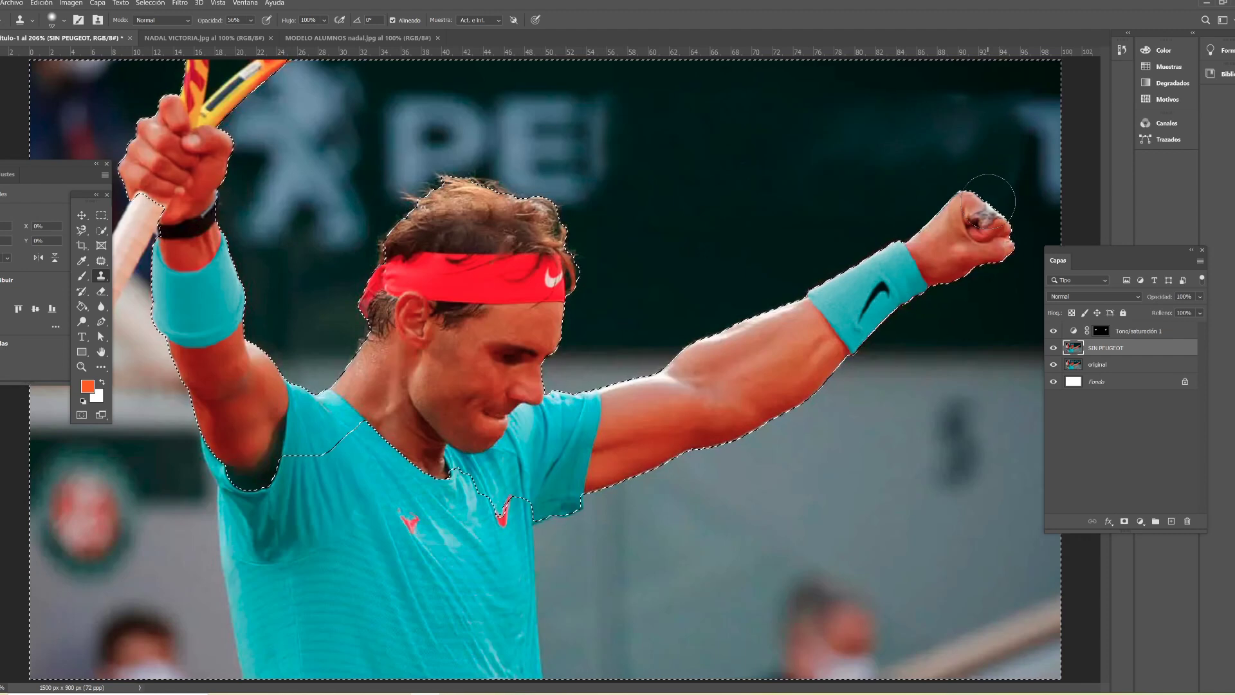
drag(1006, 180, 905, 143)
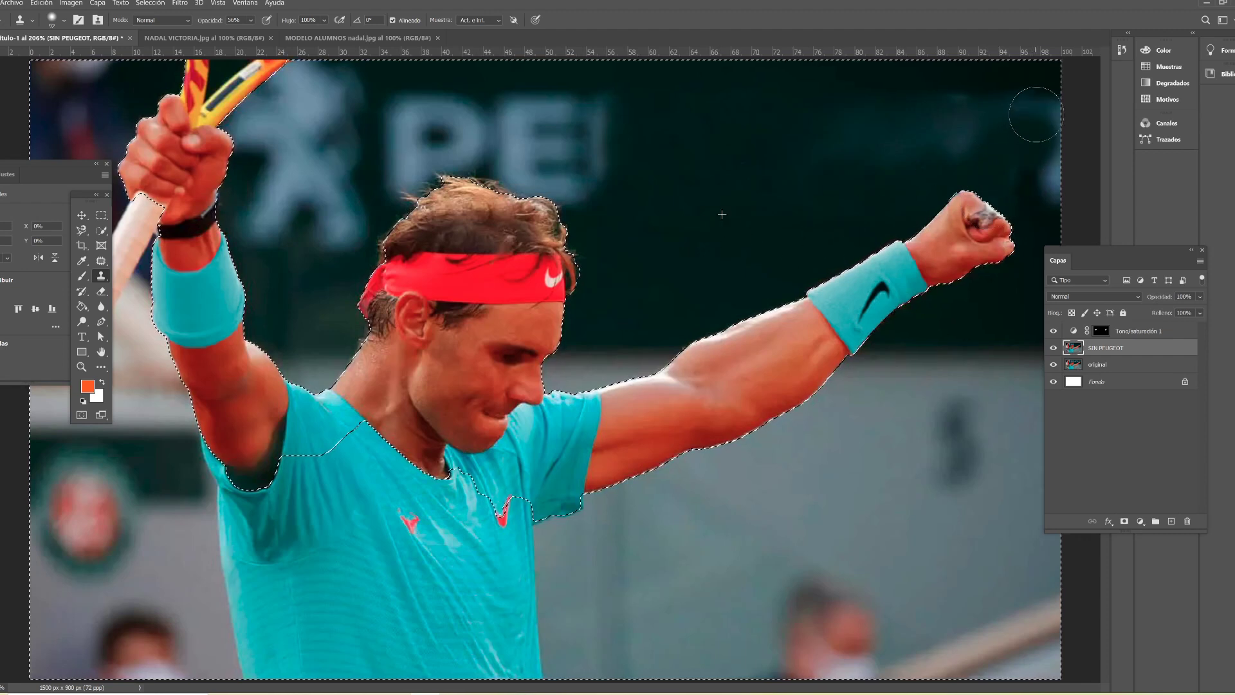
drag(872, 129, 840, 157)
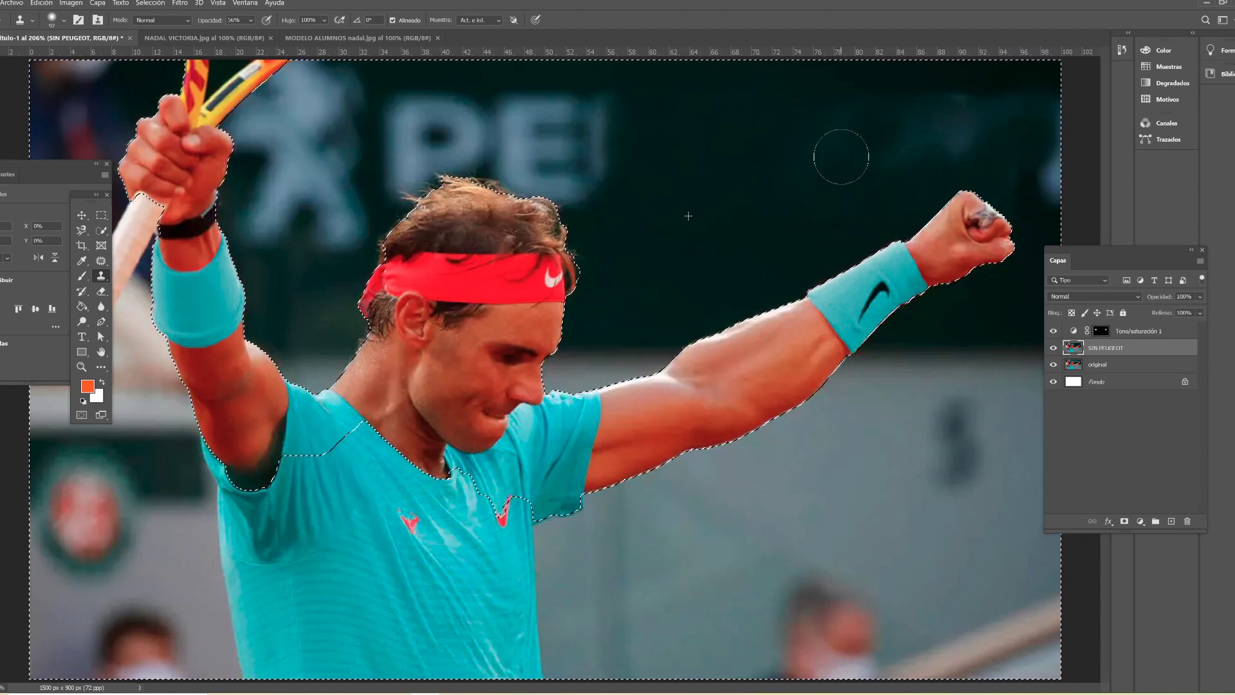
mouse_move(864, 112)
mouse_down()
mouse_move(895, 152)
mouse_move(1000, 102)
mouse_move(1046, 103)
mouse_move(701, 145)
mouse_up()
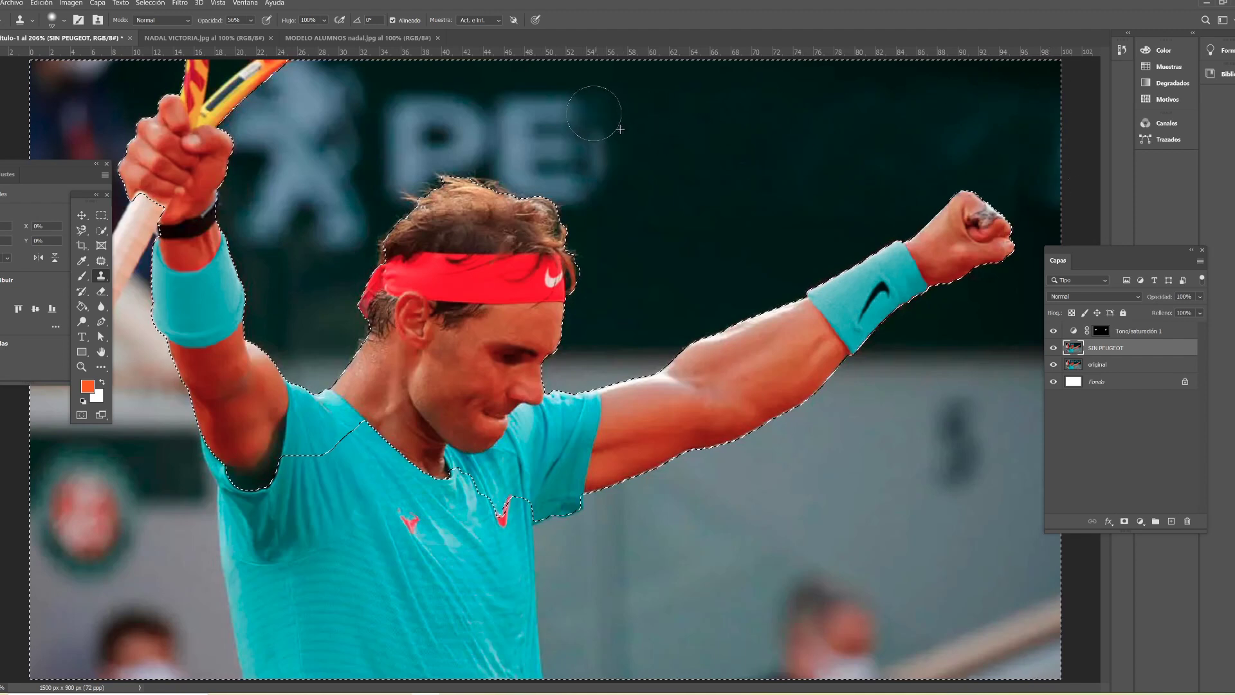
drag(522, 127, 599, 164)
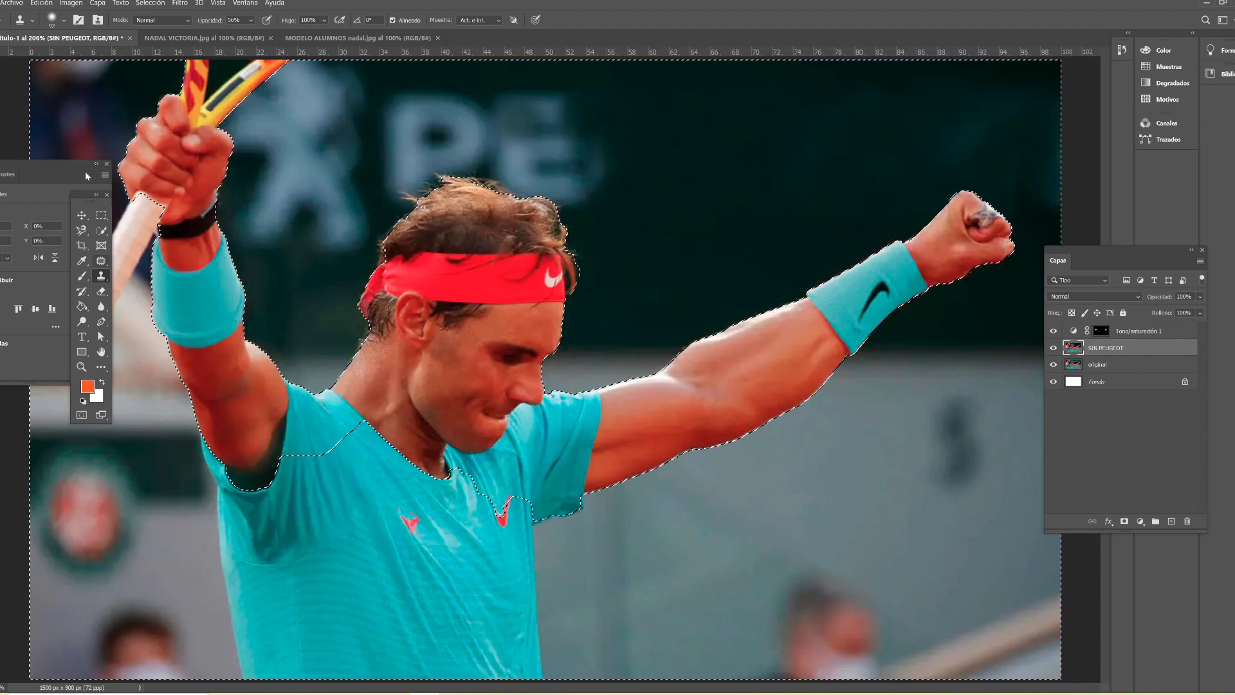
click(64, 20)
Step: Set the Clone Stamp to hardness 47%, opacity 91% and size 96 px
drag(75, 83, 79, 83)
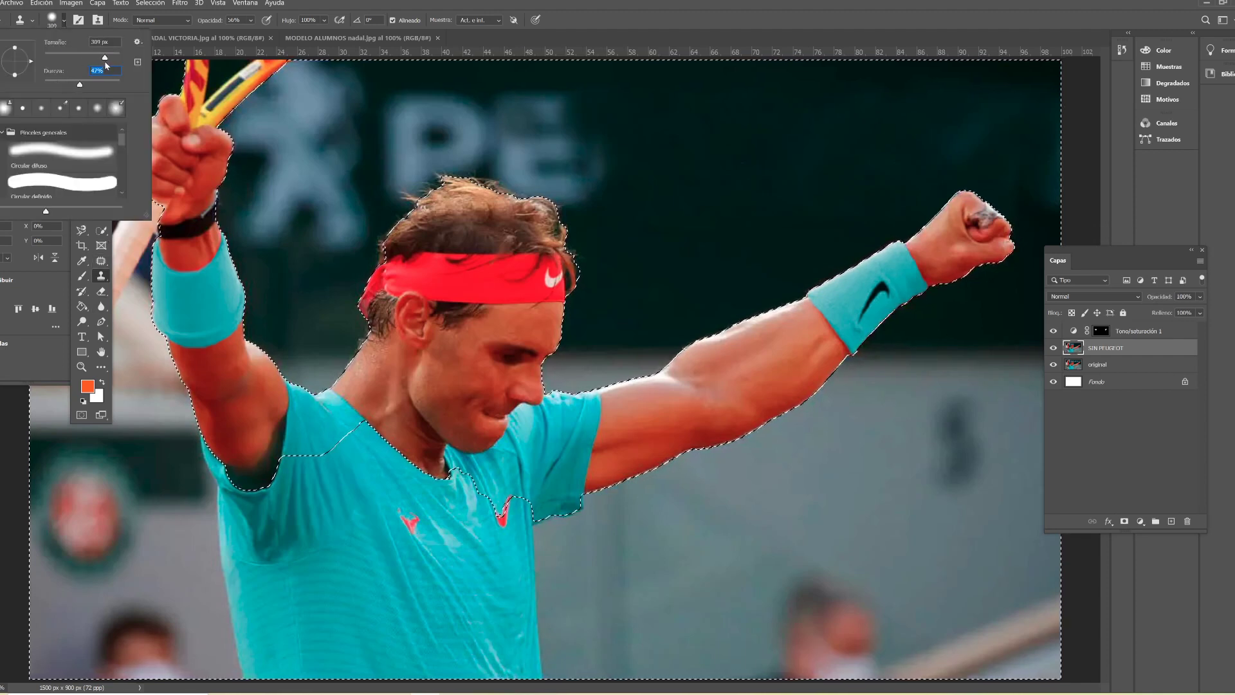
click(251, 20)
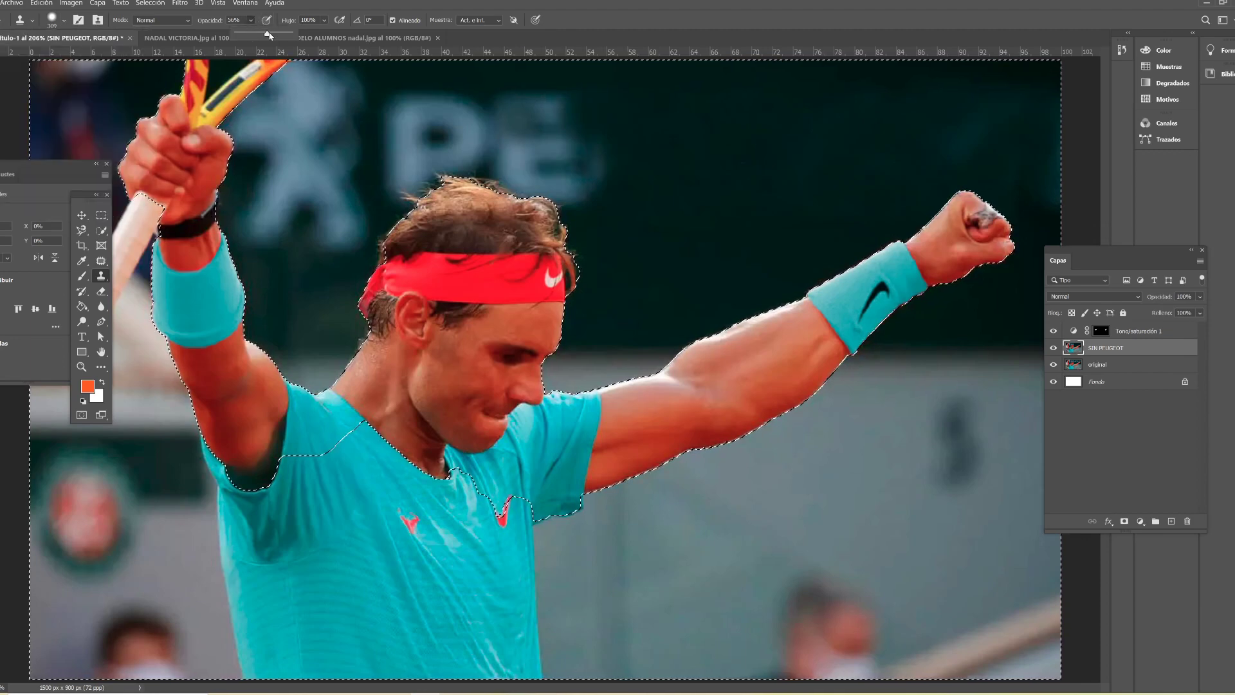
drag(269, 33, 286, 34)
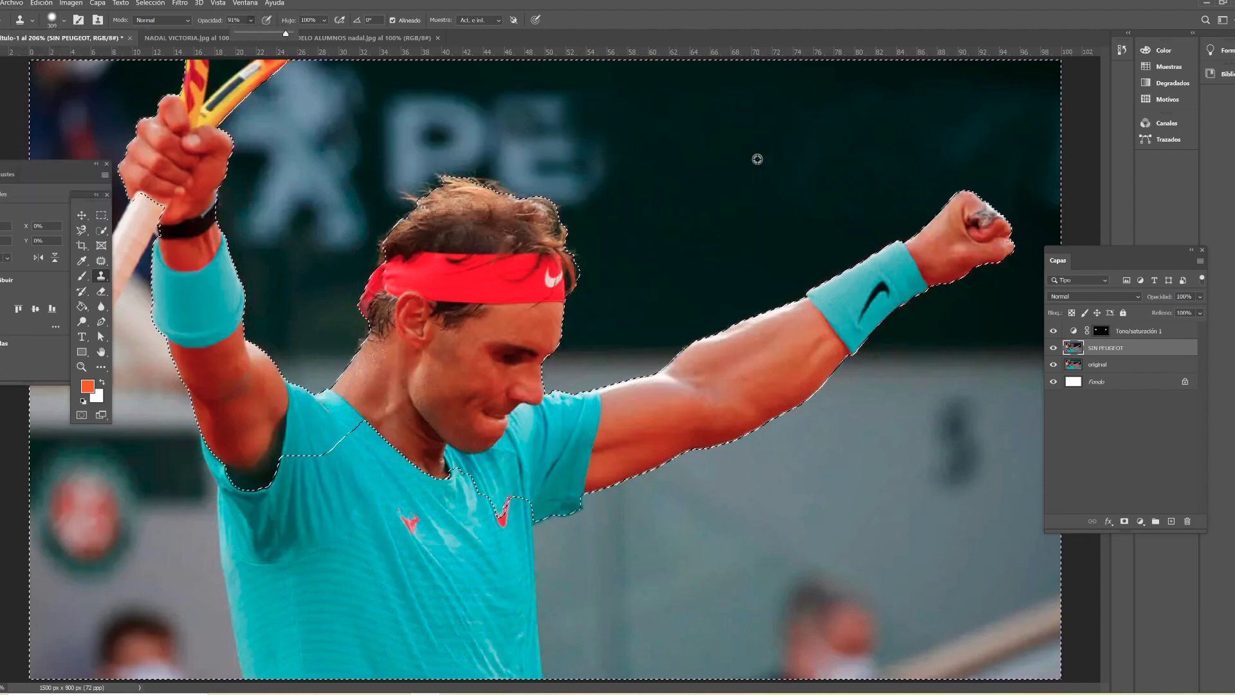
click(63, 20)
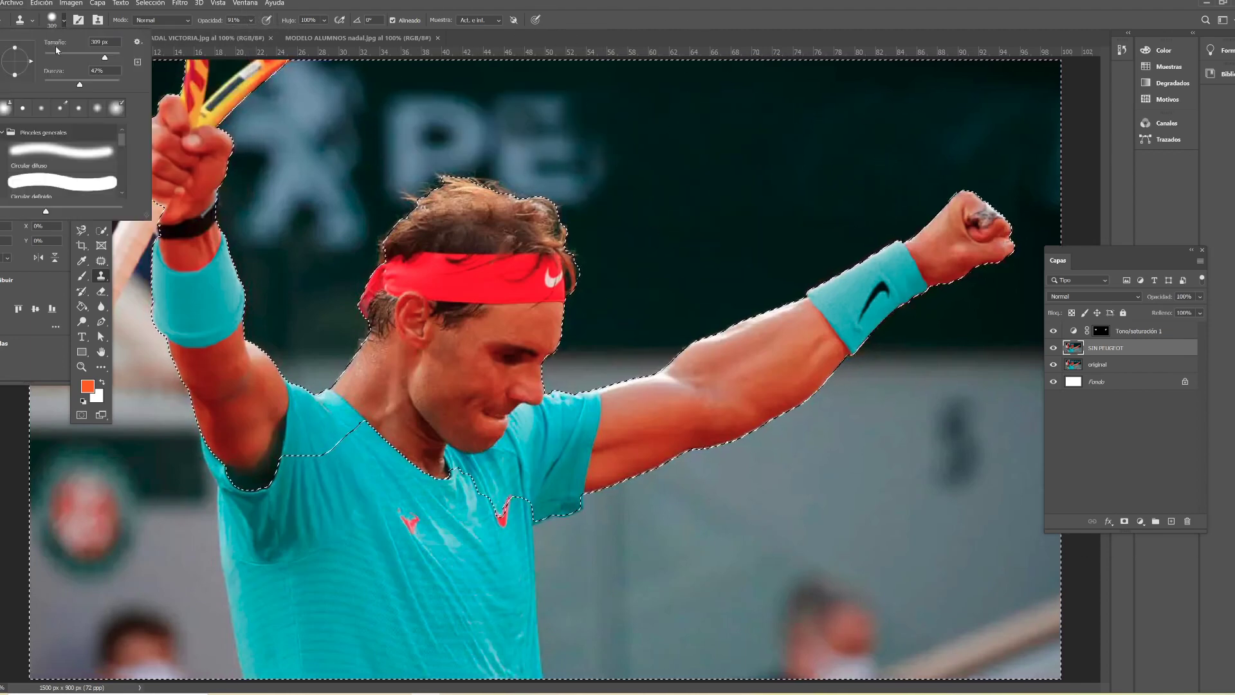
click(56, 50)
click(596, 137)
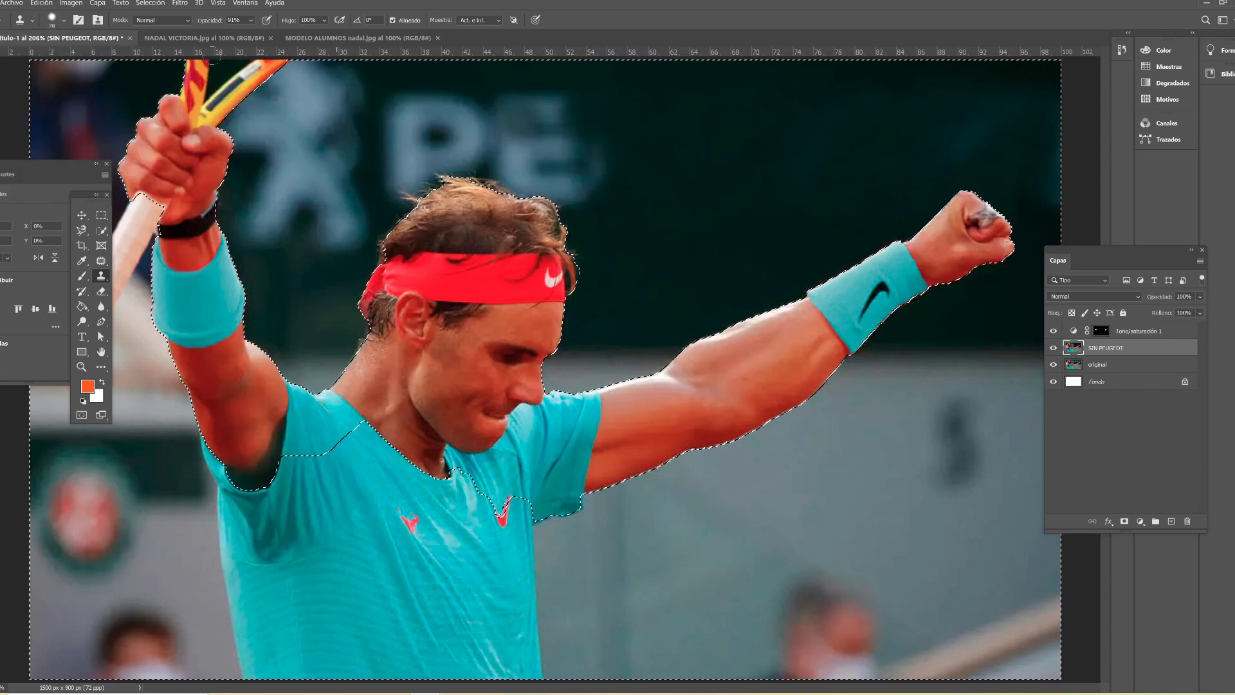
click(63, 20)
text(96)
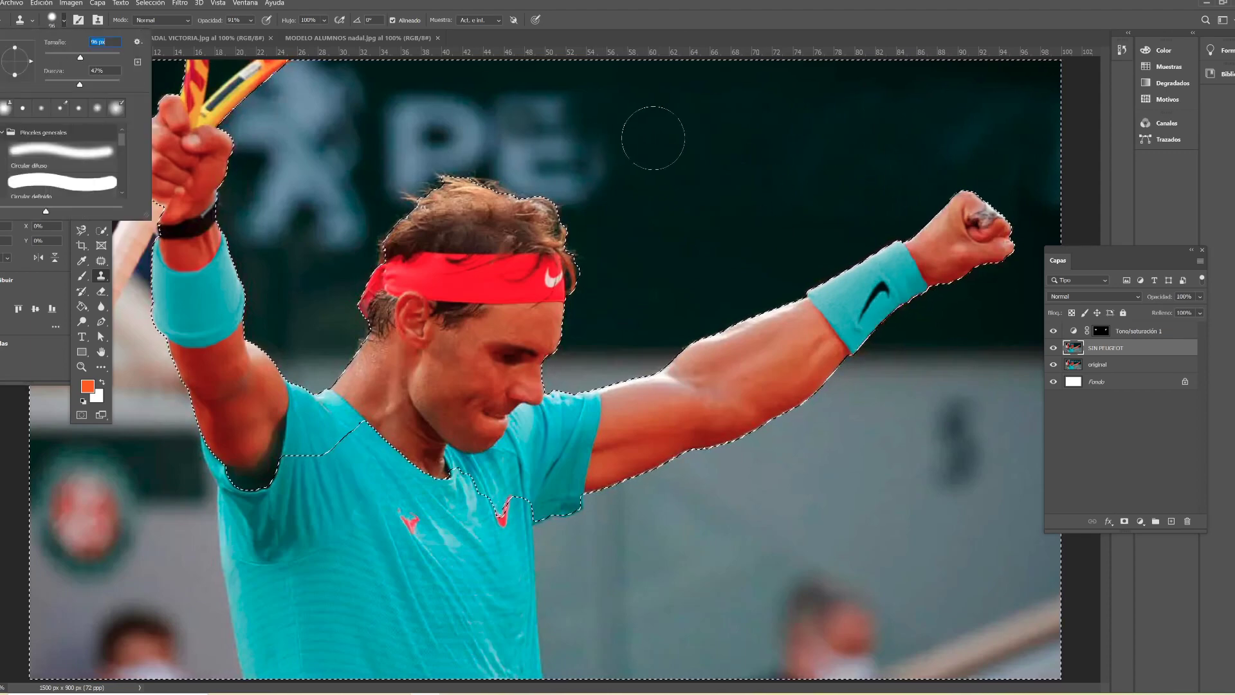
key(Return)
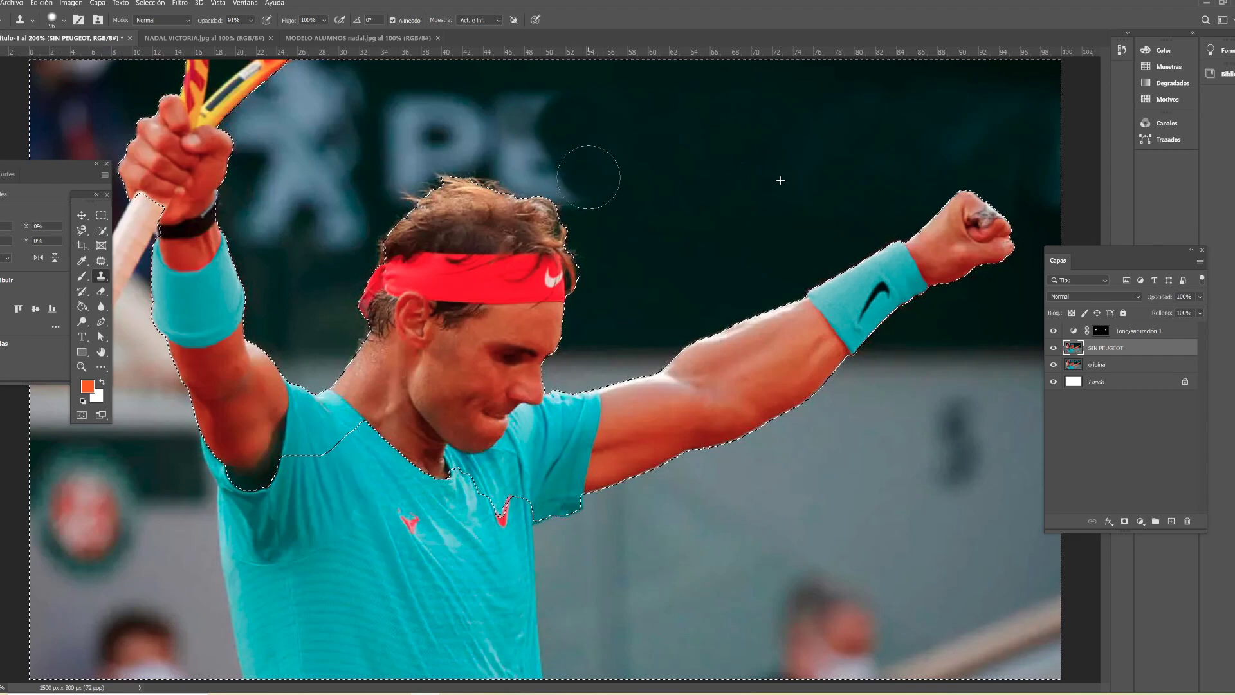
Step: Clone out the PE letters and the figure beside the head, then lower opacity to 28%
mouse_move(589, 177)
mouse_down()
mouse_move(448, 111)
mouse_move(364, 113)
mouse_move(317, 88)
mouse_move(270, 138)
mouse_move(276, 242)
mouse_move(224, 217)
mouse_up()
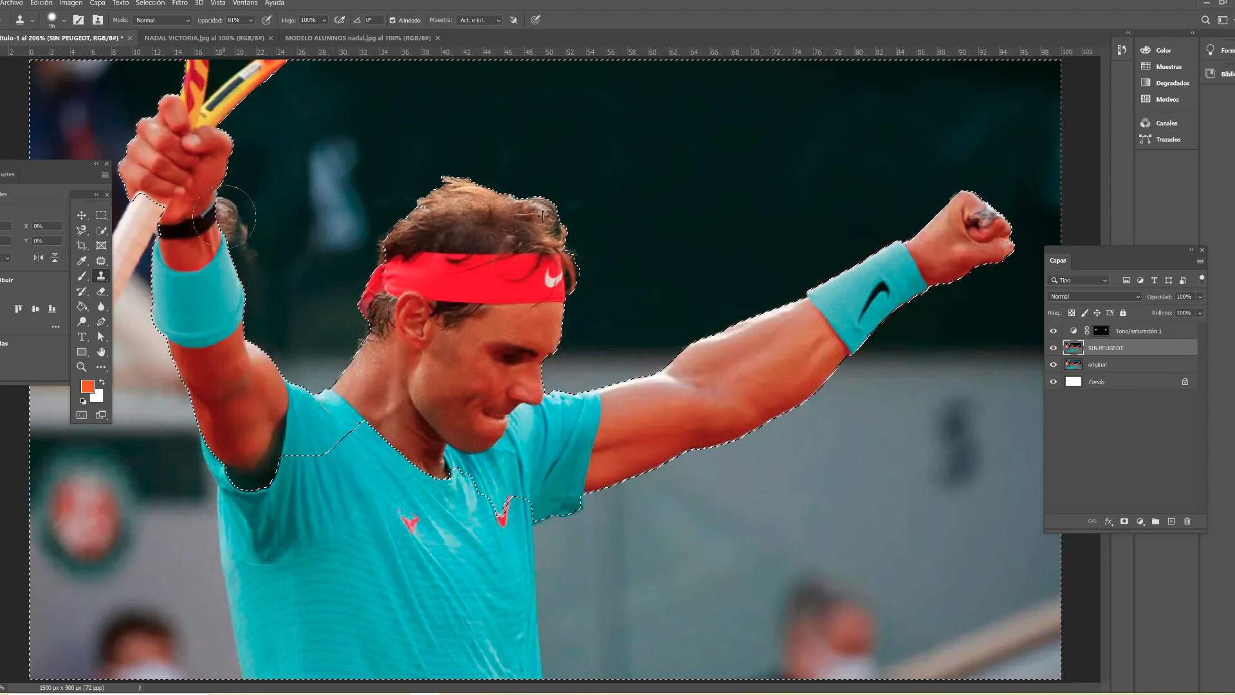
drag(228, 273, 251, 228)
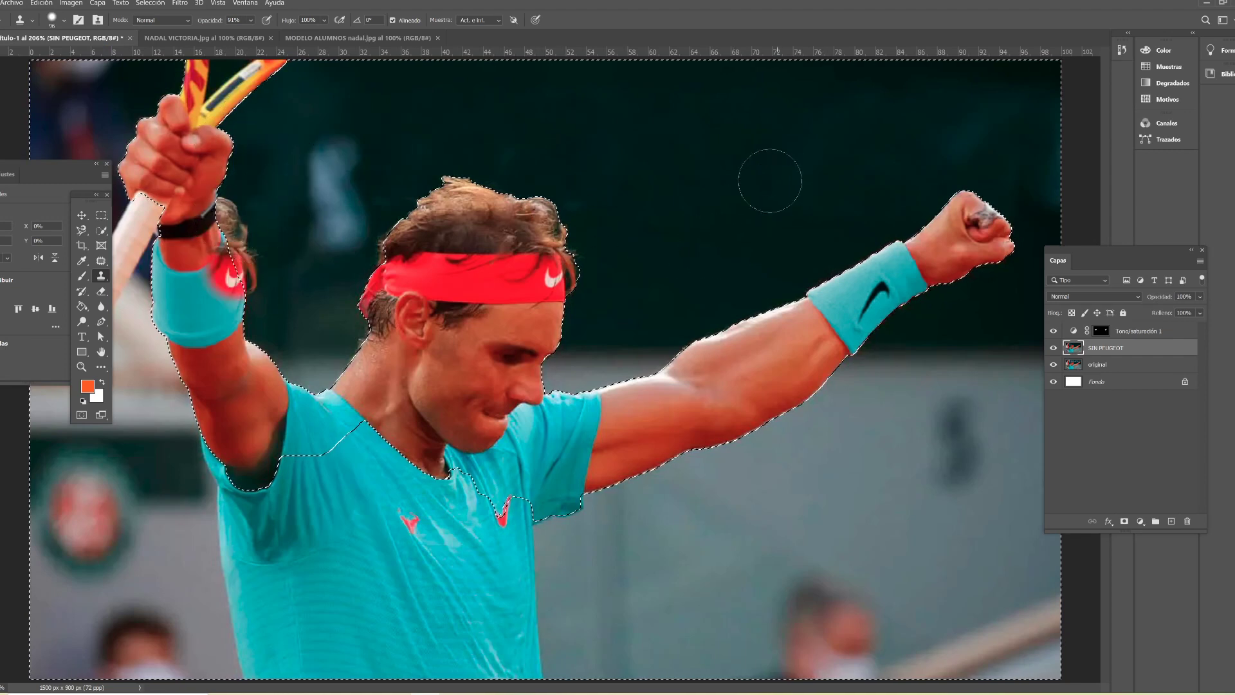
key(ctrl+z)
alt+click(783, 139)
mouse_move(357, 133)
mouse_down()
mouse_move(337, 221)
mouse_move(293, 207)
mouse_move(251, 232)
mouse_up()
alt+click(661, 108)
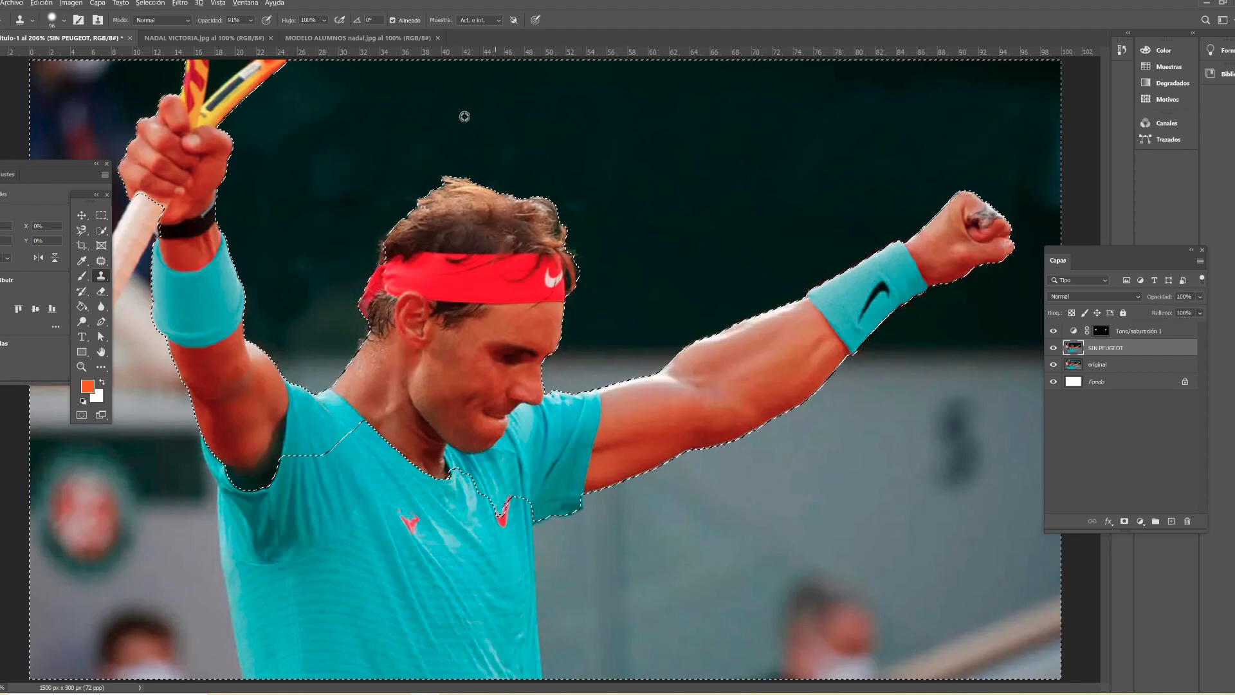
drag(328, 103, 260, 140)
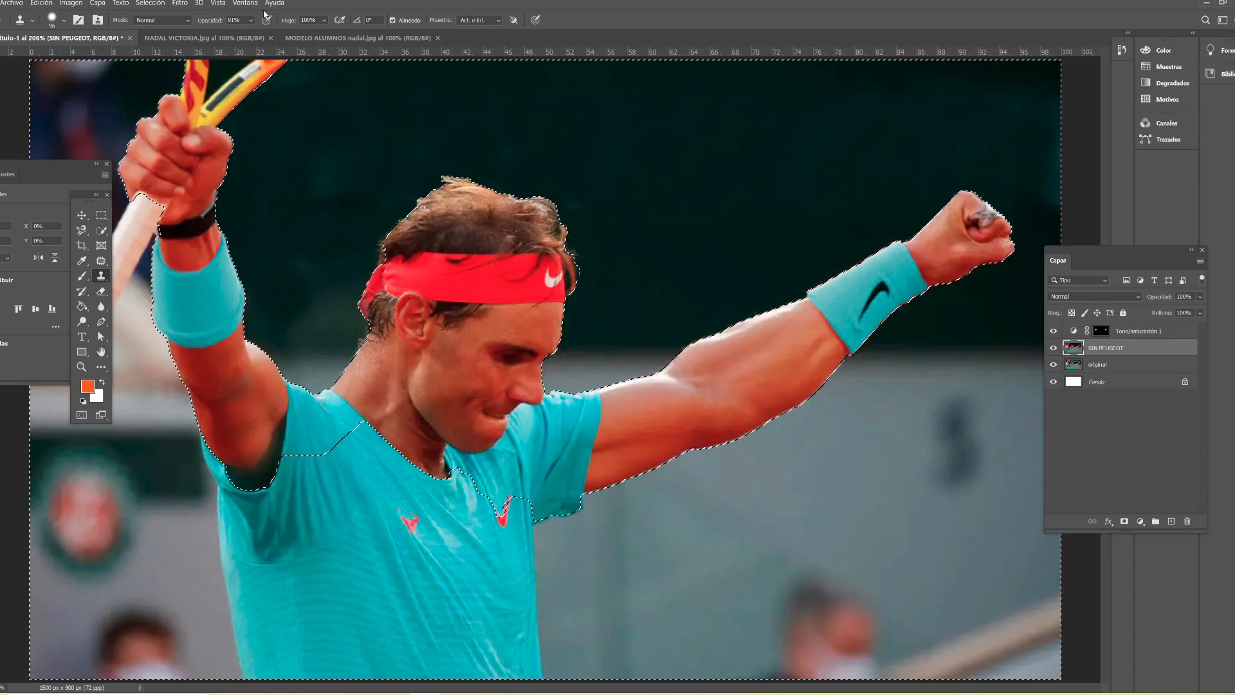
click(251, 20)
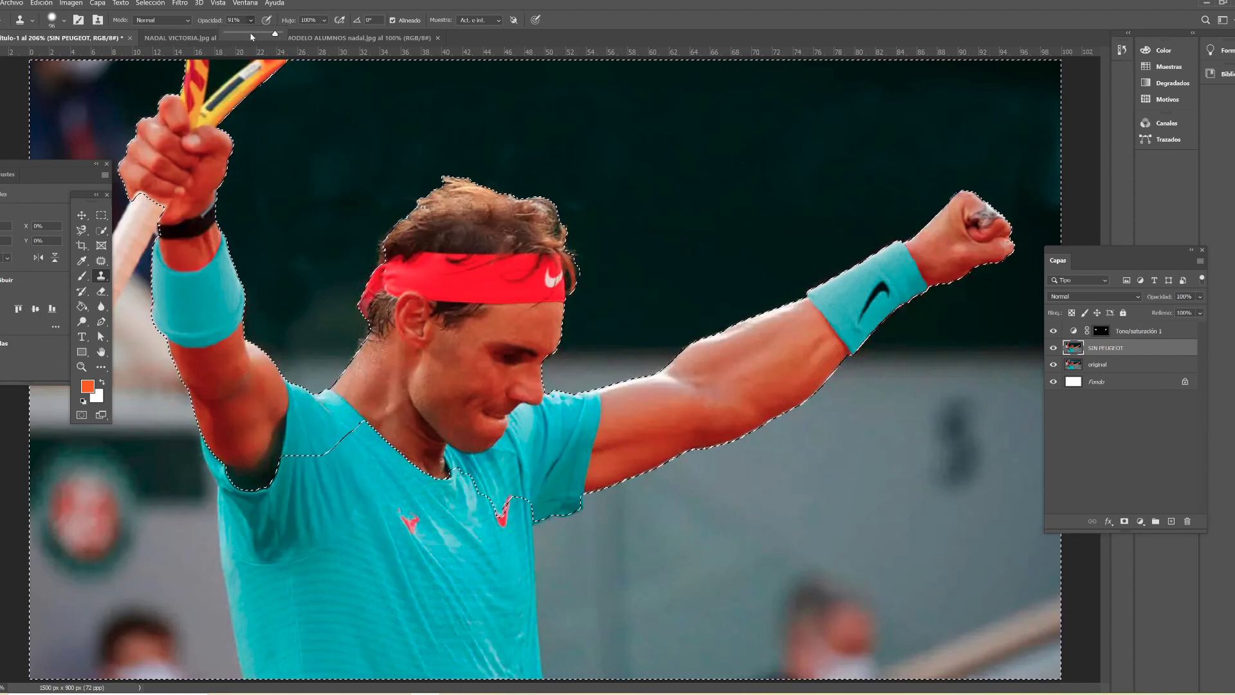
click(240, 33)
Step: Enlarge the clone brush to 125 px and smooth the backdrop around the head and fist
click(65, 19)
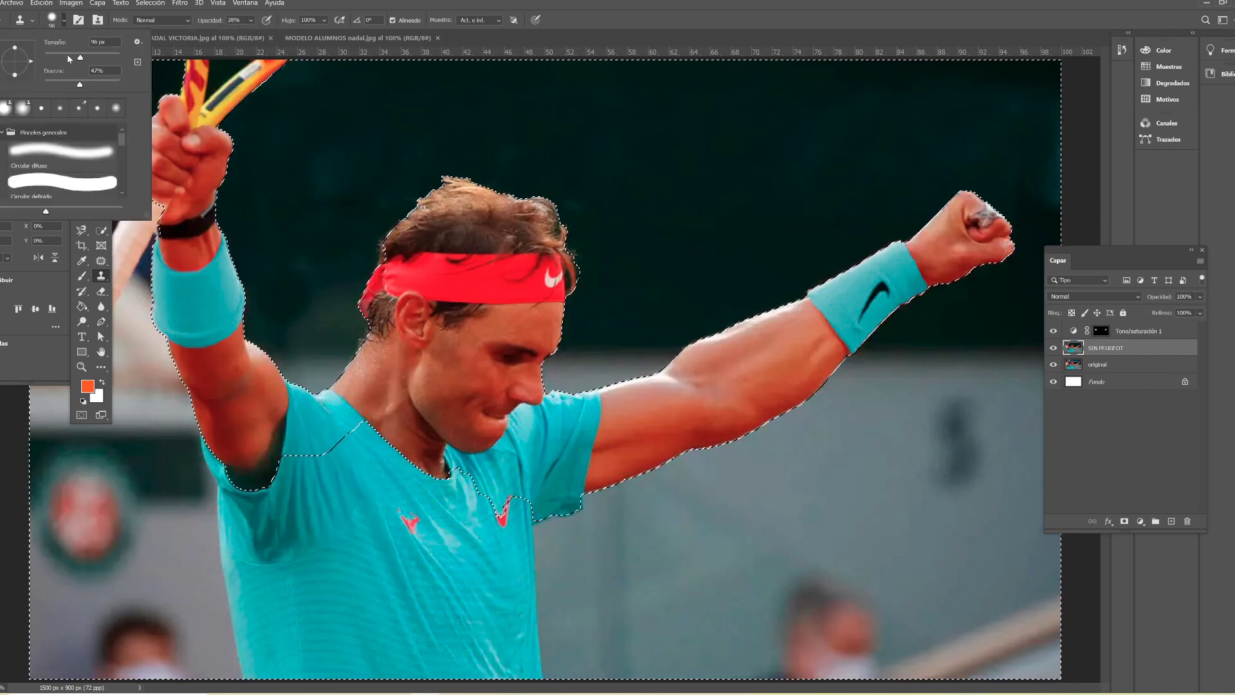
drag(75, 57, 86, 58)
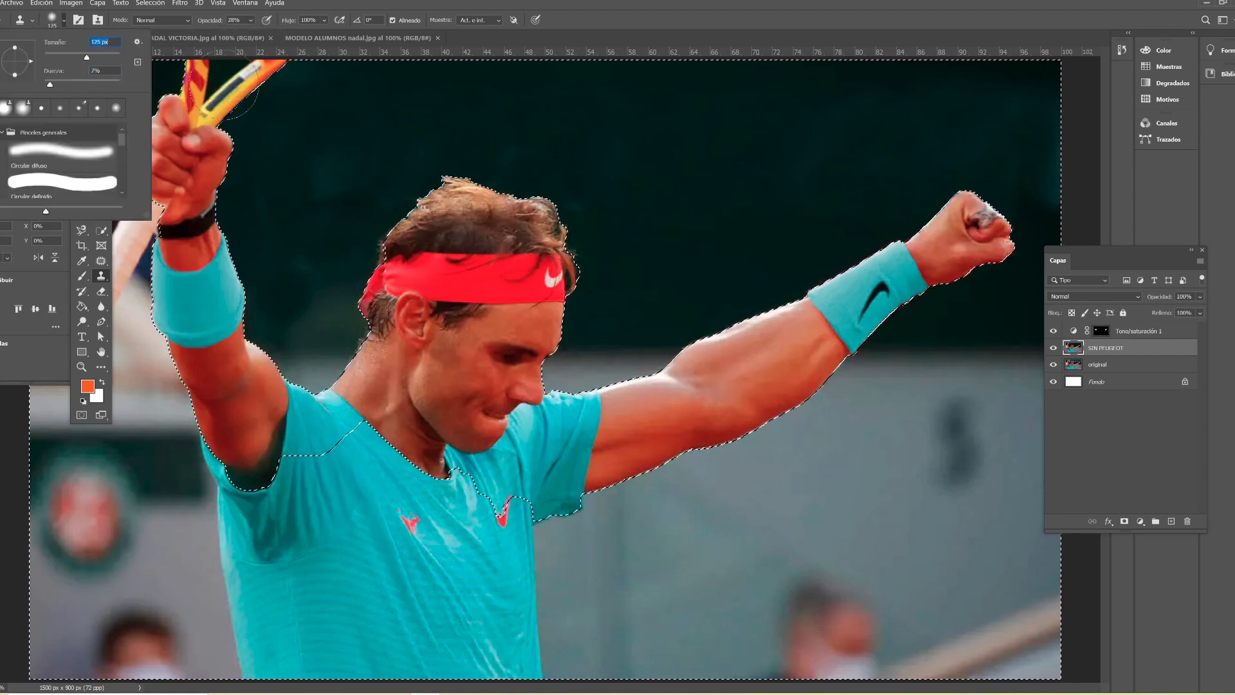
key(Return)
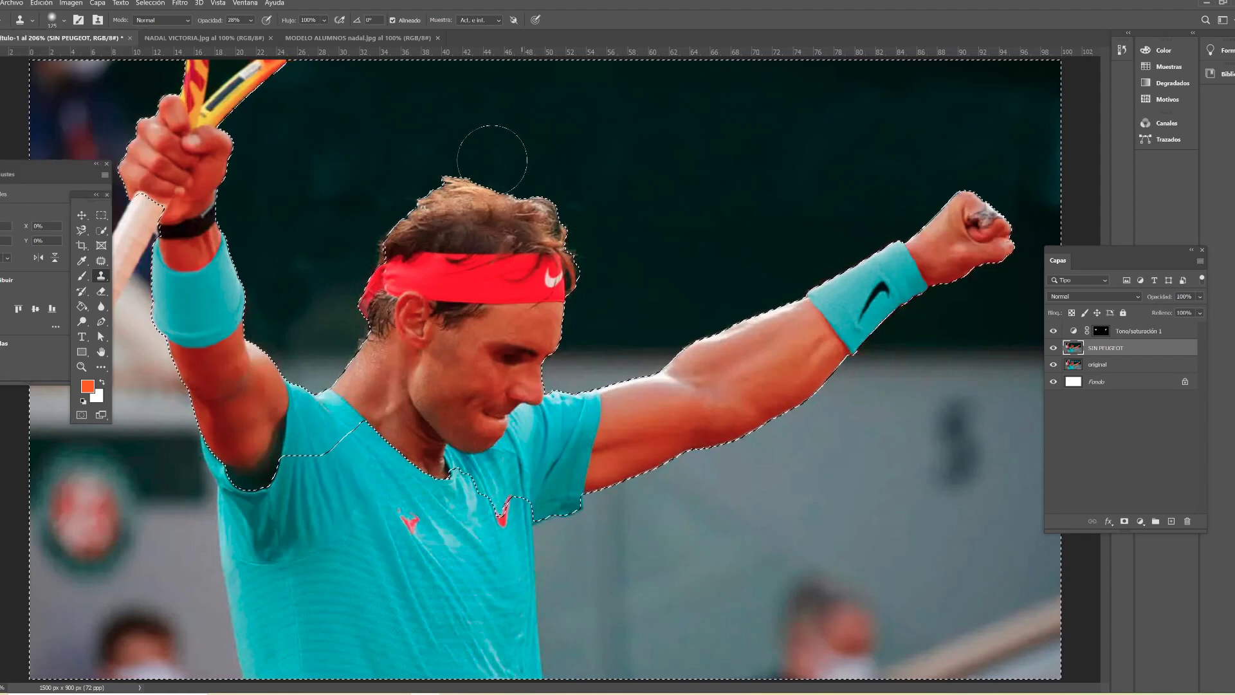
mouse_move(302, 261)
mouse_down()
mouse_move(331, 220)
mouse_move(312, 248)
mouse_move(488, 224)
mouse_up()
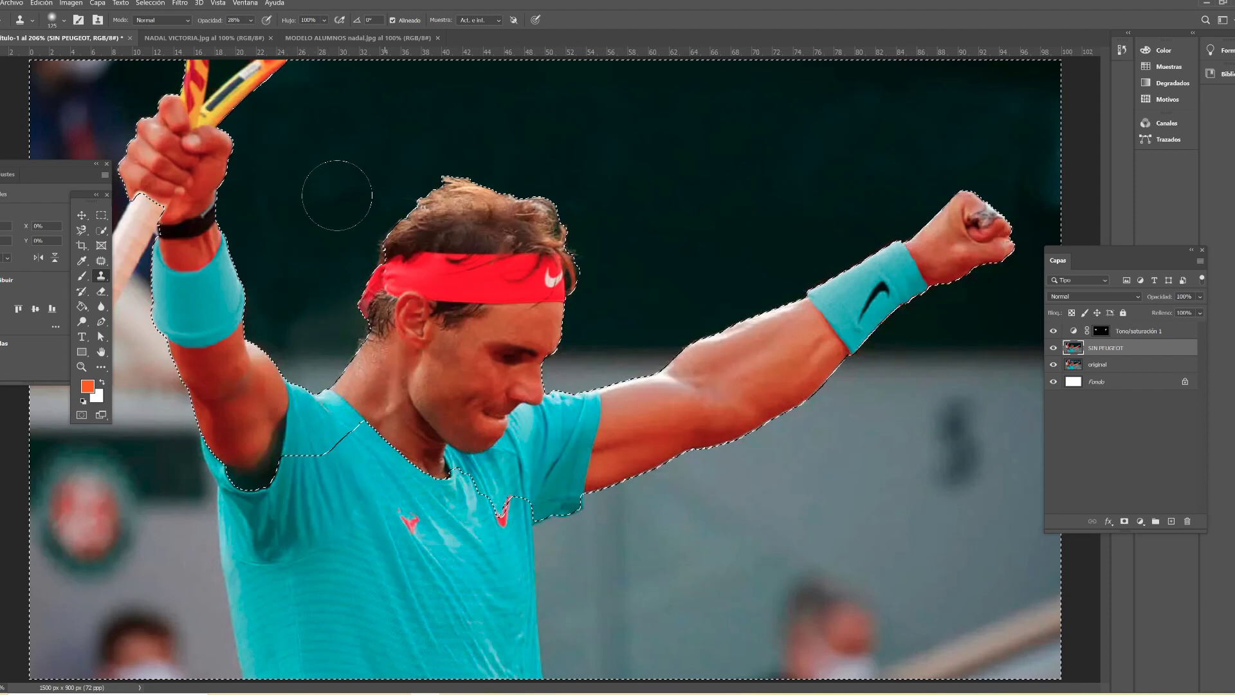
drag(337, 195, 326, 160)
drag(395, 209, 264, 207)
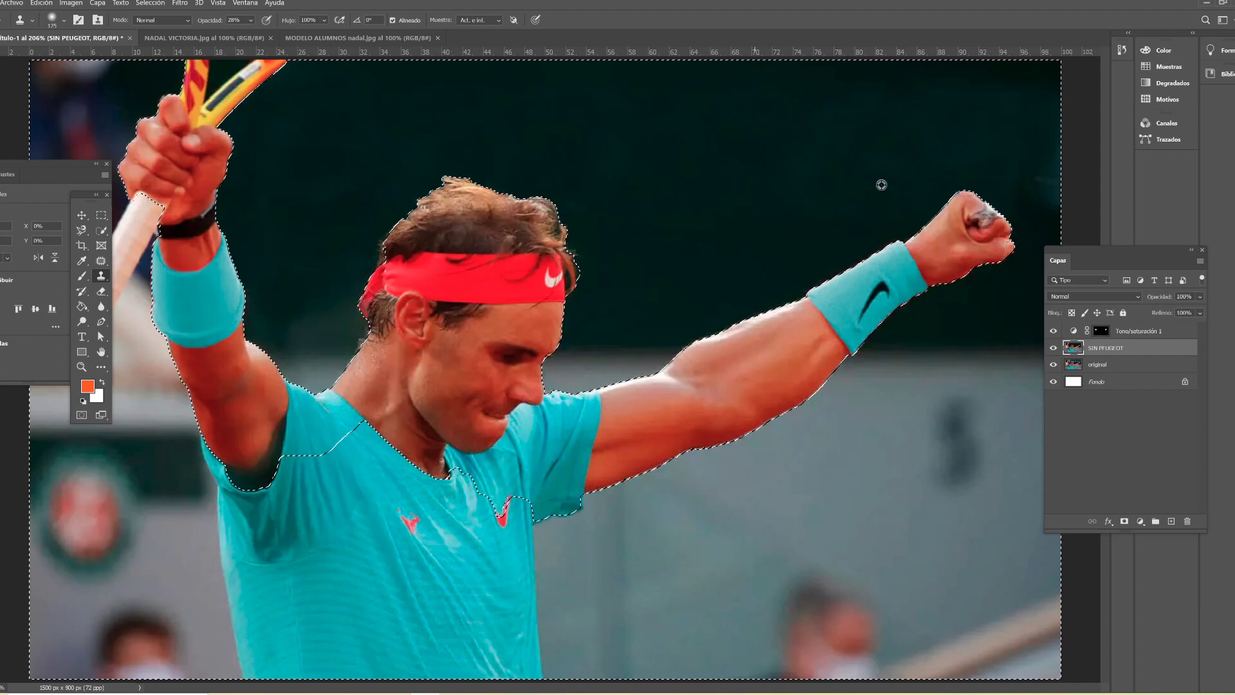
drag(993, 182, 1018, 182)
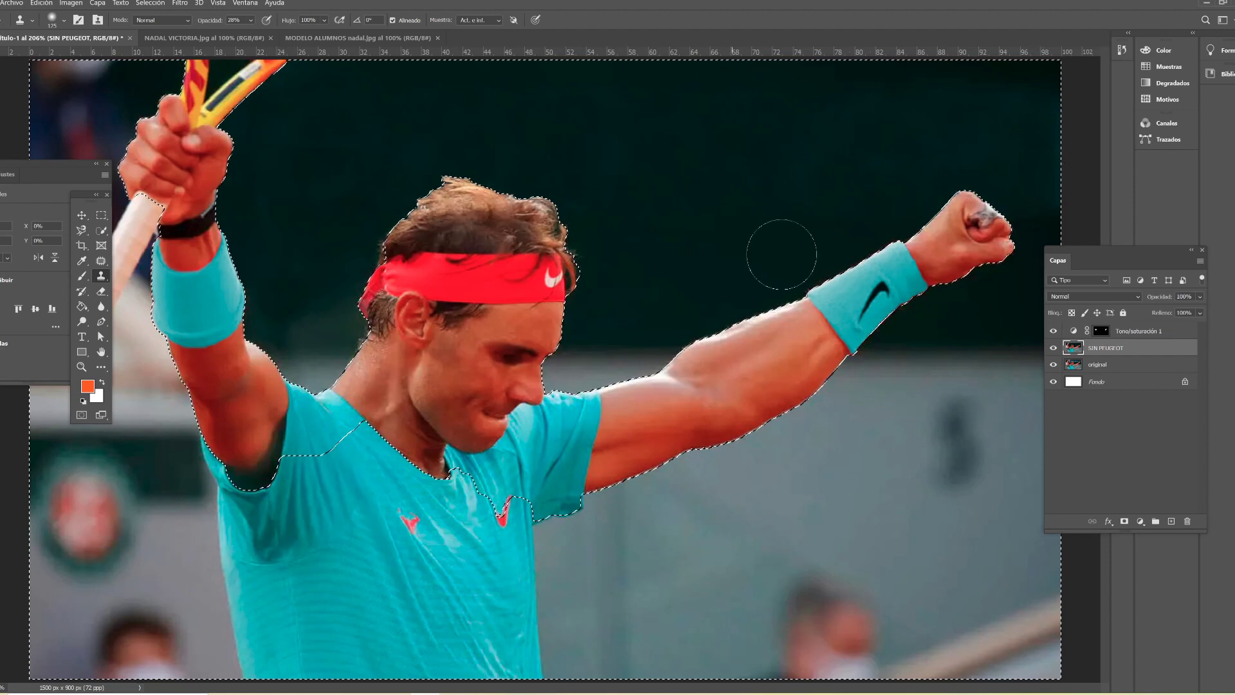
Step: Zoom out to see the whole Nadal photo and clear the current selection
click(85, 370)
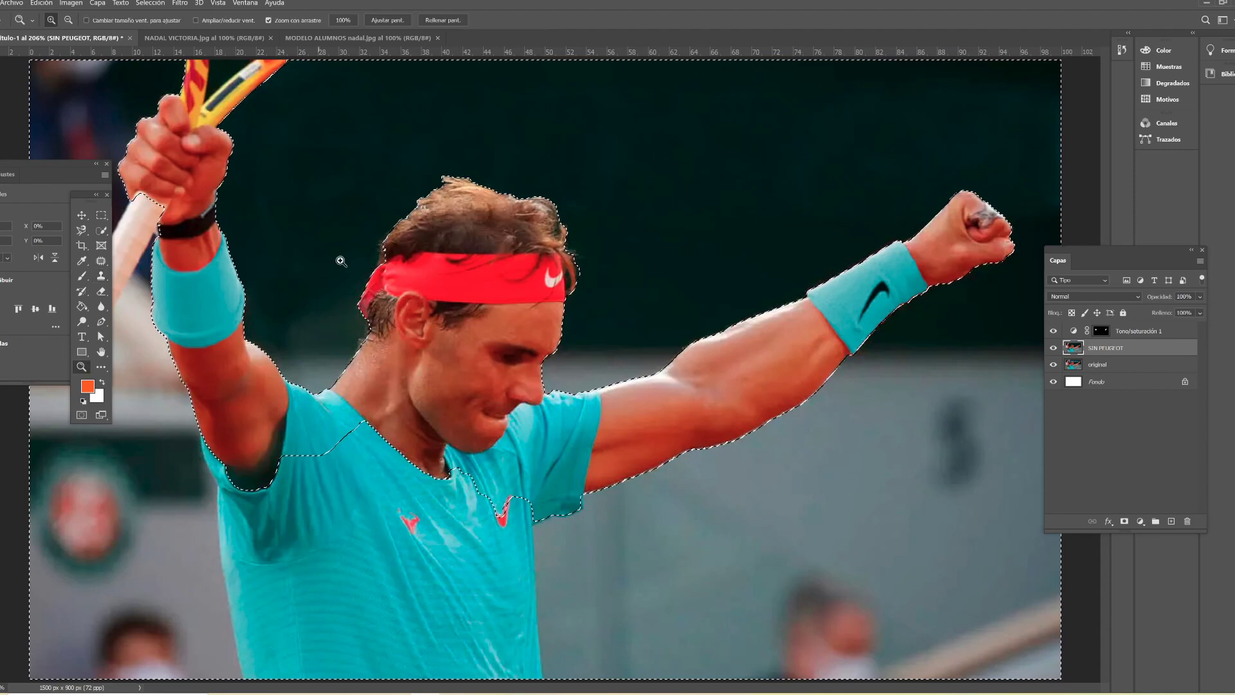
right_click(339, 260)
click(340, 267)
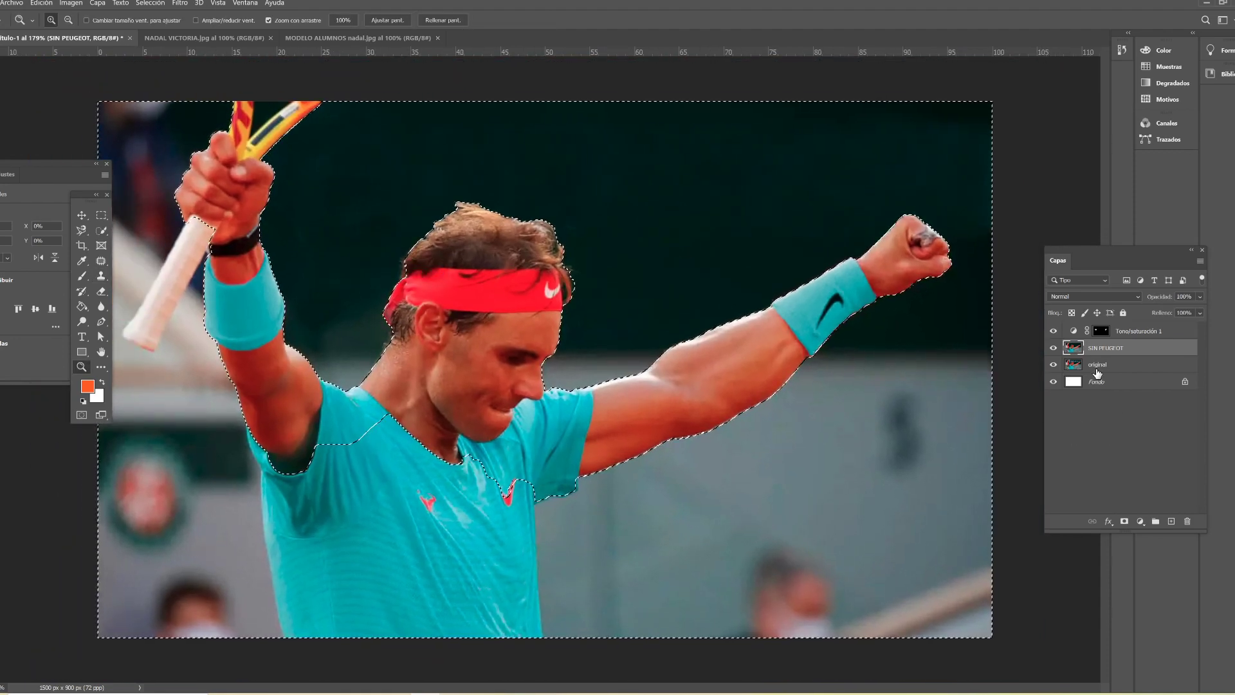
click(146, 2)
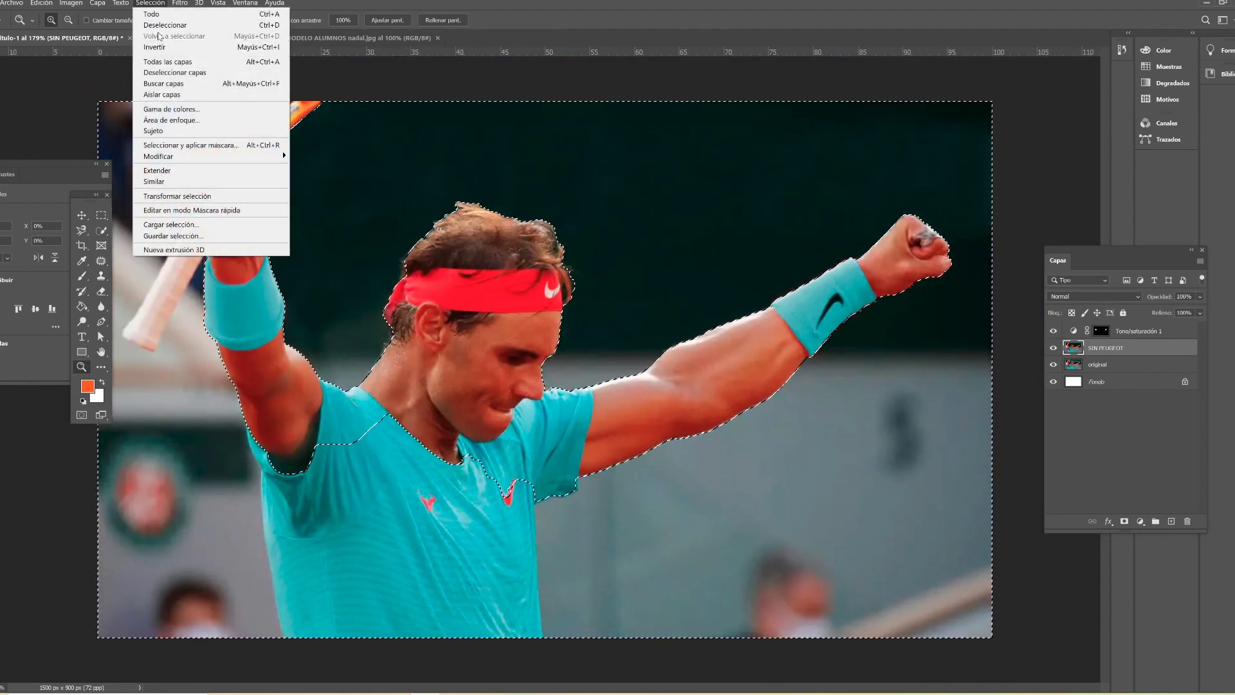
click(156, 26)
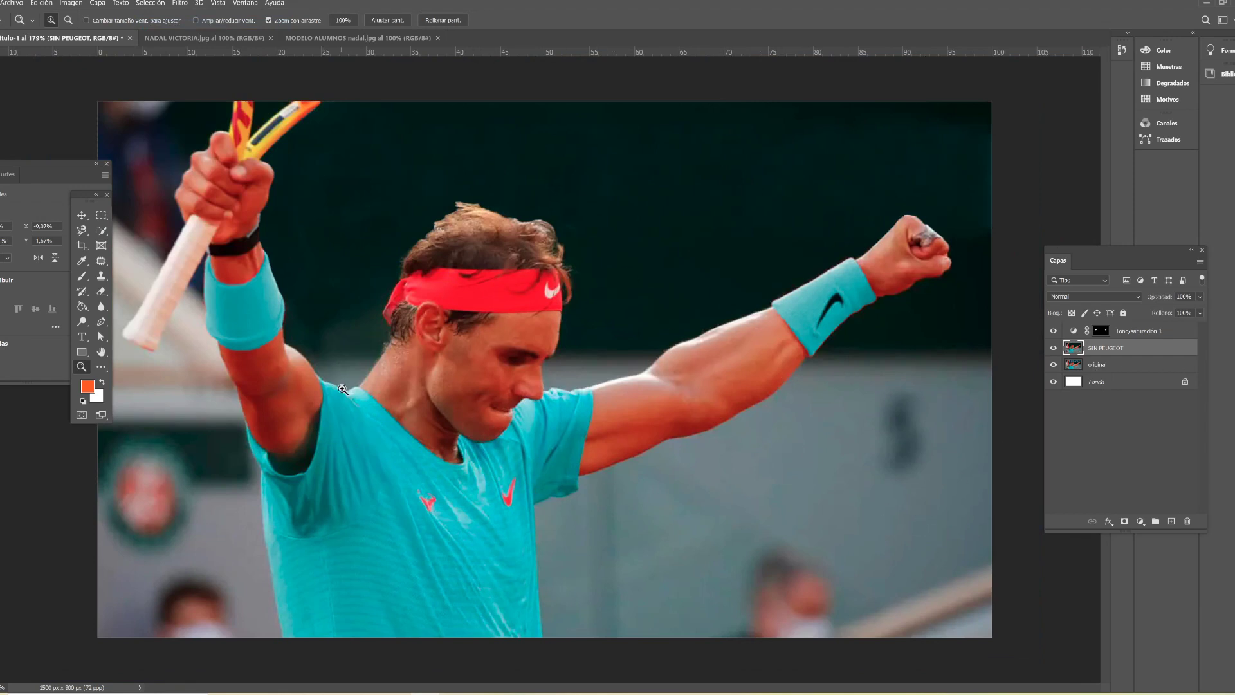
Step: Open the 'logo nike' image, accepting the missing colour profile warning
click(13, 3)
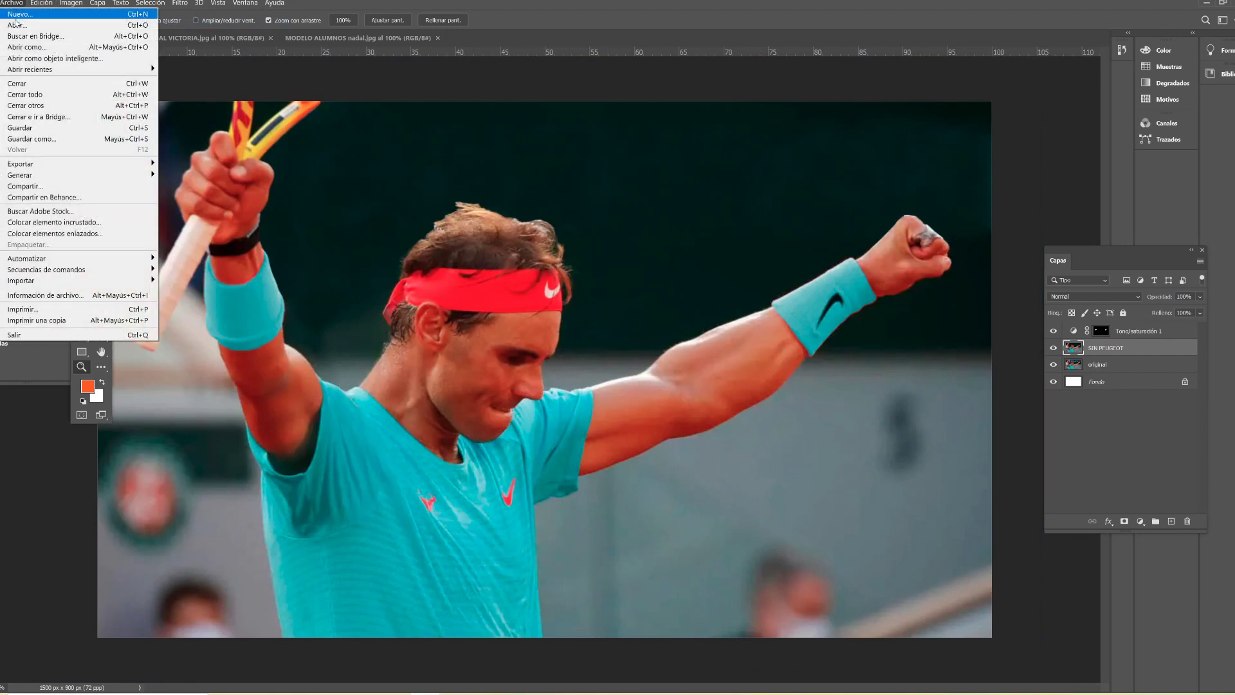
click(16, 25)
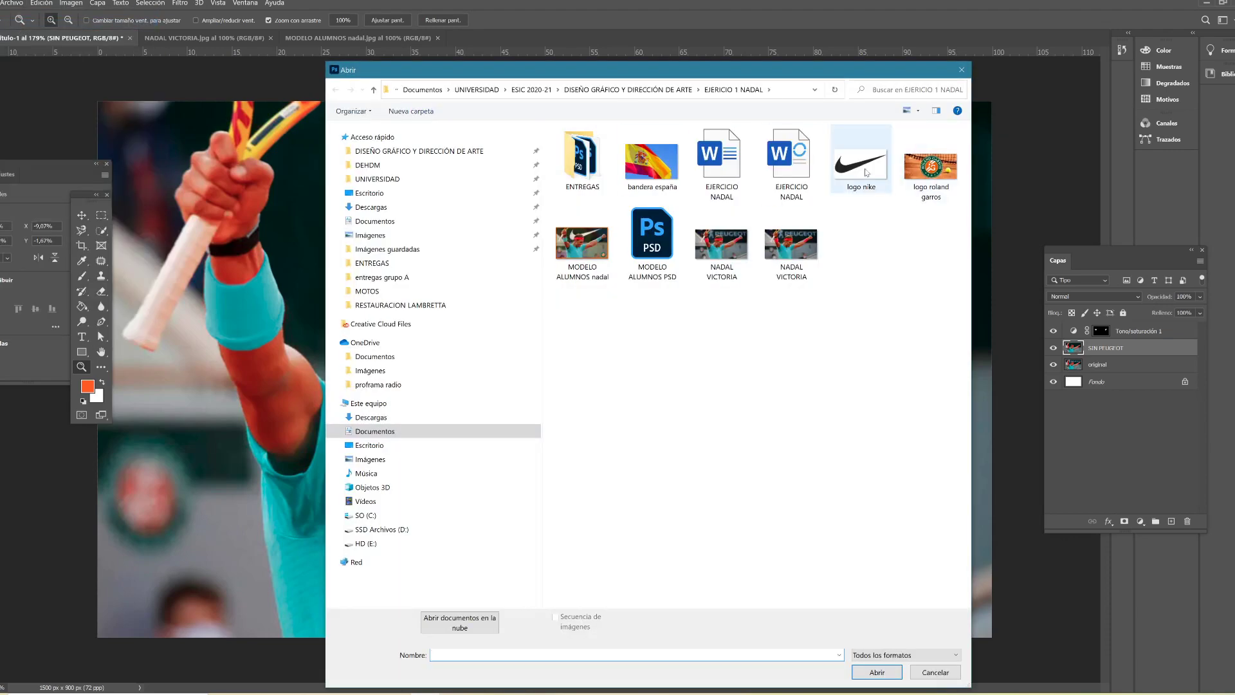
click(861, 161)
click(878, 672)
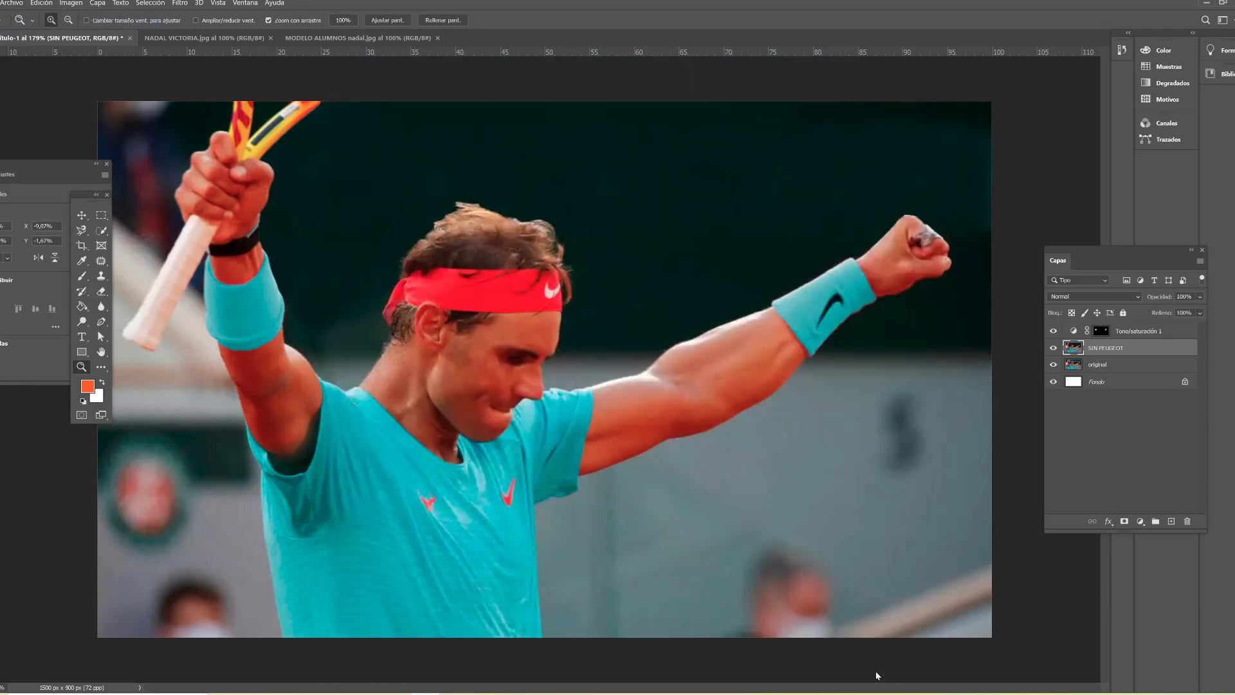
key(i)
click(685, 298)
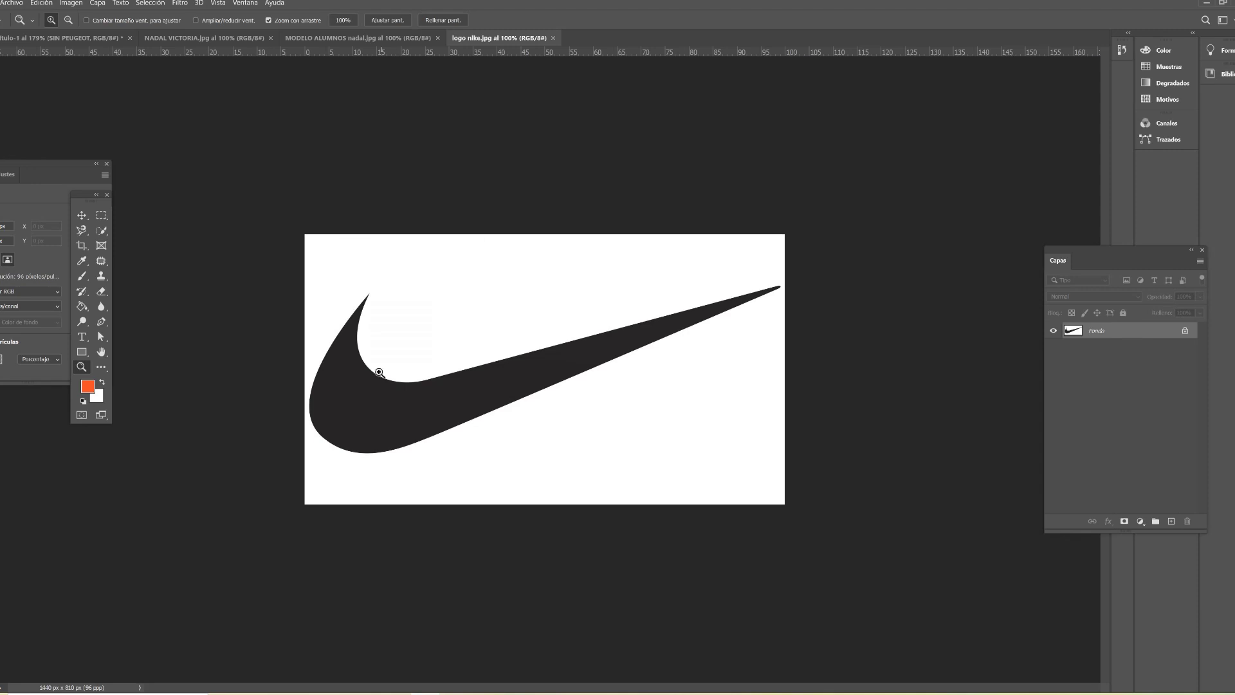
Step: Select the entire Nike logo image and copy it
click(159, 4)
click(152, 14)
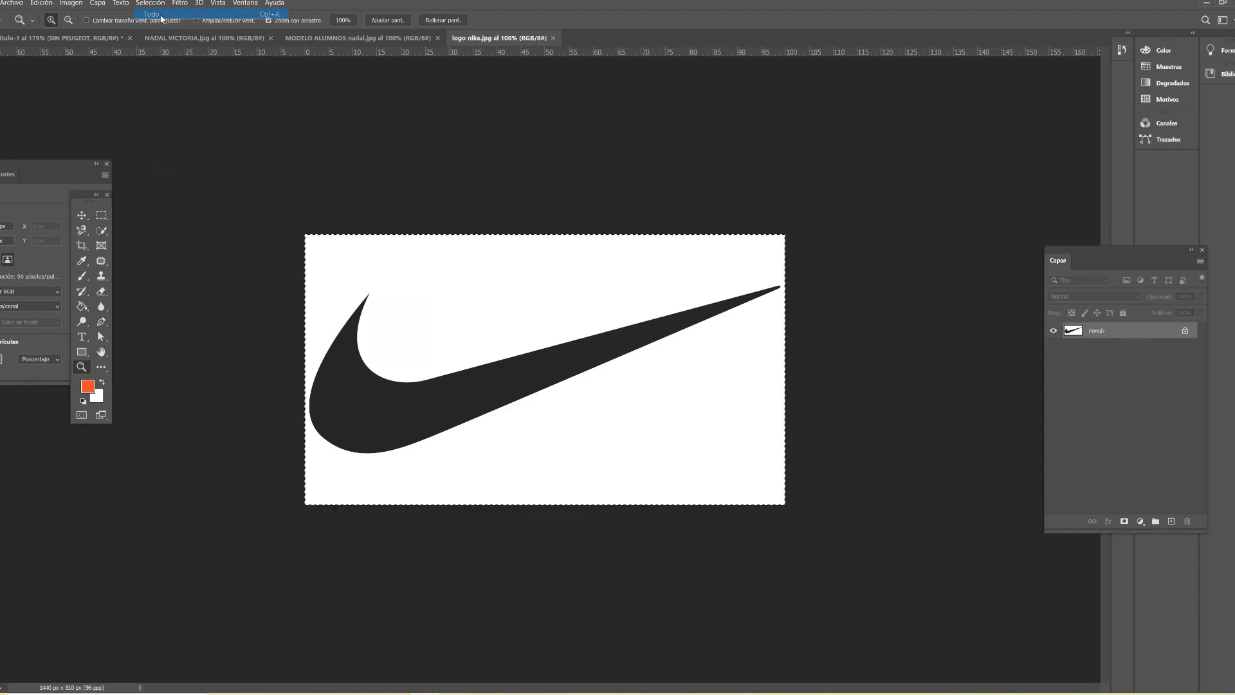
click(41, 3)
click(57, 75)
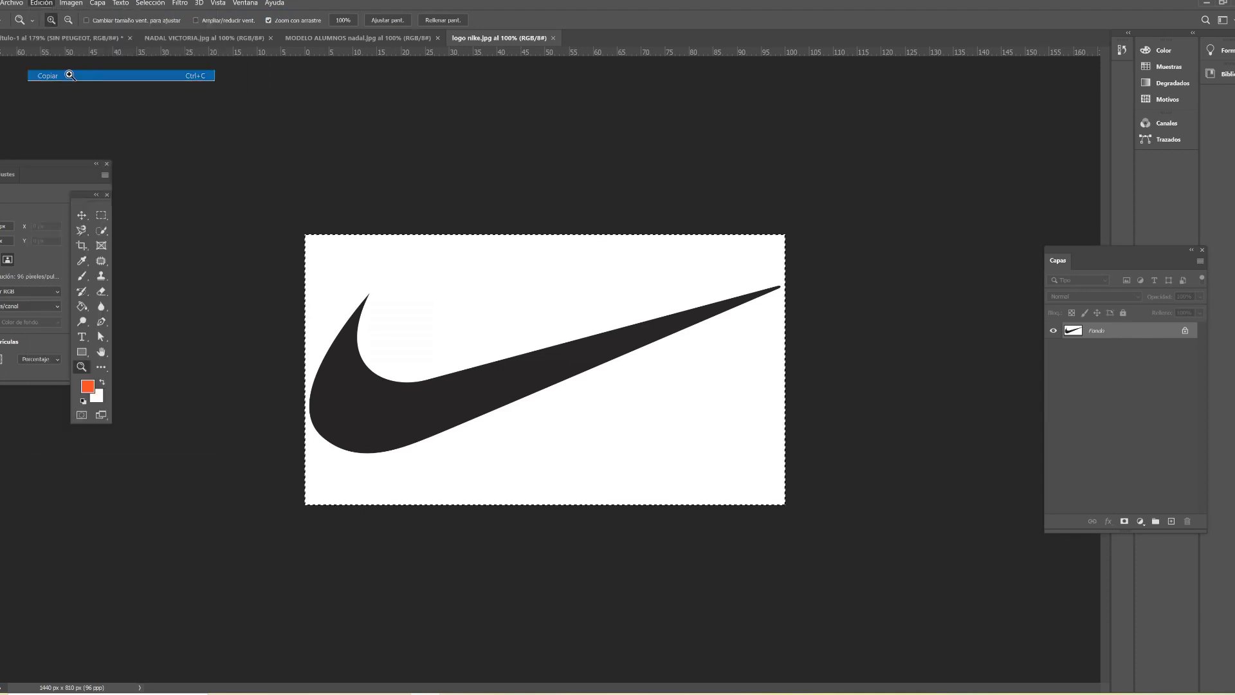
Step: Paste the logo into the Nadal composite as a new layer and put it in Free Transform
click(9, 39)
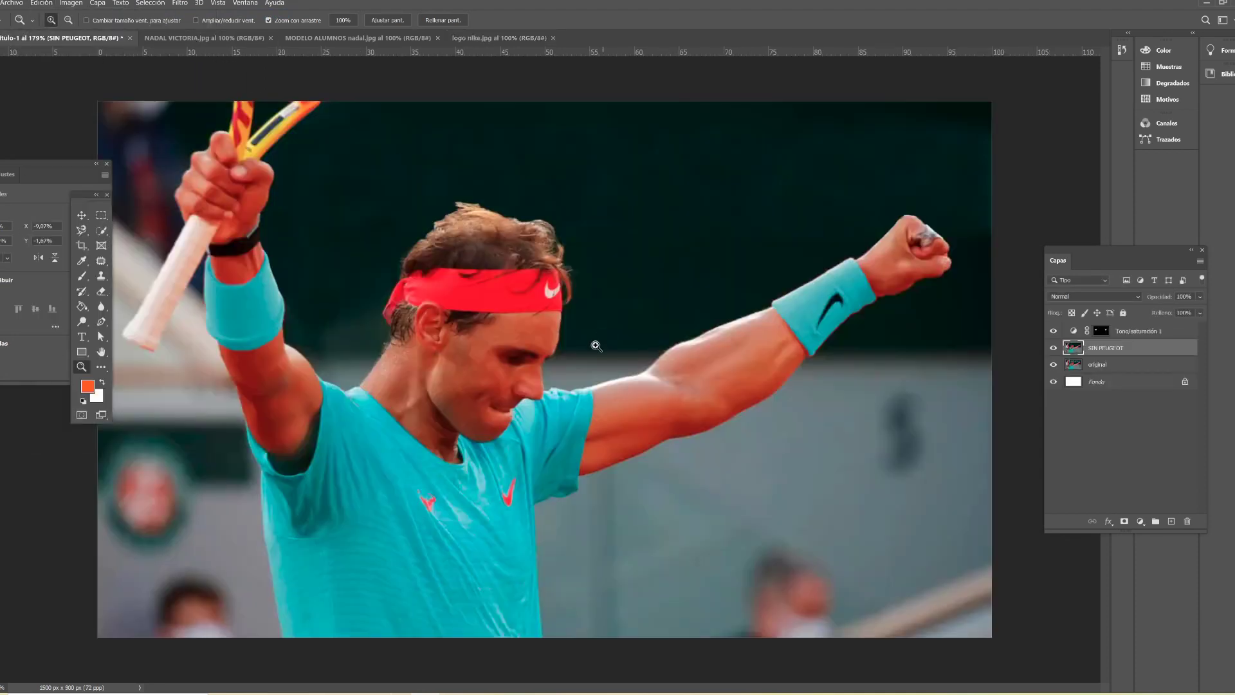
click(42, 3)
click(66, 97)
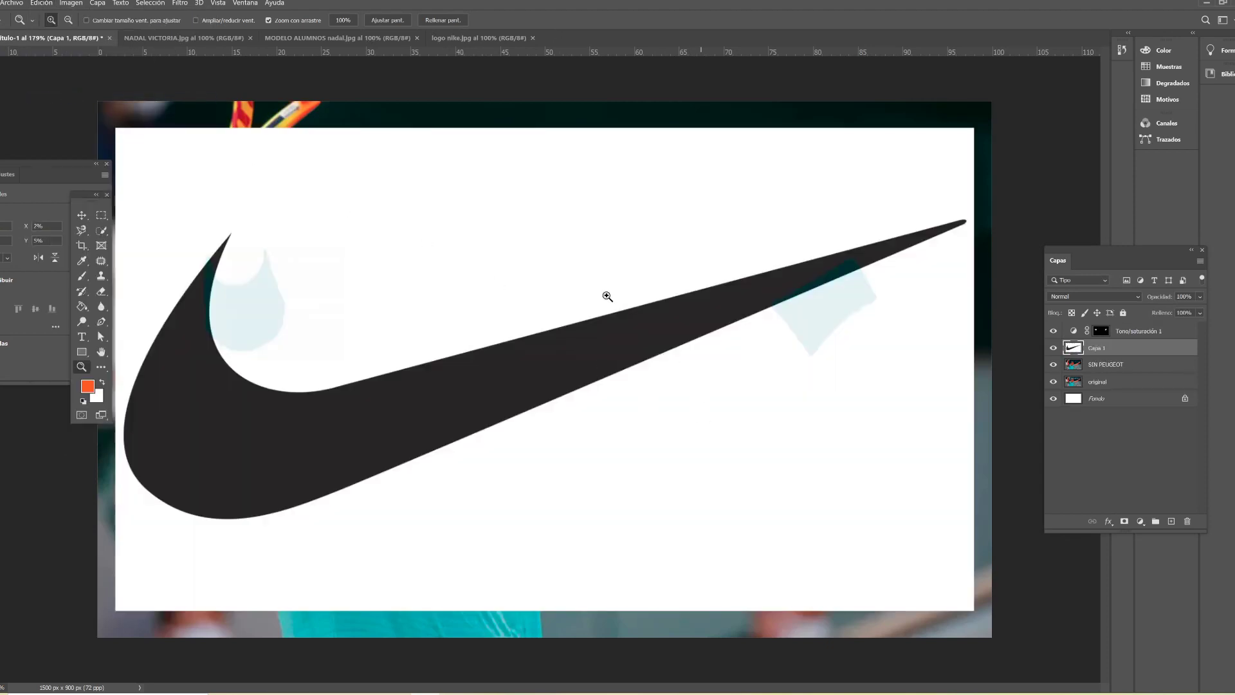
click(41, 3)
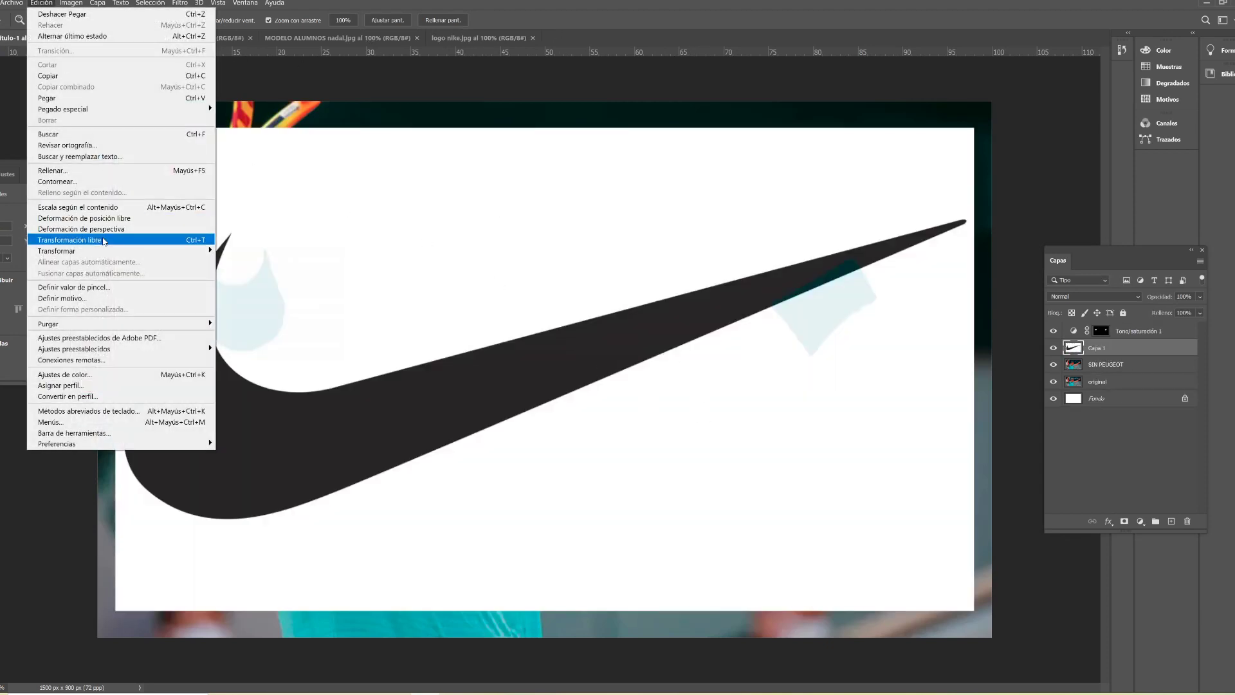
click(103, 242)
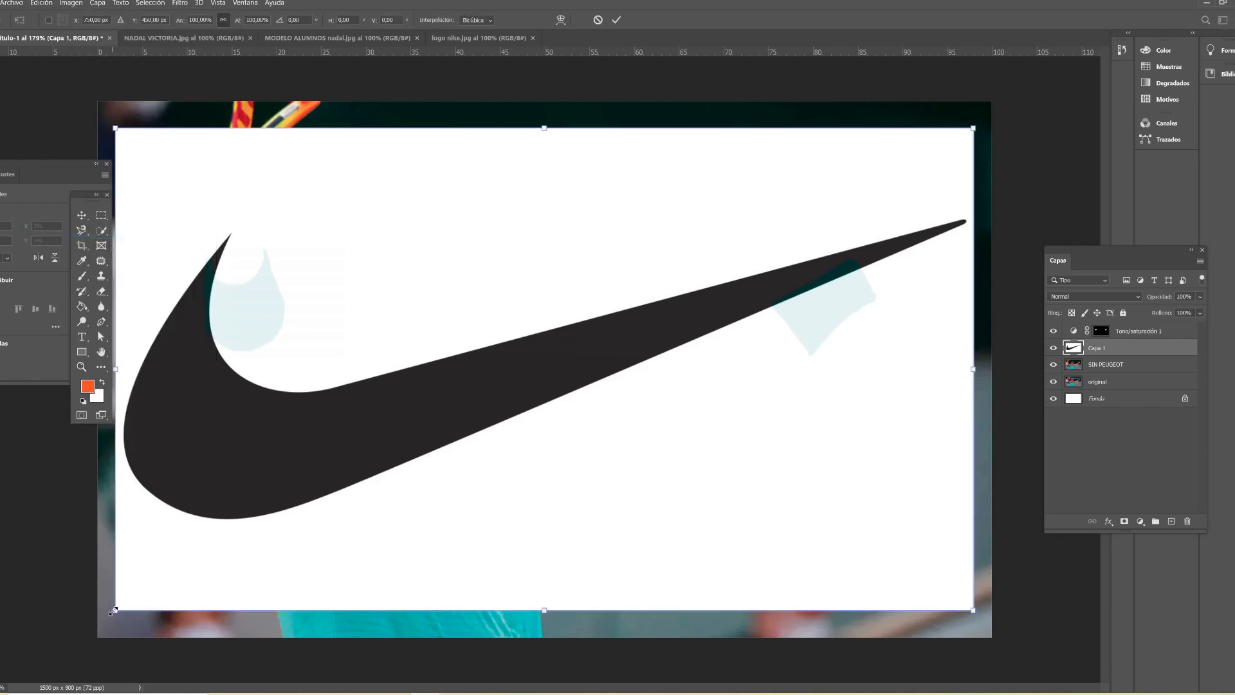
Step: Scale the Nike logo to about 60%, position it over Nadal's head, and commit the transform
mouse_move(116, 610)
mouse_down()
mouse_move(547, 292)
mouse_move(349, 369)
mouse_up()
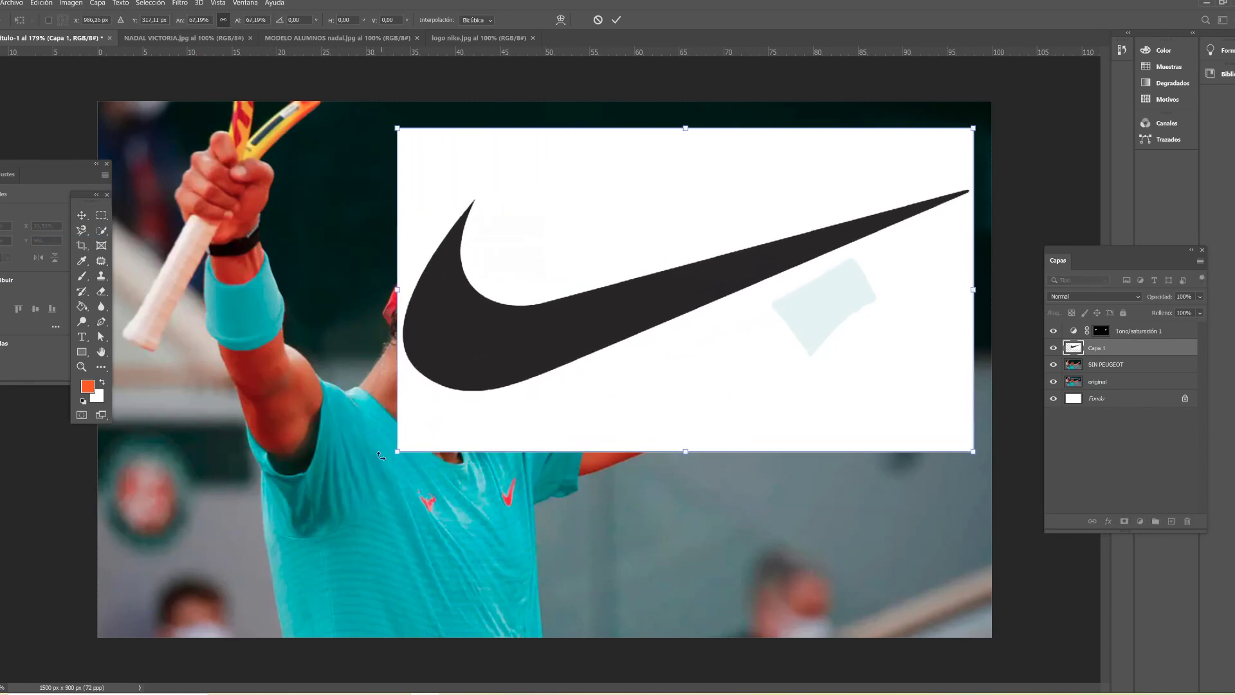
drag(397, 454, 548, 367)
drag(770, 274, 524, 275)
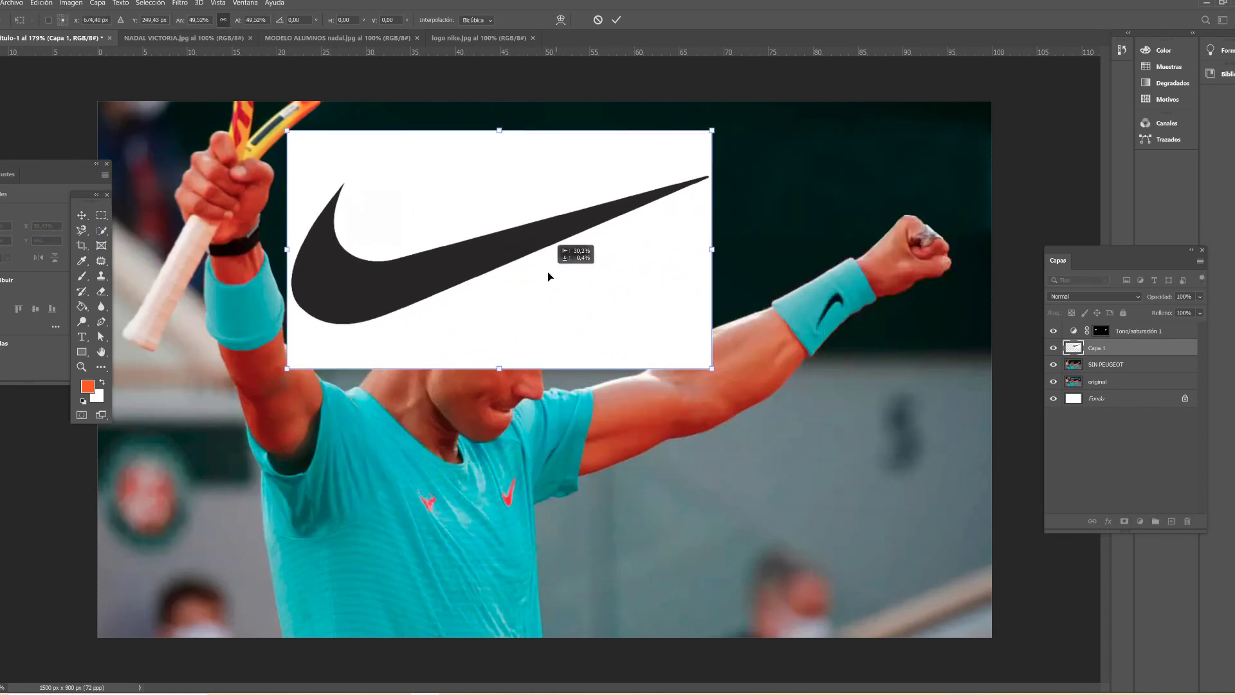
drag(703, 369, 786, 332)
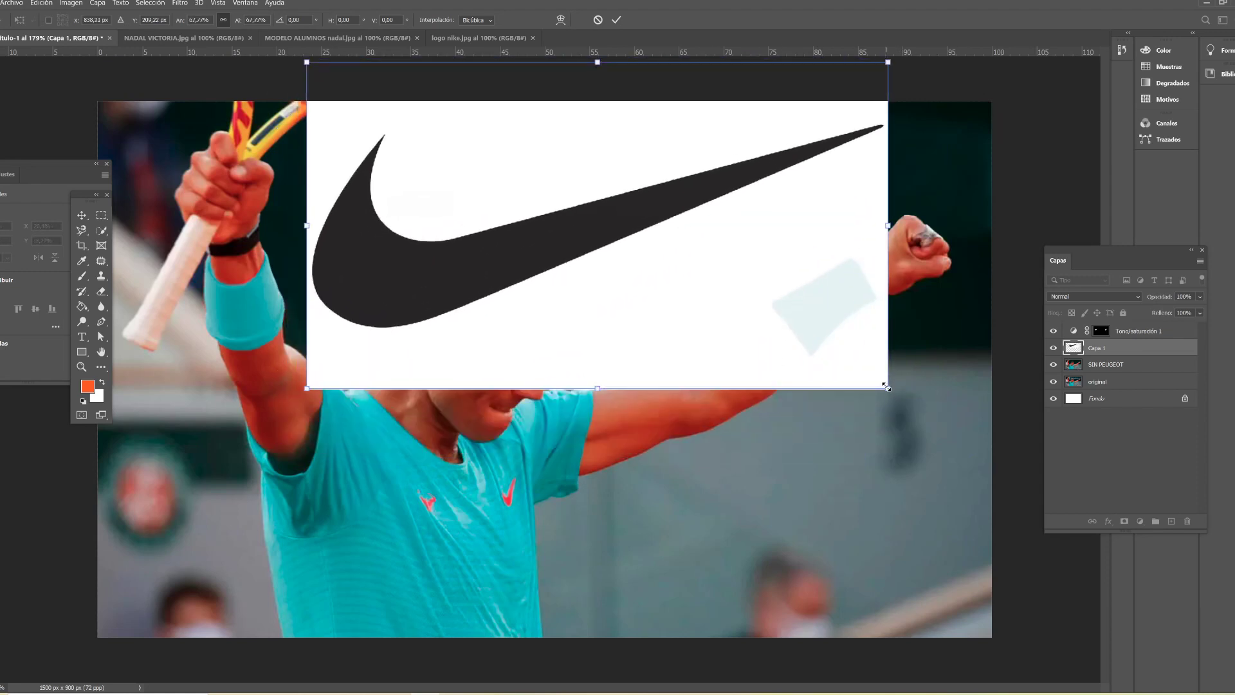
drag(885, 386, 820, 351)
drag(746, 290, 752, 307)
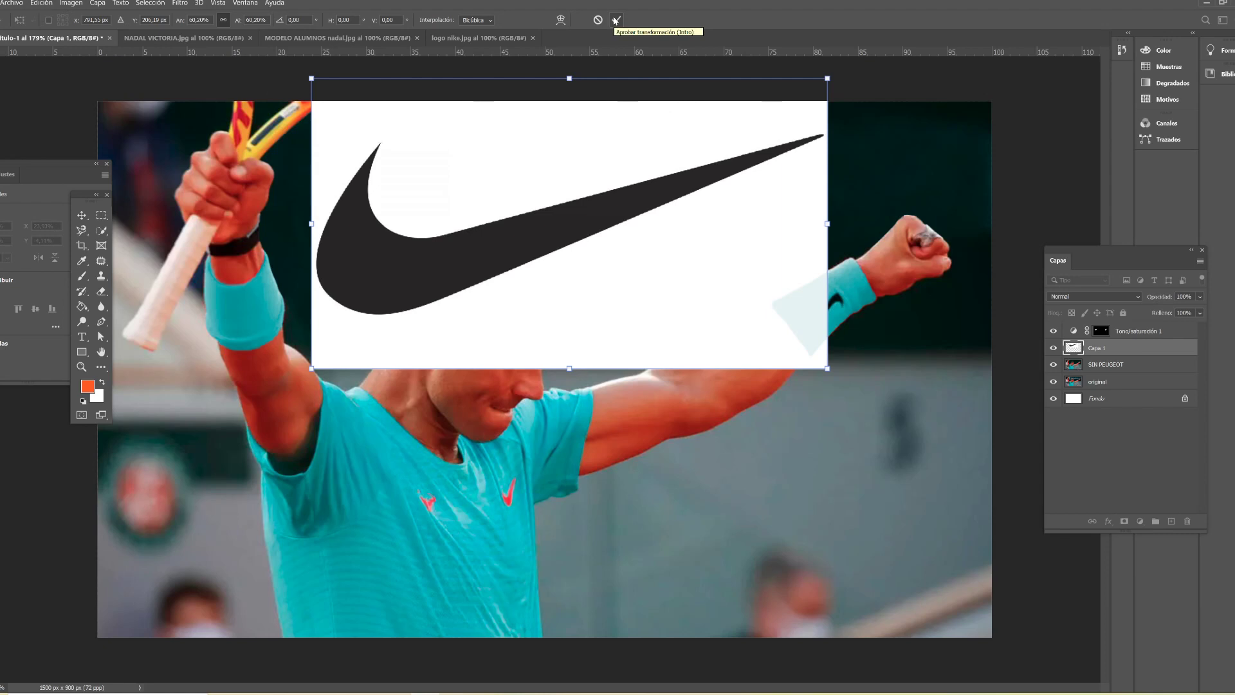
click(614, 20)
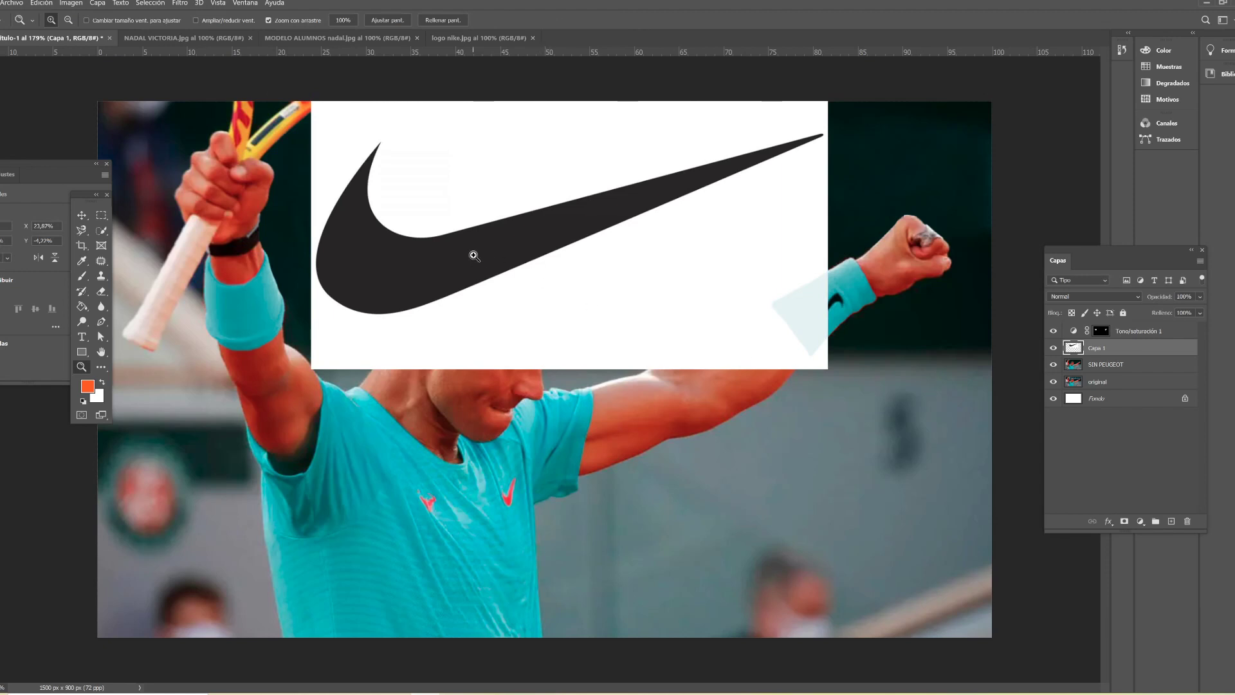
Step: Invert Capa 1's colours and Magic Wand-select the black area around the swoosh
key(ctrl+i)
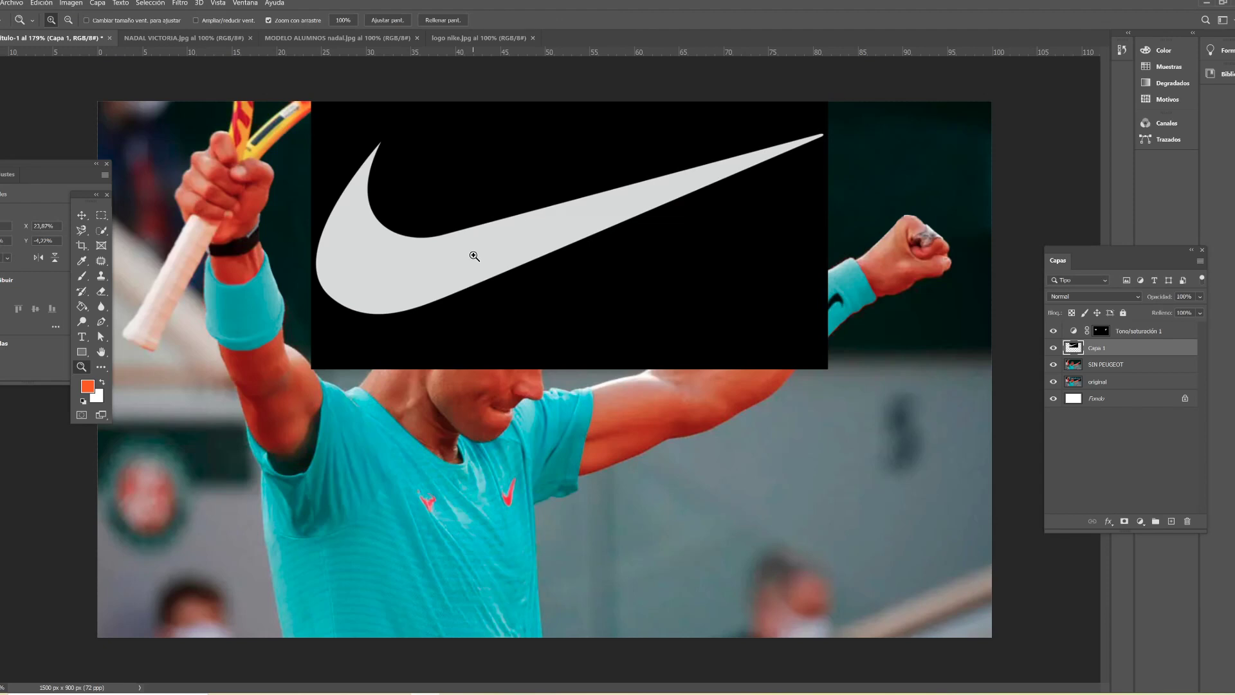
drag(101, 230, 126, 254)
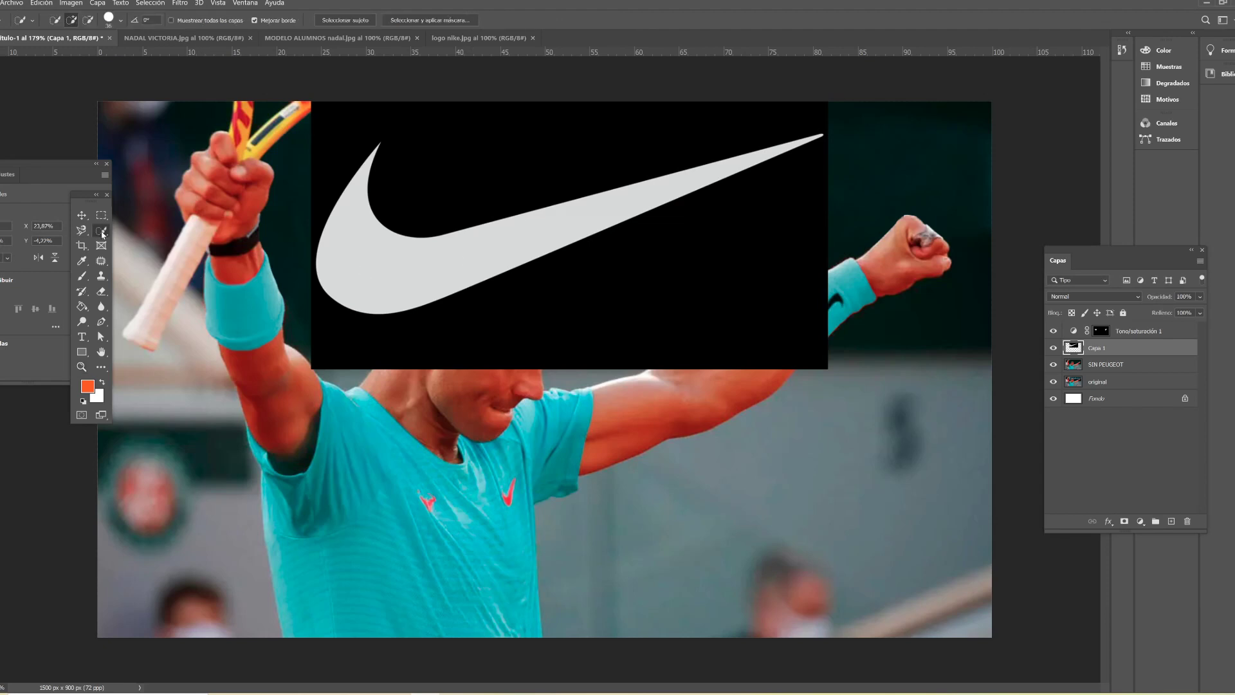
click(127, 252)
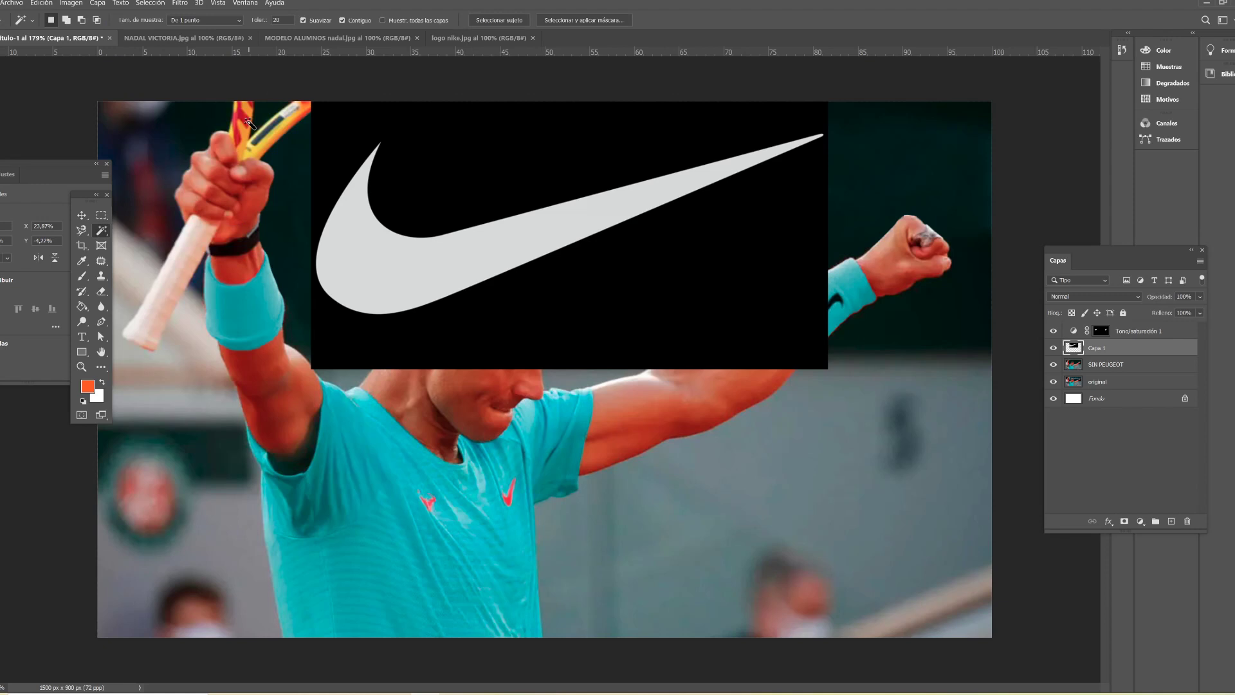
click(490, 172)
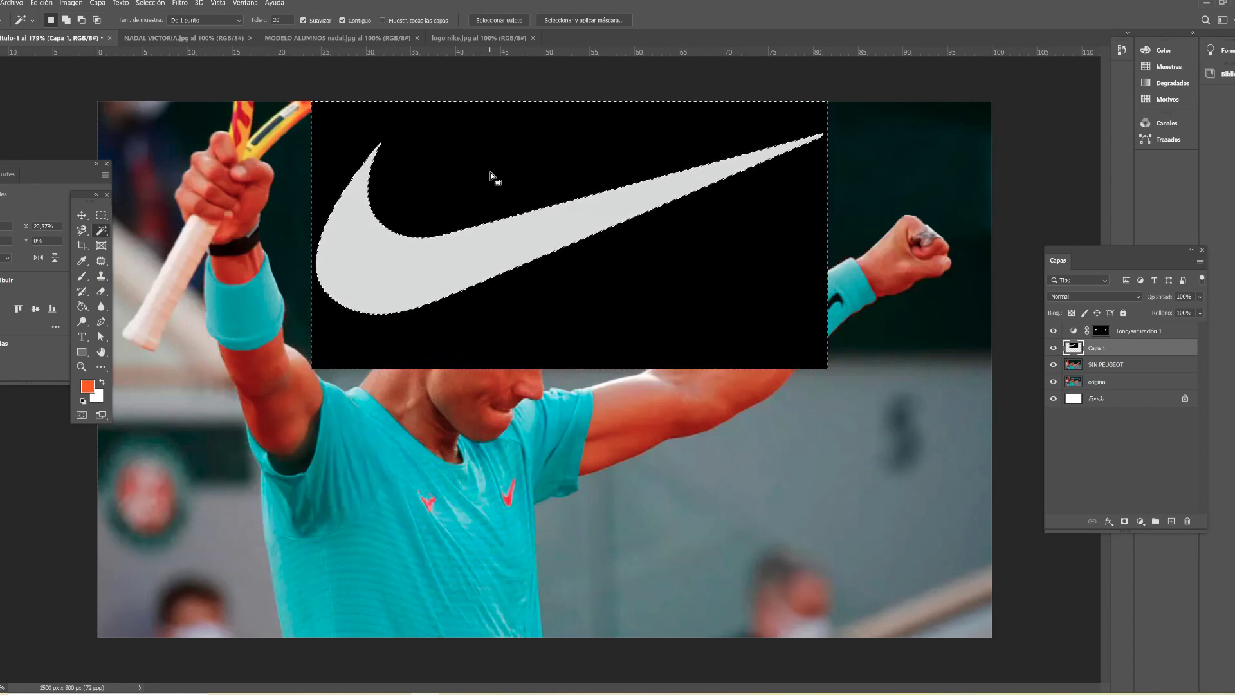
Step: Add and invert a layer mask so only the swoosh shows, then nudge it up and left
click(1125, 522)
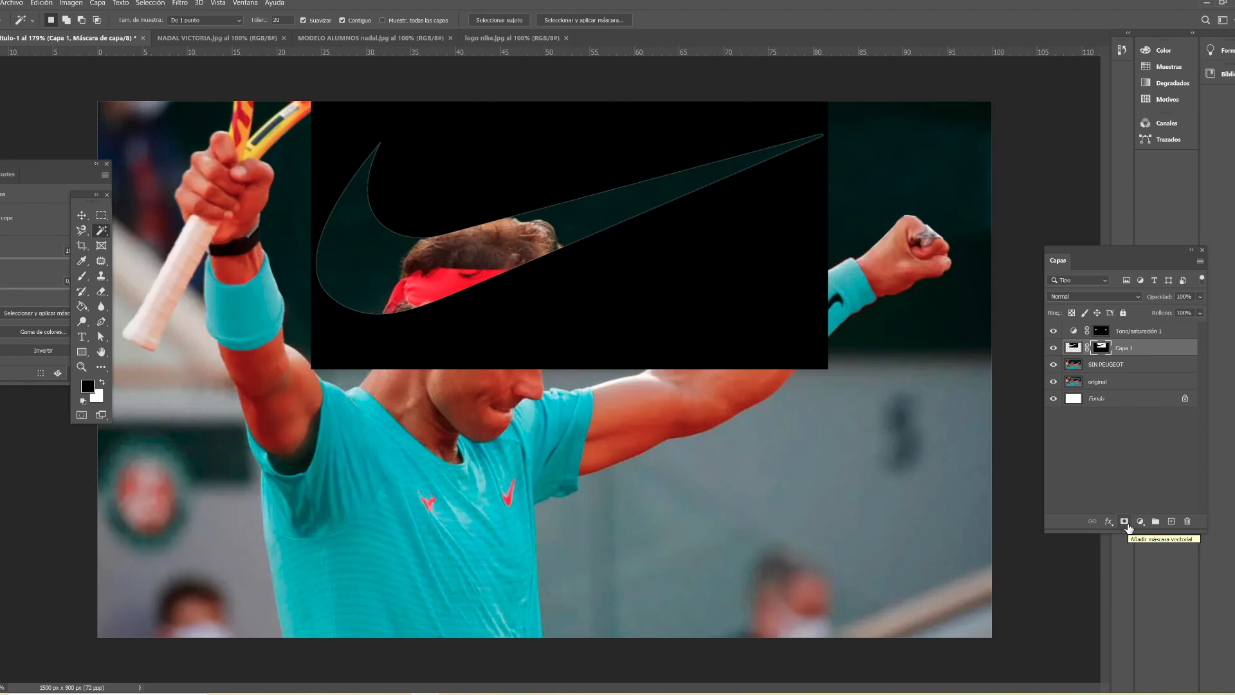
click(1125, 522)
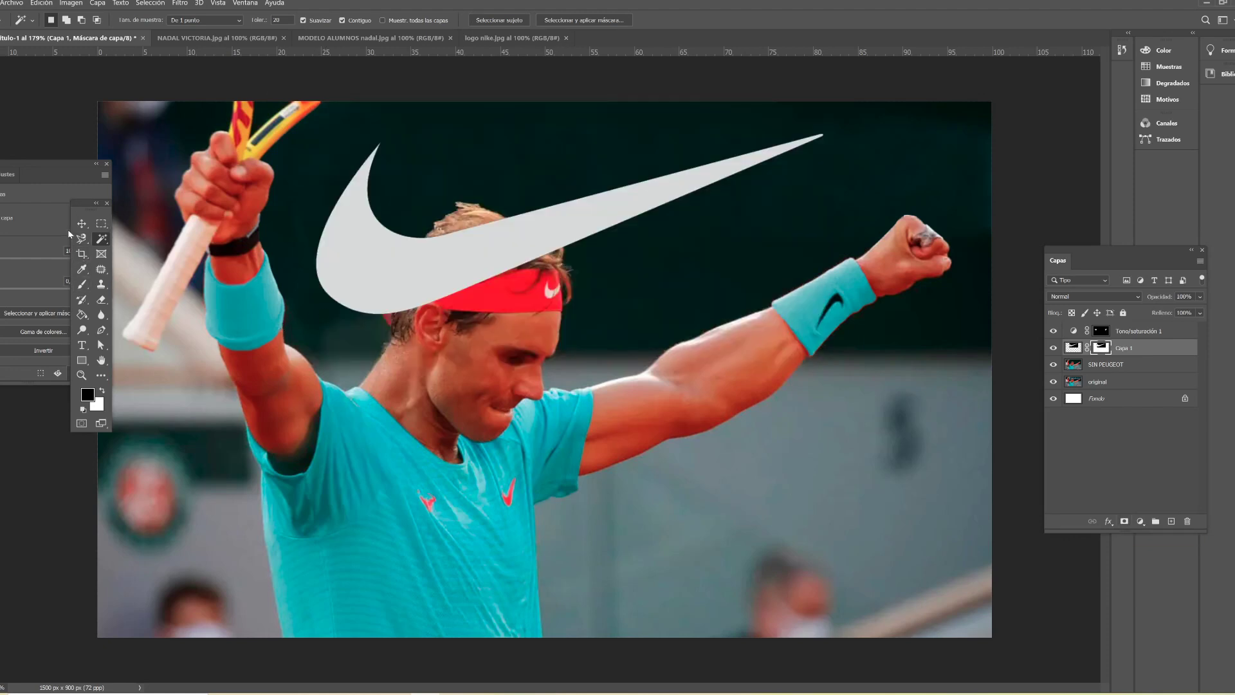
click(82, 224)
key(Up)
key(Up)
key(Up)
key(Up)
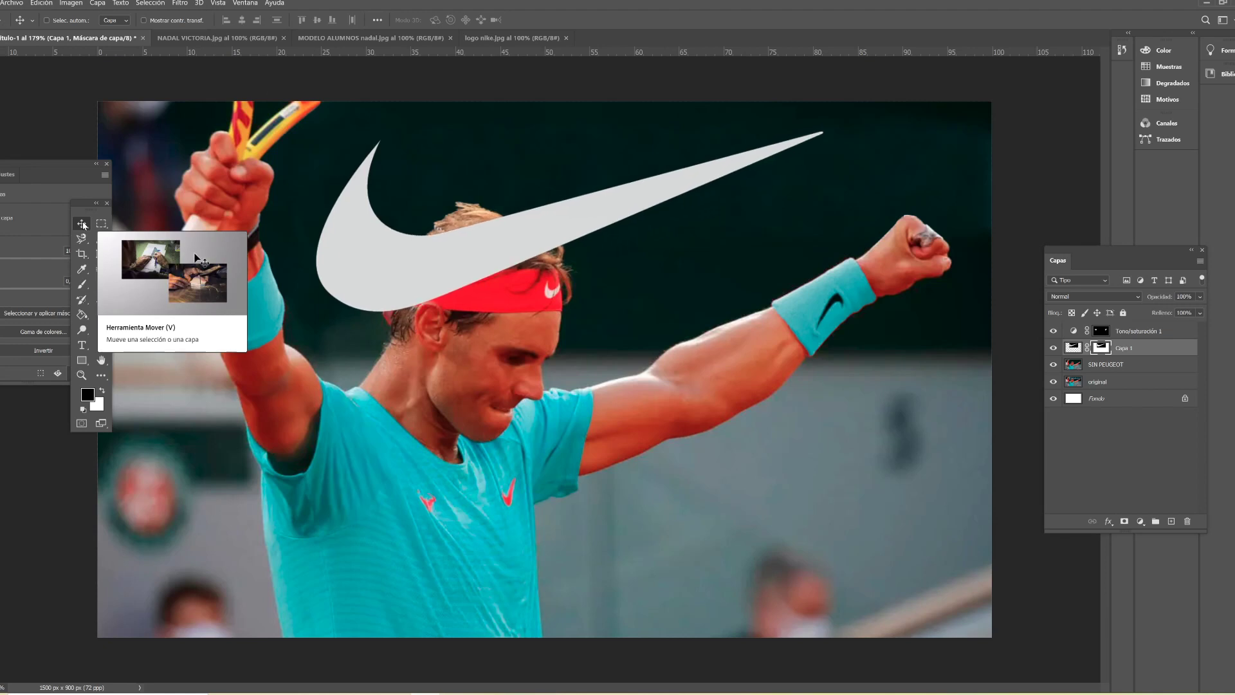
key(Up)
key(Up)
key(Up)
key(Up)
key(Left)
key(Left)
key(Left)
key(Left)
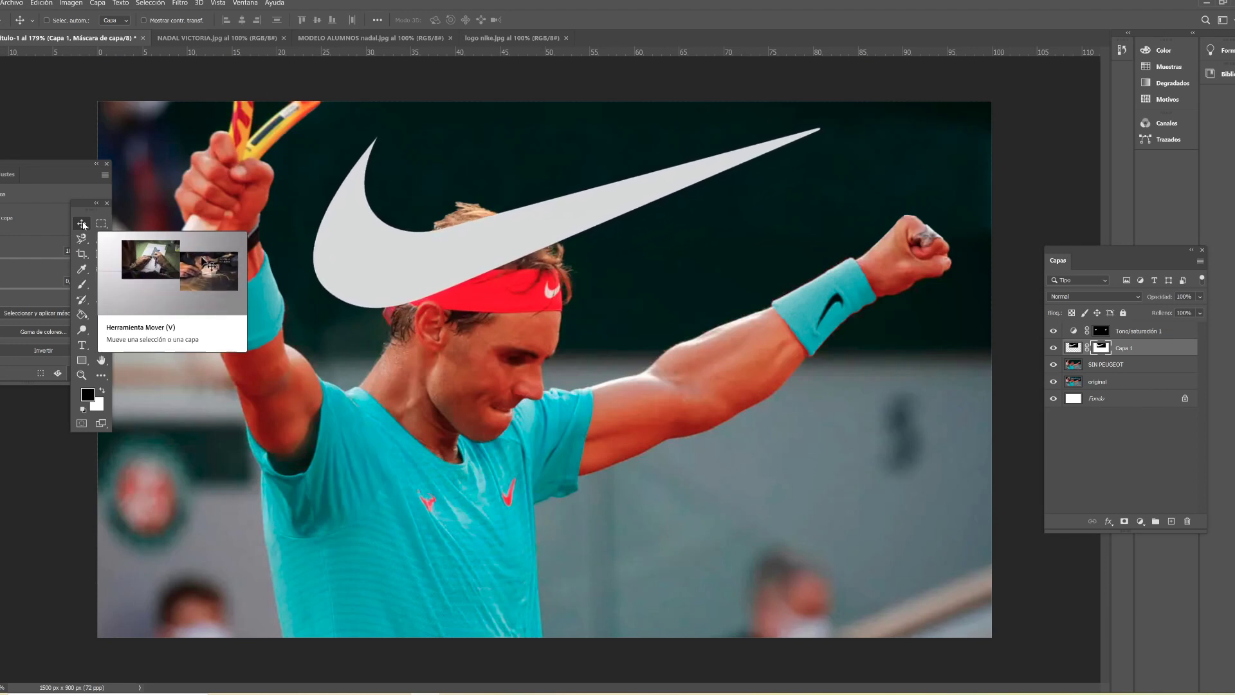
key(Left)
key(Left)
key(Left)
key(Left)
key(Up)
key(Up)
key(Left)
key(Left)
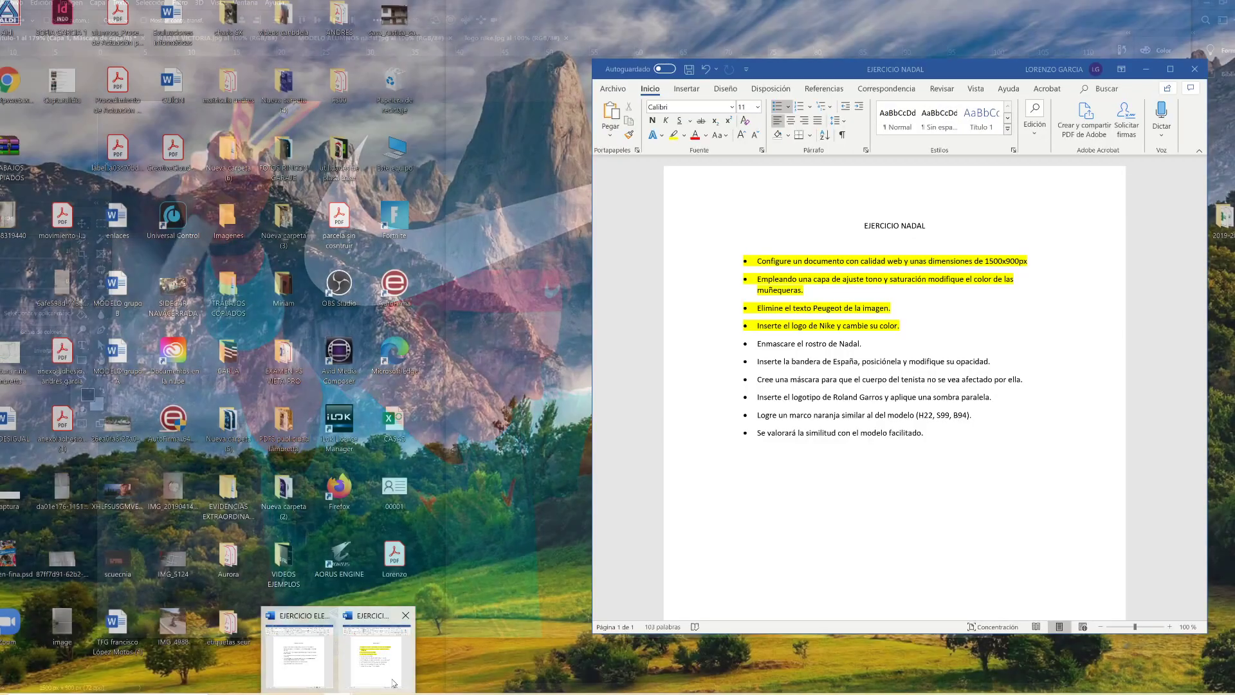
Step: Highlight the 'Enmascare el rostro de Nadal.' task in yellow and minimize Word
click(368, 649)
key(shift+Home)
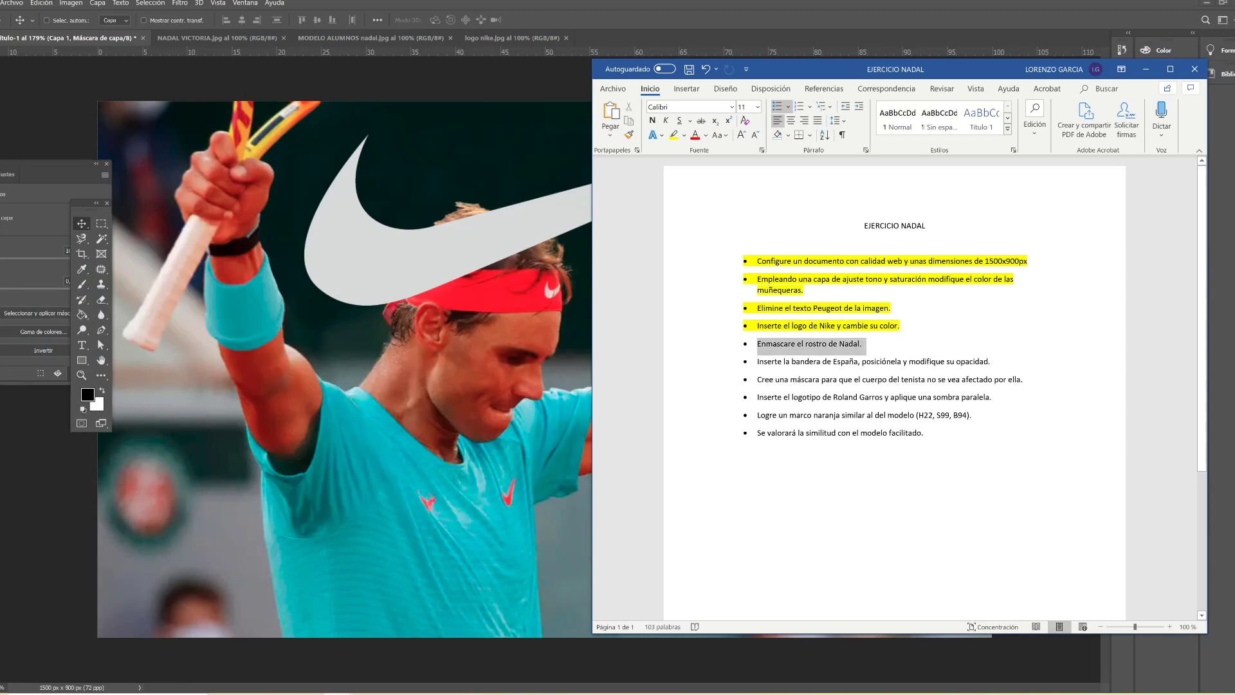
click(673, 135)
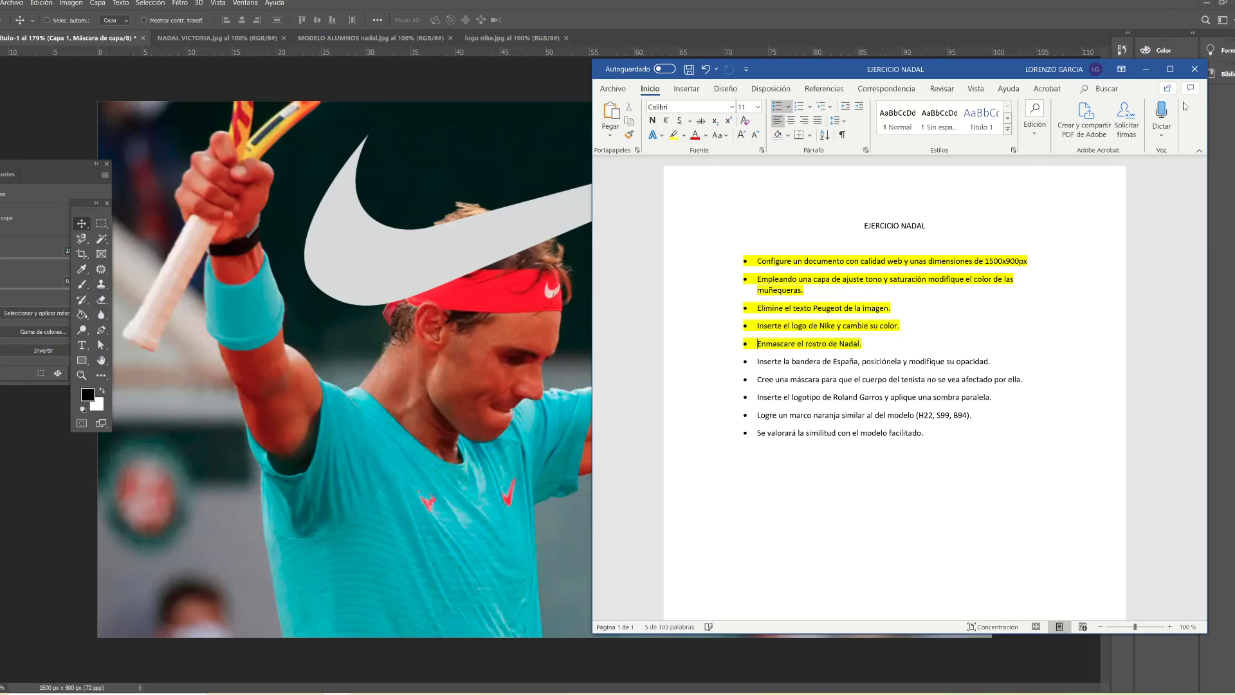
click(1145, 69)
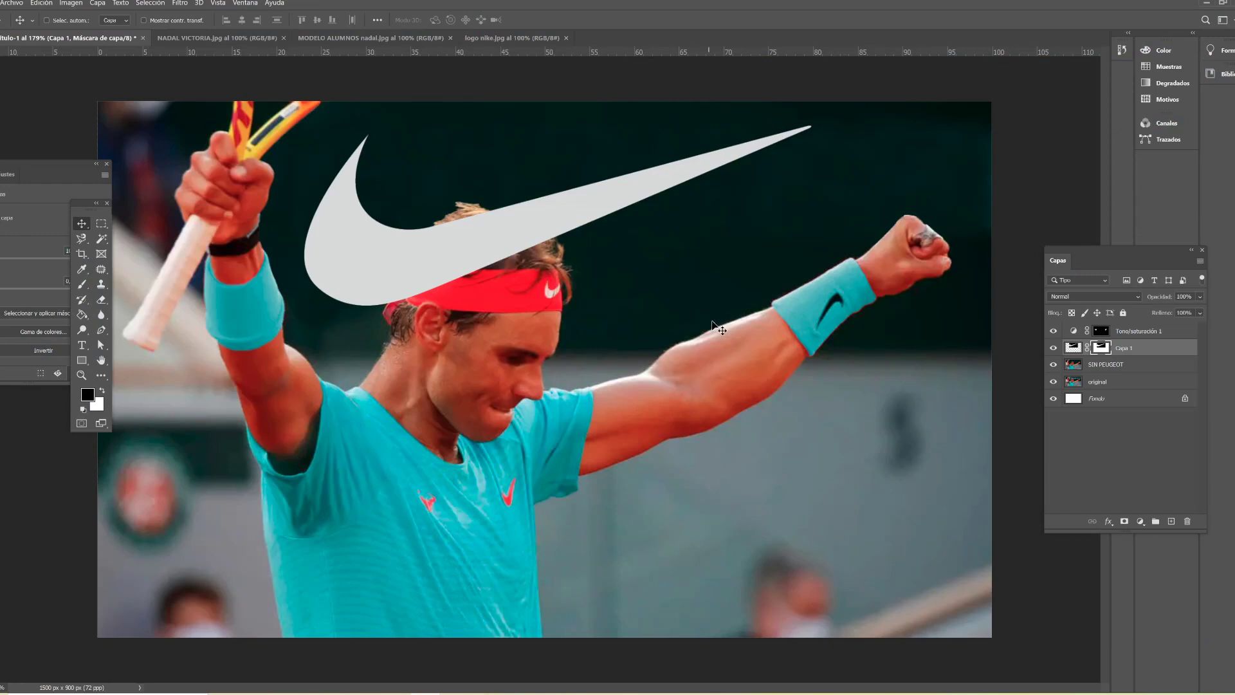
Step: Select Nadal's head, face and neck on the SIN PEUGEOT layer with Quick Selection
click(1083, 365)
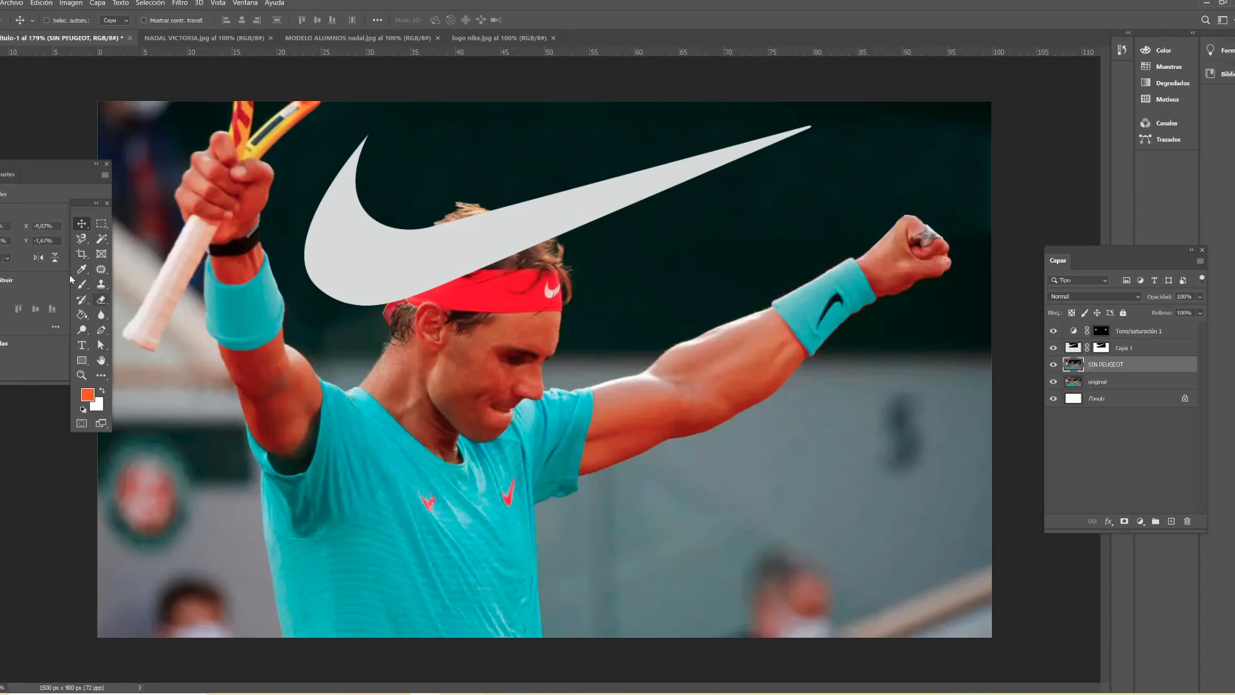
click(101, 238)
right_click(101, 239)
click(141, 249)
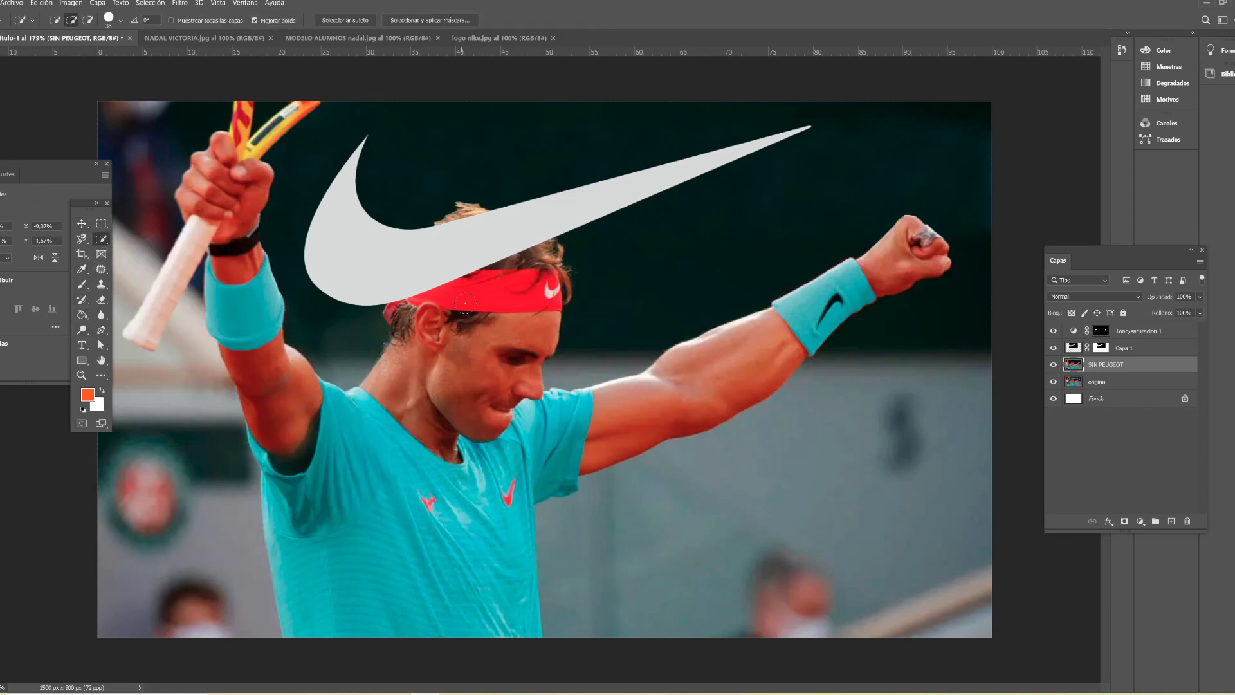
mouse_move(418, 404)
mouse_down()
mouse_move(517, 282)
mouse_move(399, 436)
mouse_move(364, 402)
mouse_up()
Step: Duplicate SIN PEUGEOT as SIN PEUGEOT copia with a head mask, reload it as a selection
right_click(1155, 364)
click(1029, 264)
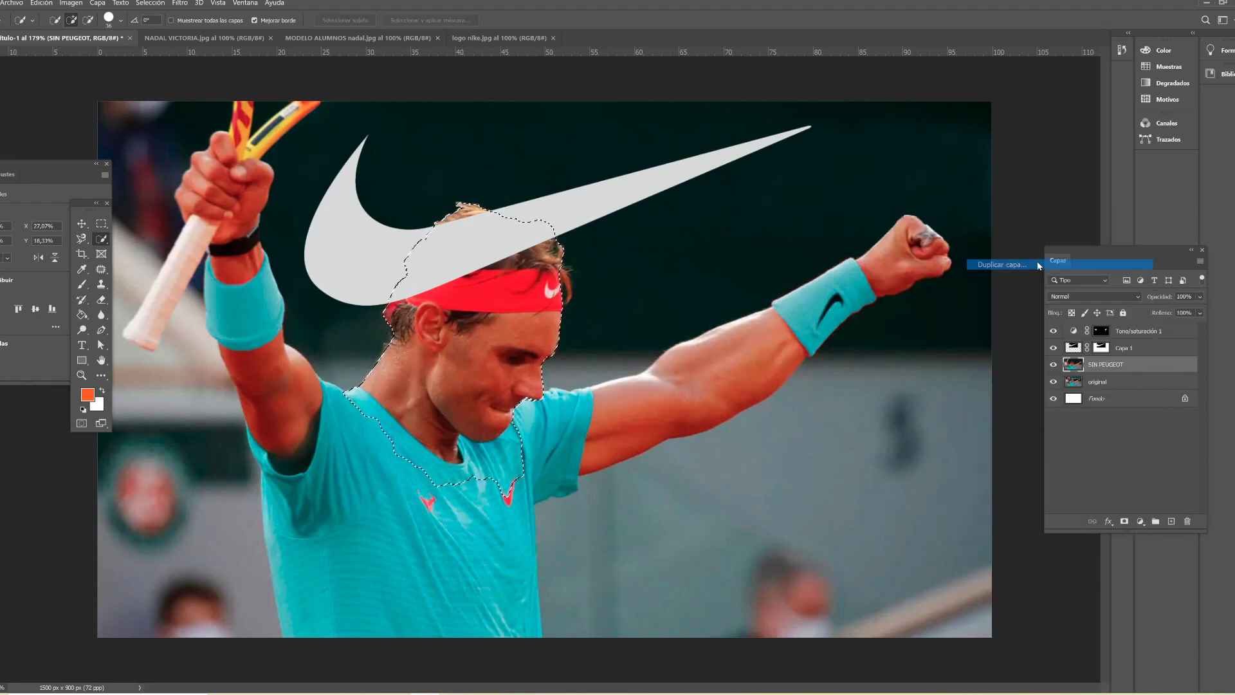
click(724, 199)
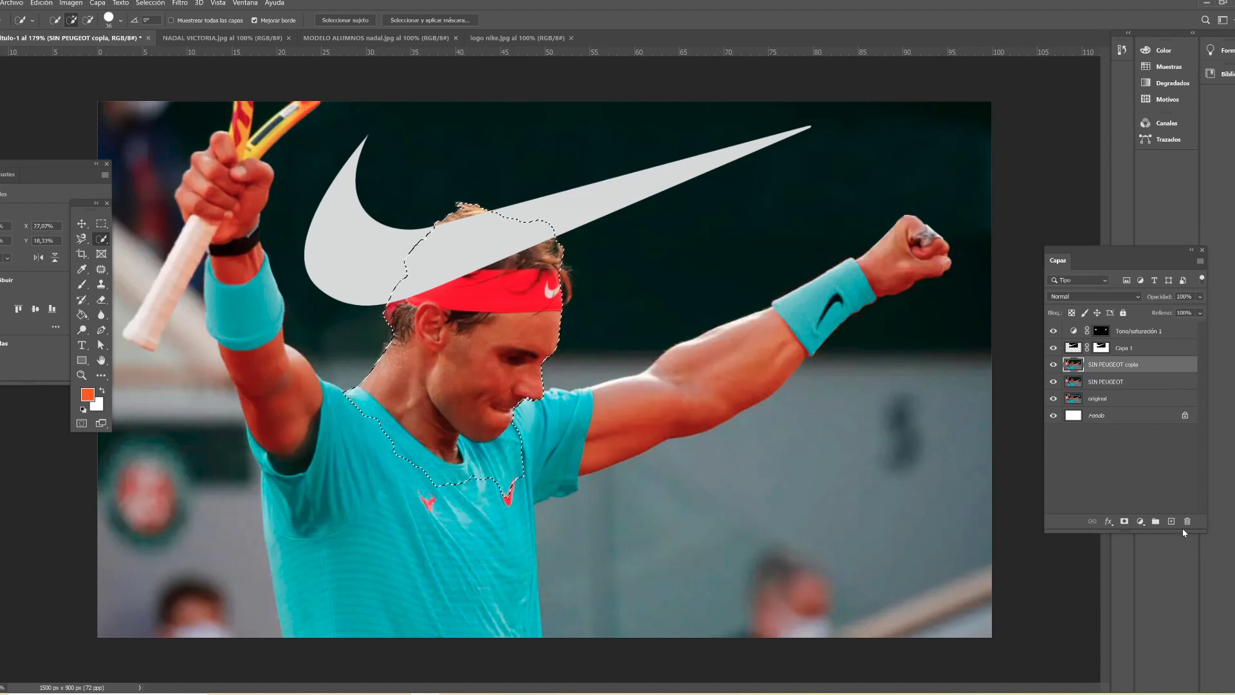
click(1125, 521)
drag(1124, 366, 1126, 348)
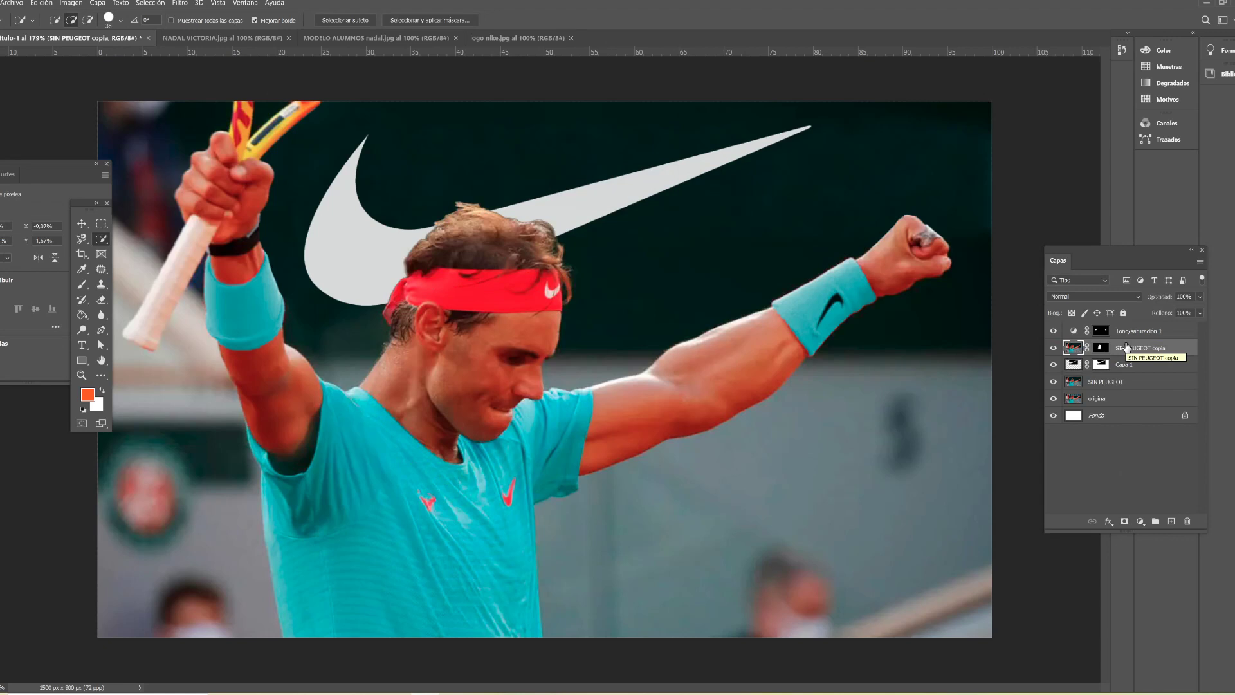
key(ctrl+z)
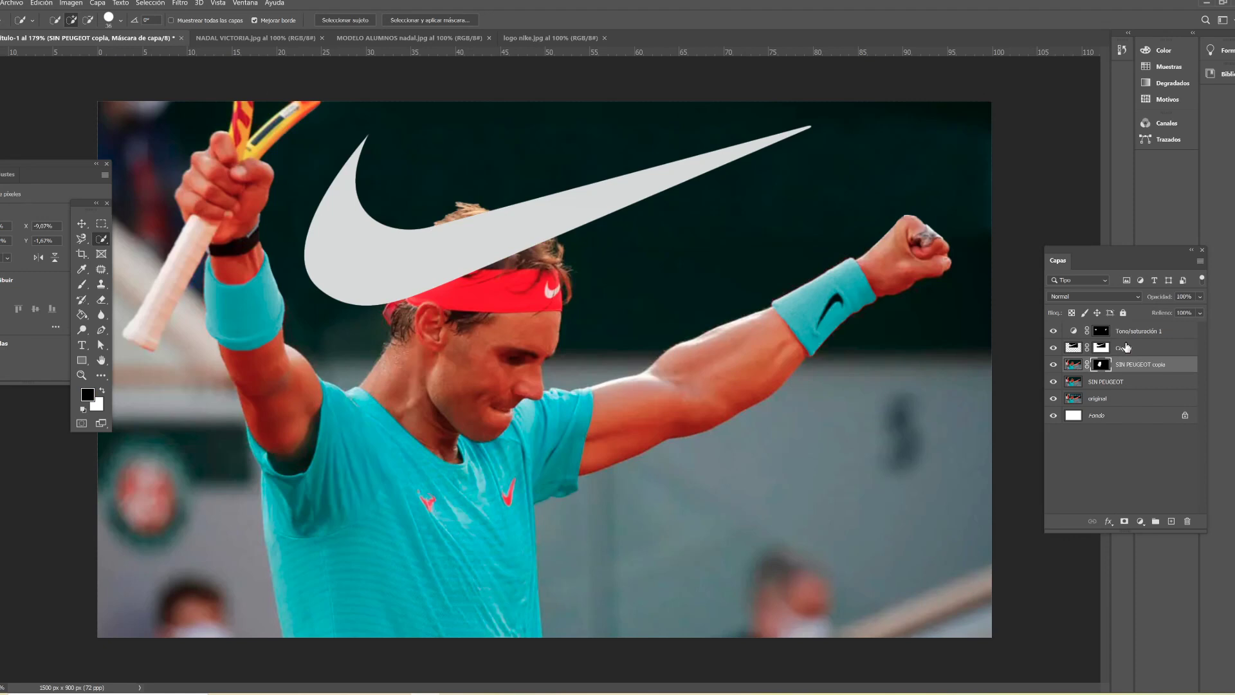
ctrl+click(1100, 347)
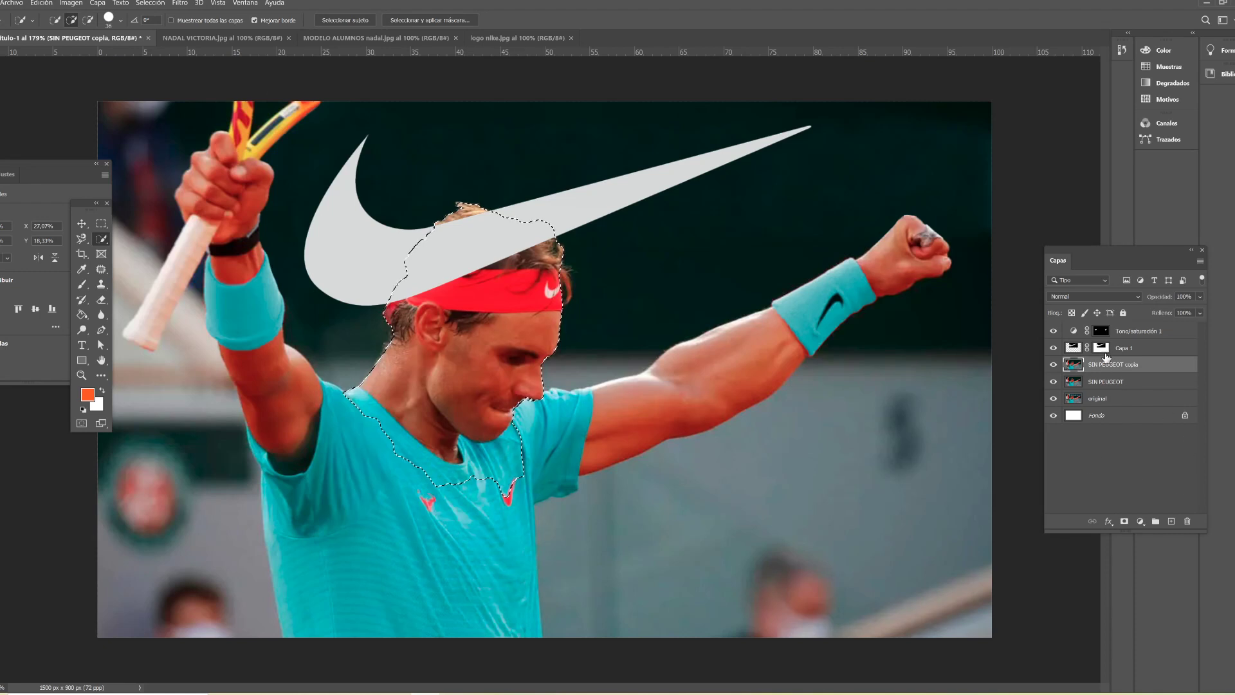
click(1101, 348)
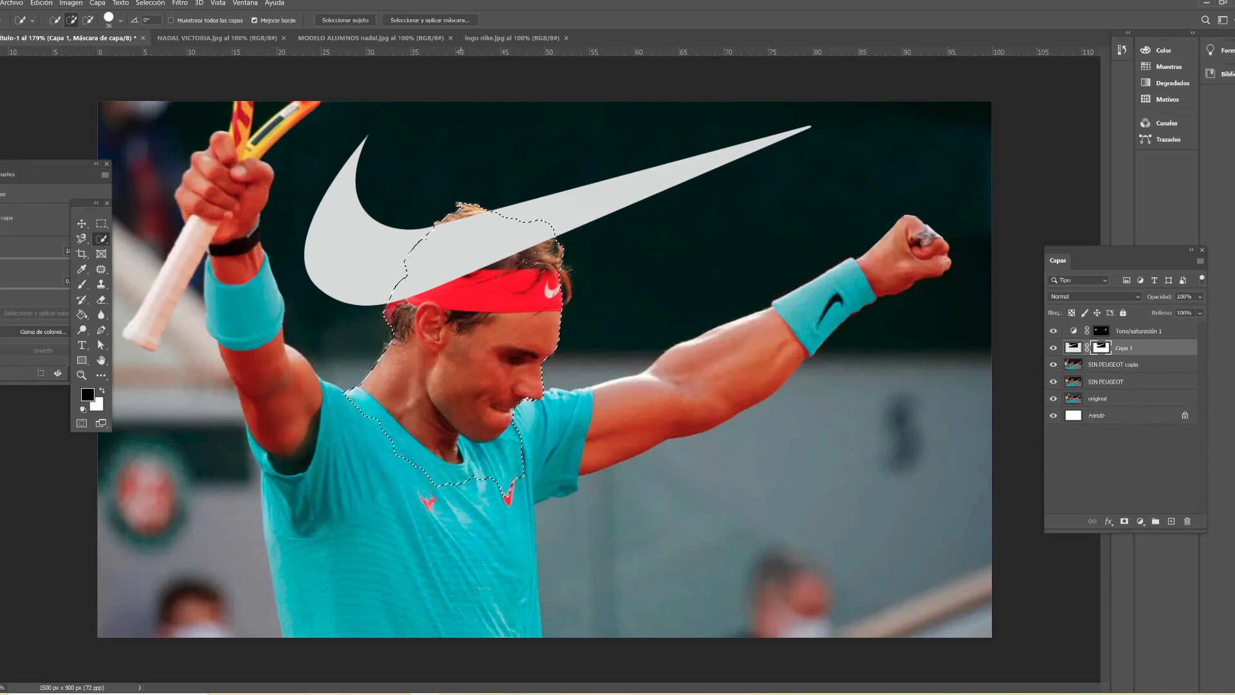
Step: Fill the head selection on Capa 1's mask with black
click(49, 6)
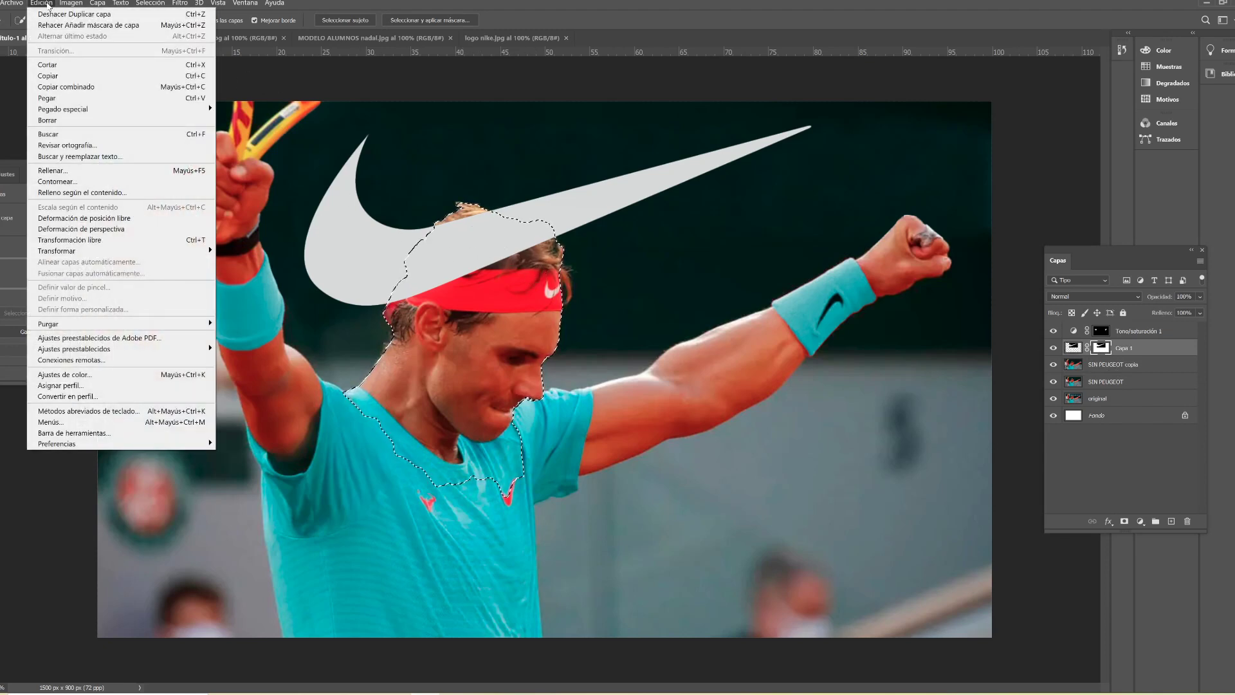
click(75, 170)
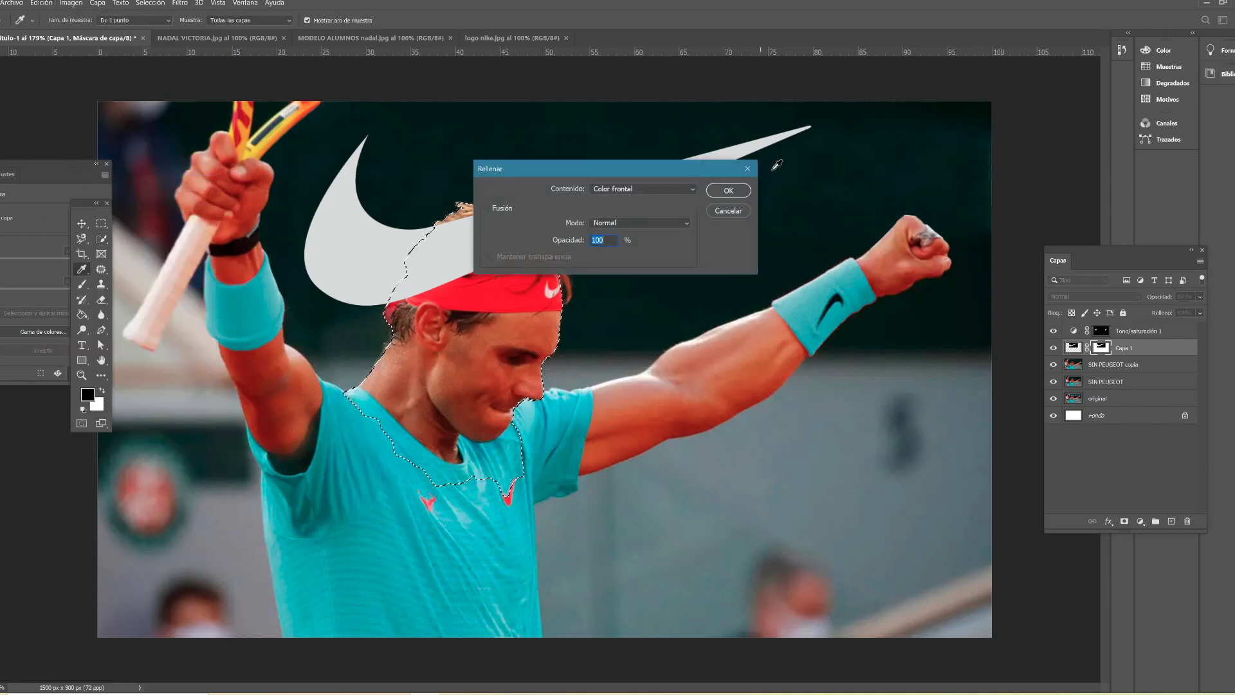
click(662, 188)
click(662, 281)
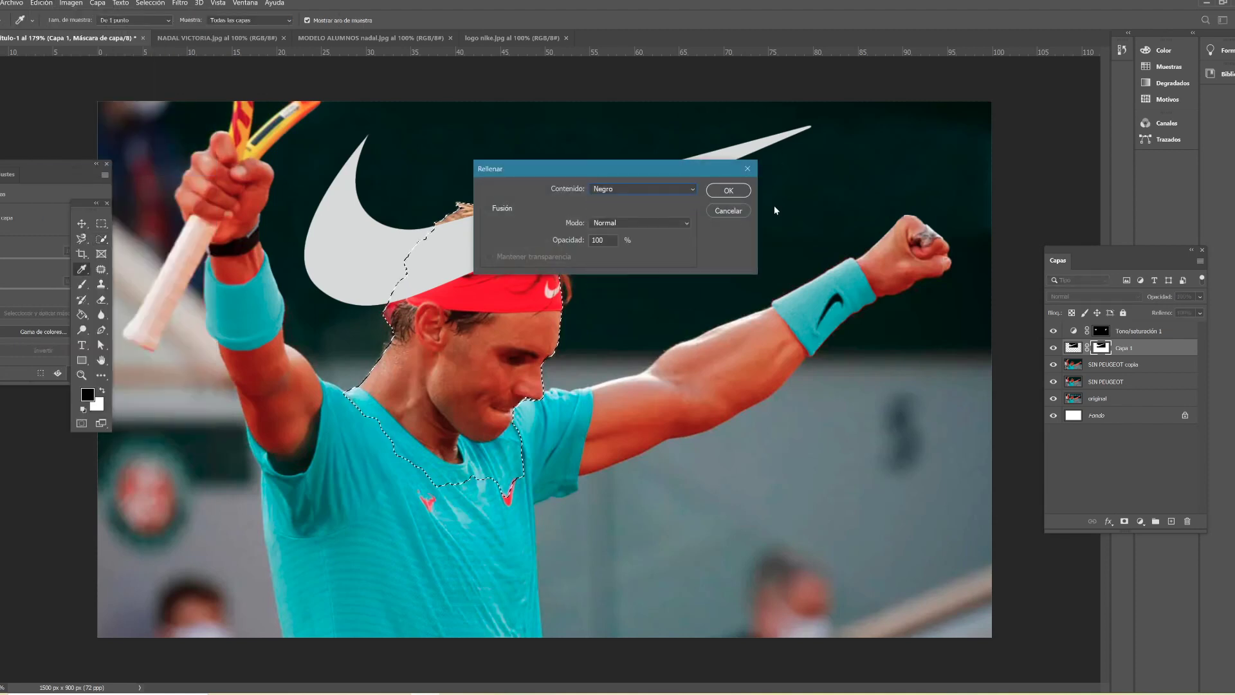
click(728, 191)
key(w)
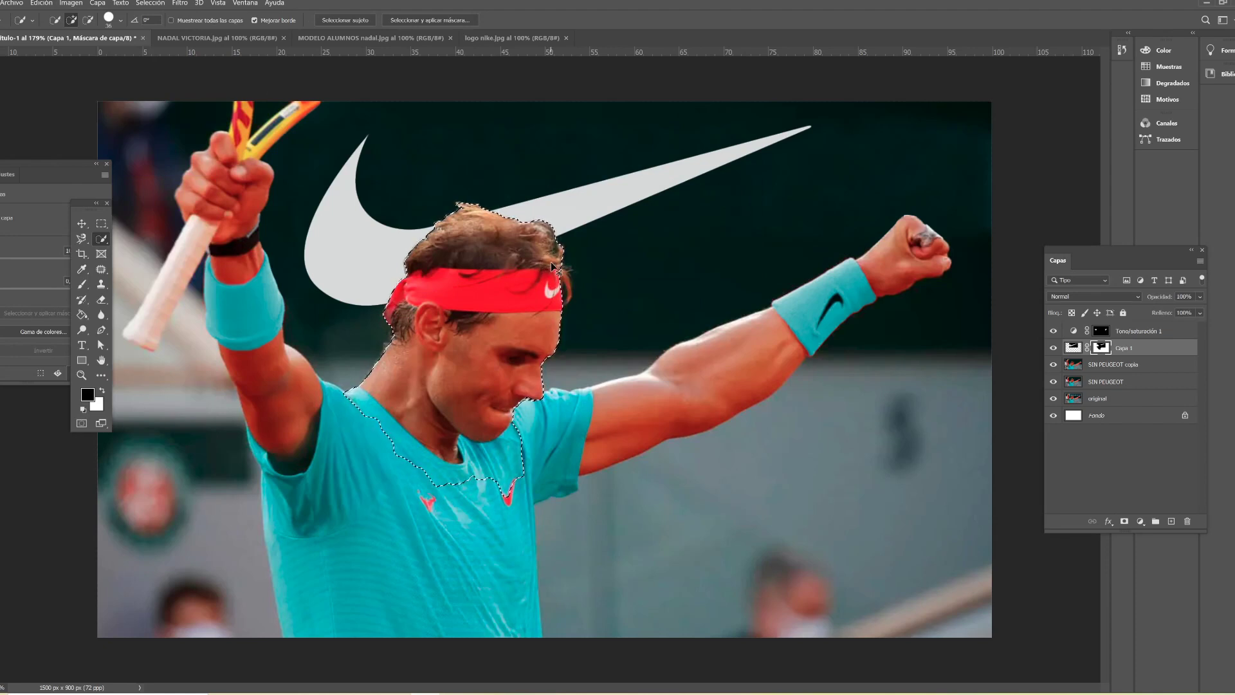
Step: Deselect the head outline and target Capa 1's layer pixels
key(ctrl+d)
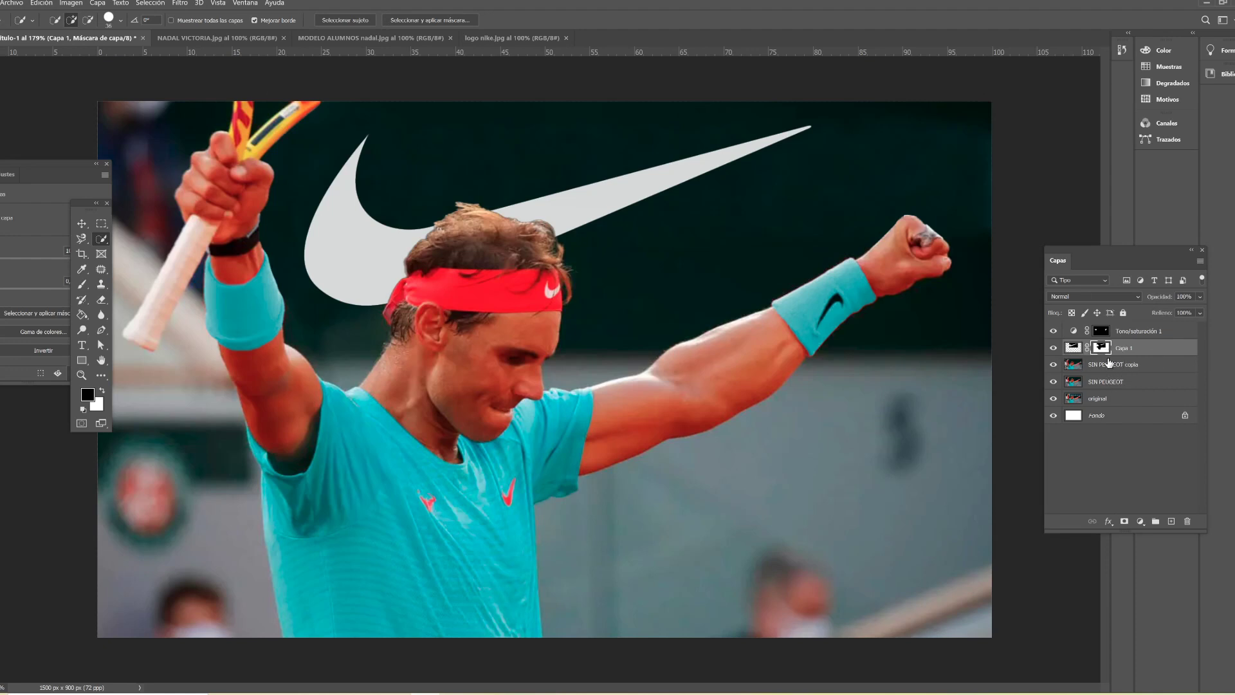
click(1074, 347)
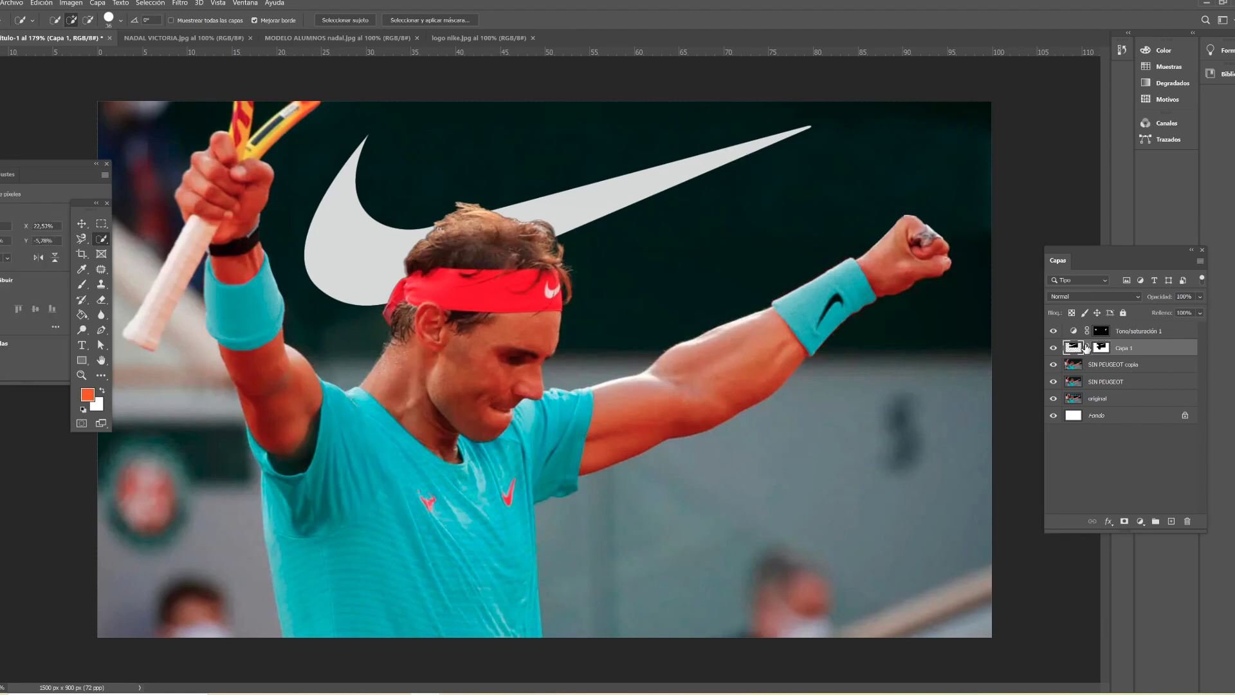
click(1098, 348)
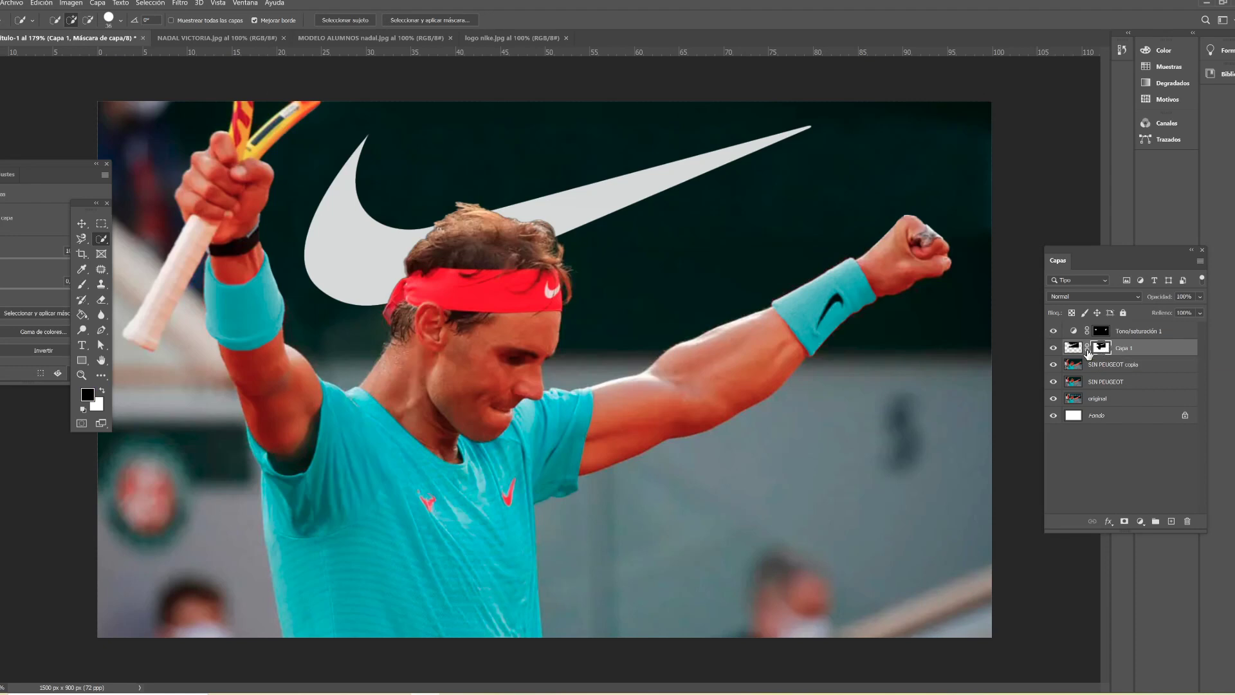
click(1080, 351)
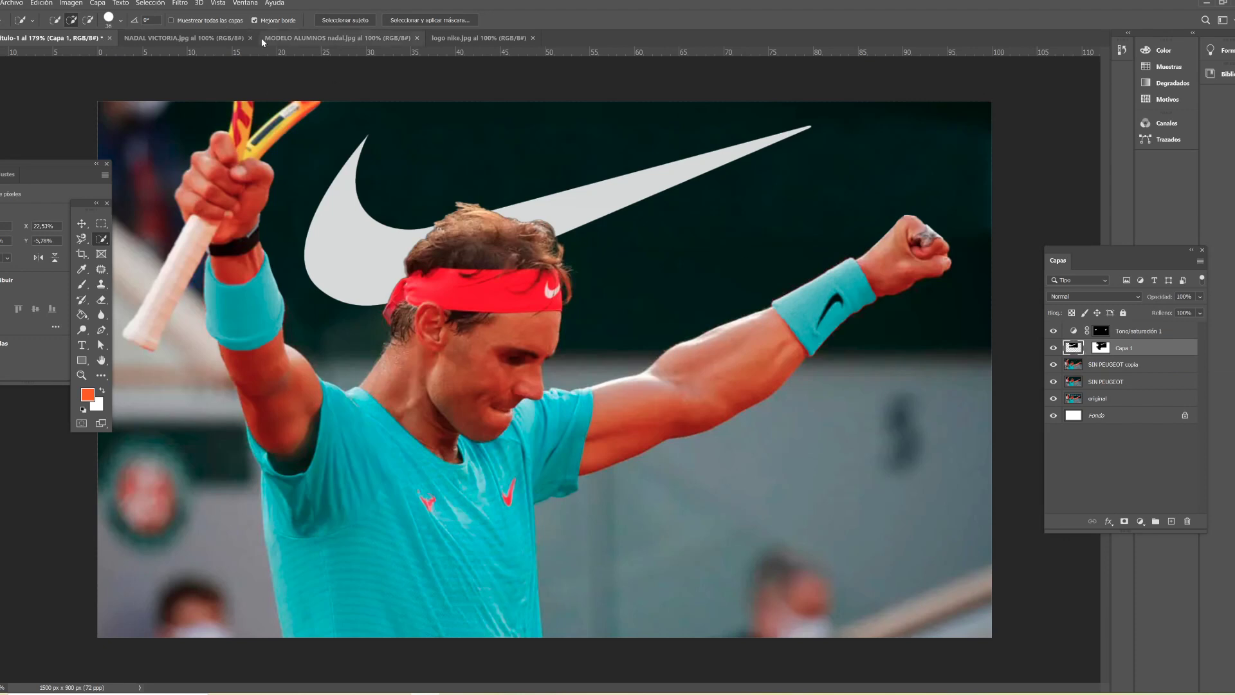
Step: Apply a 10 px Desenfoque de campo field blur to the Nike logo layer
click(183, 4)
mouse_move(226, 167)
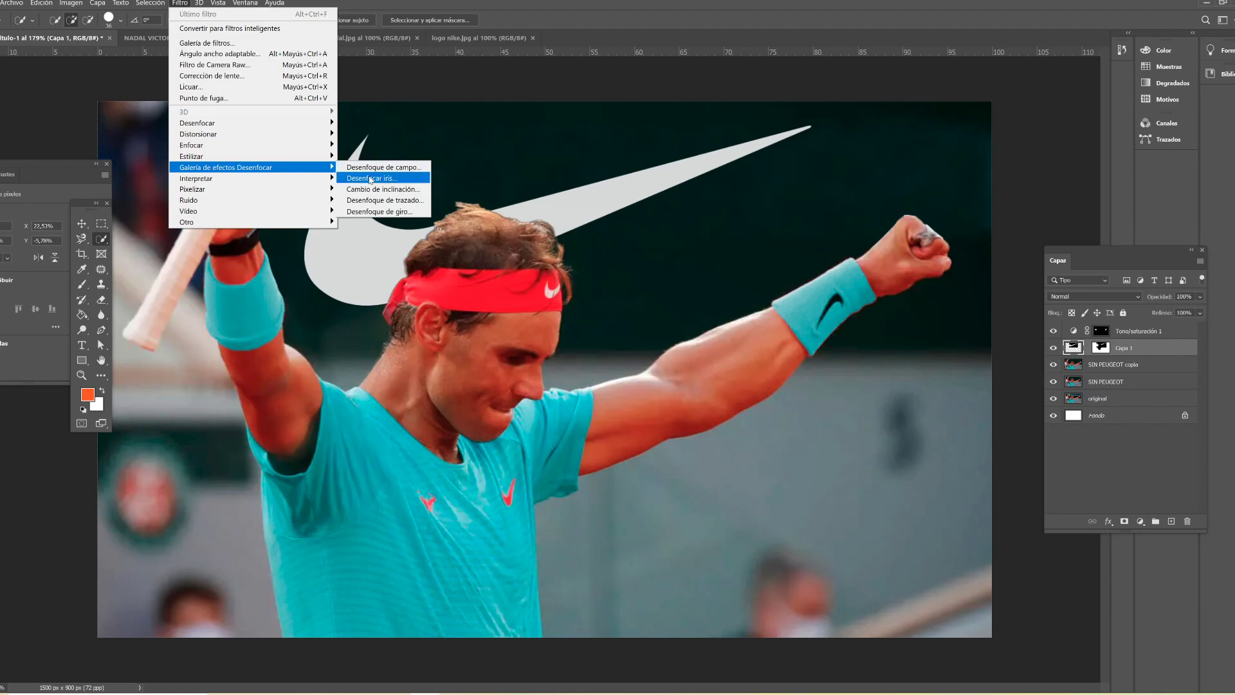
click(371, 179)
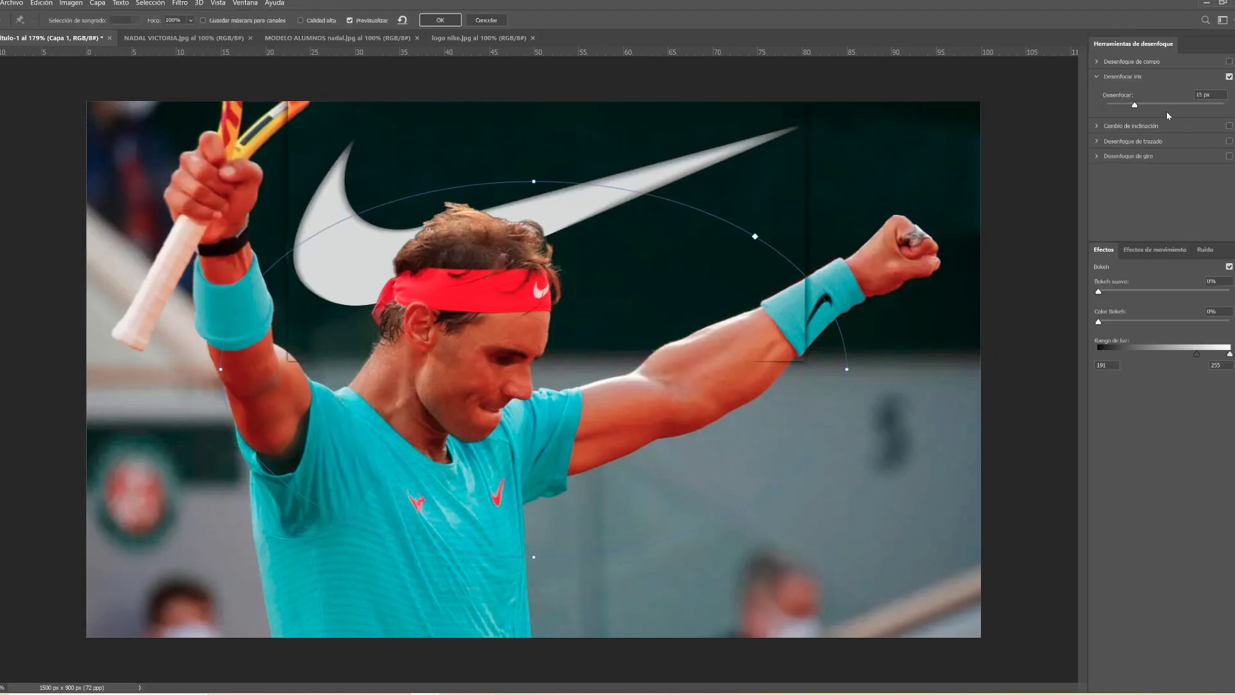
mouse_move(534, 368)
mouse_move(562, 367)
mouse_down()
mouse_move(503, 239)
mouse_move(520, 222)
mouse_move(510, 238)
mouse_up()
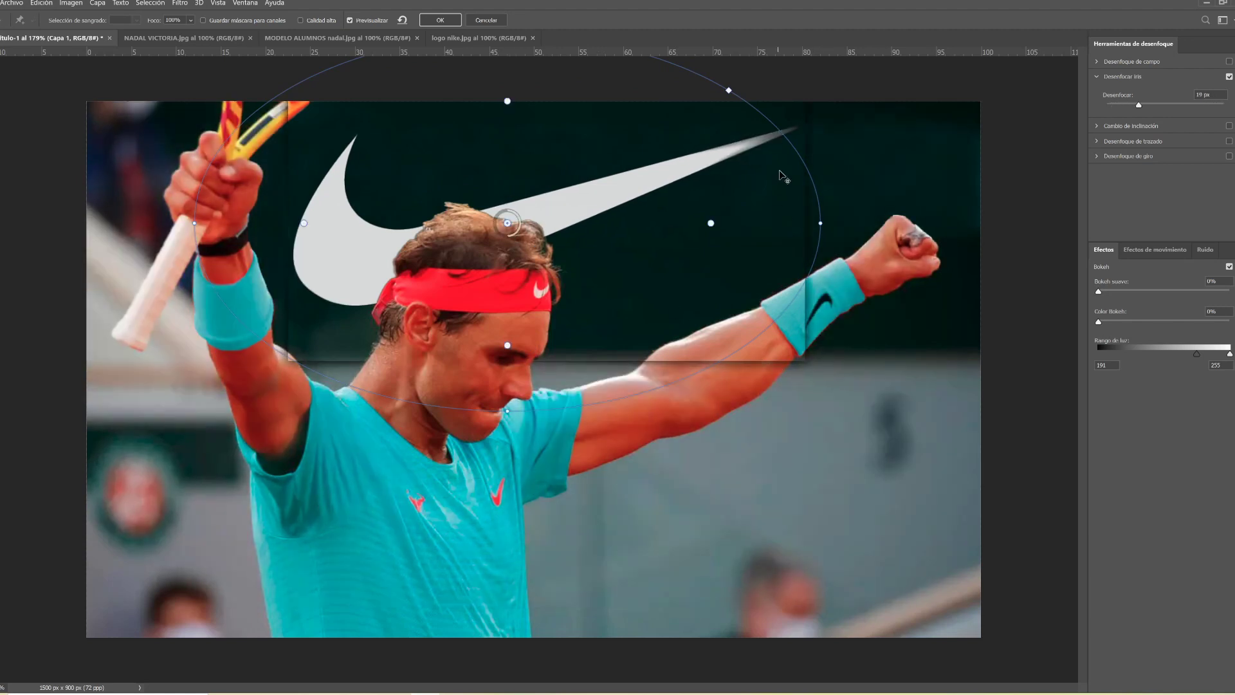
click(1229, 76)
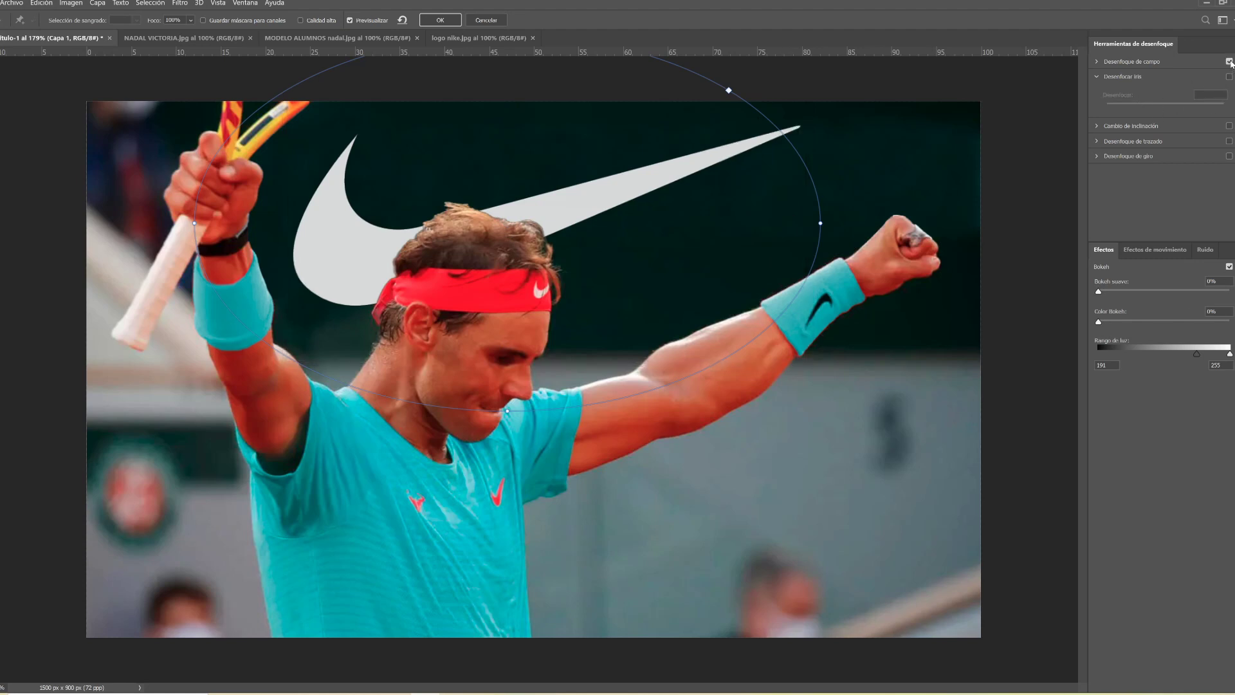
click(1097, 62)
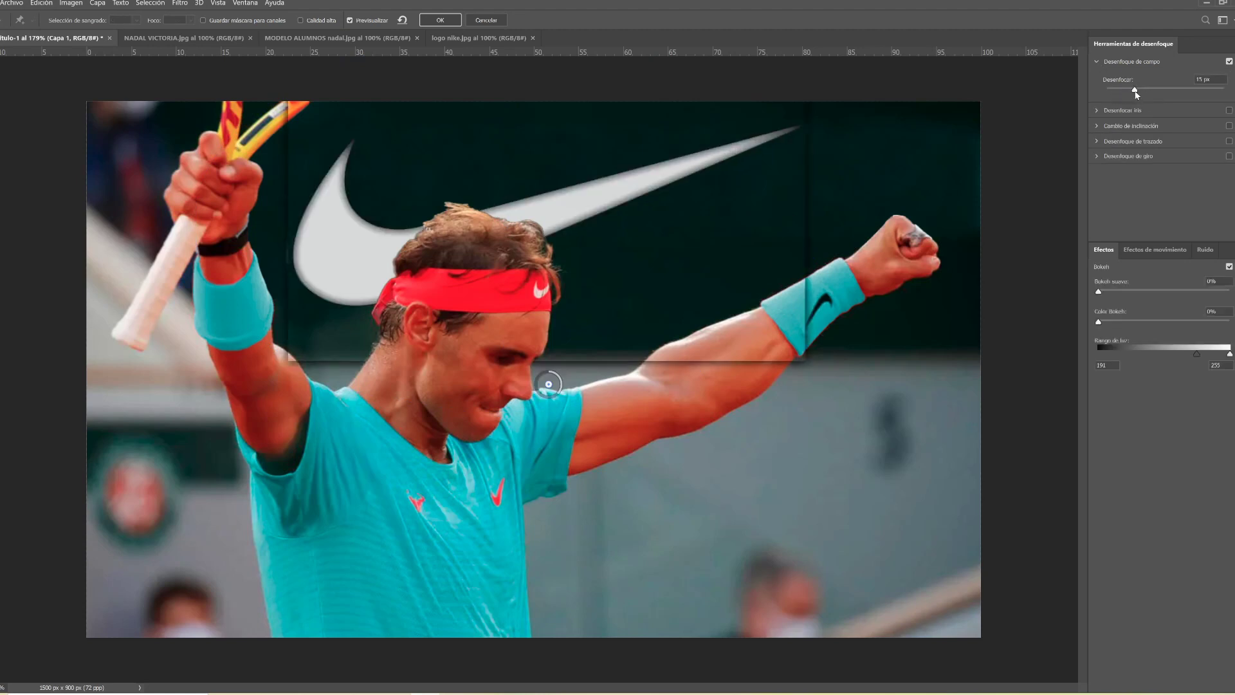
drag(1135, 95, 1132, 95)
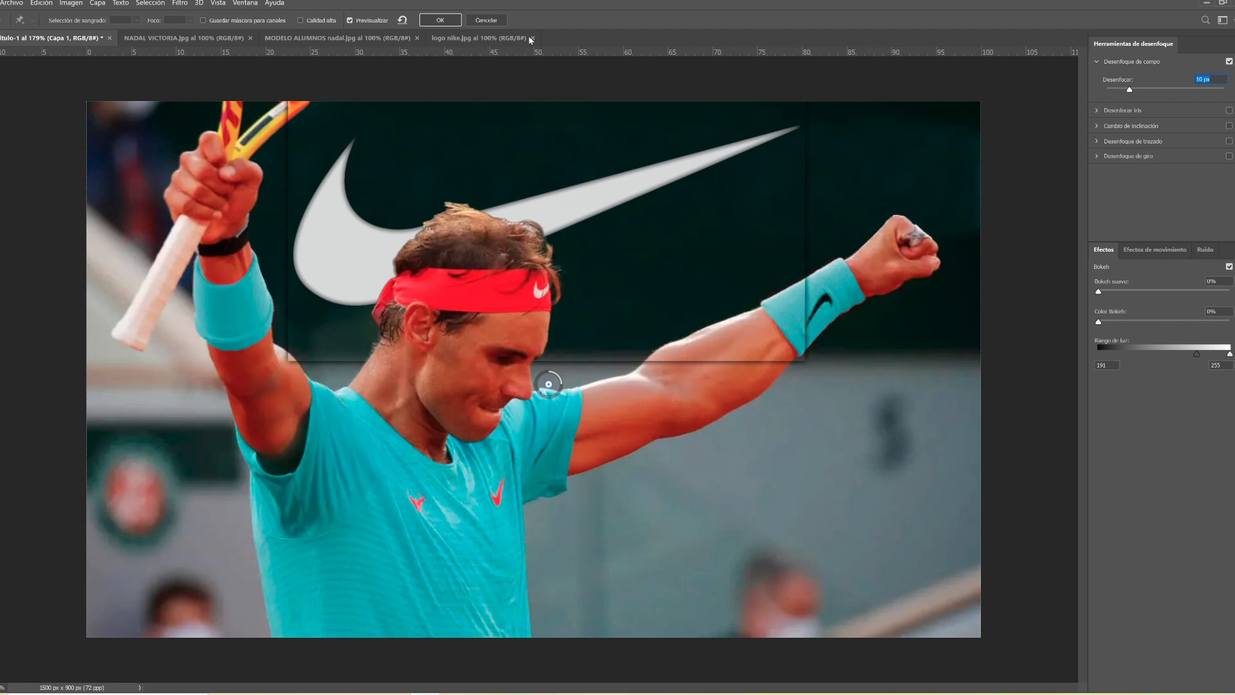
click(445, 22)
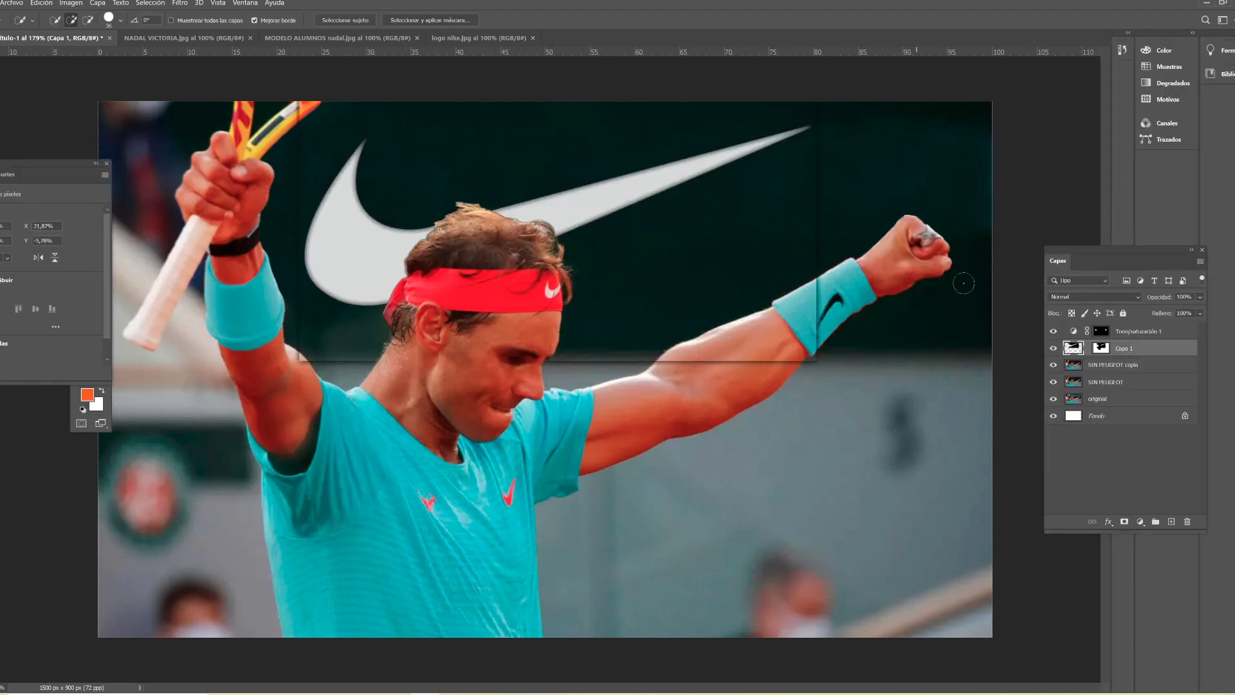
Step: Link and target Capa 1's mask, clearing an accidental shoulder selection
click(1087, 348)
click(1100, 348)
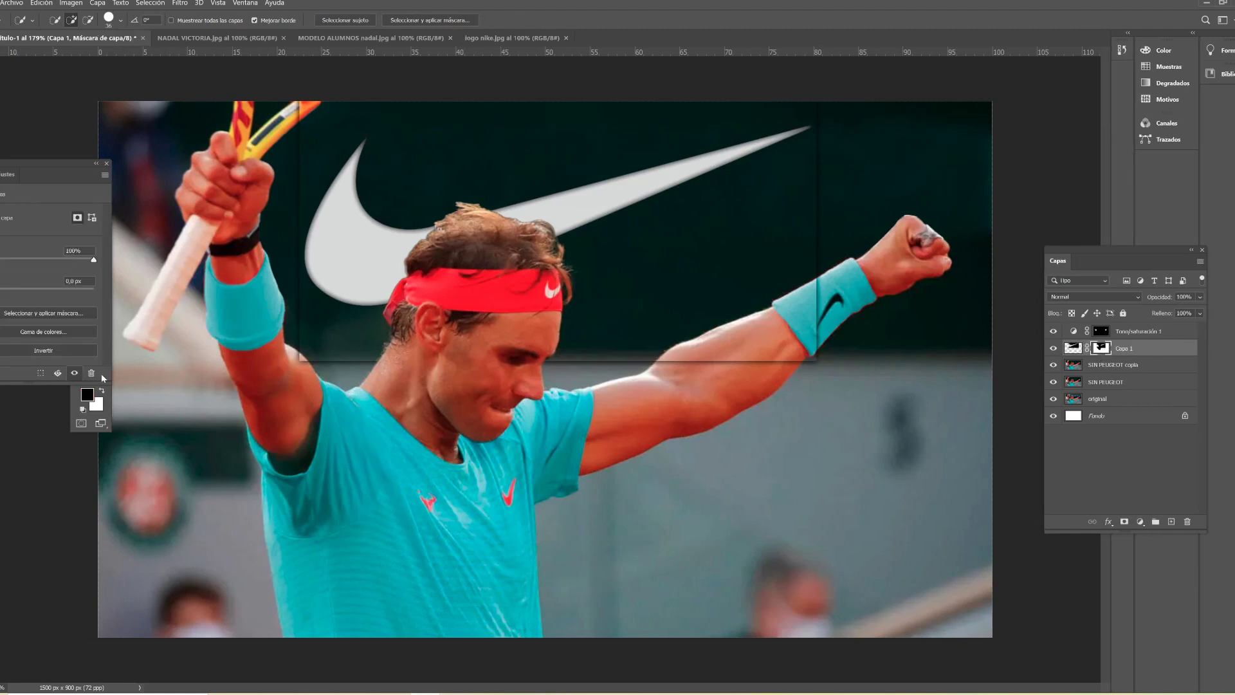
drag(48, 175, 151, 504)
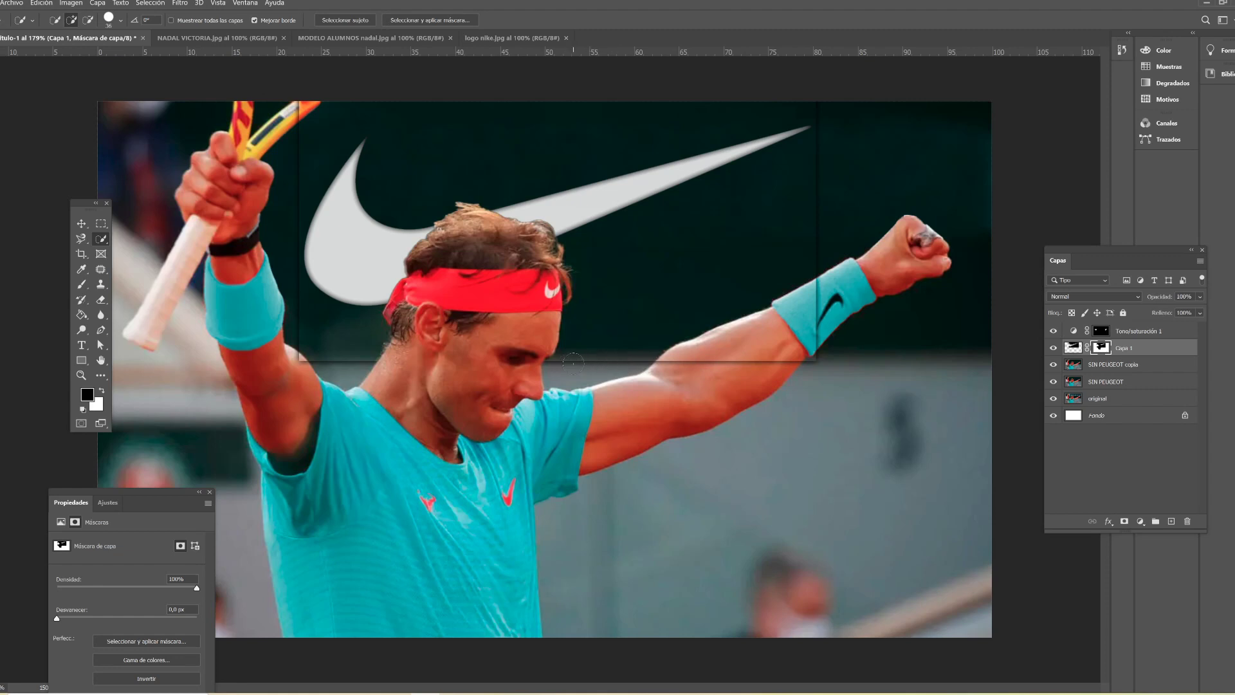
drag(572, 363, 602, 353)
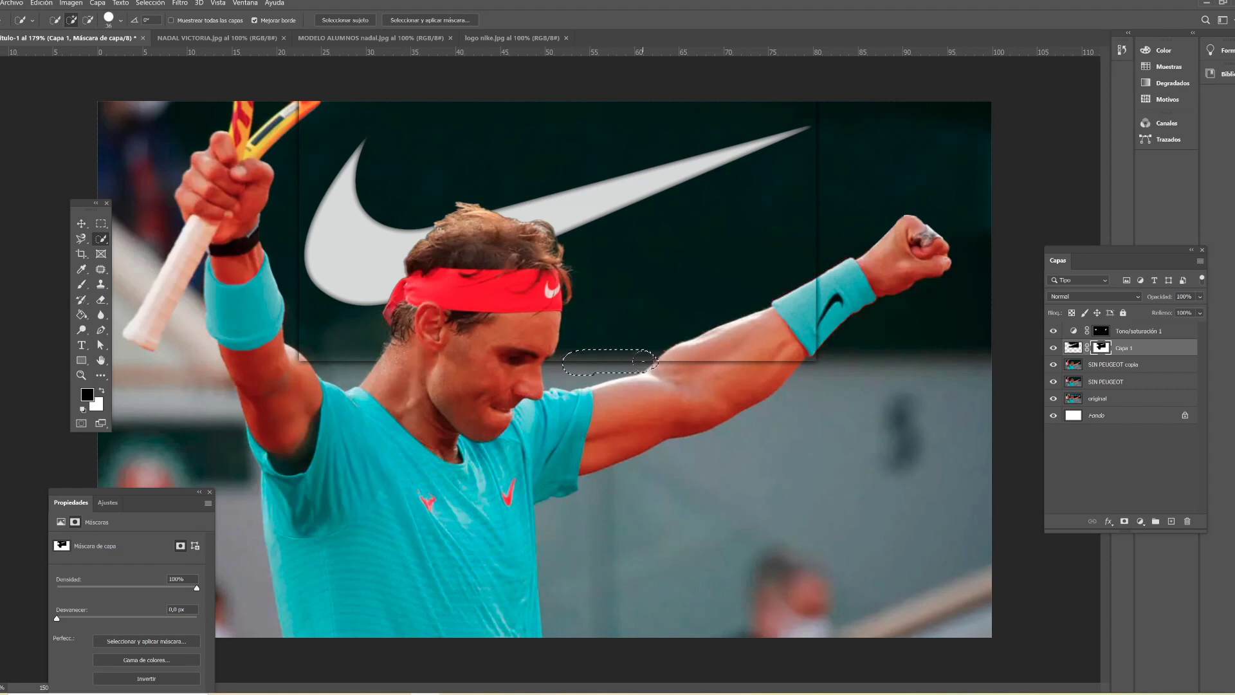
click(150, 3)
click(161, 26)
Step: Paint out the dark seams around the swoosh with a 101 px black brush, checking the mask
click(81, 284)
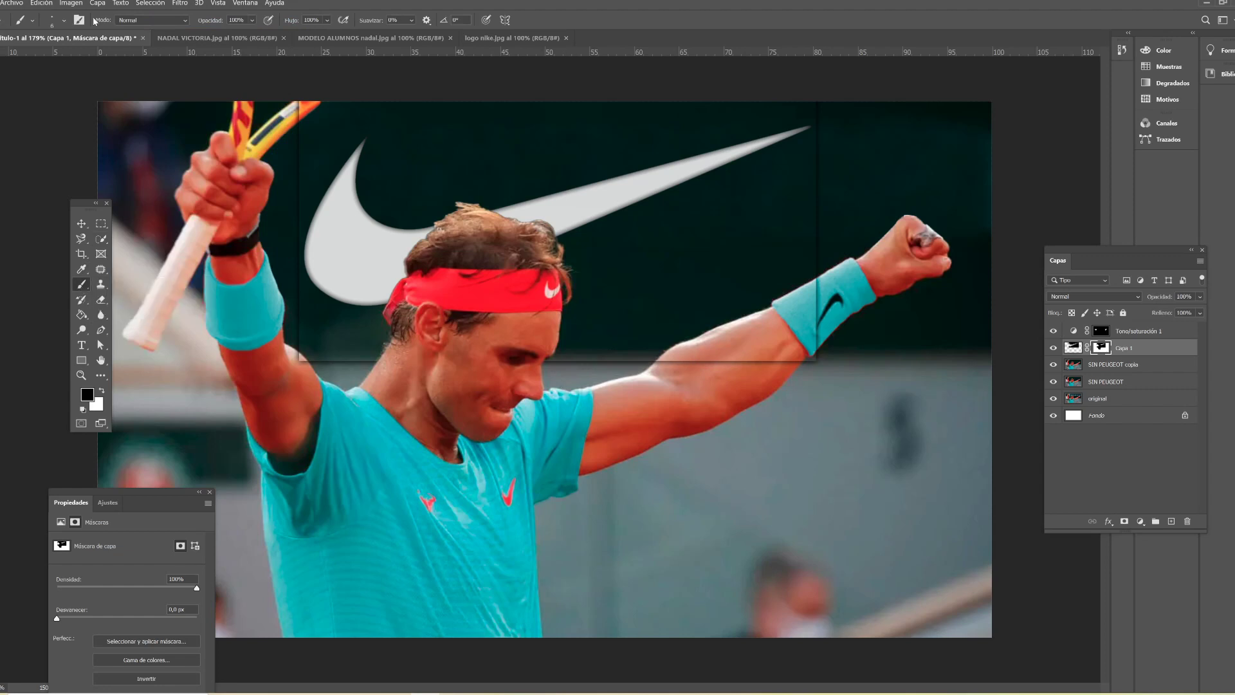
click(58, 26)
drag(55, 57, 81, 57)
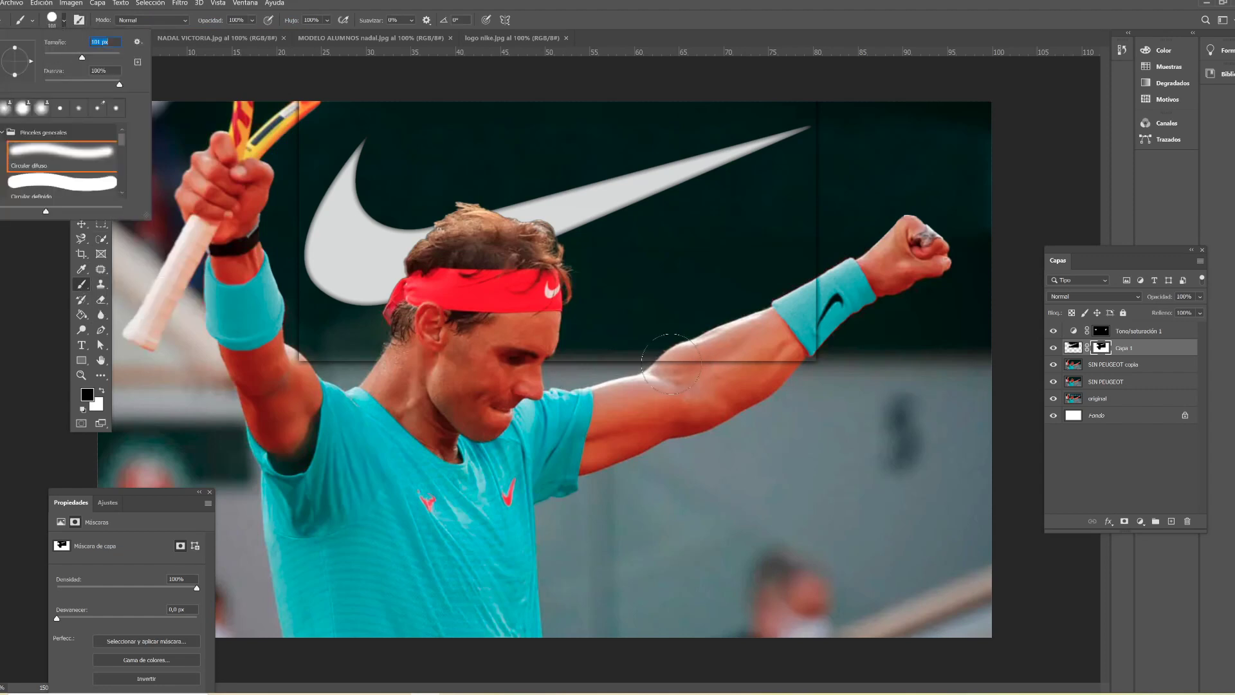
click(593, 347)
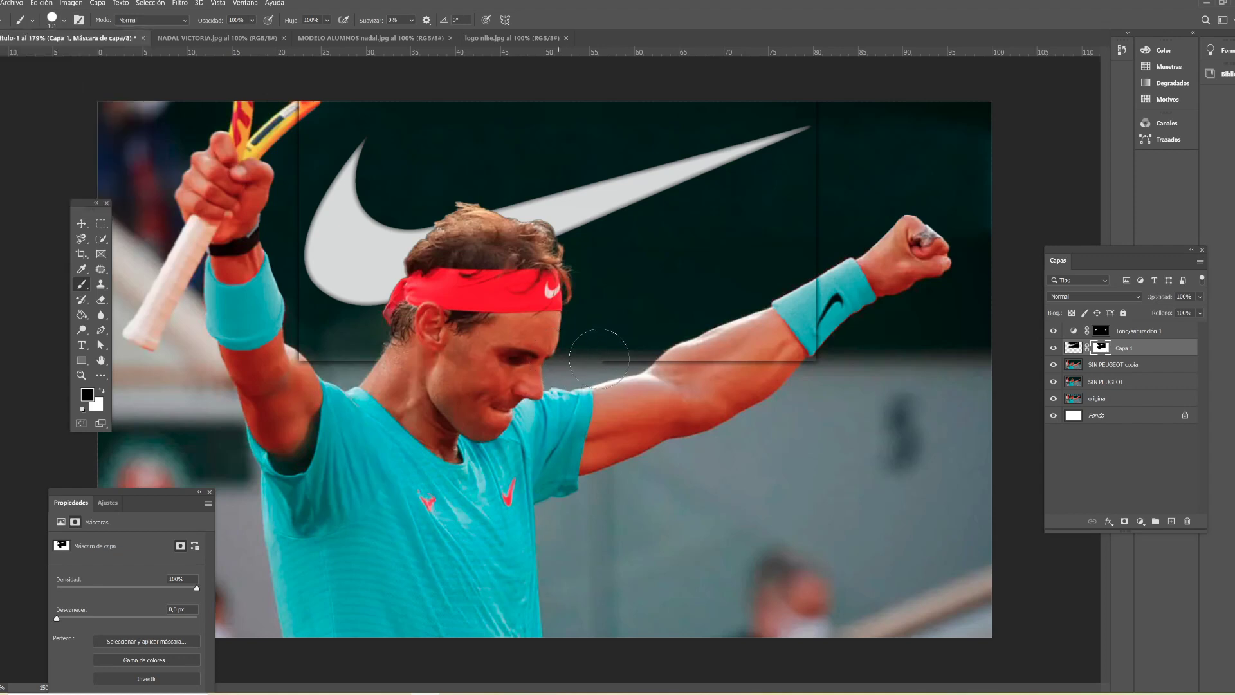
drag(800, 366, 845, 97)
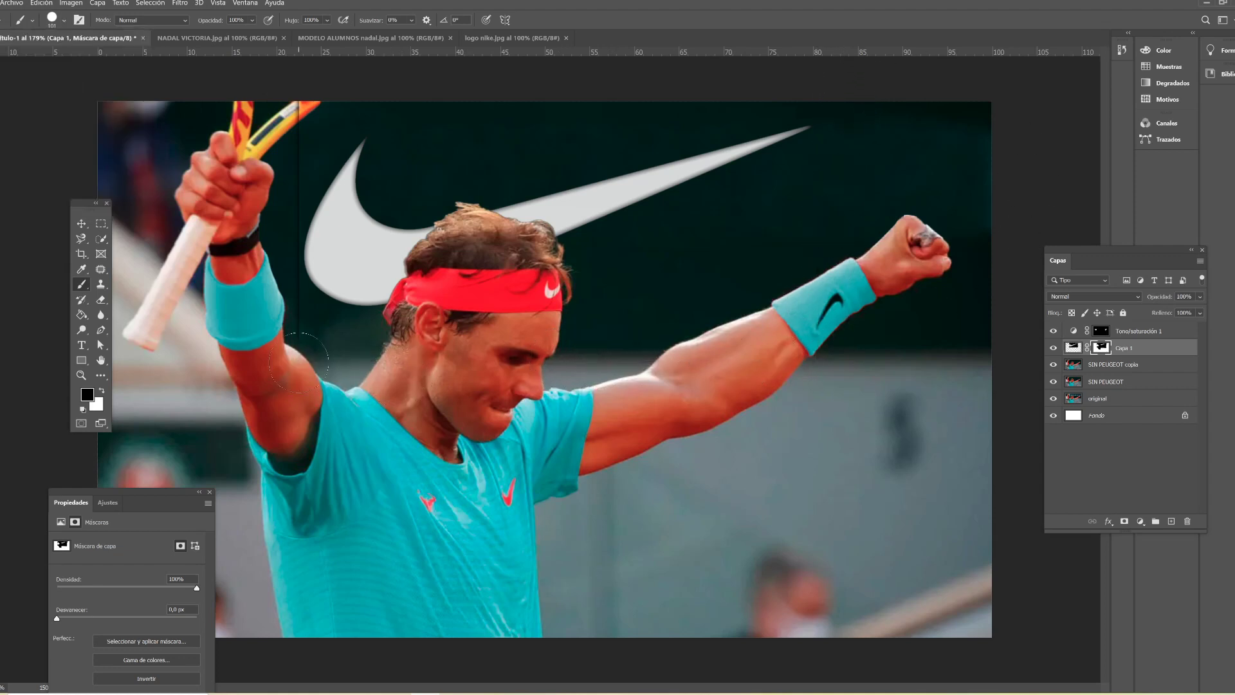
drag(283, 318, 294, 103)
drag(270, 232, 276, 277)
alt+click(1103, 348)
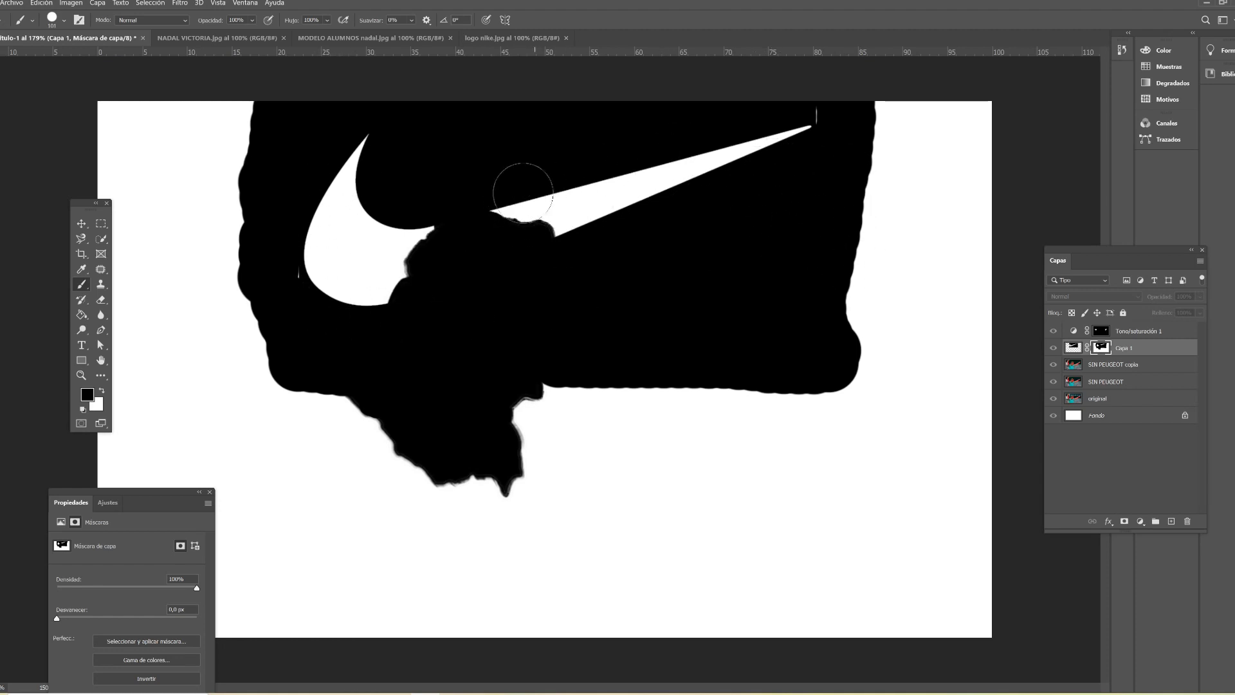
alt+click(1101, 348)
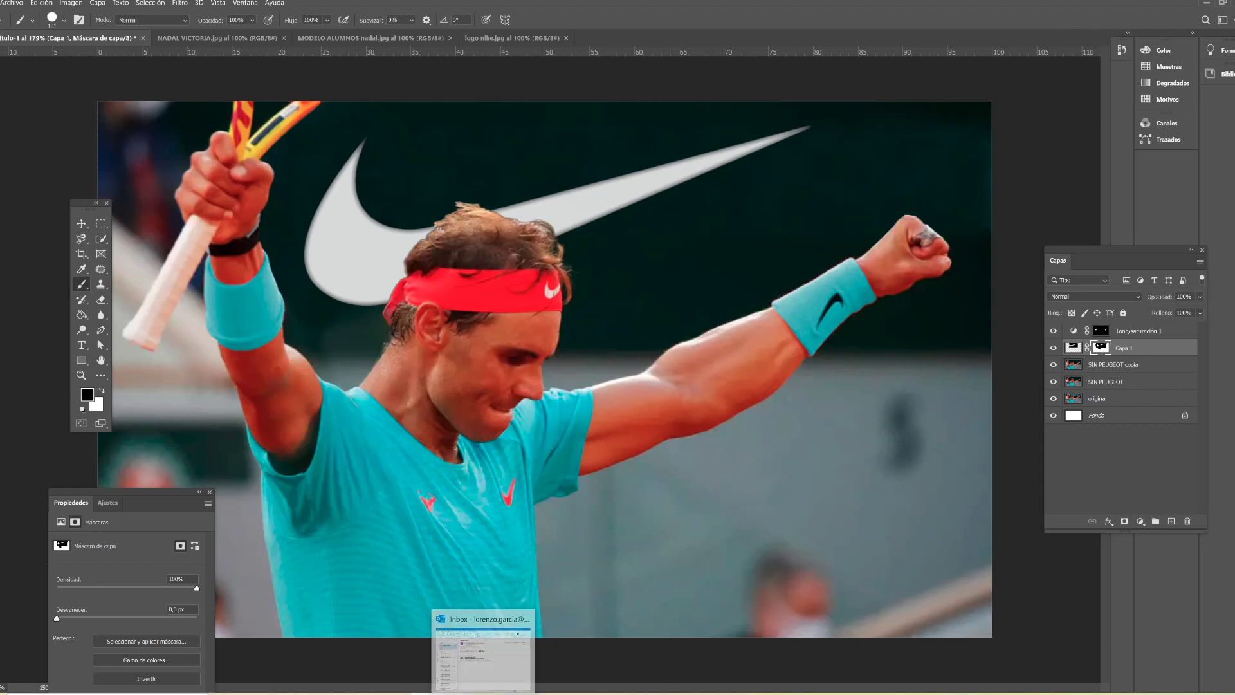
Step: Highlight the masking and Spanish flag task lines in yellow and minimize Word
click(361, 664)
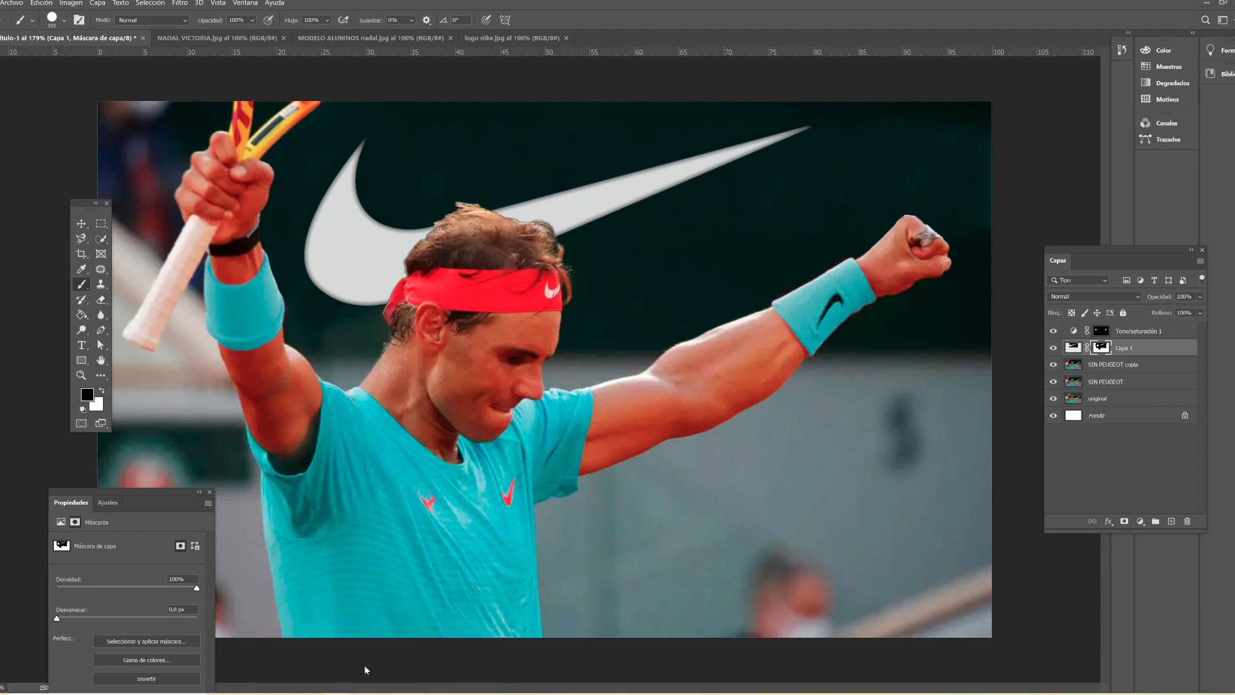
drag(991, 361, 756, 344)
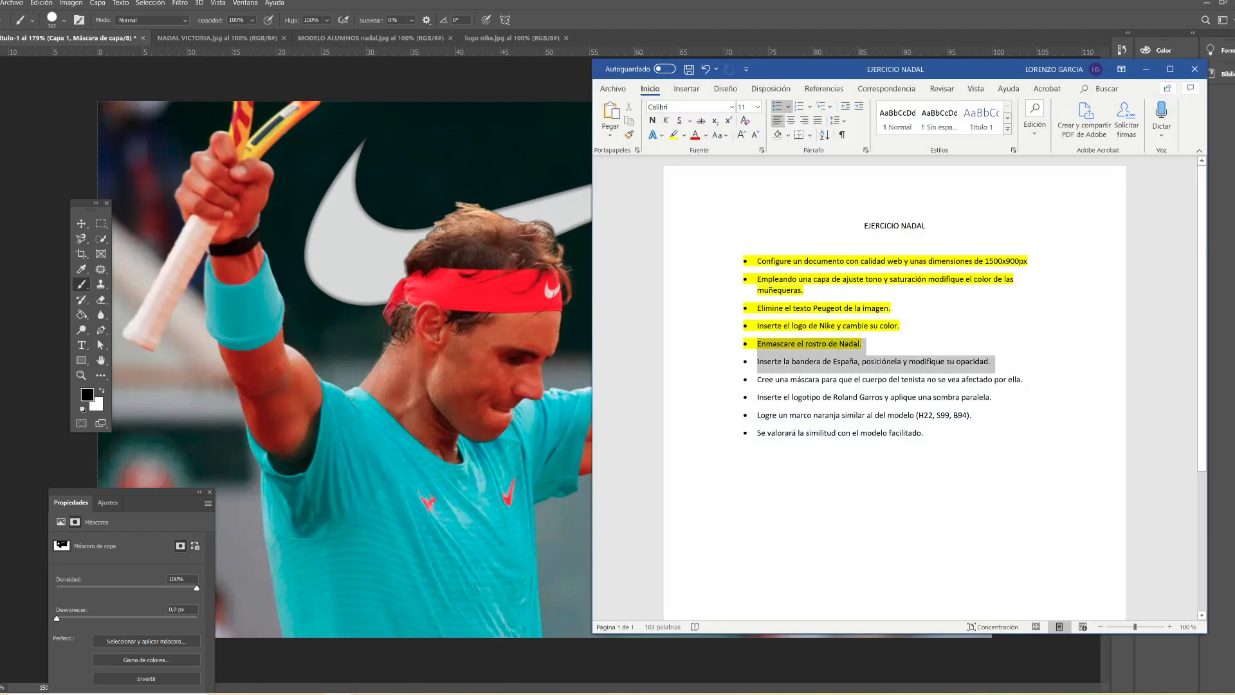
click(674, 136)
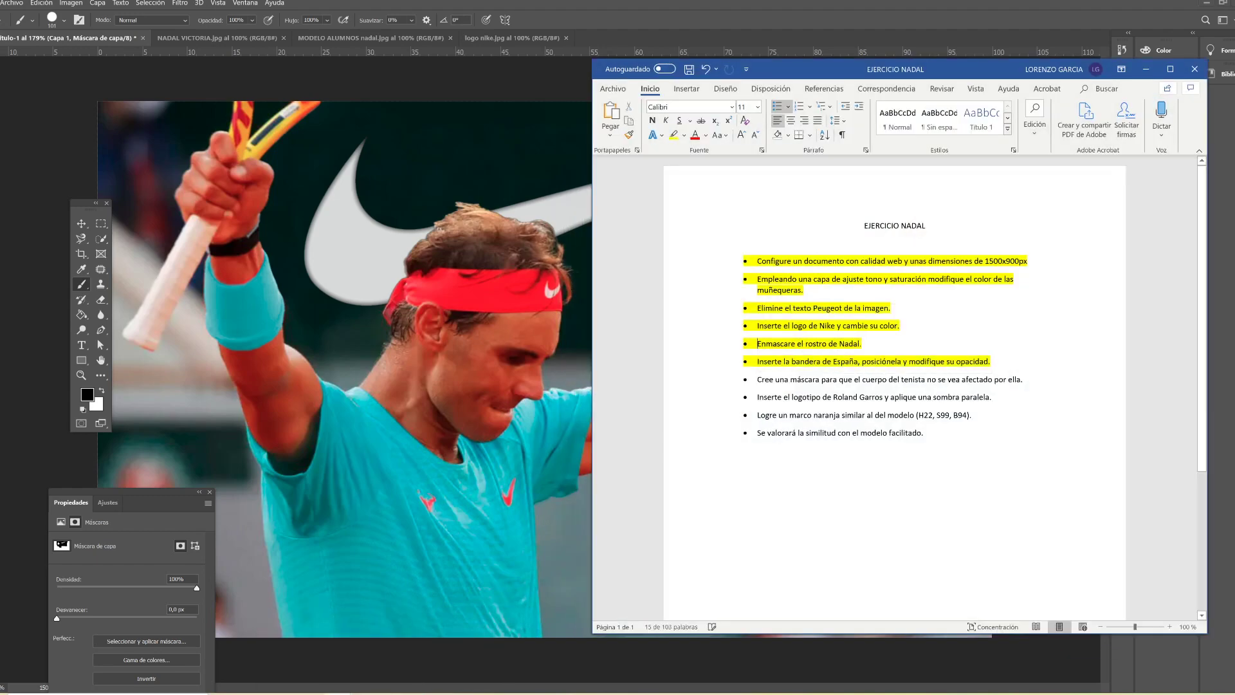
click(1145, 69)
click(17, 3)
Step: Open the 'bandera españa' image, keeping its colour profile unchanged
click(29, 27)
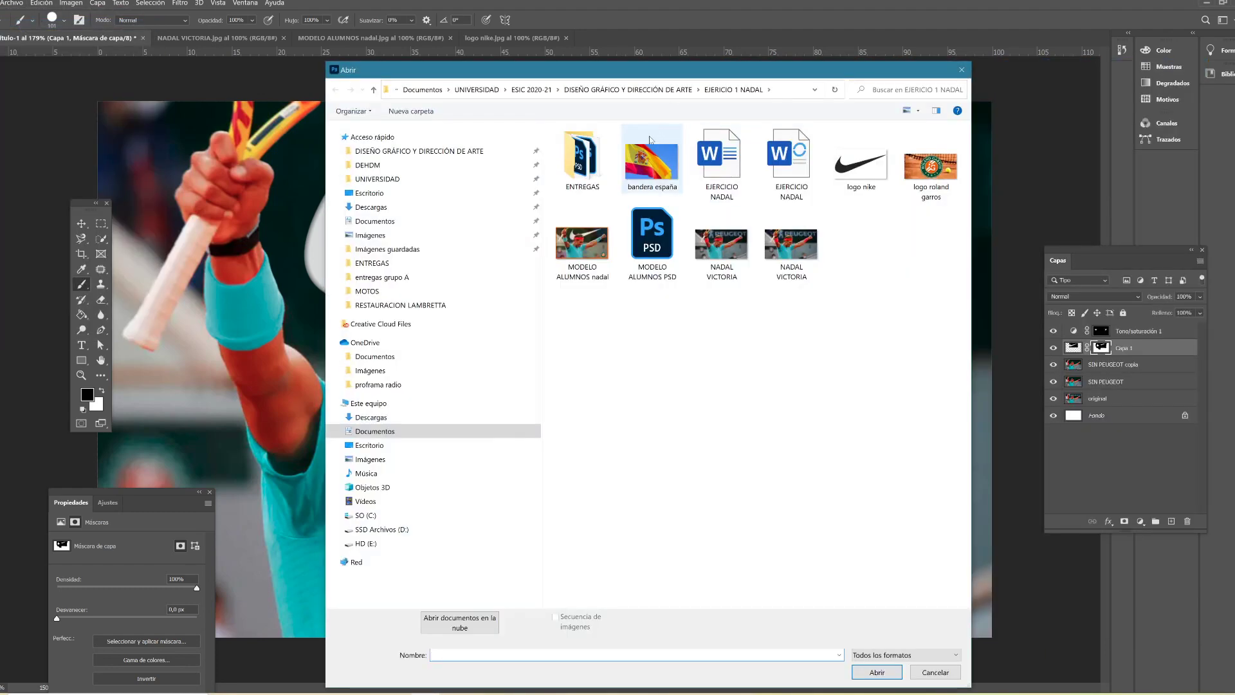
click(651, 161)
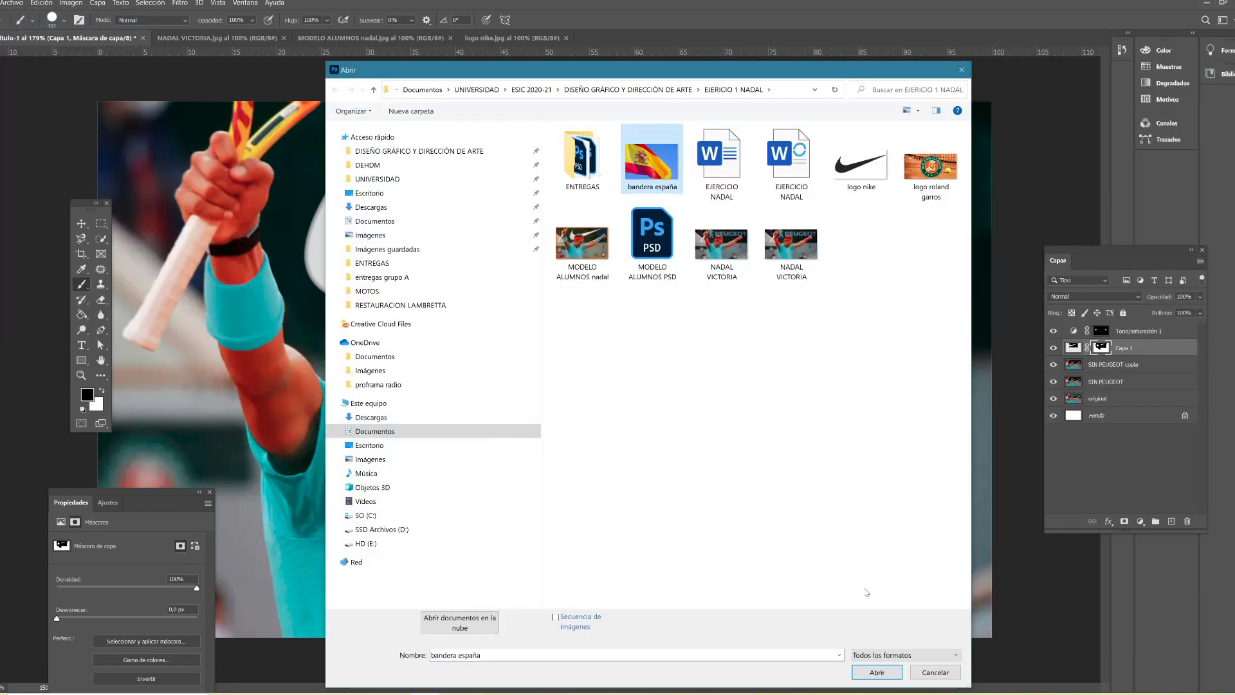
click(877, 672)
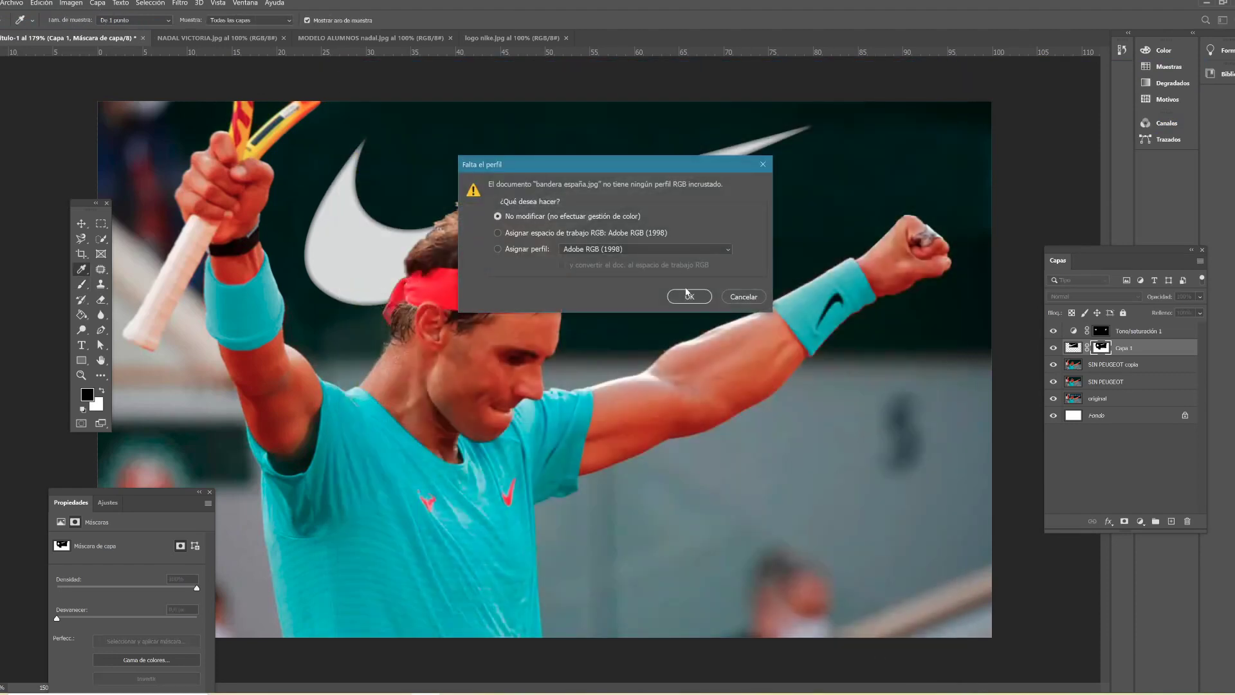
click(687, 295)
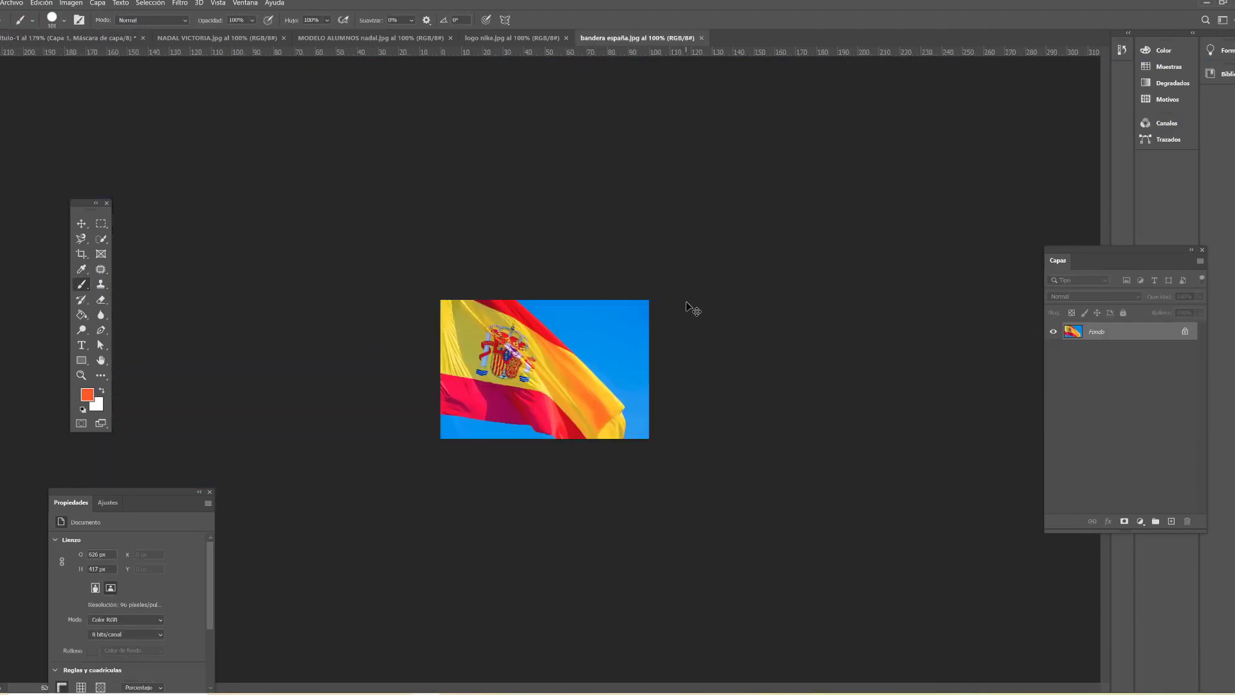
Step: Paste the flag into Sin título-1 and scale it to cover the whole canvas
click(74, 39)
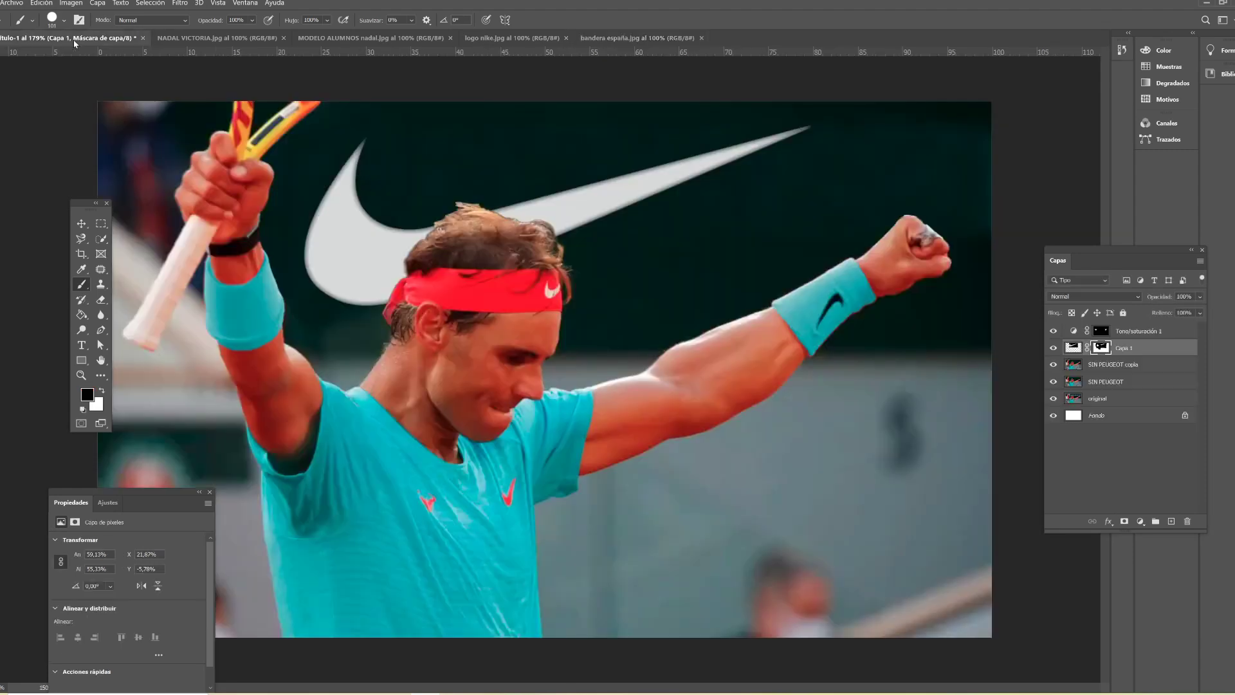
key(ctrl+v)
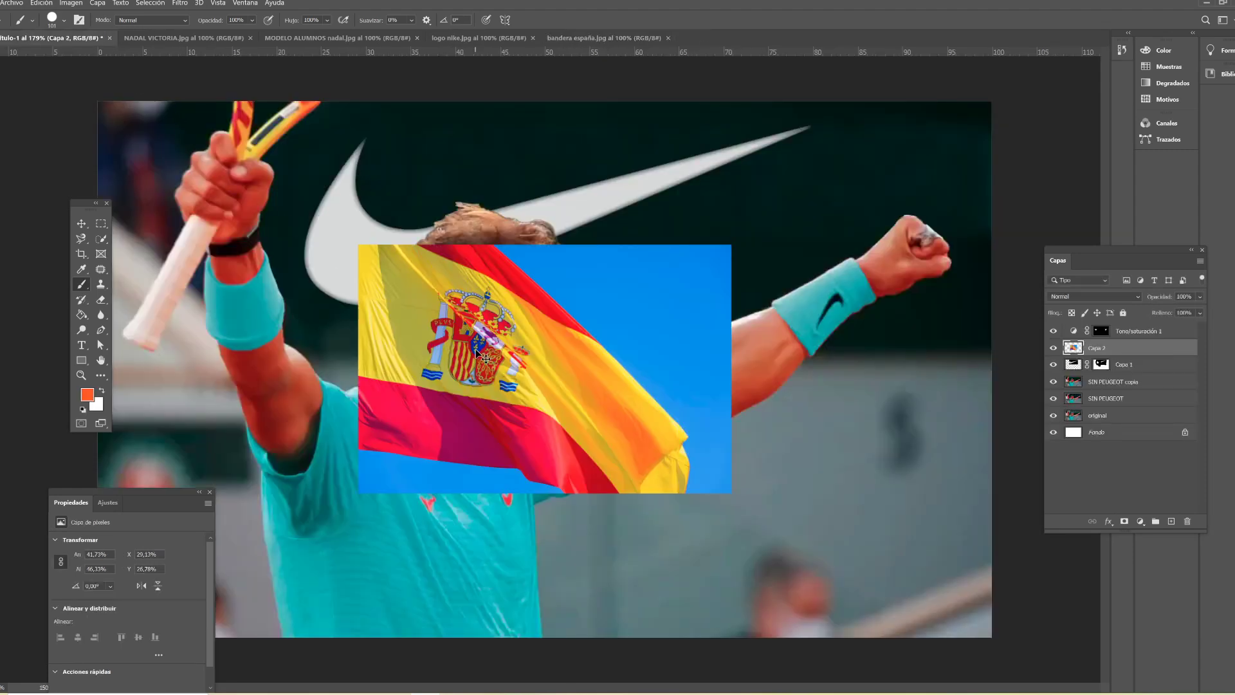
key(ctrl+t)
drag(358, 246, 63, 47)
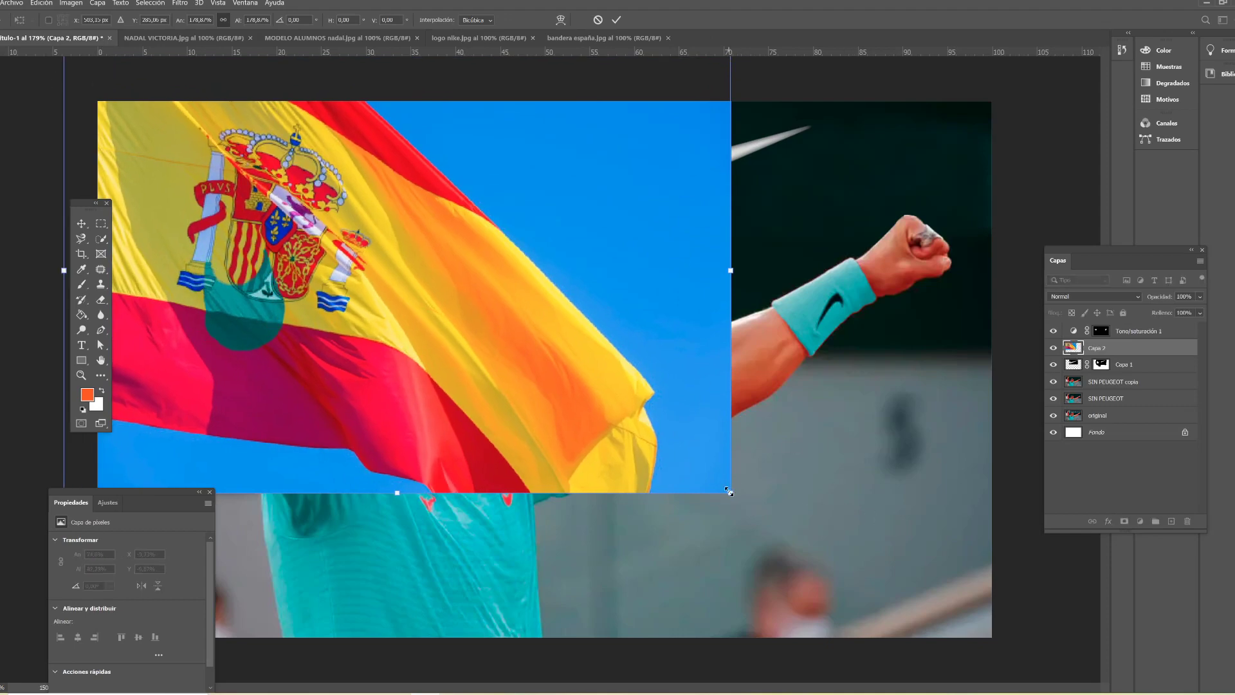
drag(729, 492, 994, 668)
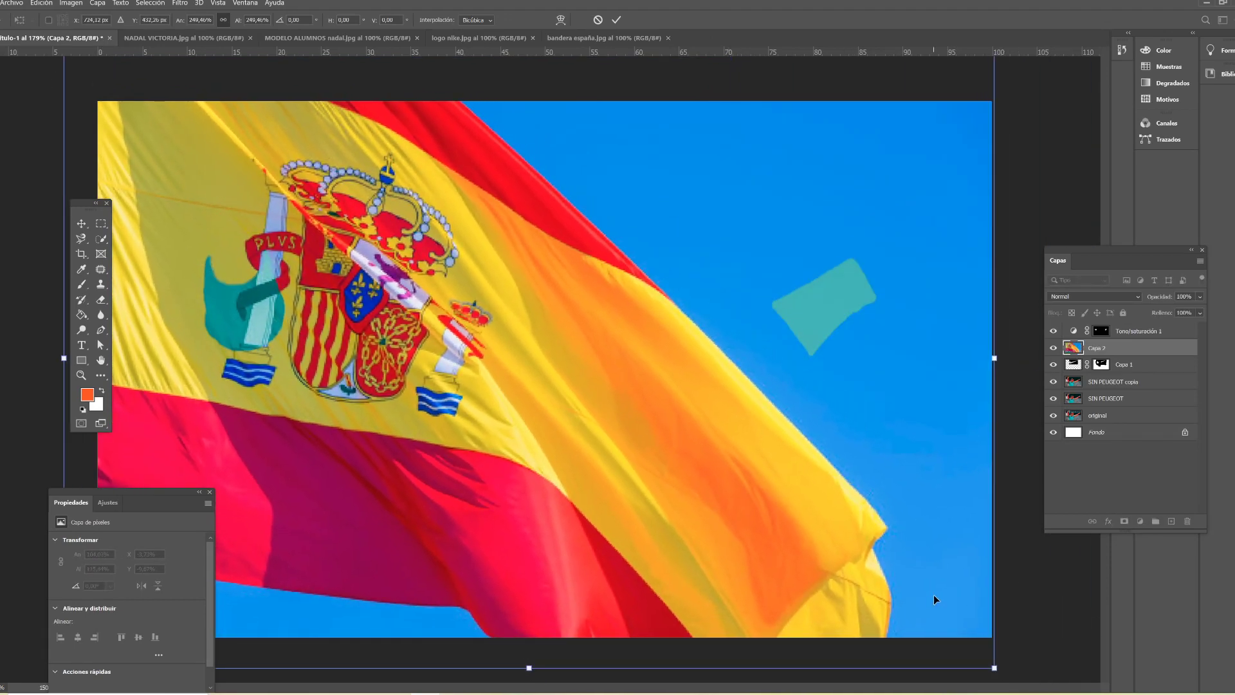
drag(934, 598, 952, 584)
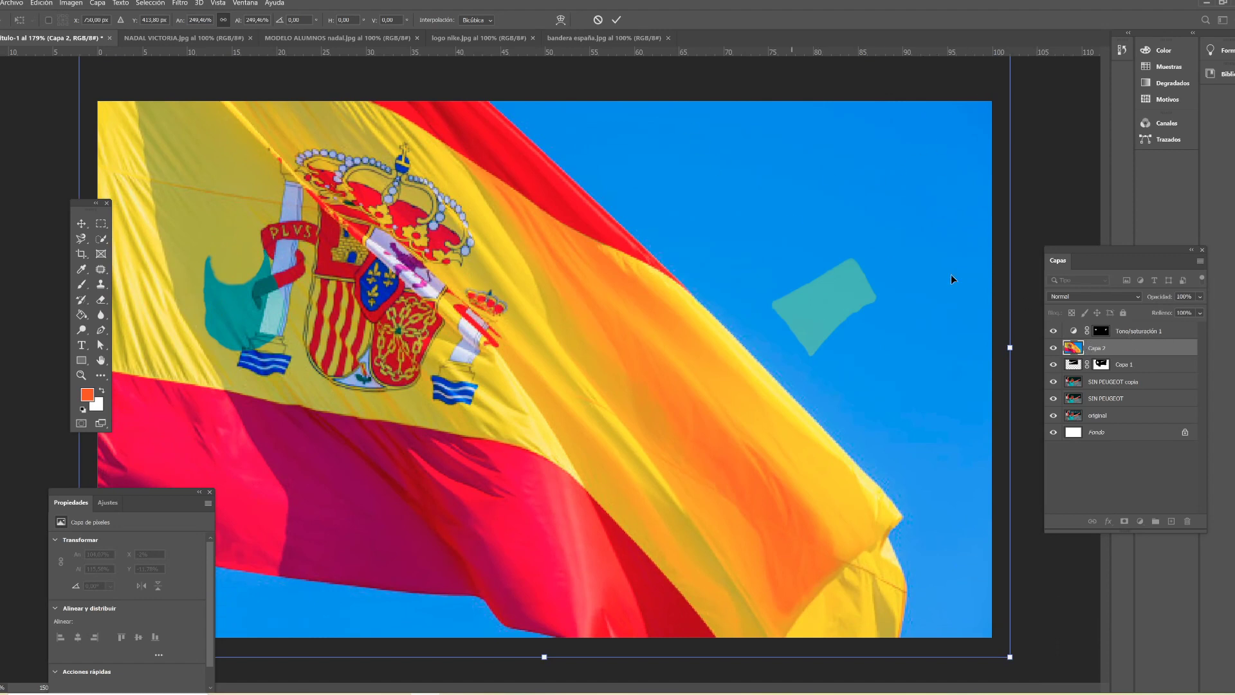
click(616, 19)
Step: Move the flag layer above Tono/saturación 1, rename it 'bandera', and lower its opacity
drag(1117, 354, 1116, 326)
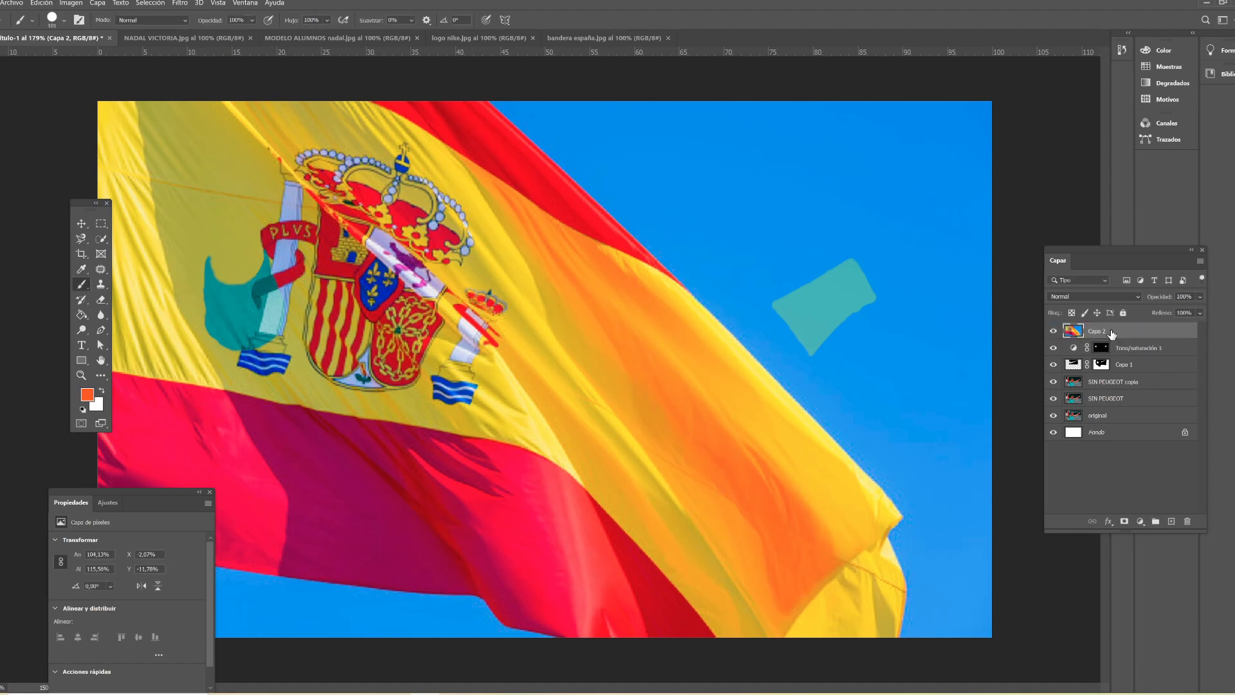
double_click(1101, 330)
text(bandera)
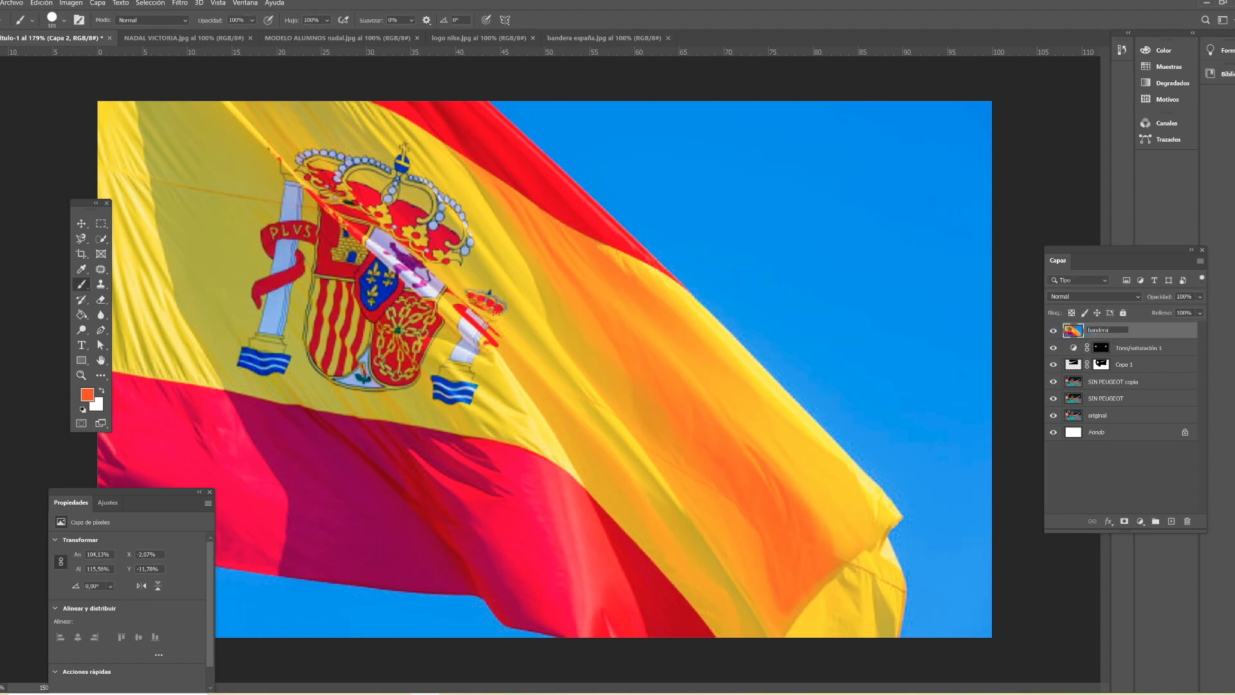
key(Return)
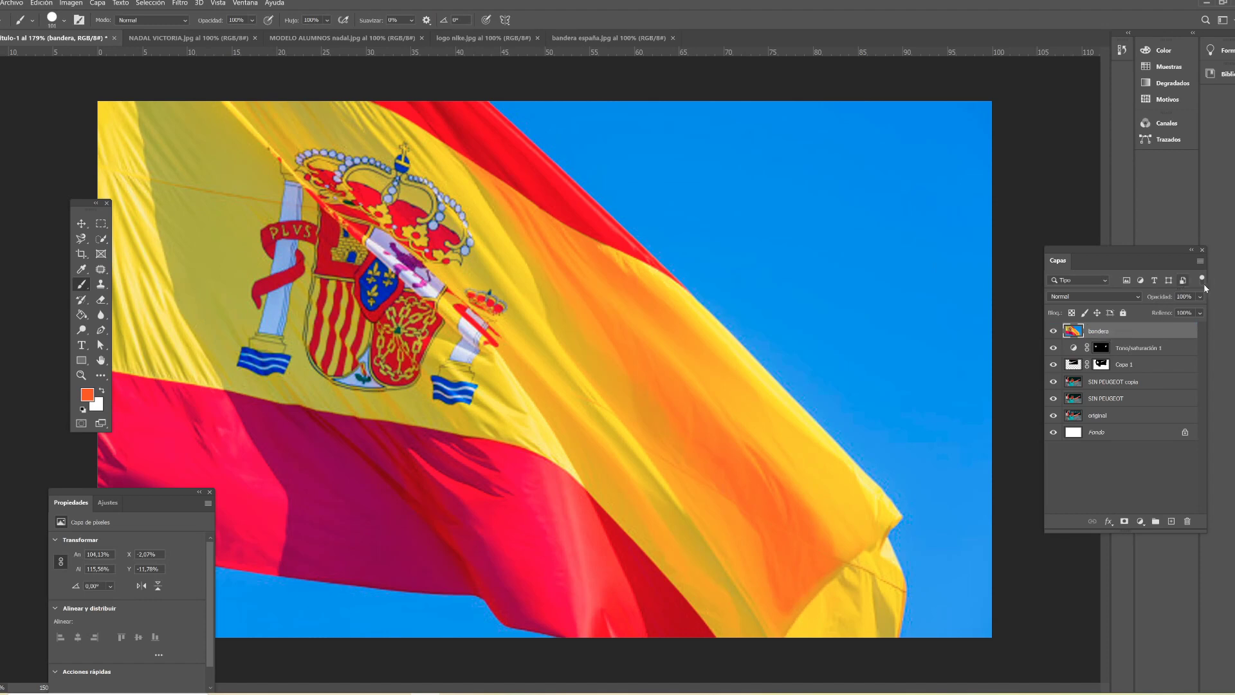
drag(1175, 317, 1159, 313)
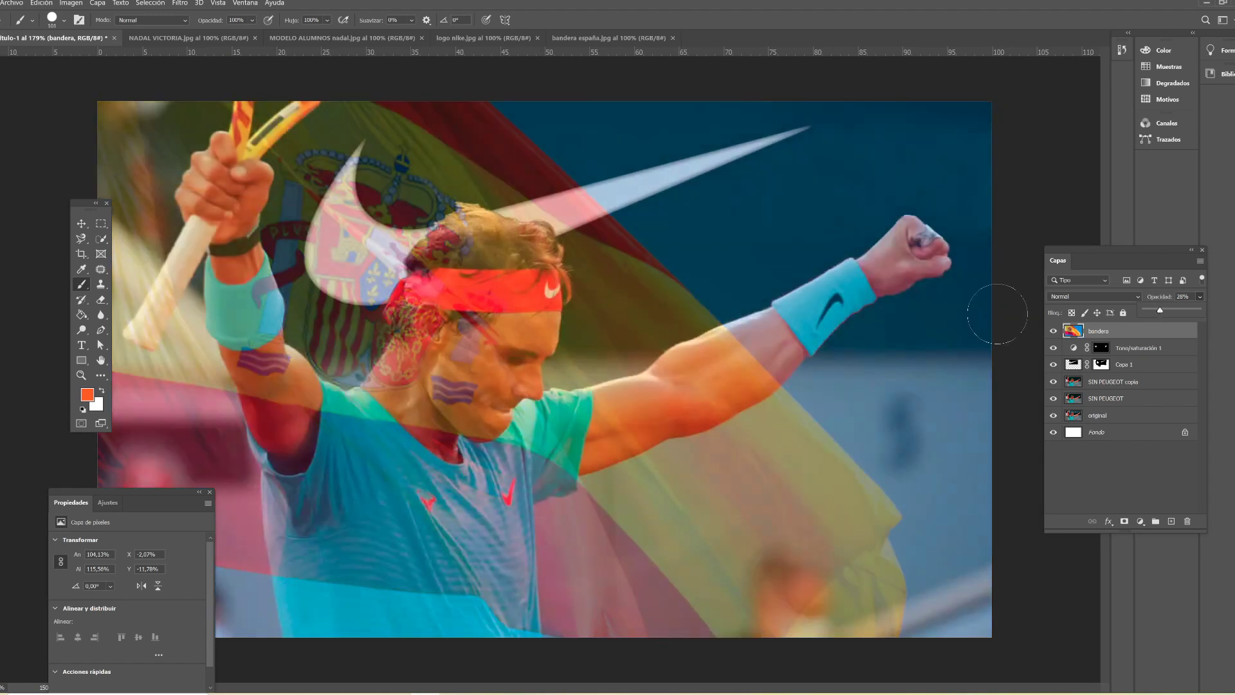
Step: Reposition and enlarge the flag to about 108% over Nadal, fading it to 21% opacity
click(81, 223)
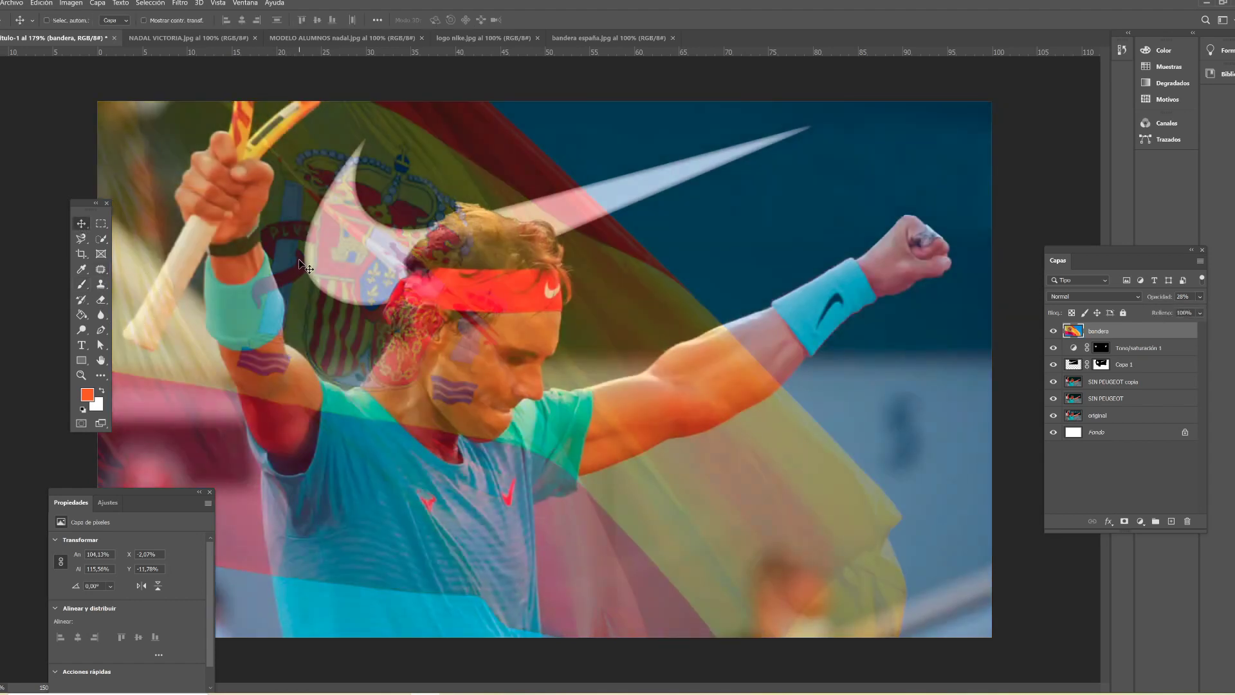
drag(299, 259, 345, 275)
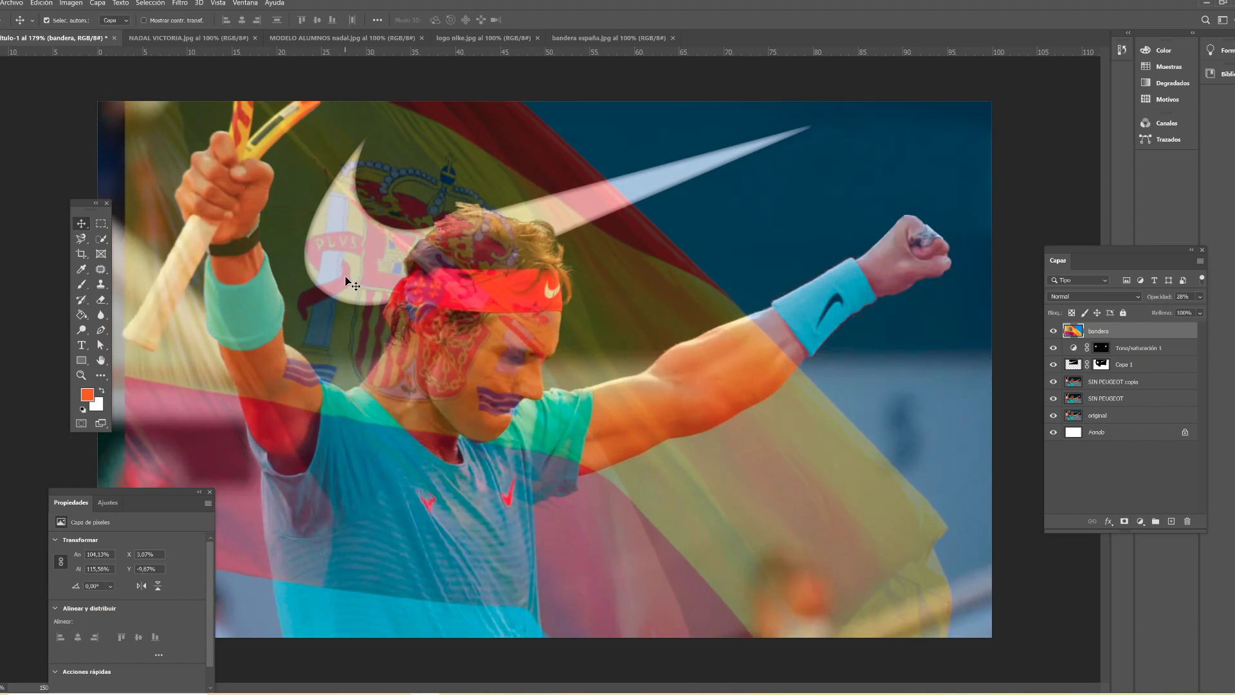
key(ctrl+t)
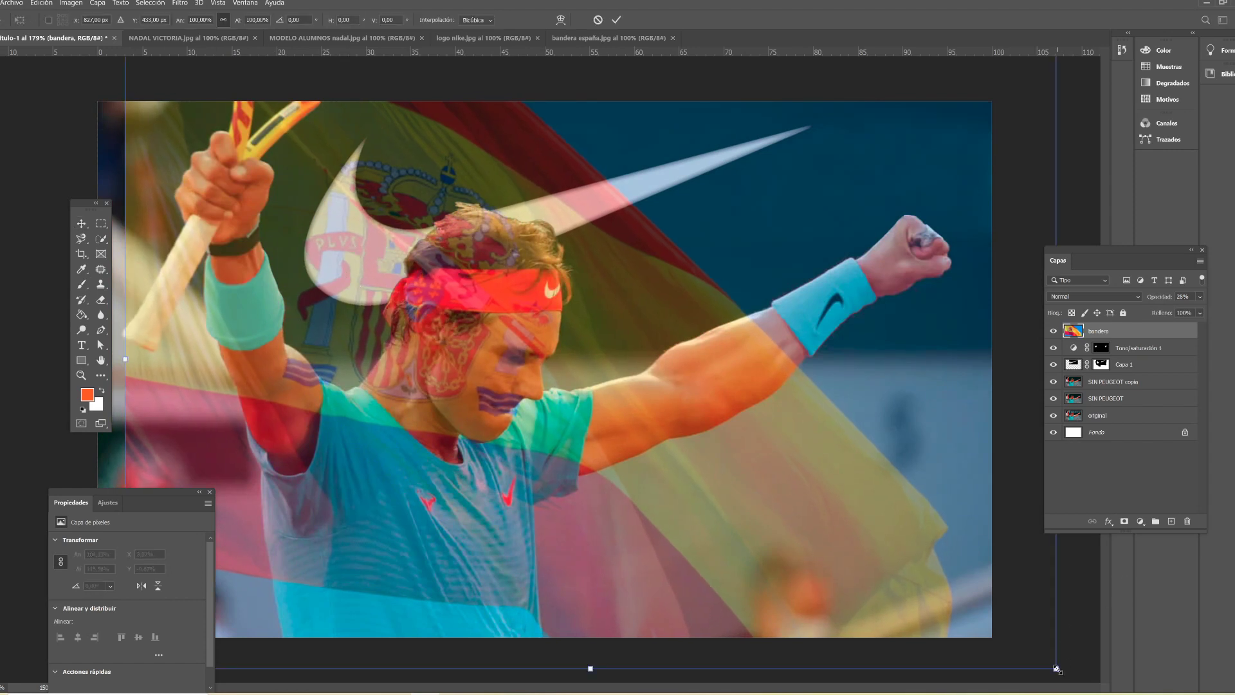
drag(1056, 668, 1161, 680)
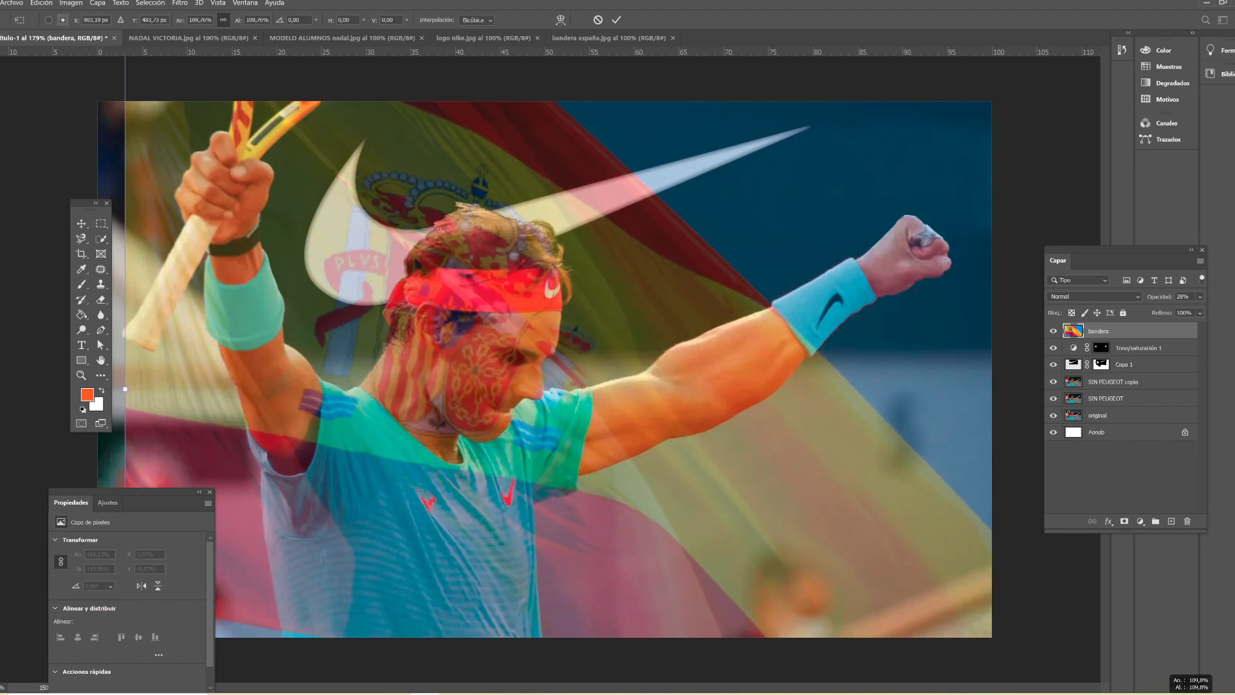
drag(839, 532, 816, 518)
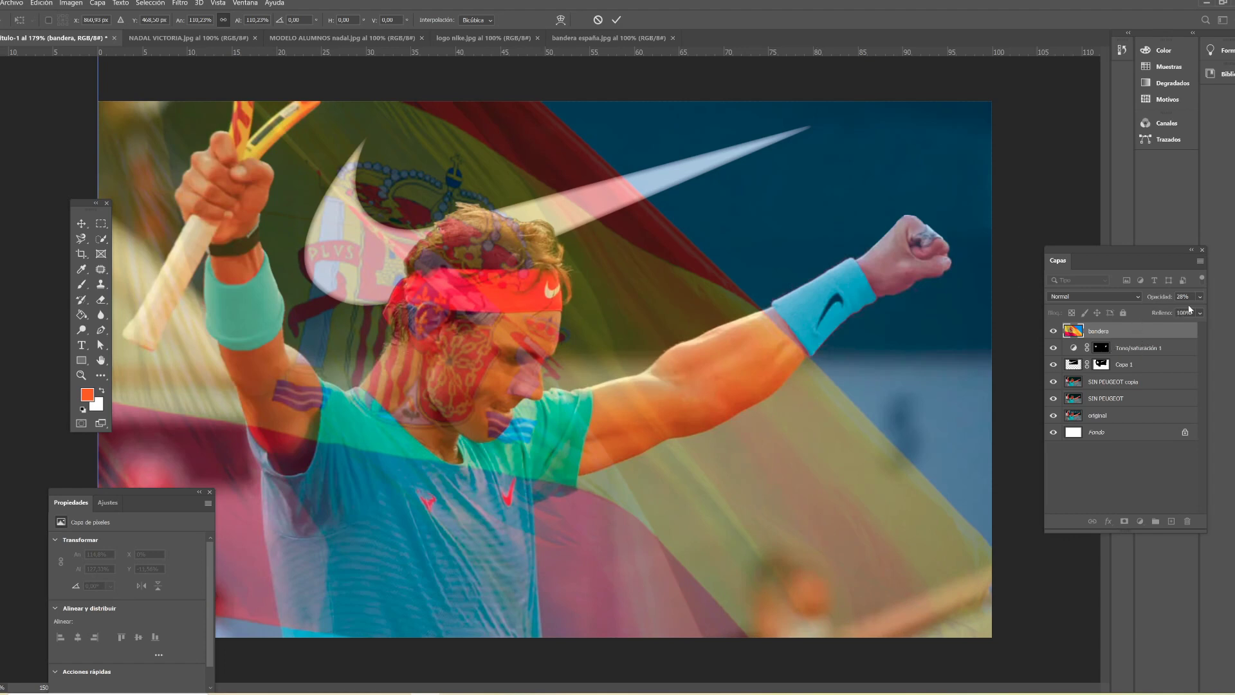
click(1200, 297)
drag(1166, 311, 1156, 315)
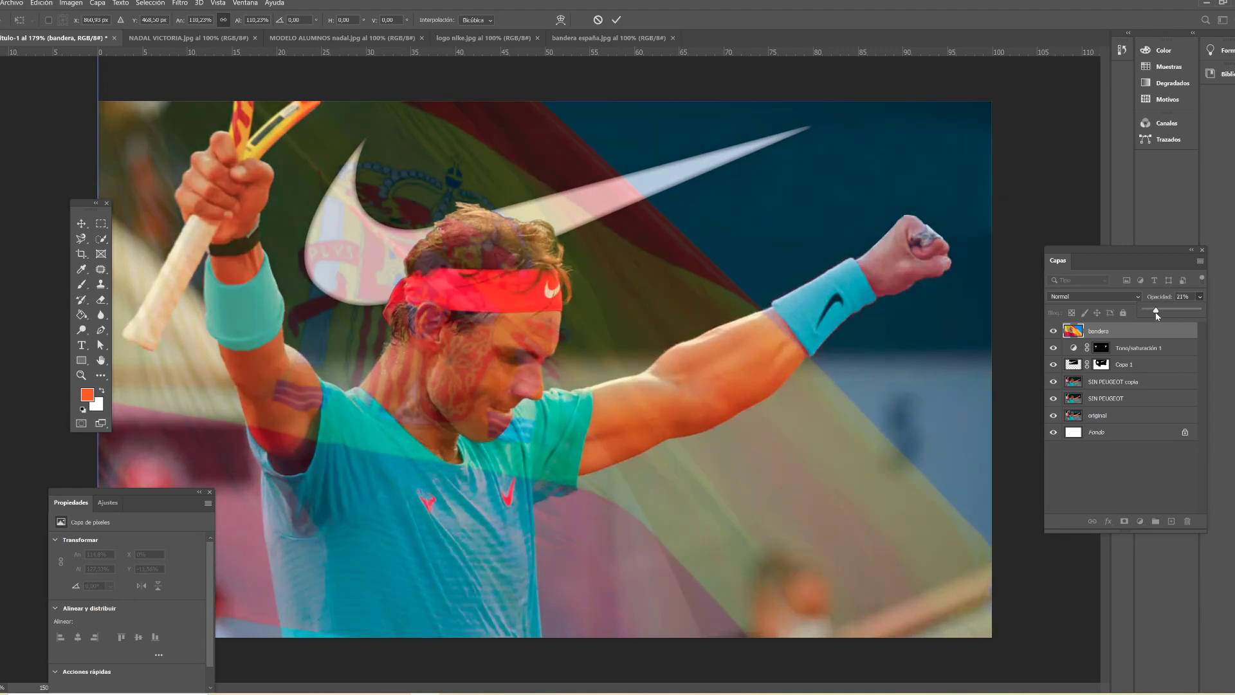
key(Return)
click(616, 20)
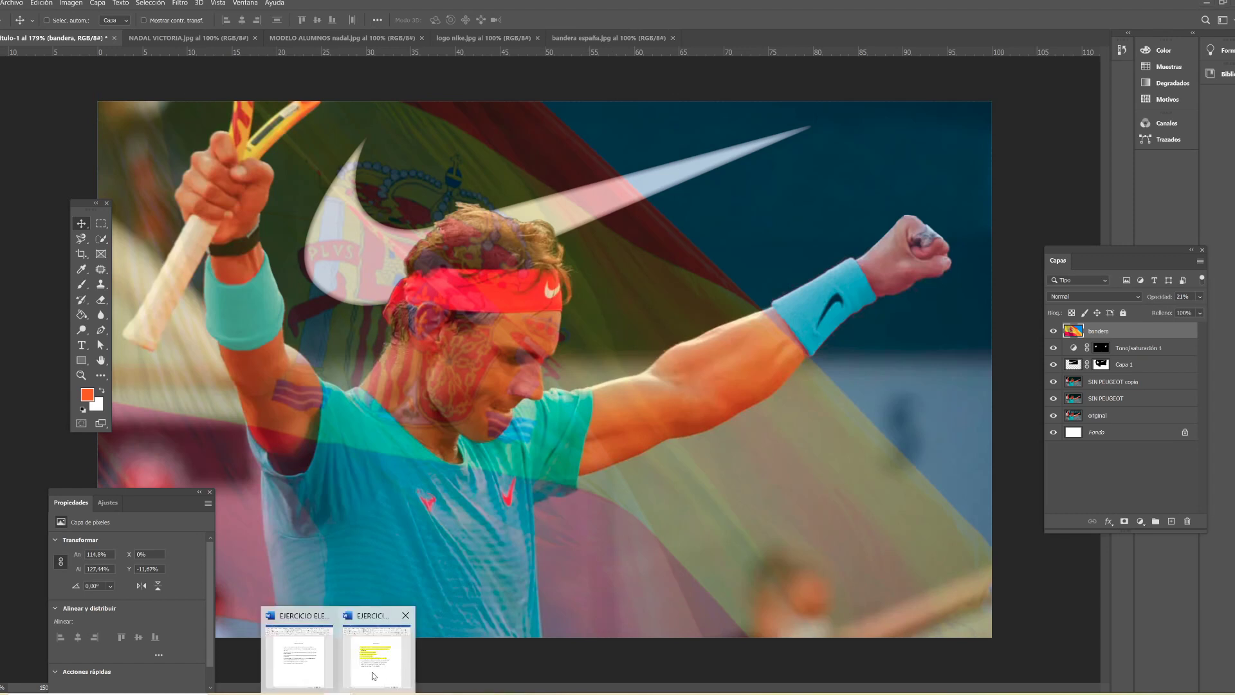
Step: Highlight the 'Cree una máscara…' task yellow in Word, then select the SIN PEUGEOT copia layer
click(376, 646)
drag(756, 380, 1028, 379)
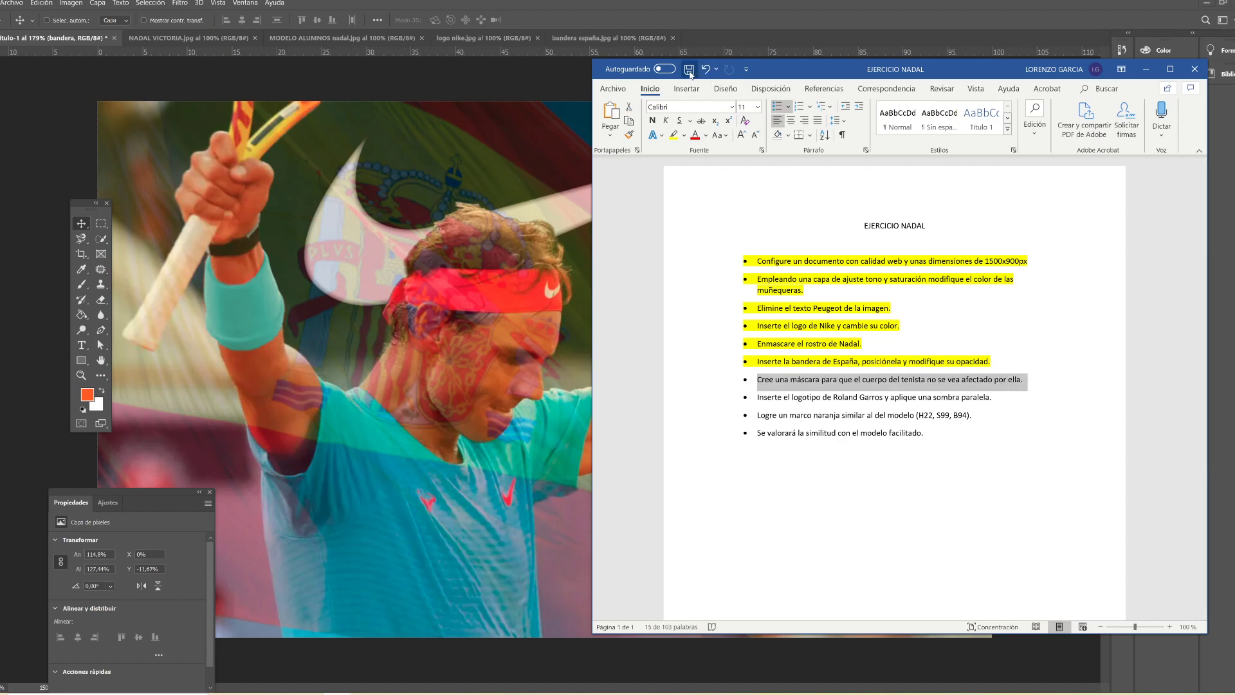
click(673, 135)
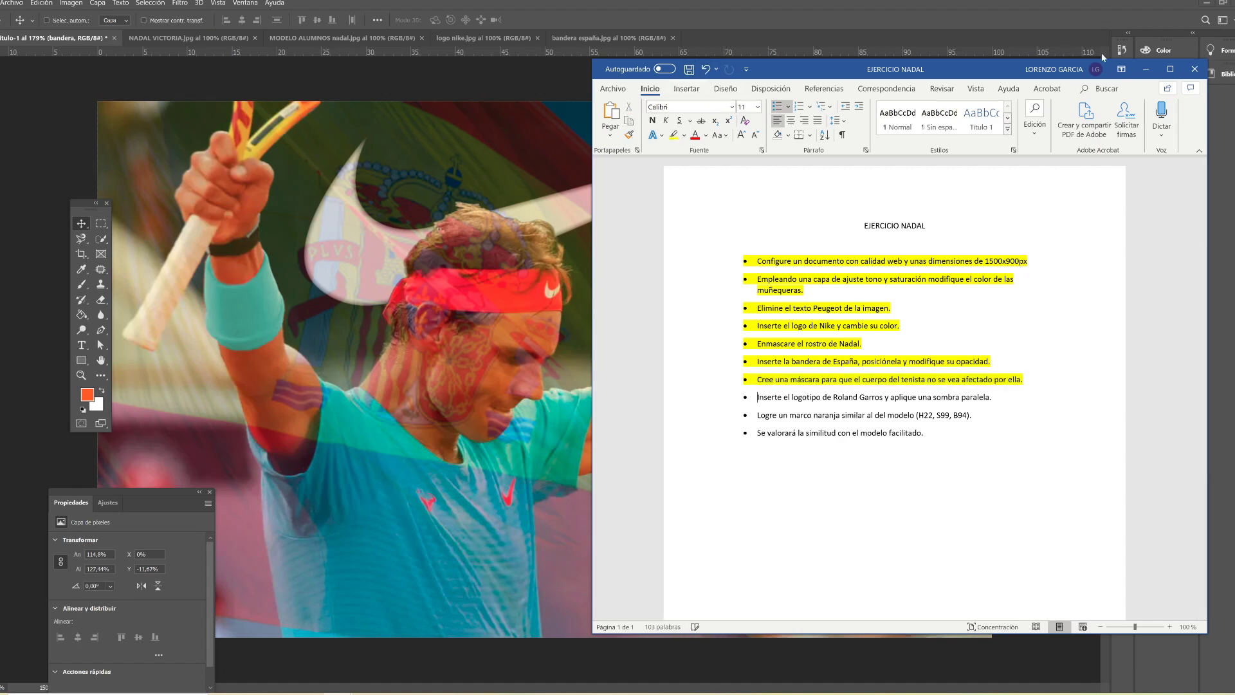
click(1145, 69)
click(1106, 382)
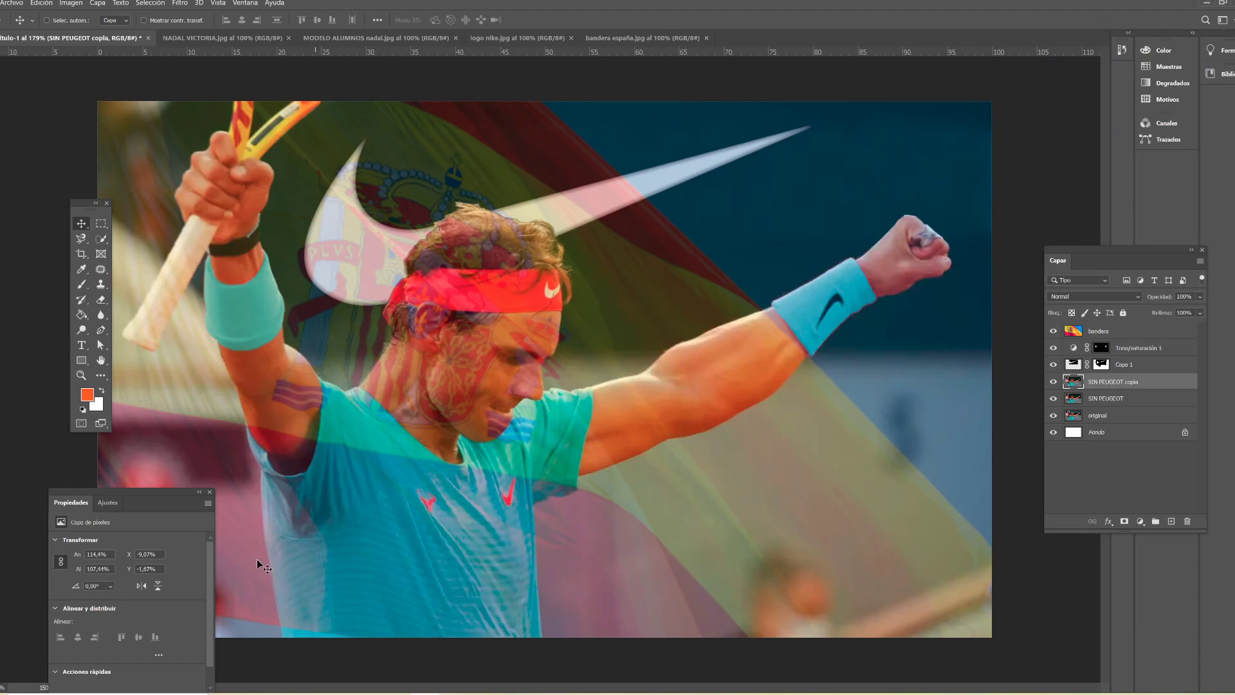
Step: Quick-select Nadal's body, head and outstretched arm on SIN PEUGEOT copia
click(100, 239)
click(124, 249)
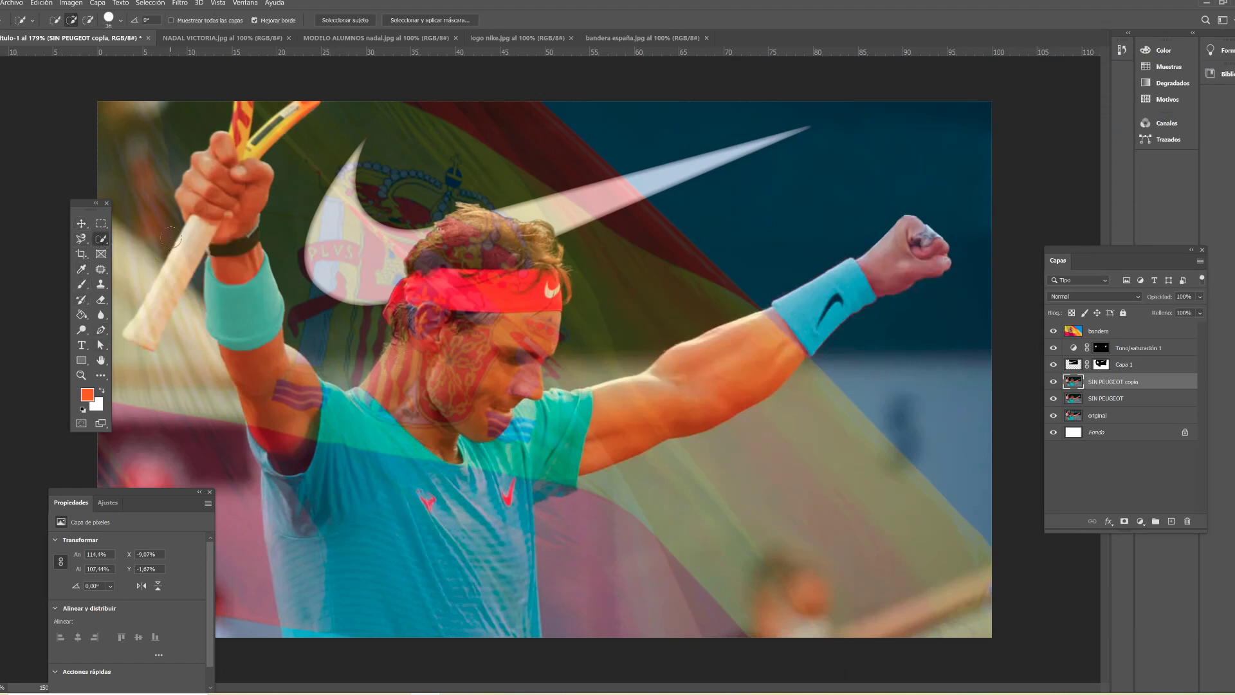
drag(216, 180, 418, 444)
drag(453, 301, 896, 269)
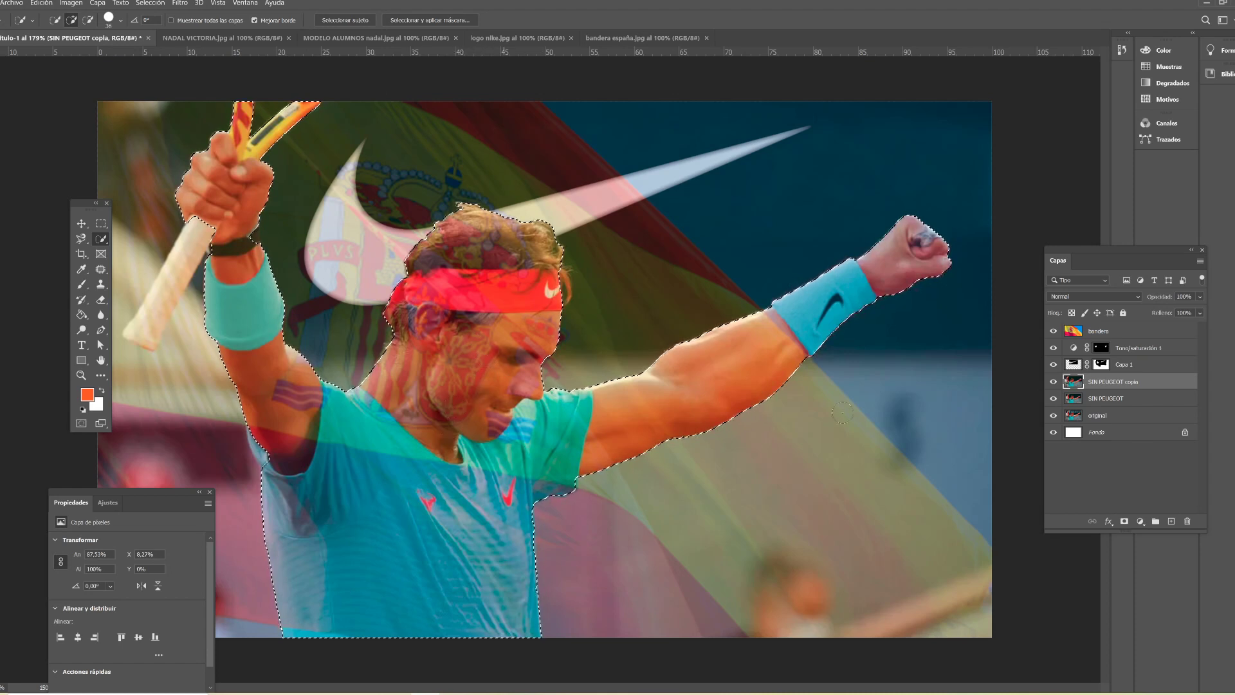
Step: Add an inverted layer mask to bandera so the flag skips Nadal's body
click(1103, 332)
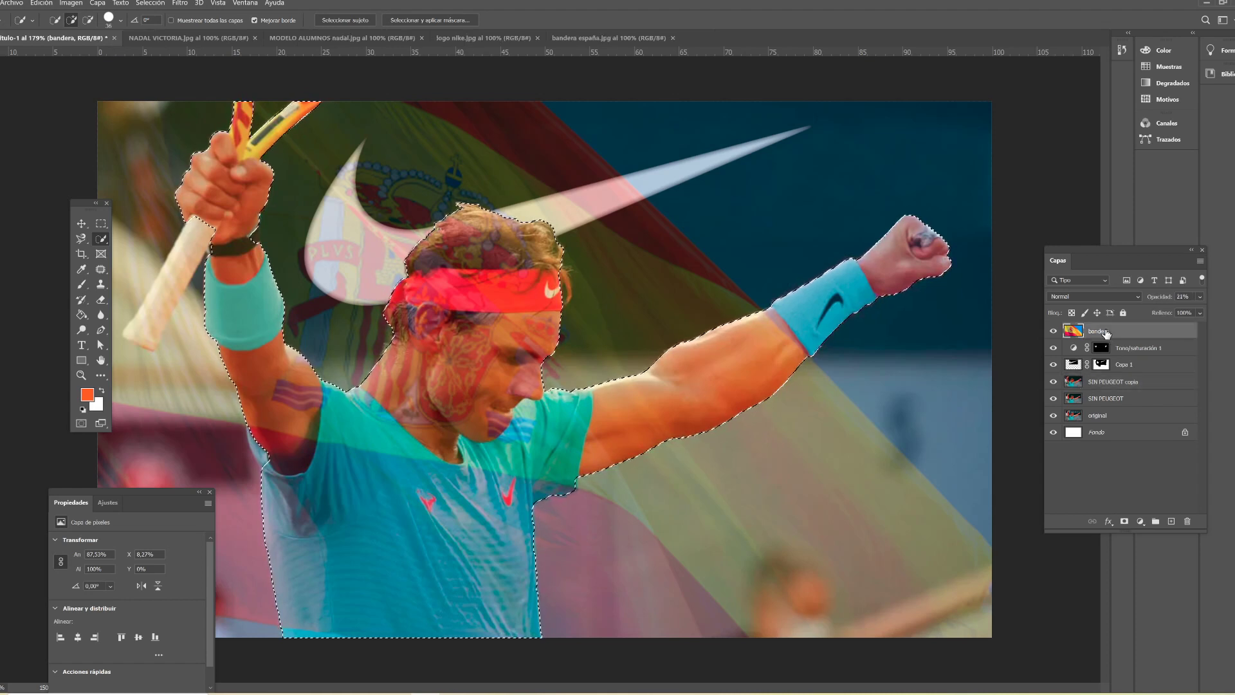
click(1124, 523)
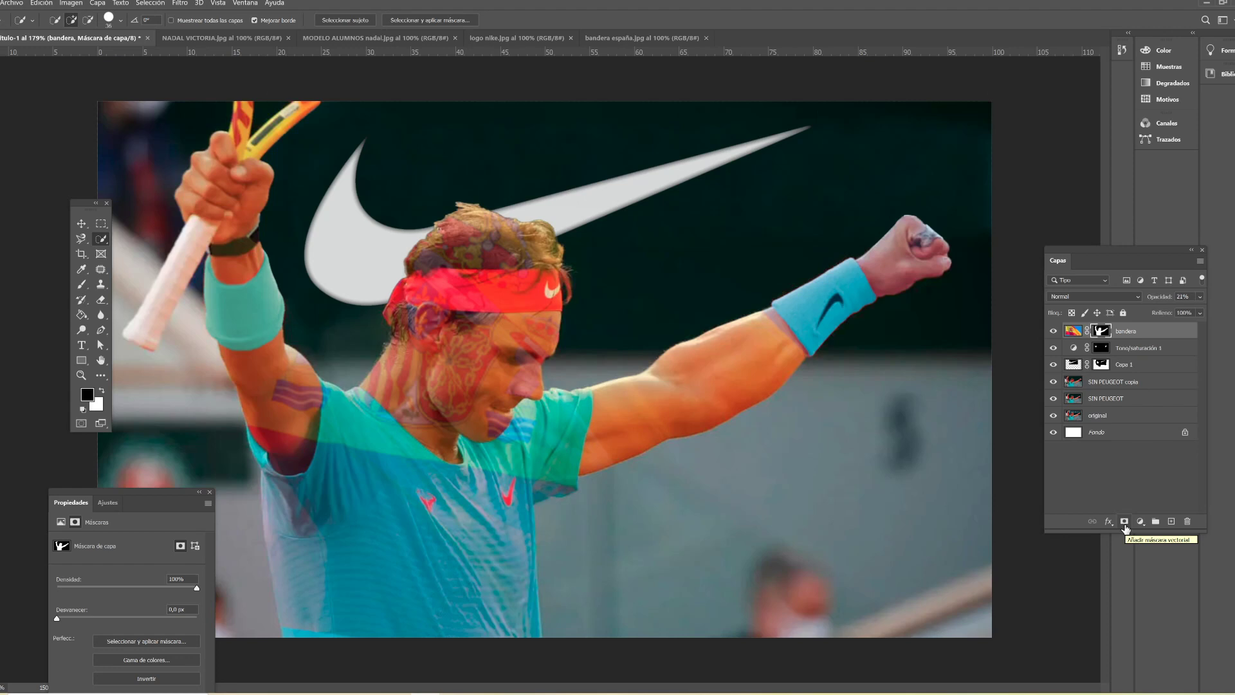
key(ctrl+i)
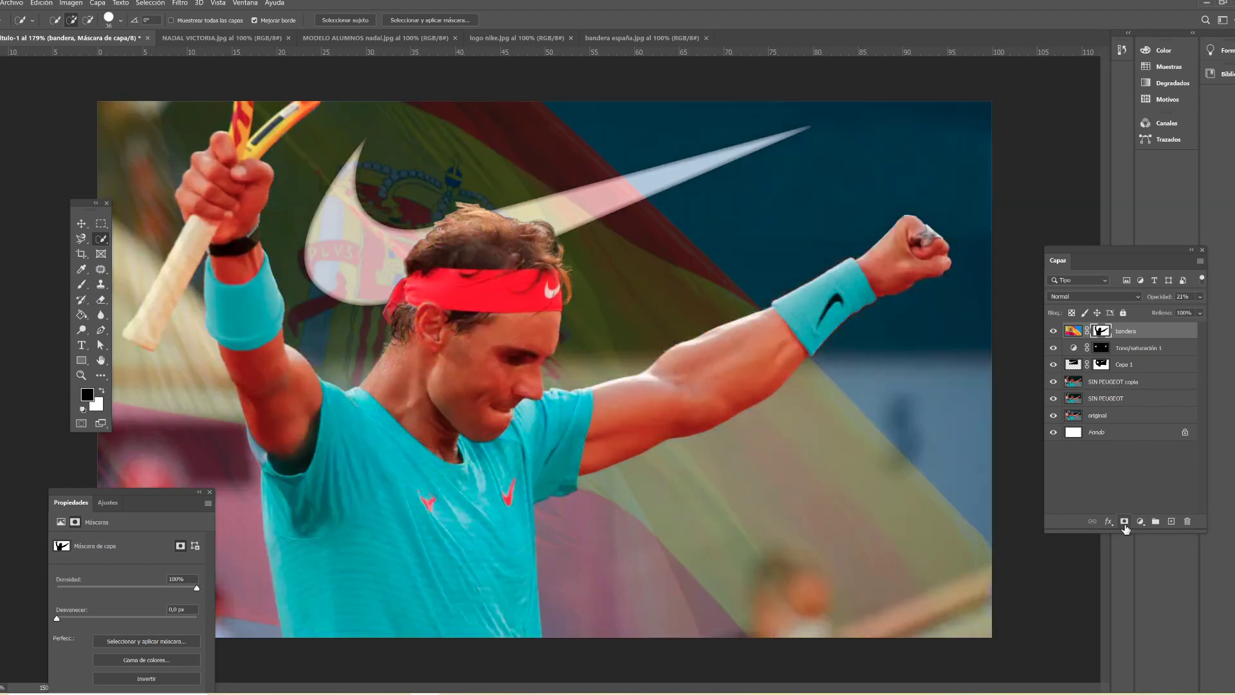
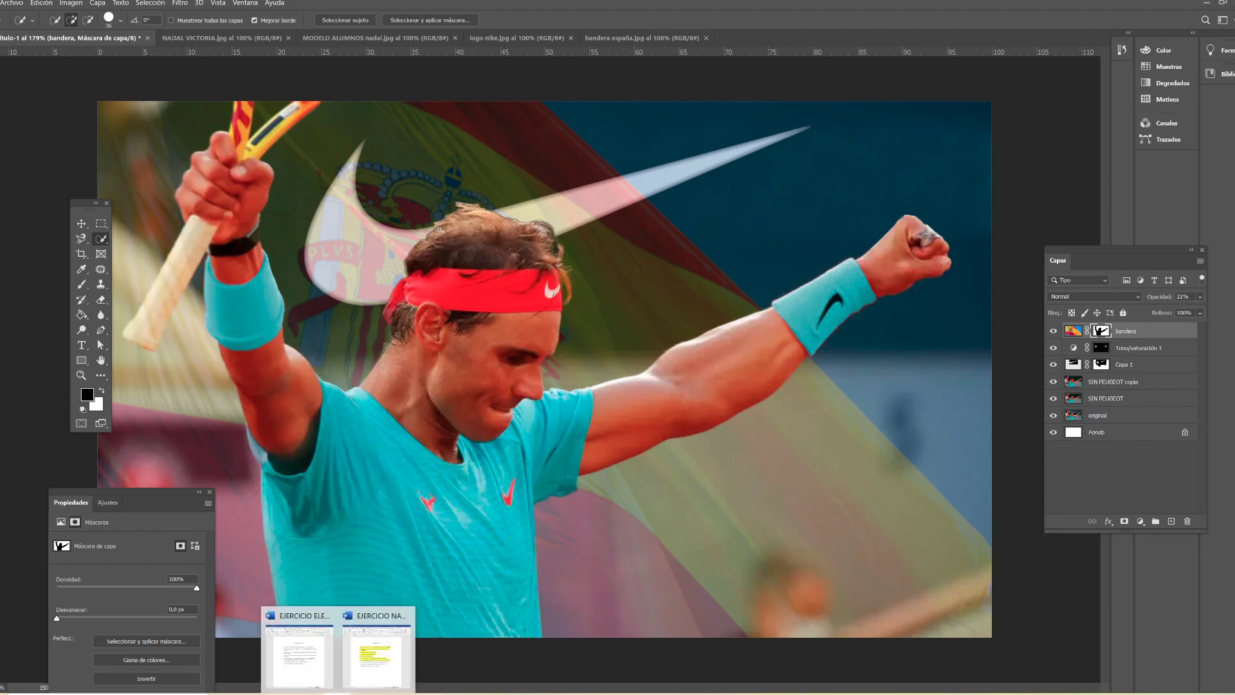
Step: Highlight the Roland Garros logo line yellow in the Word checklist, then minimize Word
click(369, 669)
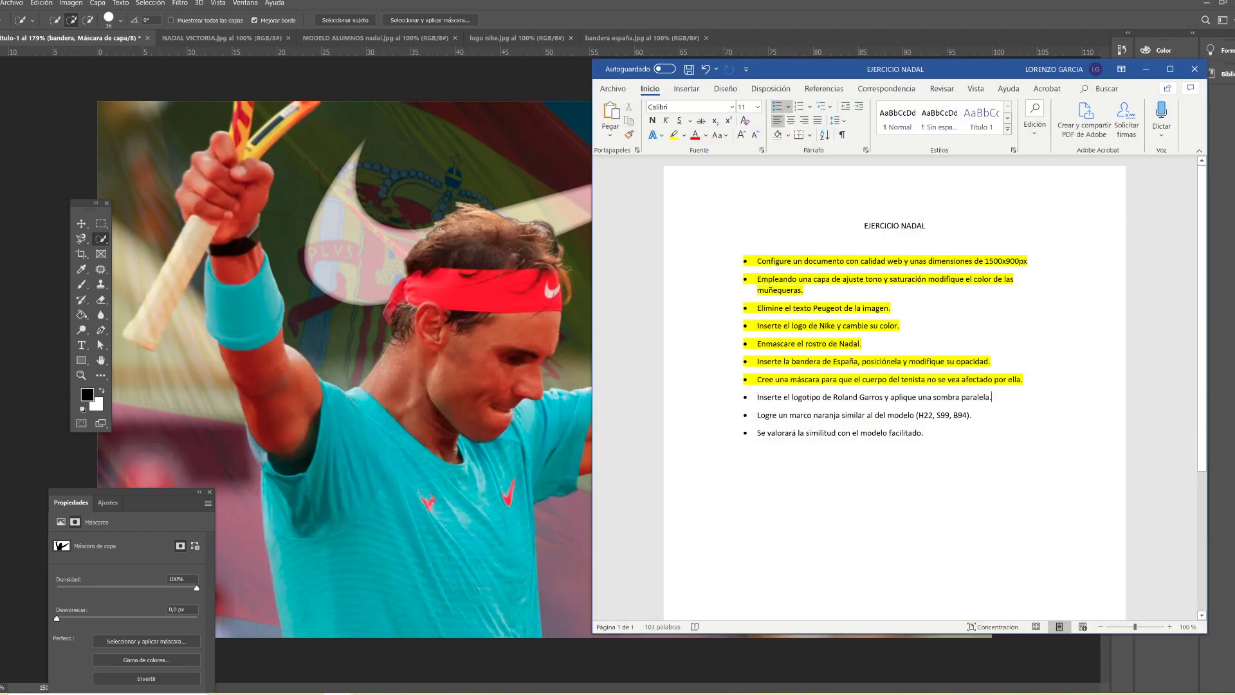
drag(992, 397, 756, 397)
click(673, 134)
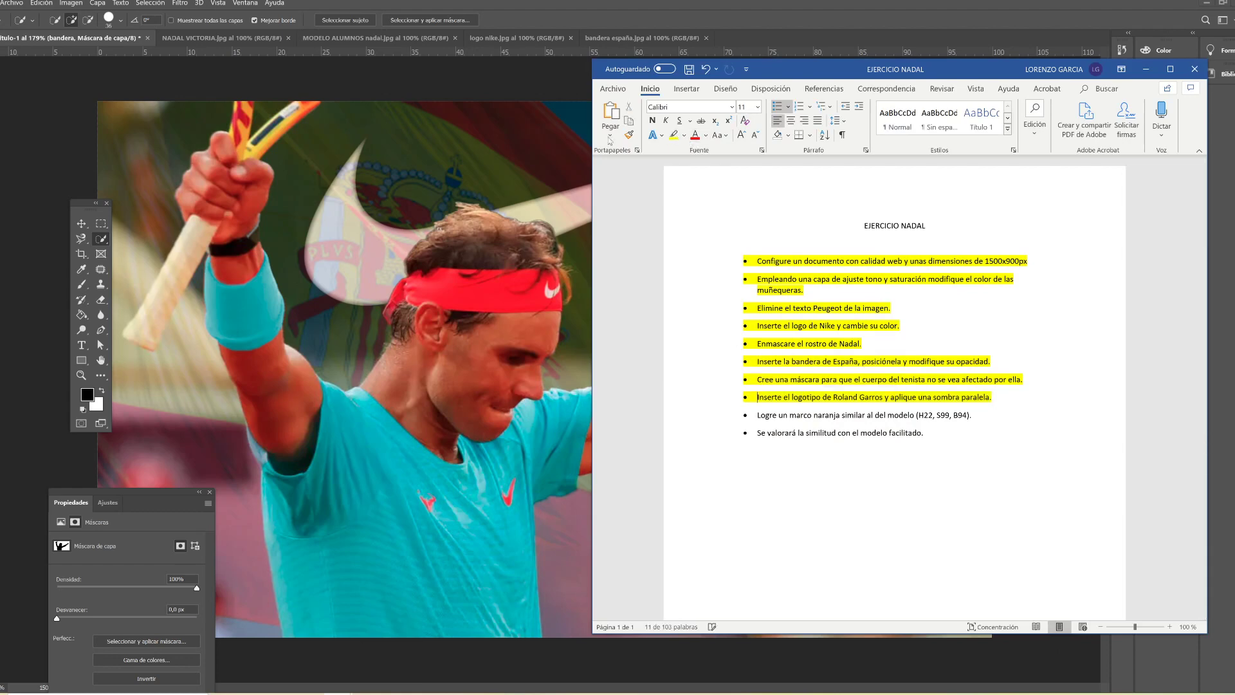
click(1146, 69)
Step: Open the 'logo roland garros' image without changing its colour profile
click(11, 4)
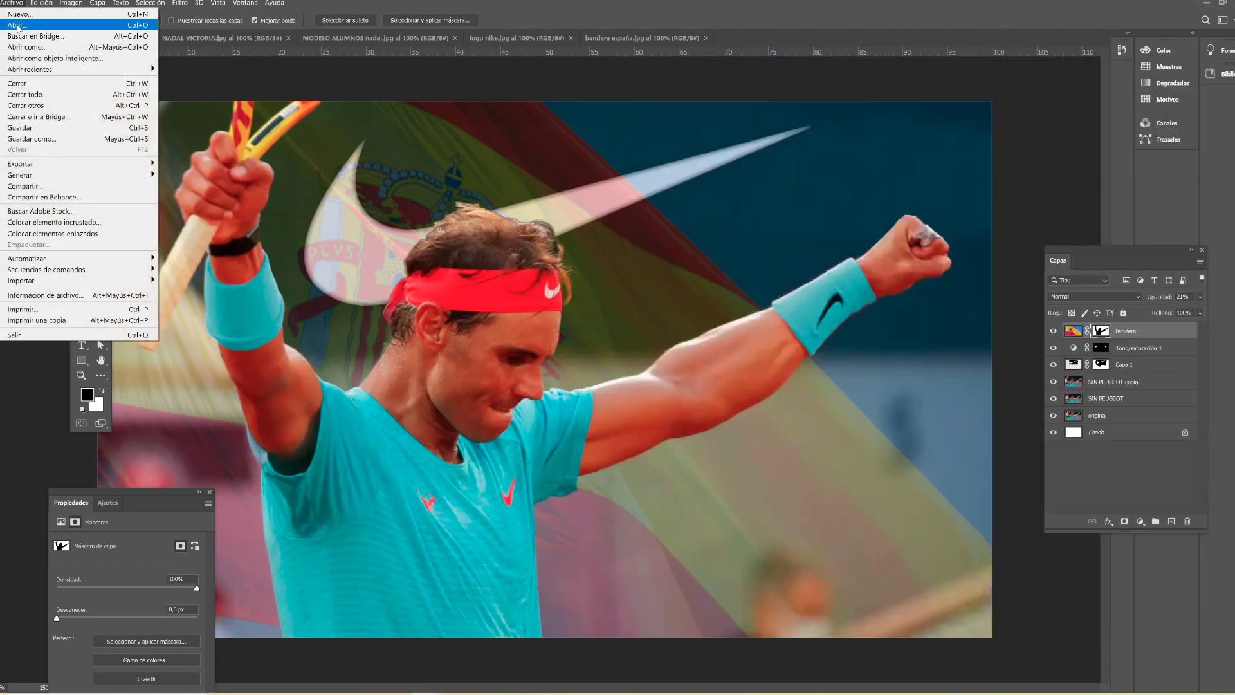
click(17, 26)
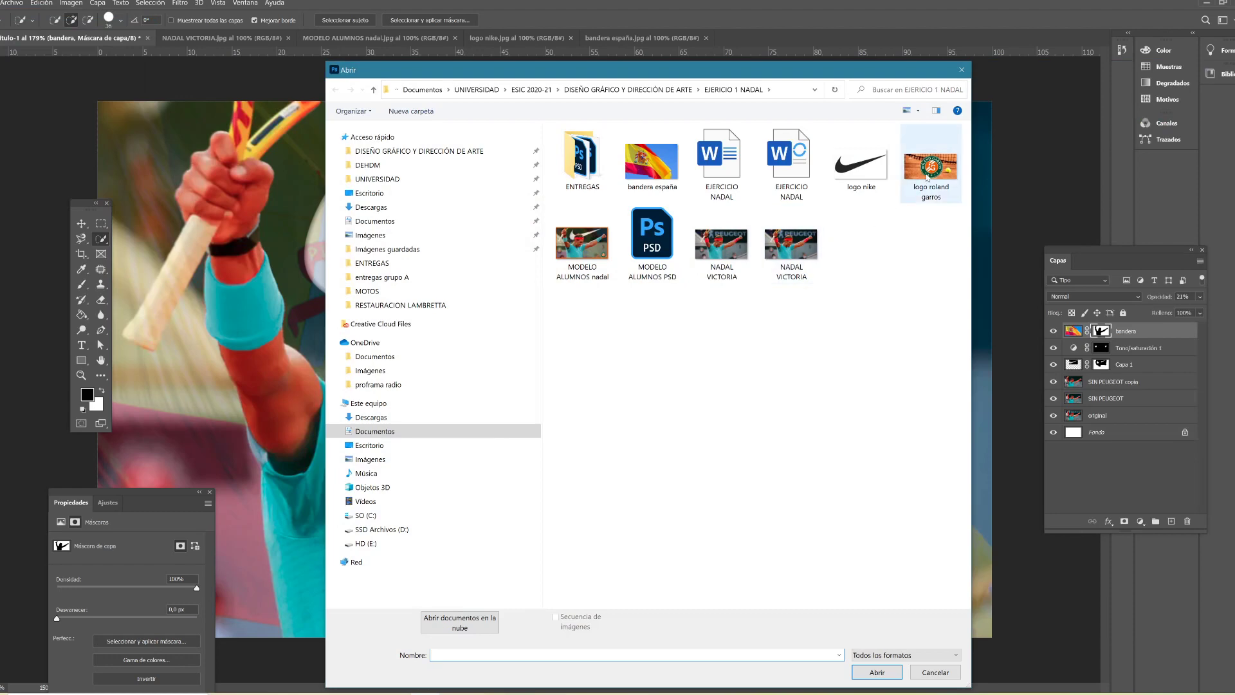
click(929, 168)
double_click(929, 169)
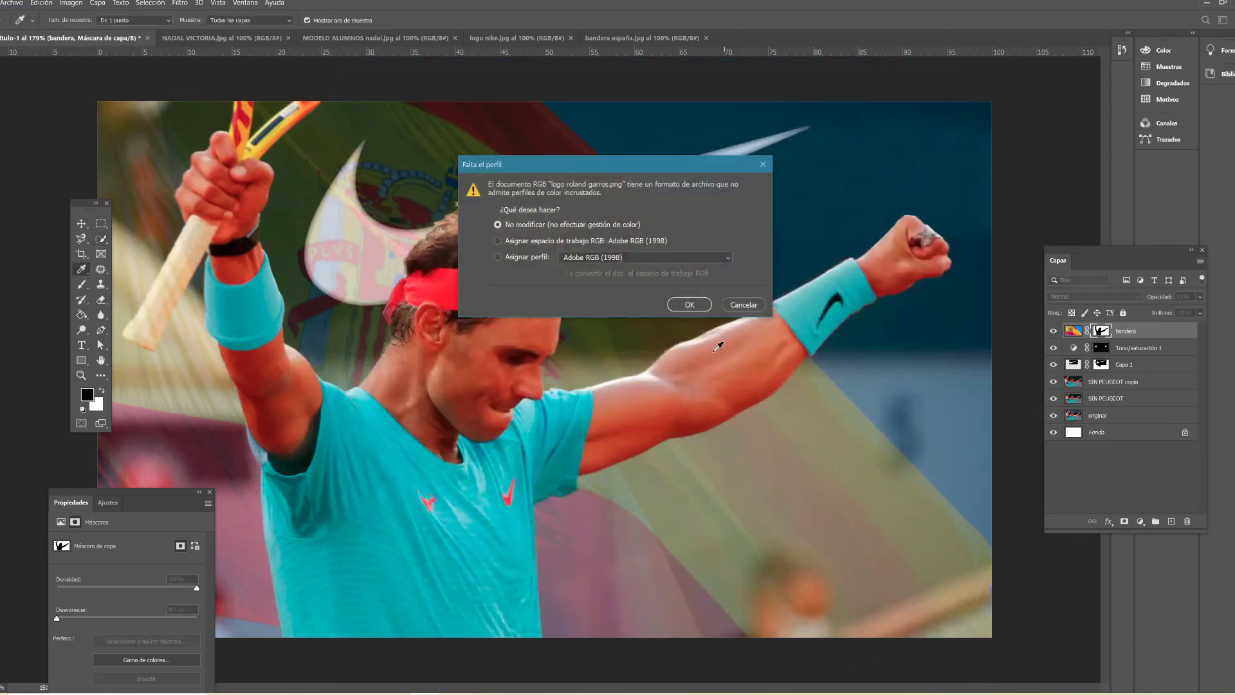
click(691, 305)
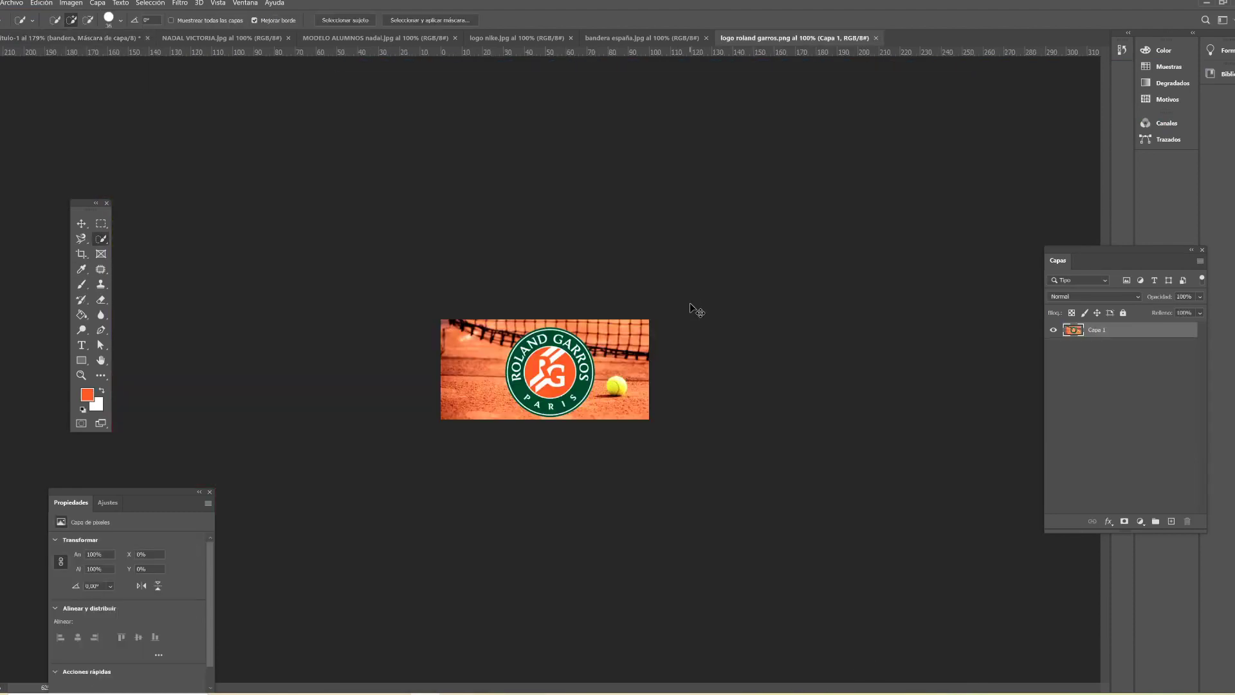
Step: Drag the logo into the Nadal composite and scale it into the bottom-right corner
click(71, 38)
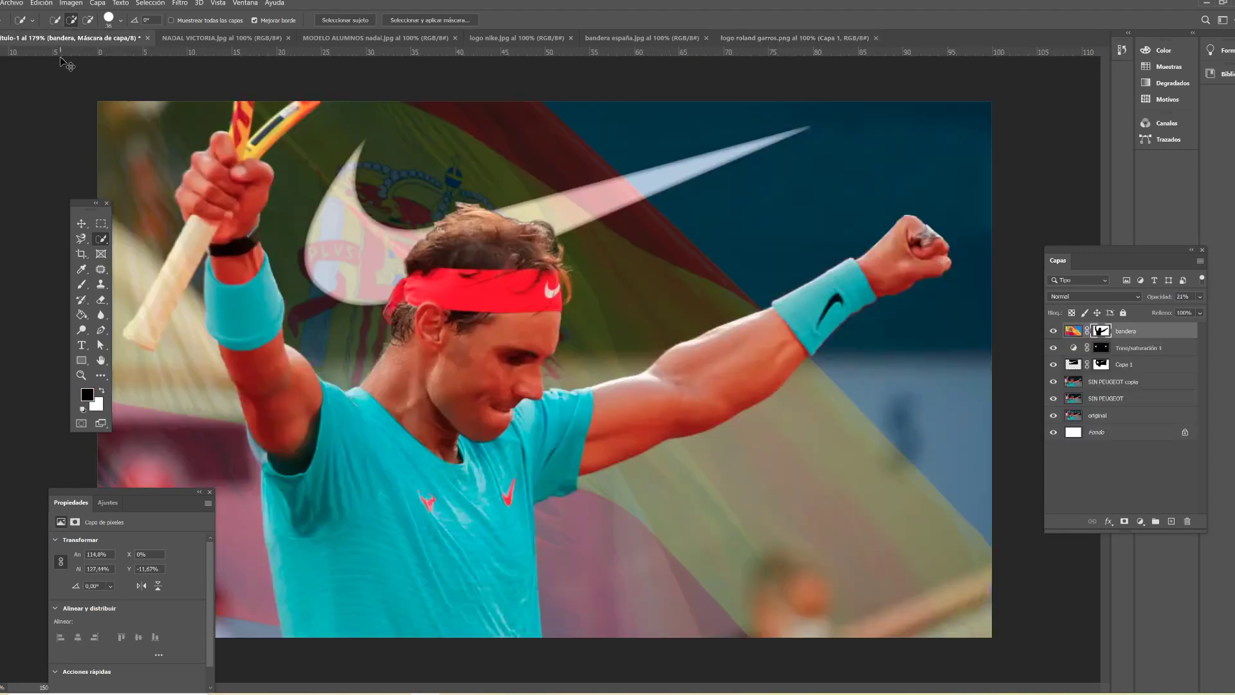
drag(61, 59, 611, 437)
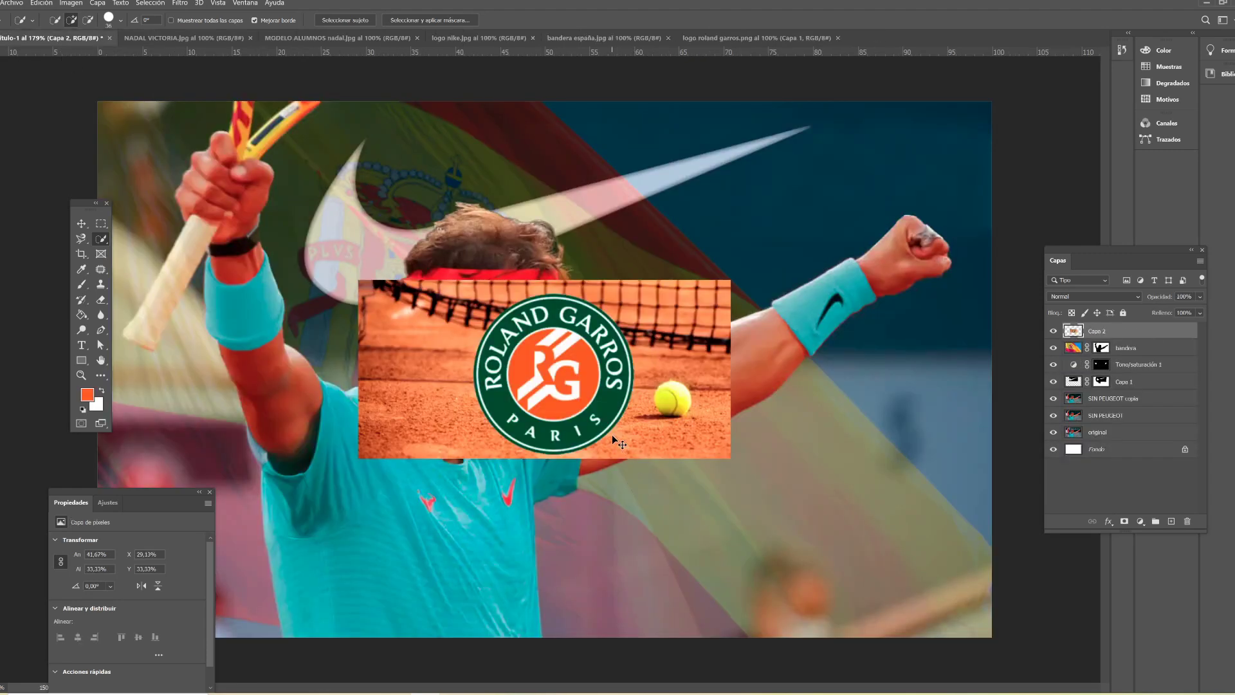
key(ctrl+t)
mouse_move(730, 280)
mouse_down()
mouse_move(568, 391)
mouse_move(606, 377)
mouse_up()
mouse_move(528, 403)
mouse_down()
mouse_move(925, 572)
mouse_move(914, 573)
mouse_up()
mouse_move(991, 509)
mouse_down()
mouse_move(958, 531)
mouse_move(958, 560)
mouse_up()
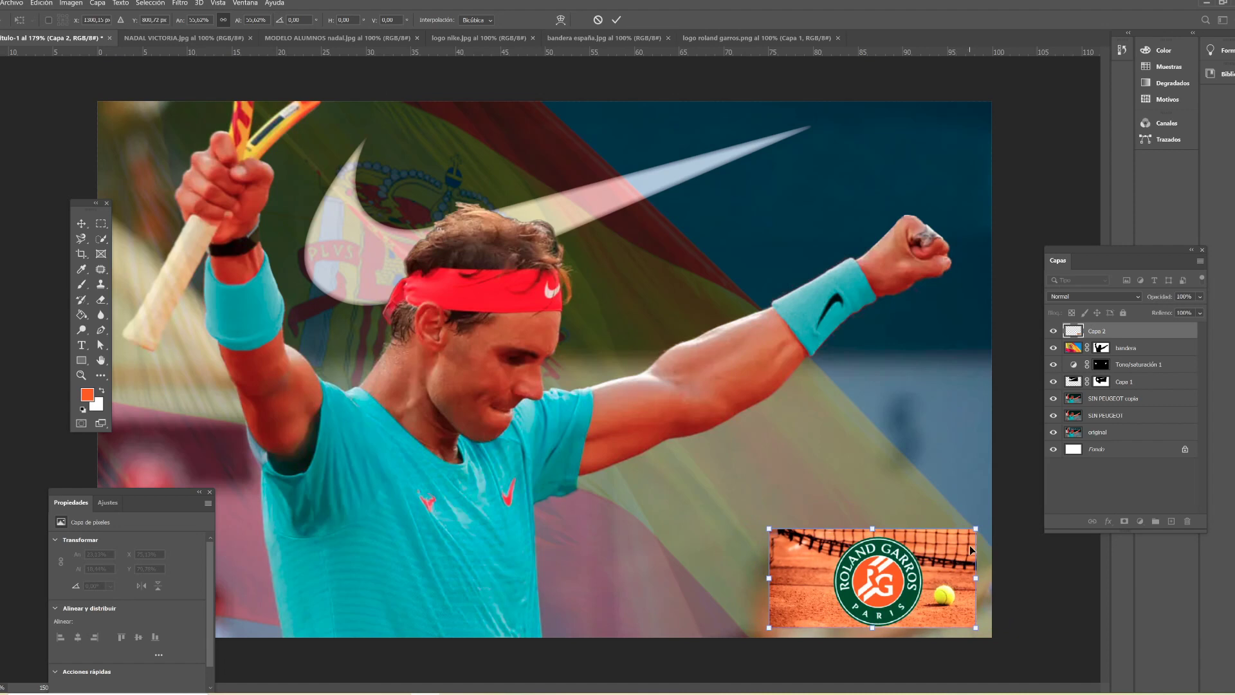
key(Return)
key(w)
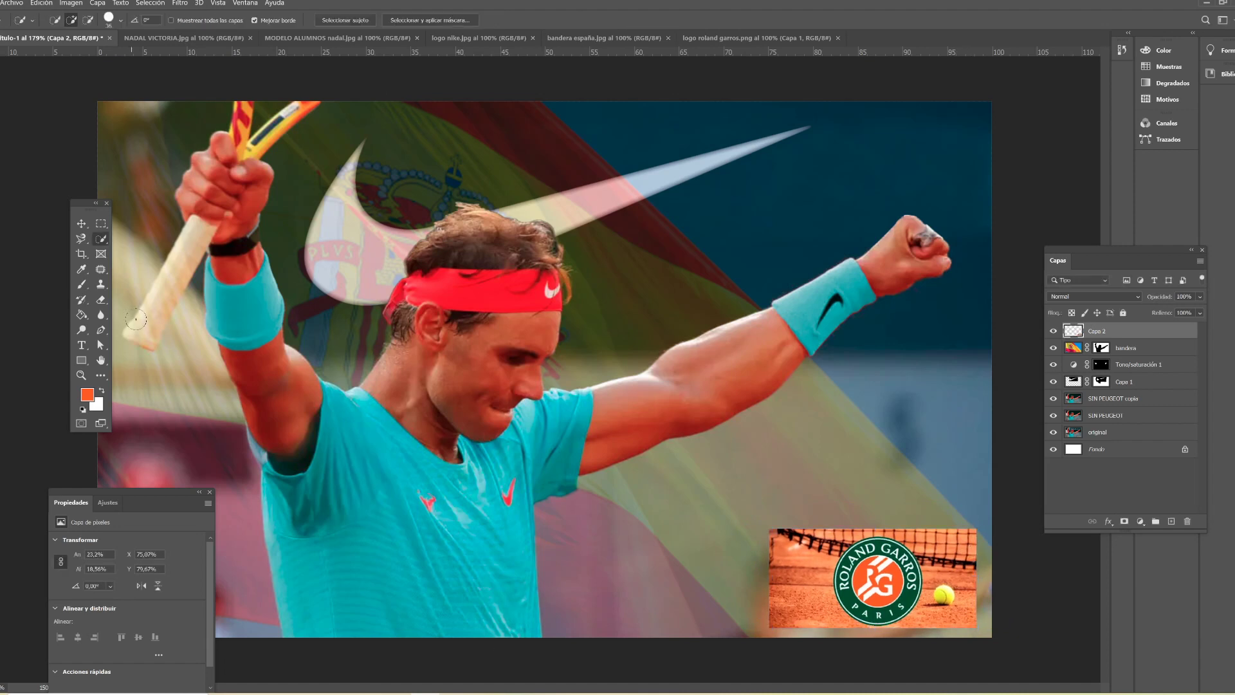
Step: Select the round Roland Garros badge using Object Selection in Rectangle mode
right_click(101, 243)
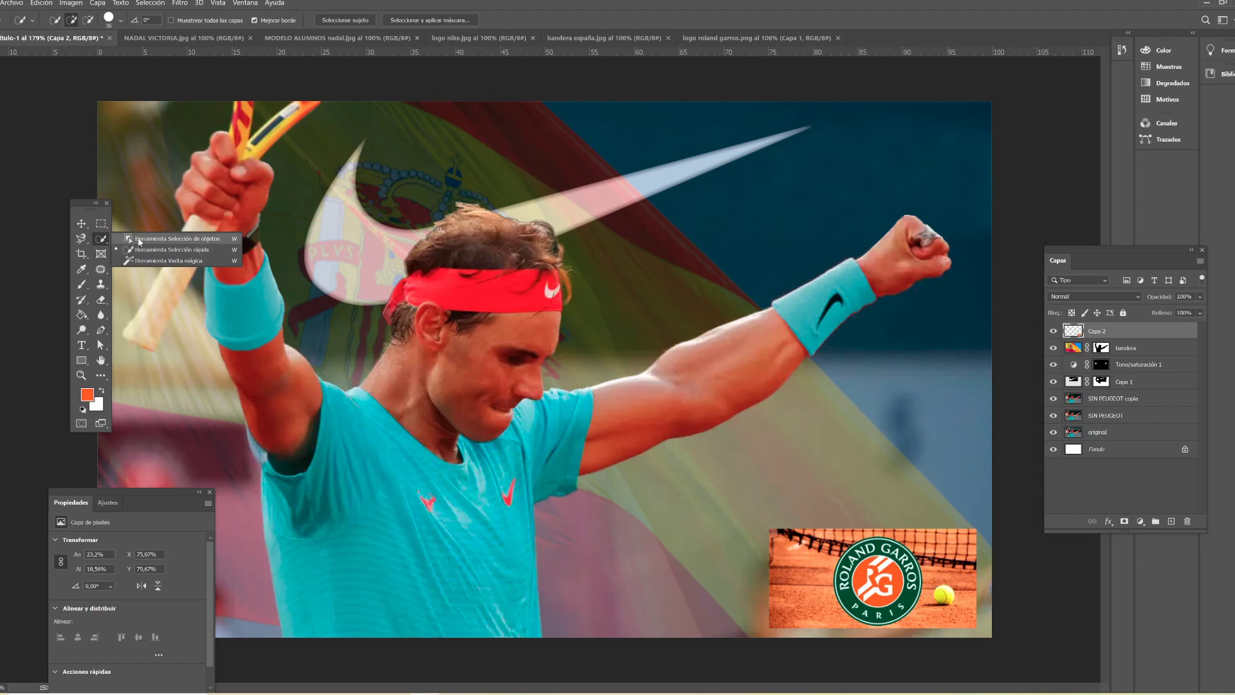
click(139, 240)
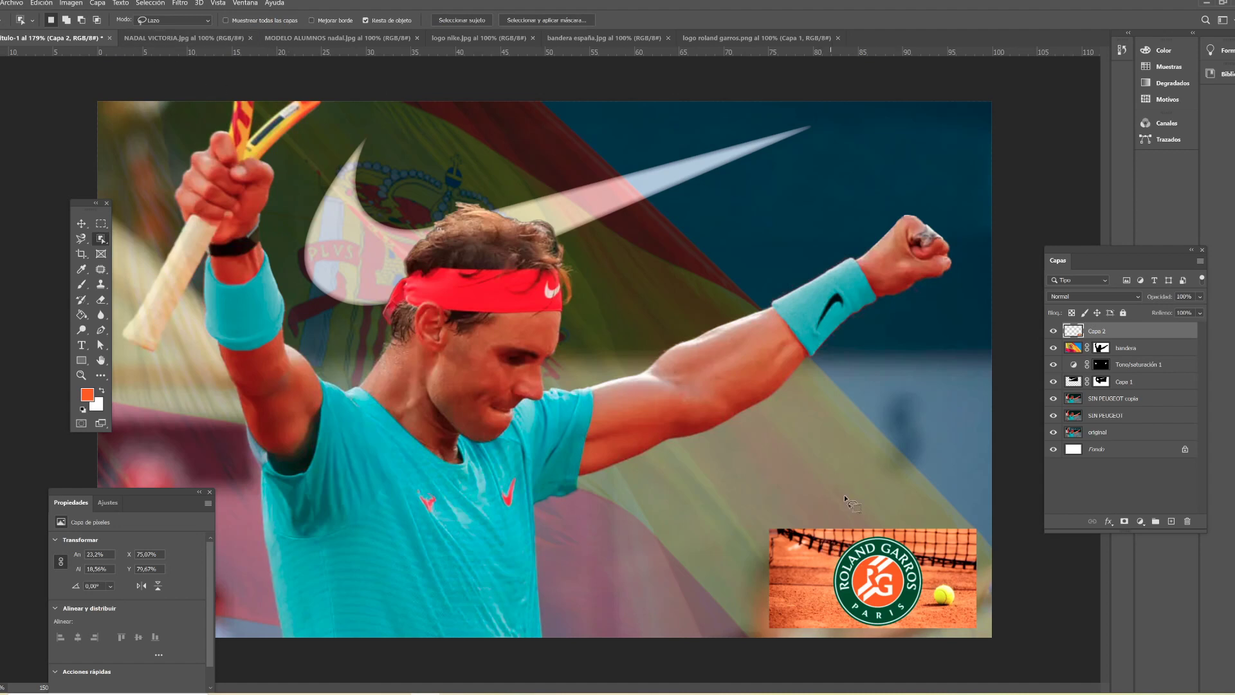
mouse_move(871, 534)
mouse_down()
mouse_move(836, 561)
mouse_move(836, 619)
mouse_move(906, 626)
mouse_move(933, 598)
mouse_move(900, 541)
mouse_move(871, 534)
mouse_move(863, 557)
mouse_up()
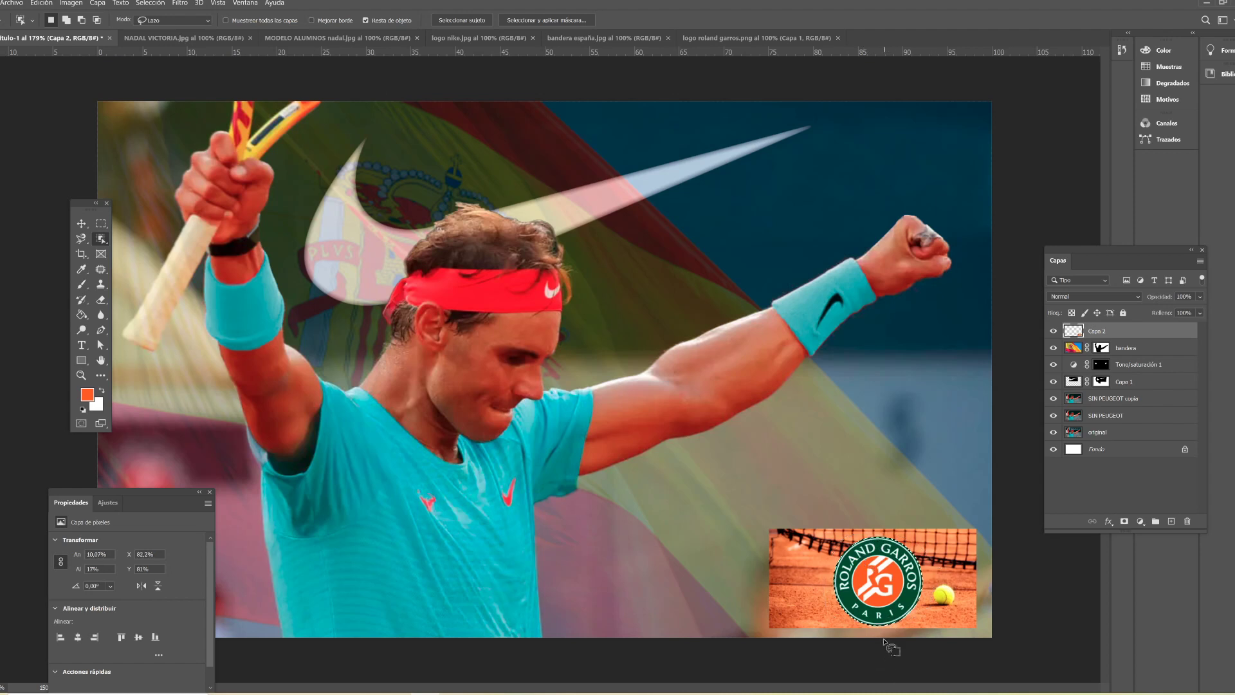
key(ctrl+d)
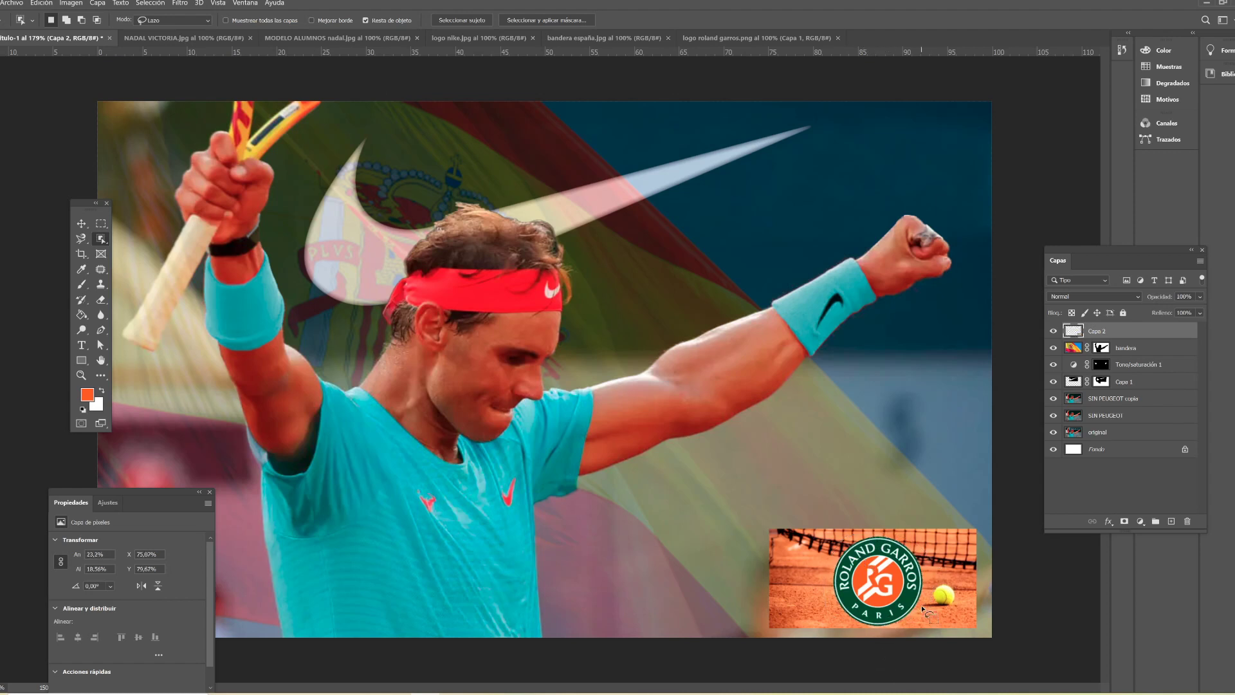
click(171, 20)
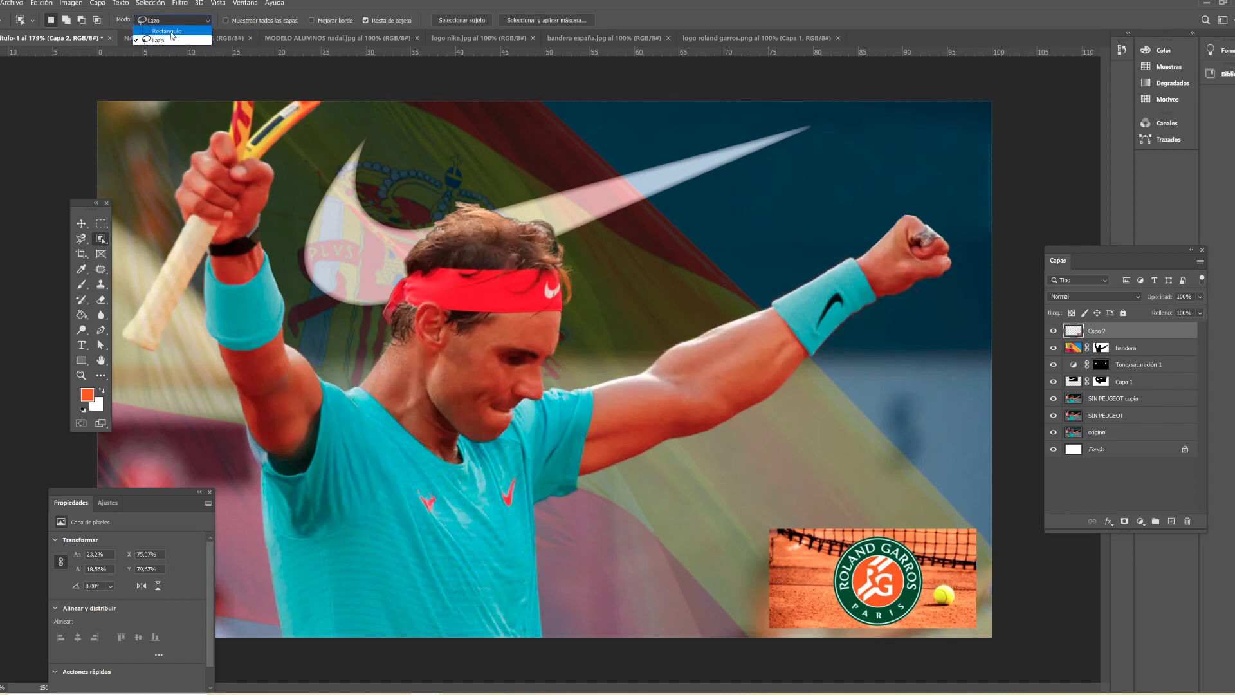
click(168, 32)
drag(824, 530, 912, 627)
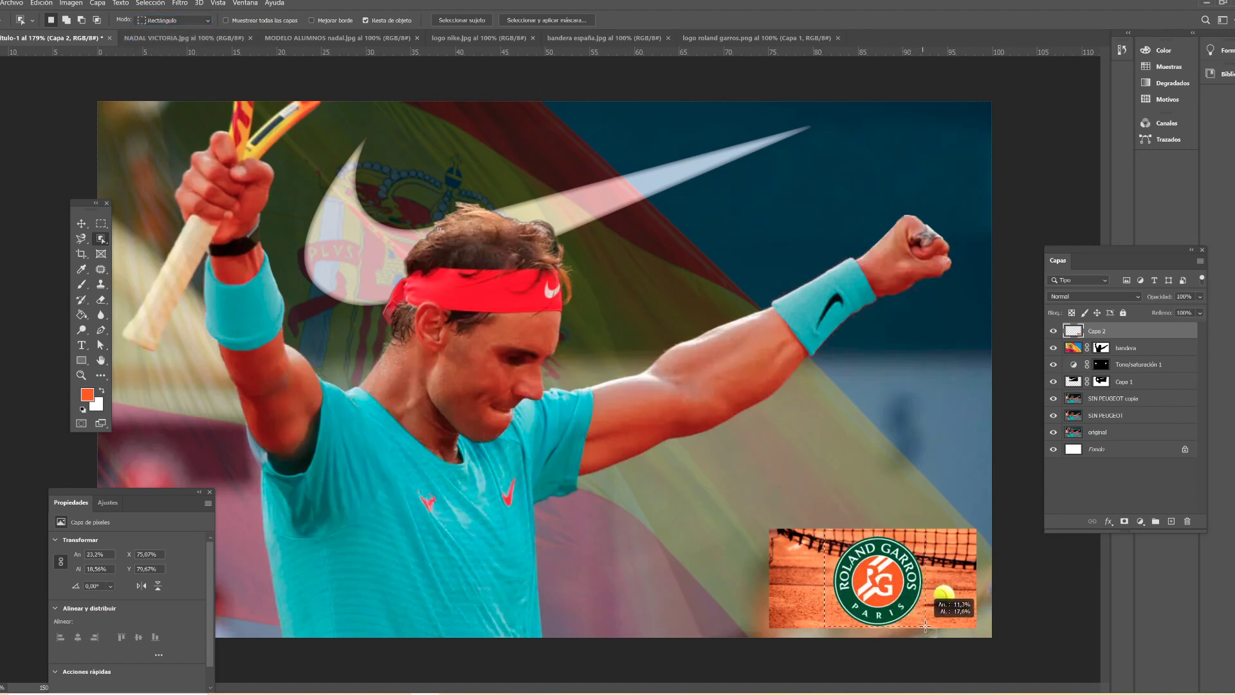
drag(913, 626, 926, 627)
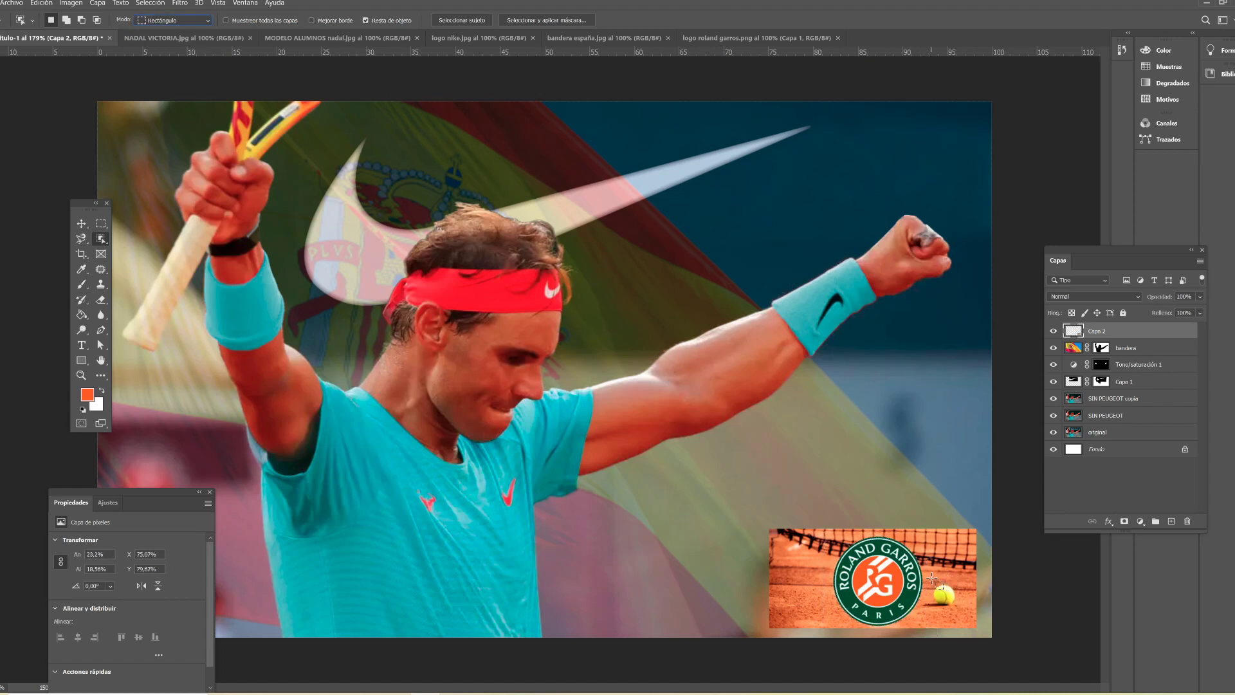
drag(927, 577, 964, 609)
drag(829, 533, 924, 628)
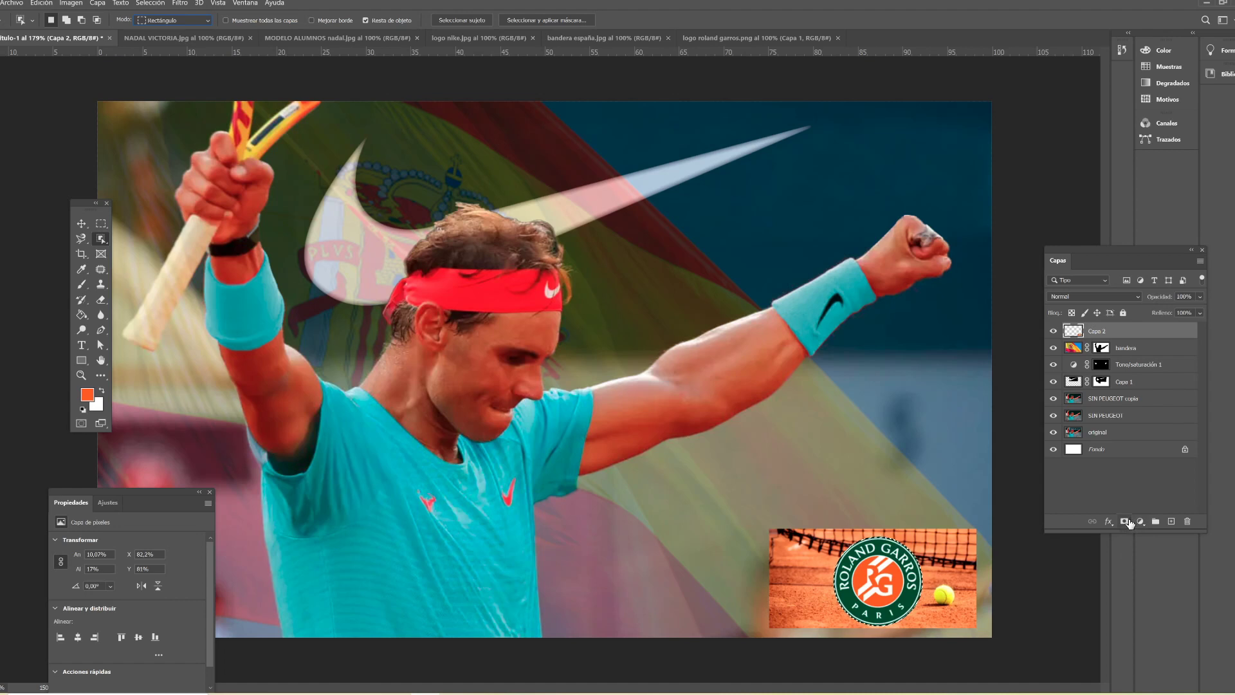
Step: Mask out the clay-court background and rename the layer 'LOGO RG'
click(1125, 521)
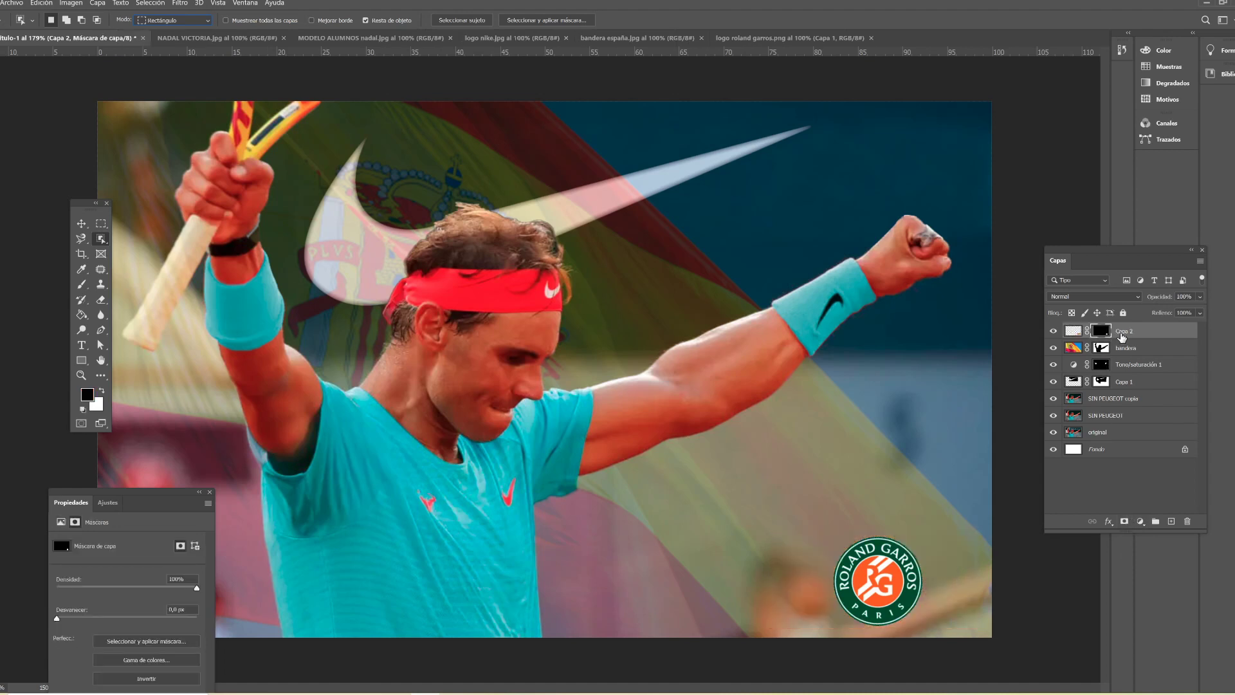
double_click(1122, 332)
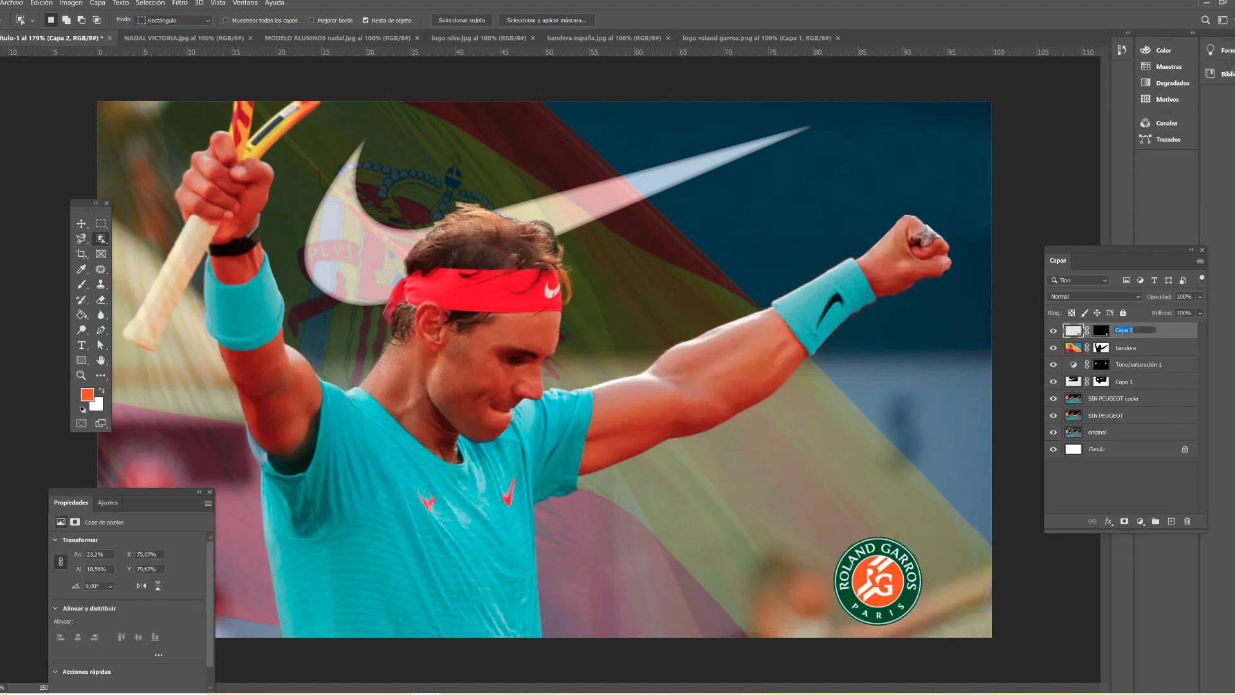
text(LOGO RG)
key(Return)
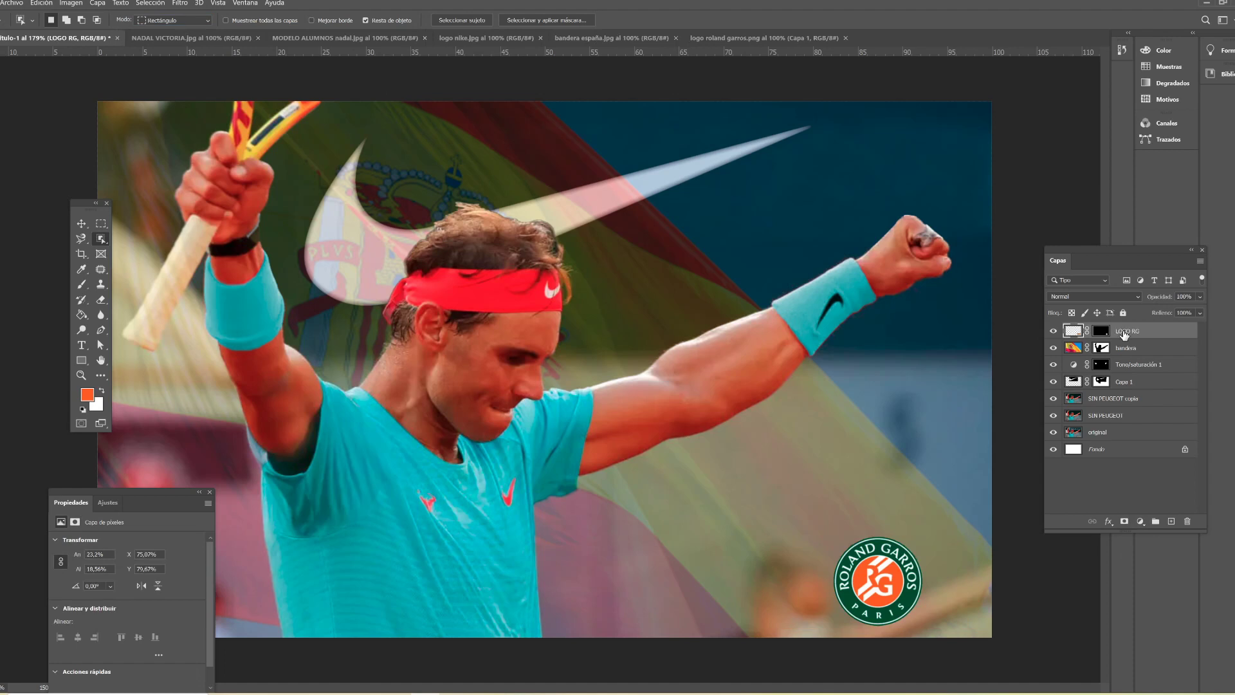
Step: Add a drop shadow to the LOGO RG layer with an adjusted angle and spread
right_click(1123, 332)
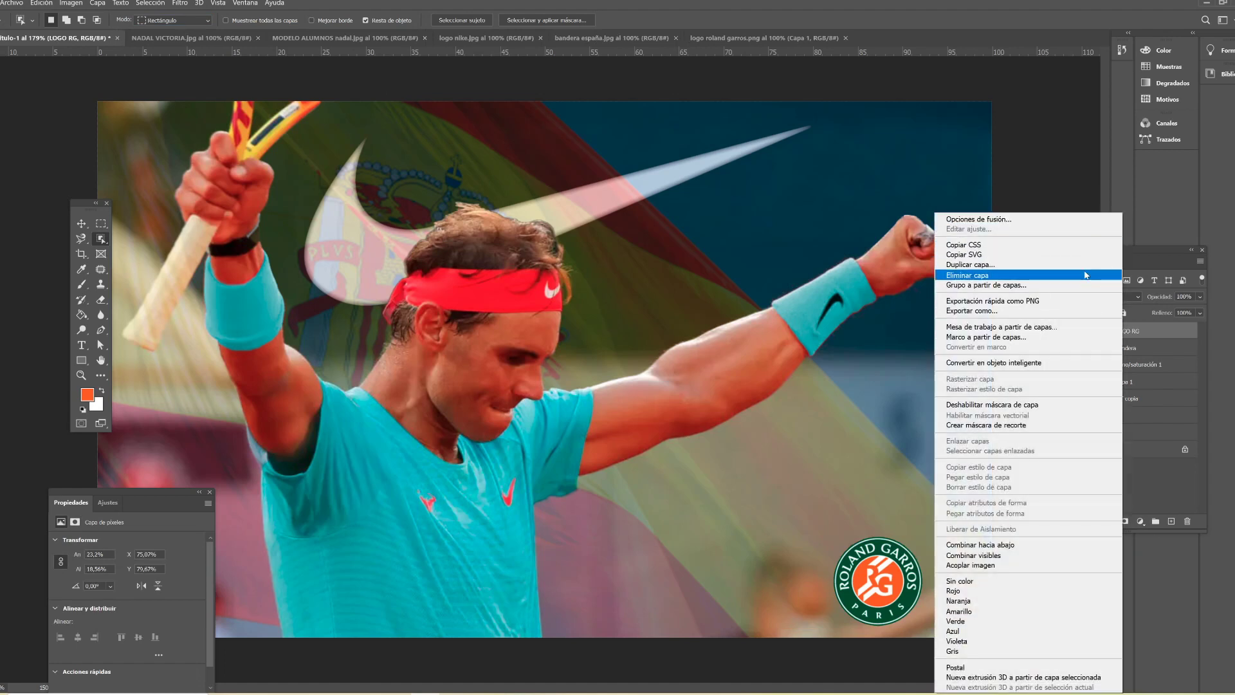
click(1085, 221)
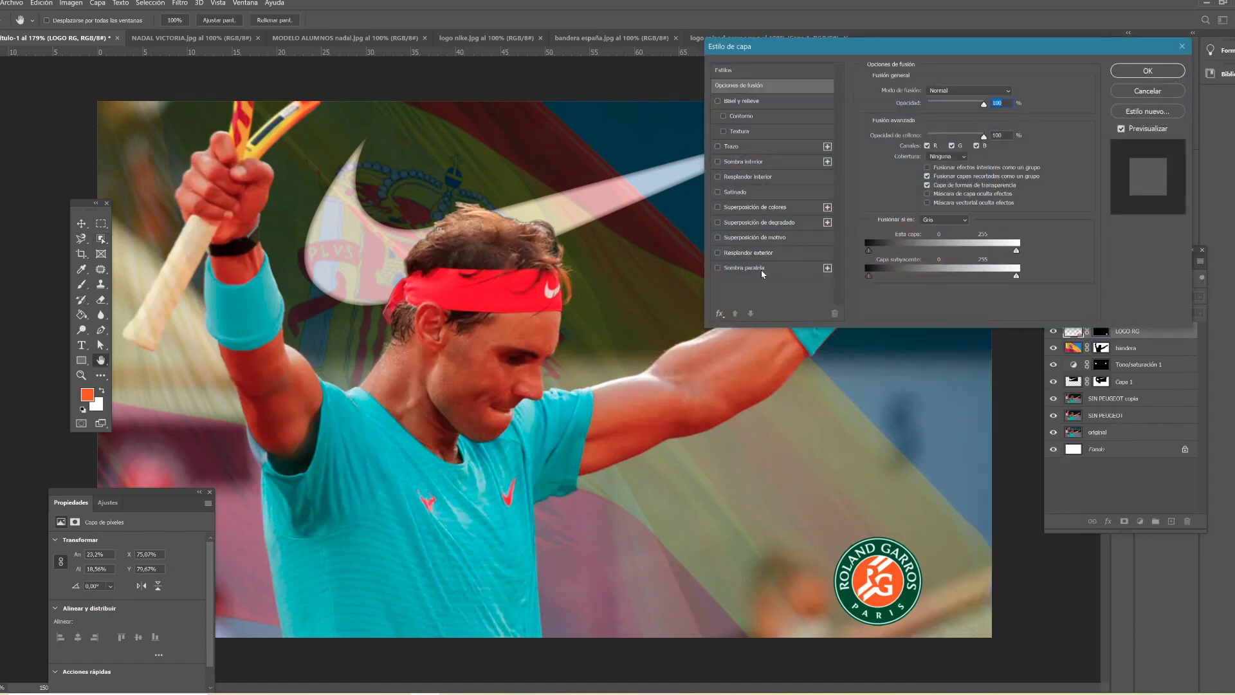
click(762, 269)
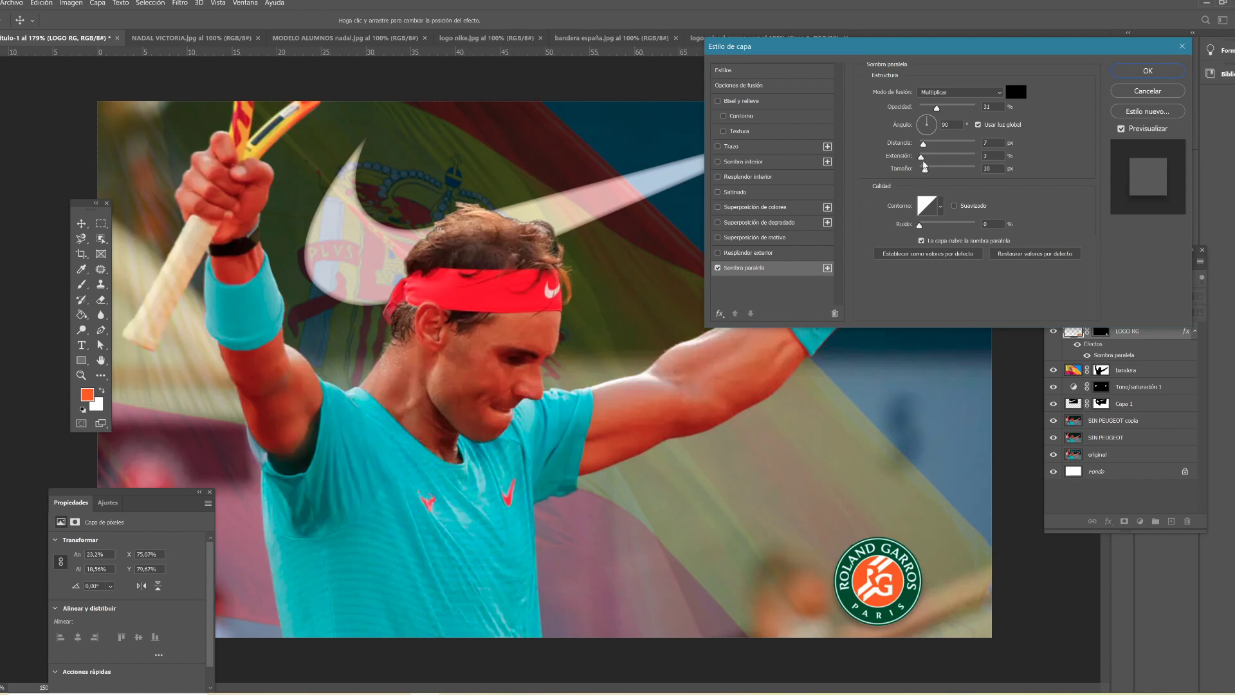
drag(927, 120, 924, 181)
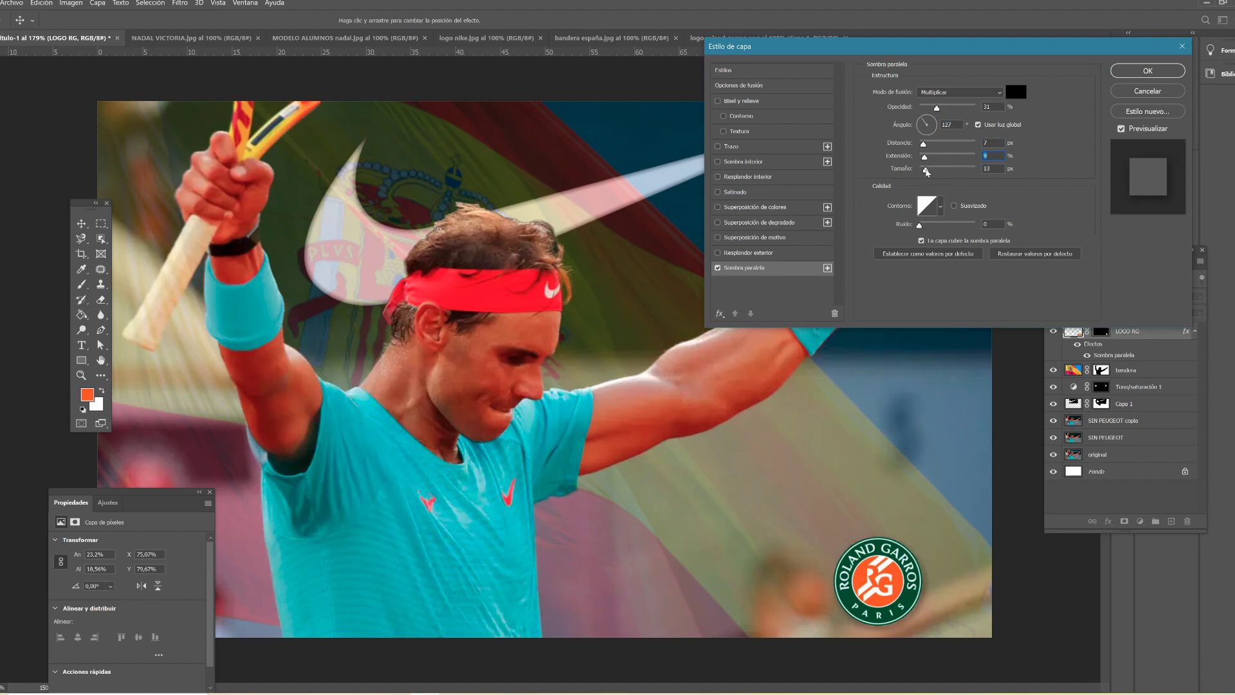
click(1146, 72)
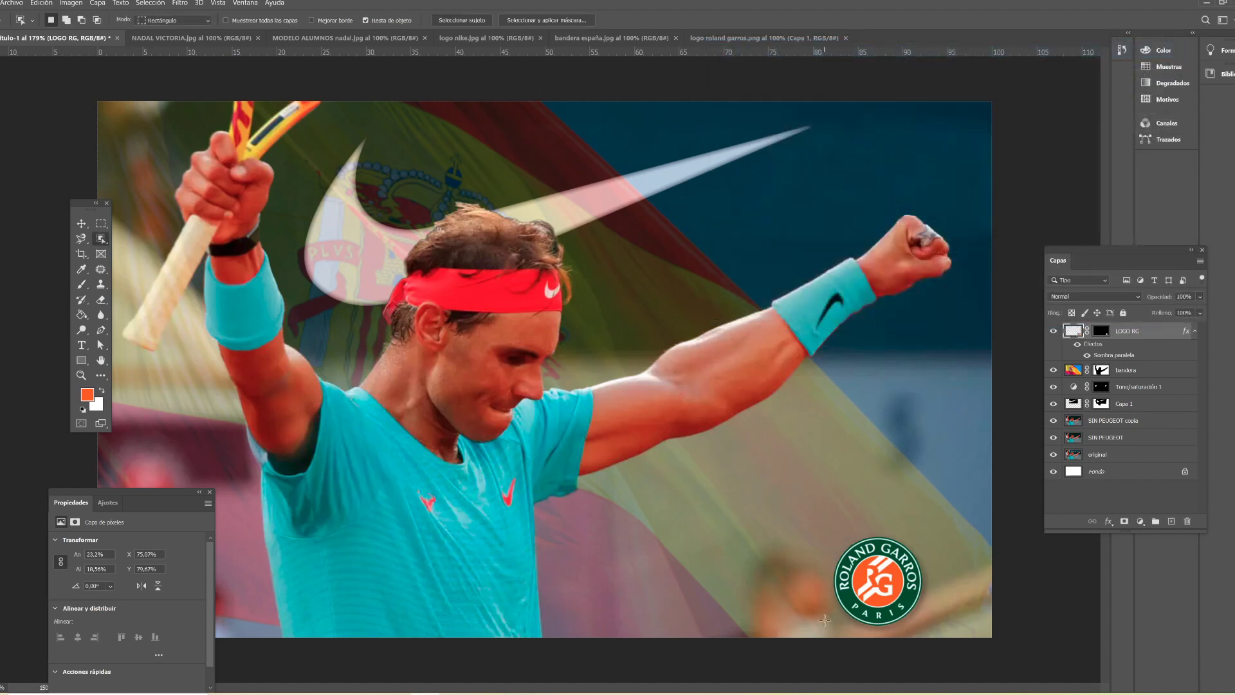
Step: Close the Properties panel, move the toolbox aside, and bring up the Word exercise document
drag(108, 492, 47, 479)
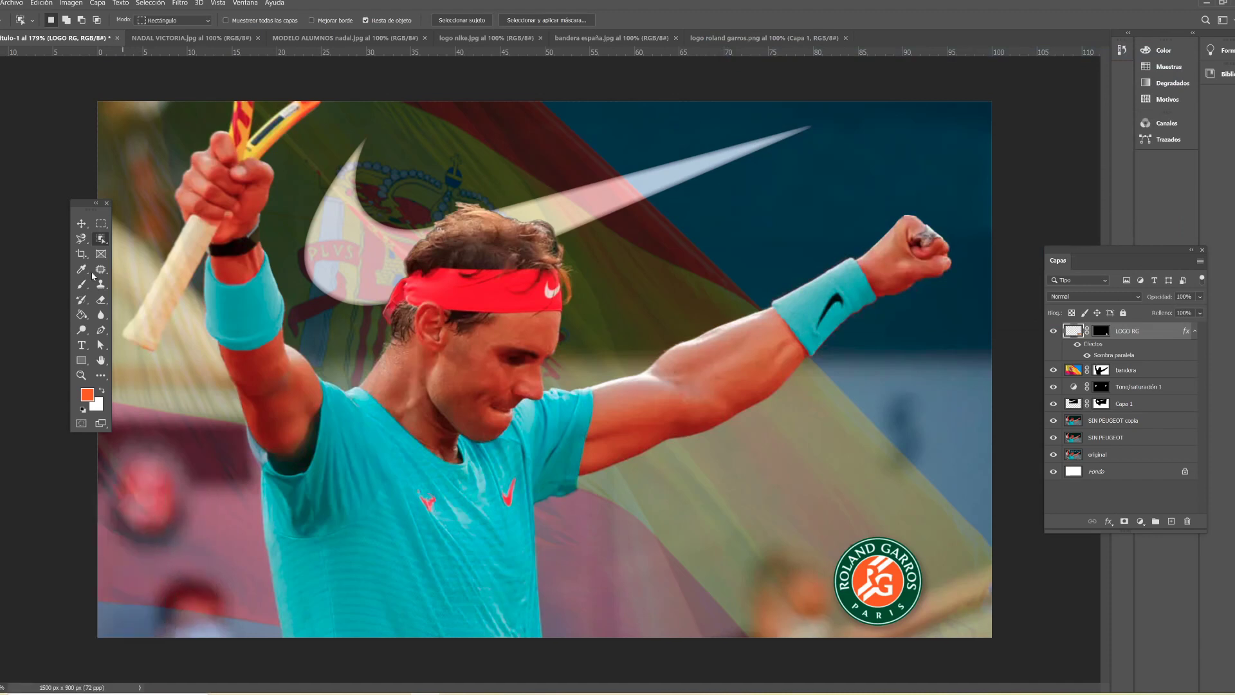
click(149, 478)
drag(80, 209, 29, 174)
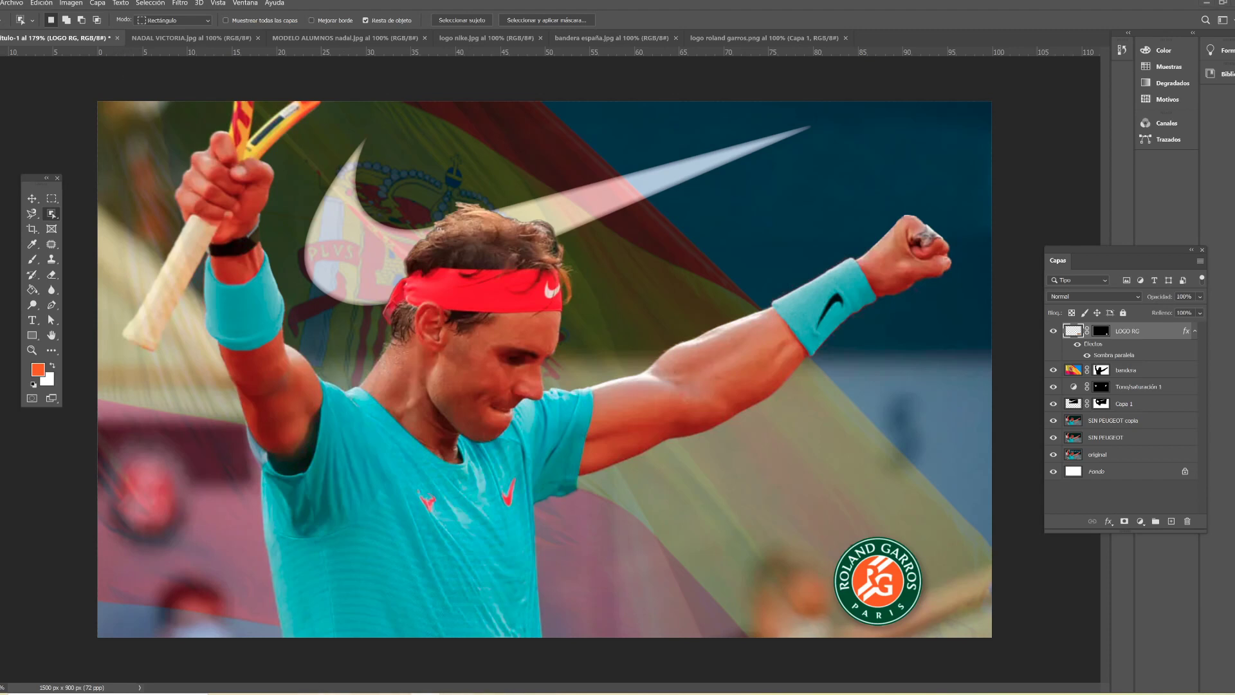
click(382, 681)
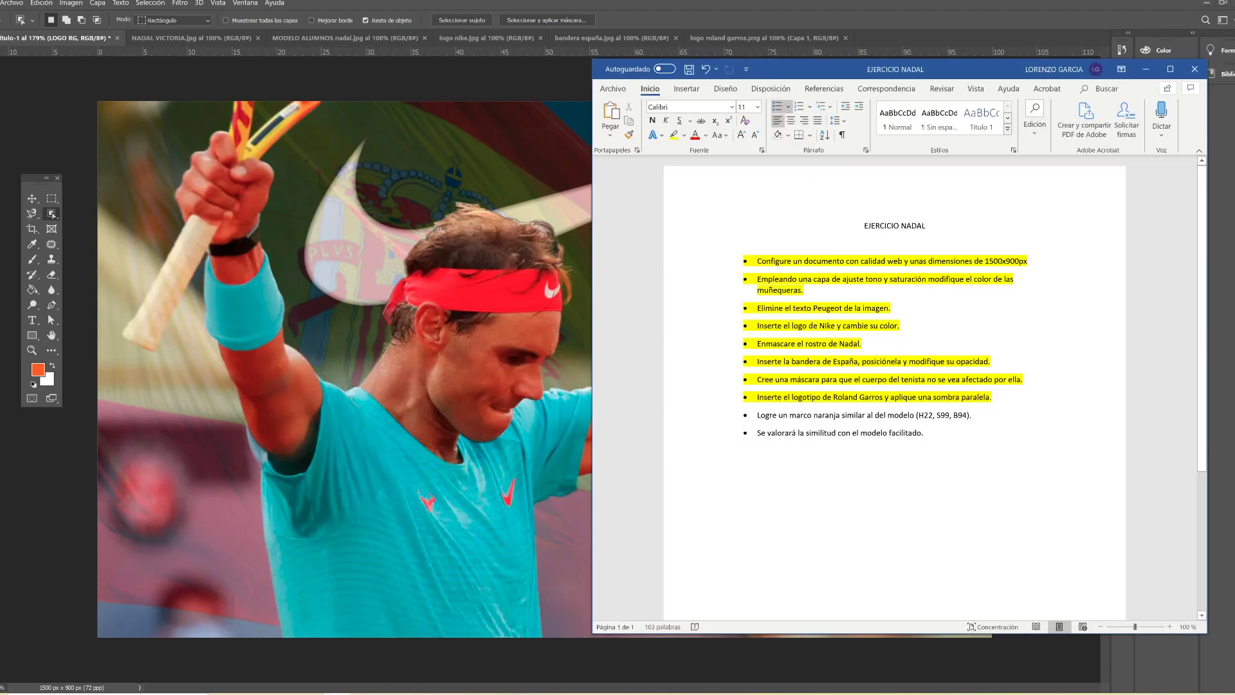
Step: Highlight the 'Logre un marco naranja' task yellow in Word, then return to Photoshop
drag(974, 415, 756, 415)
click(660, 135)
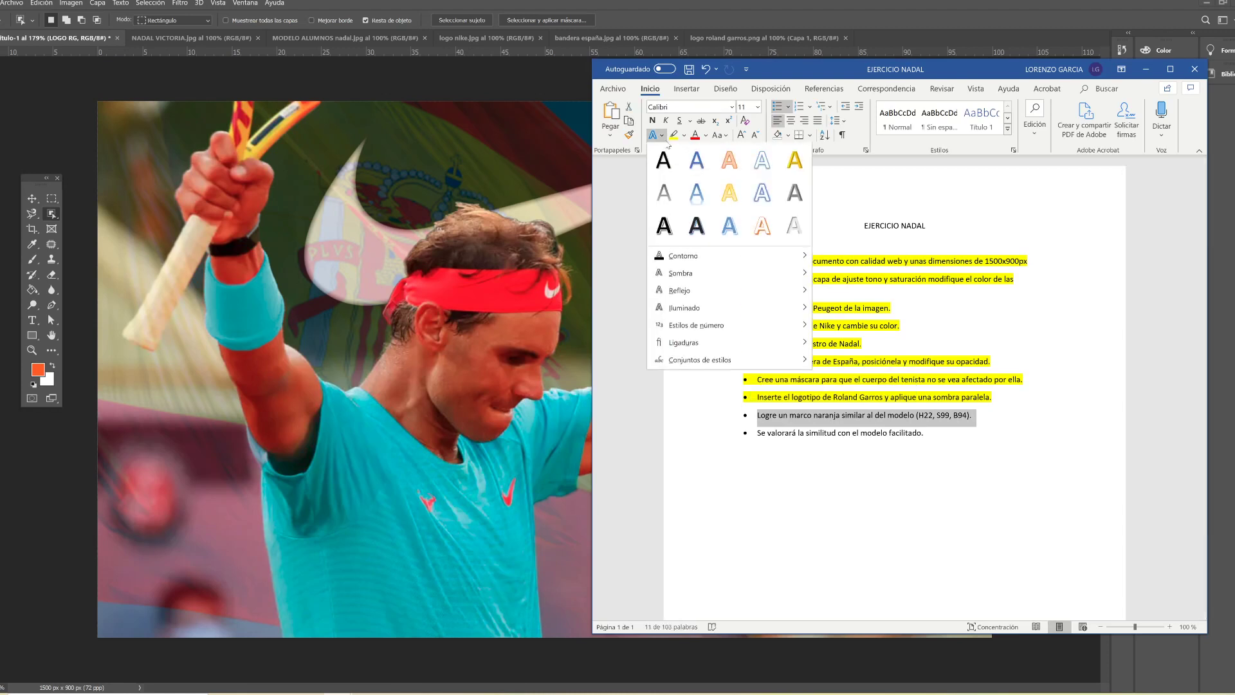
click(673, 135)
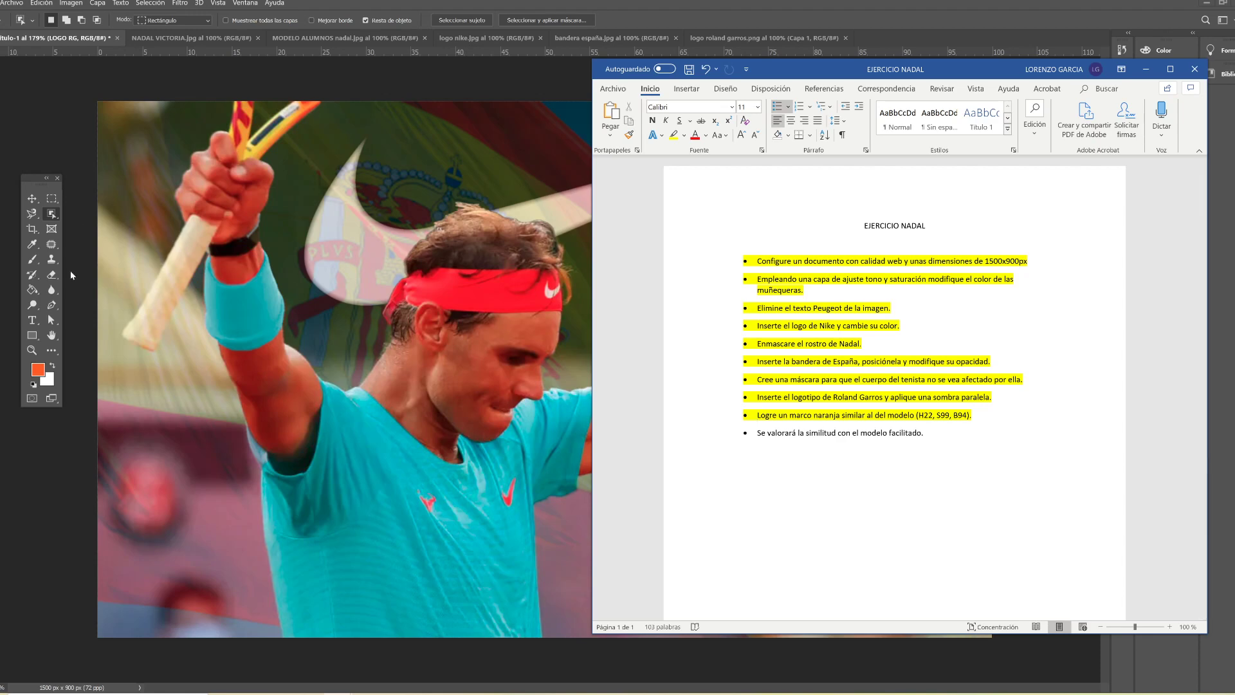
click(38, 375)
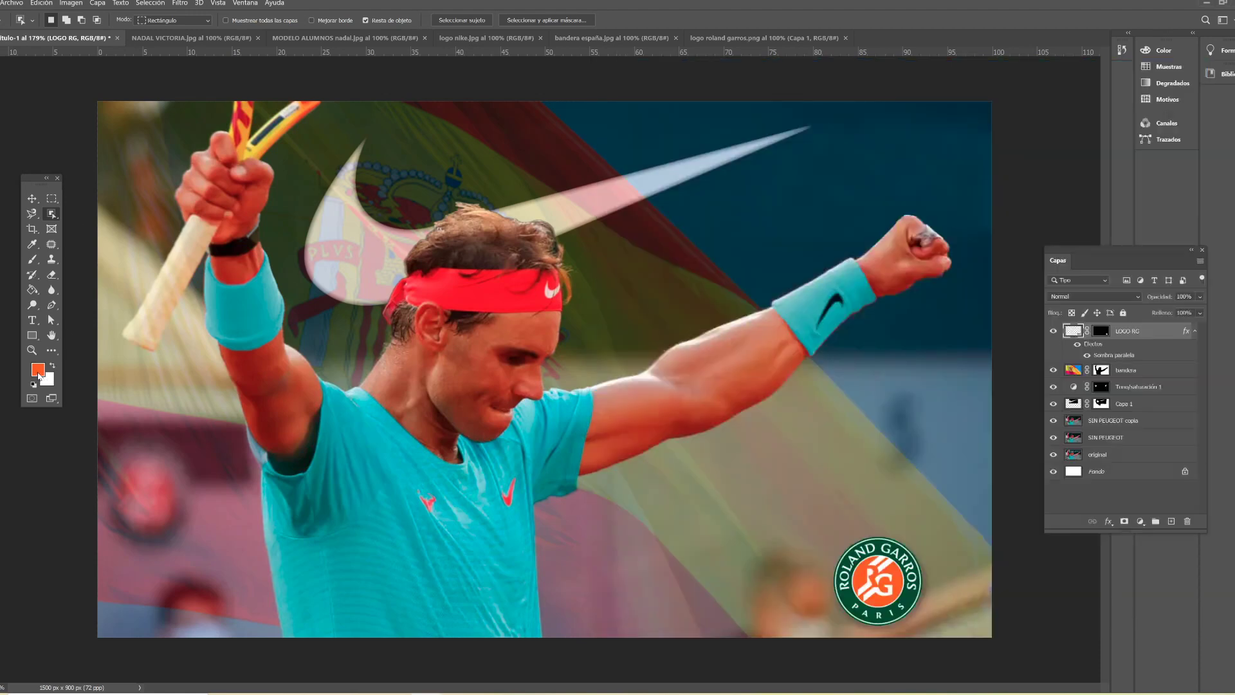
click(38, 375)
drag(489, 5, 351, 43)
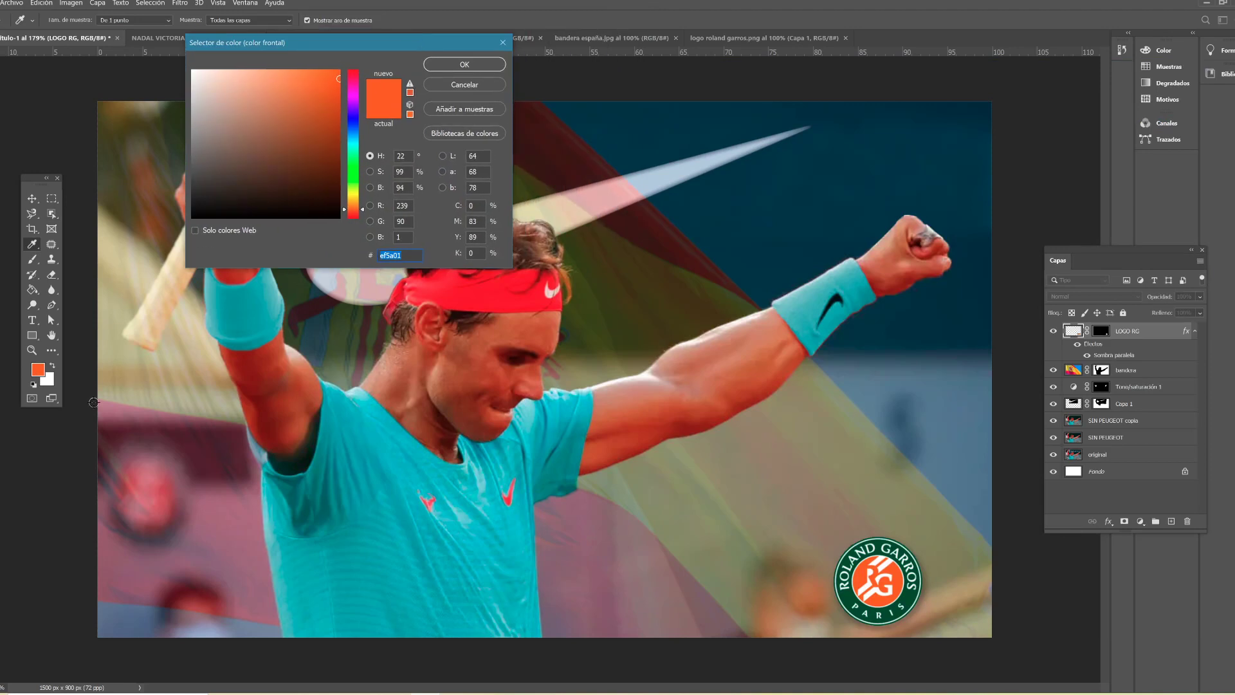
key(Tab)
key(Tab)
click(482, 88)
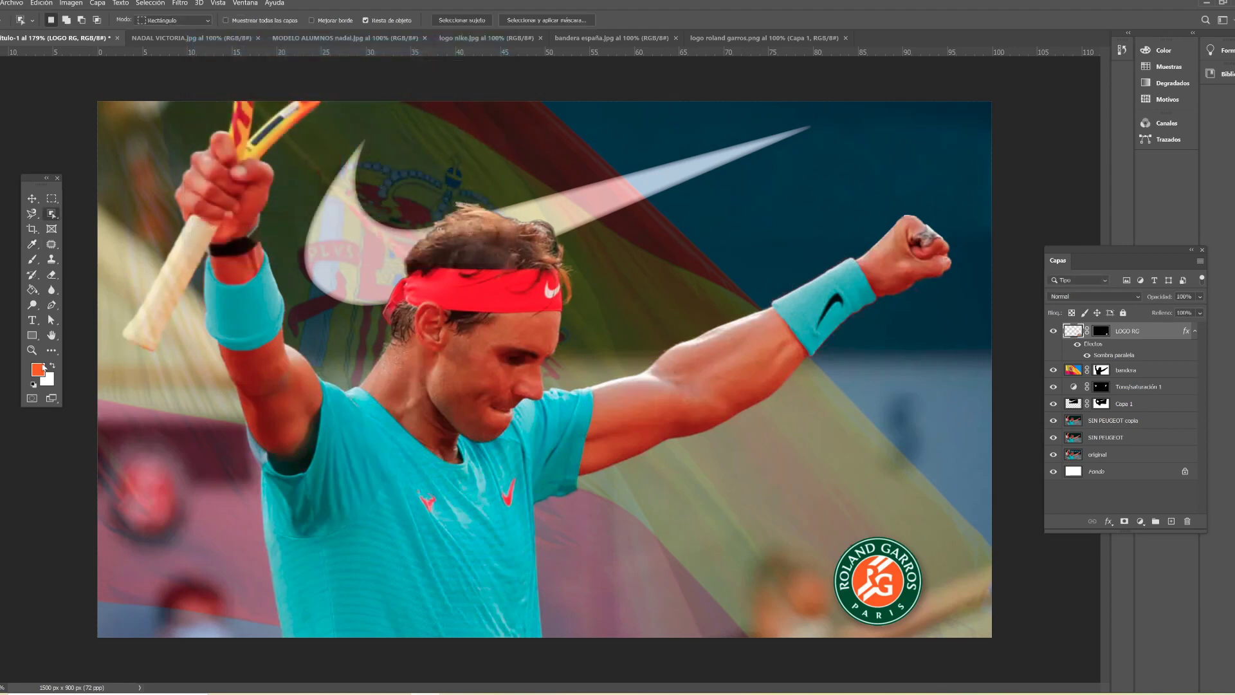
click(39, 370)
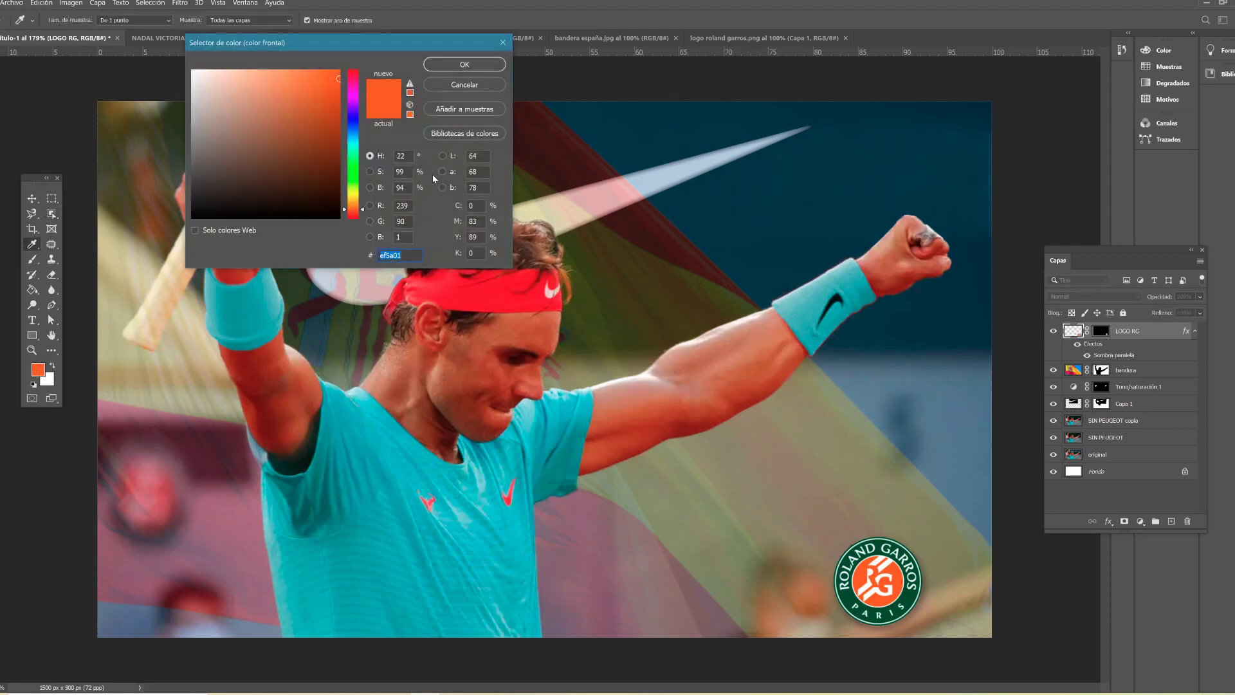
drag(266, 95, 192, 84)
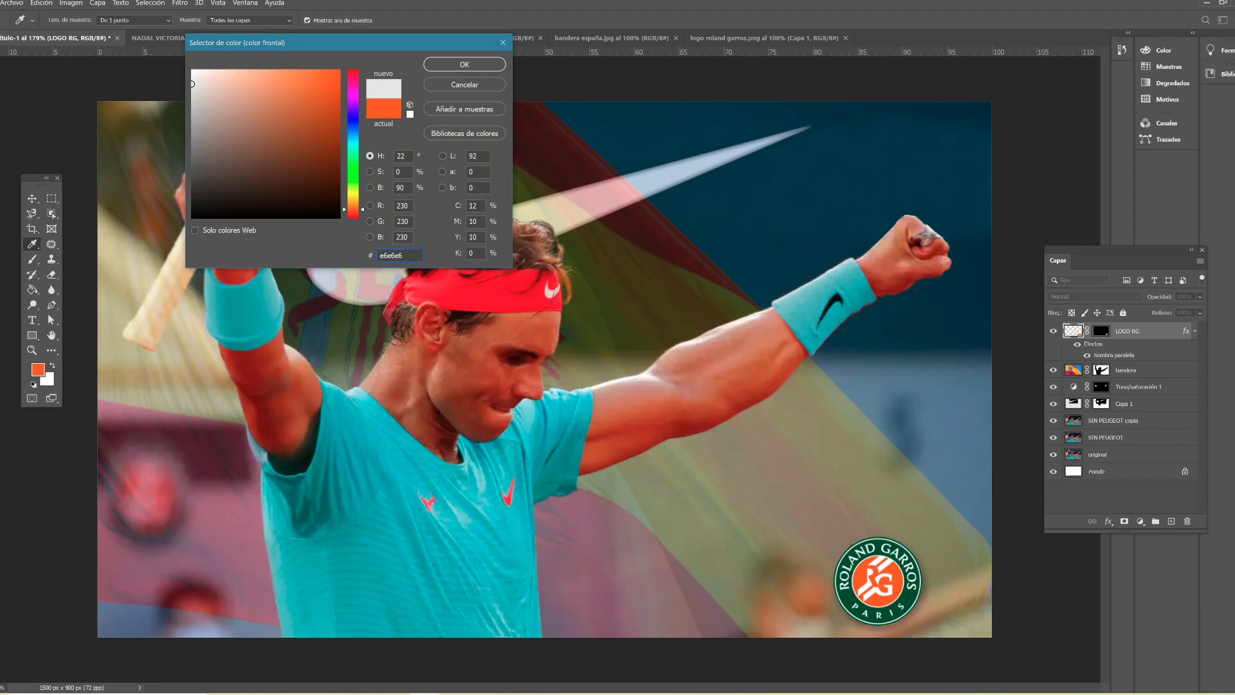
click(465, 84)
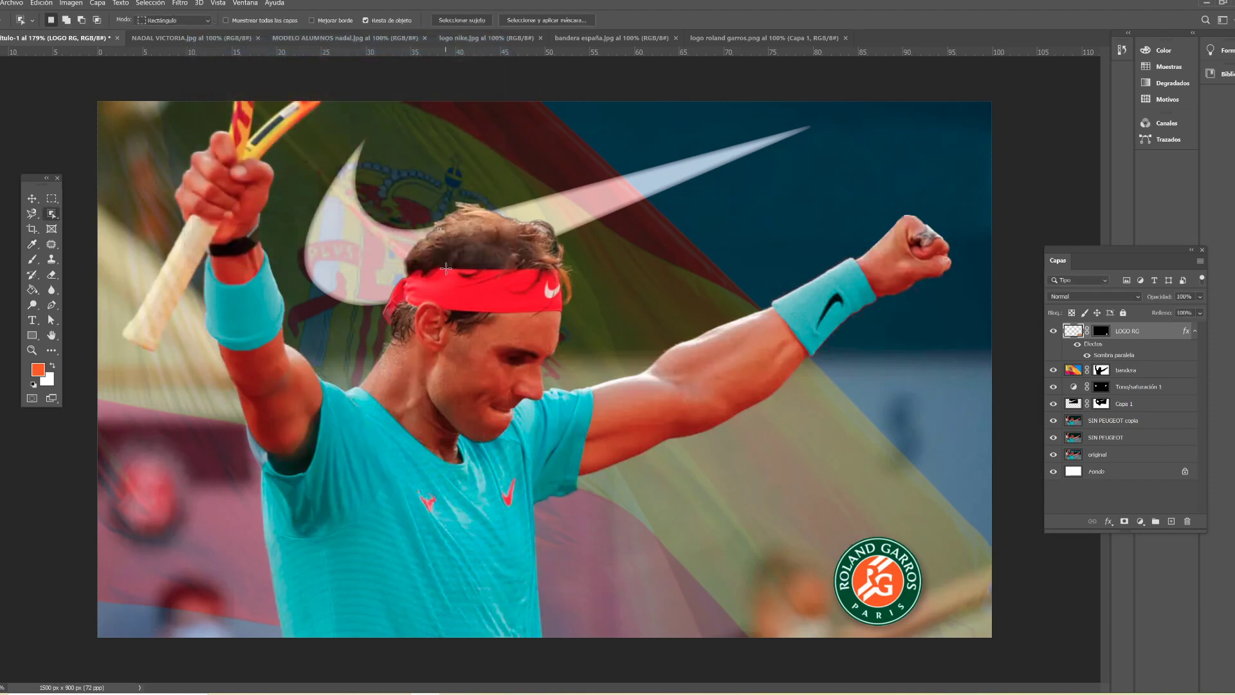
click(1155, 521)
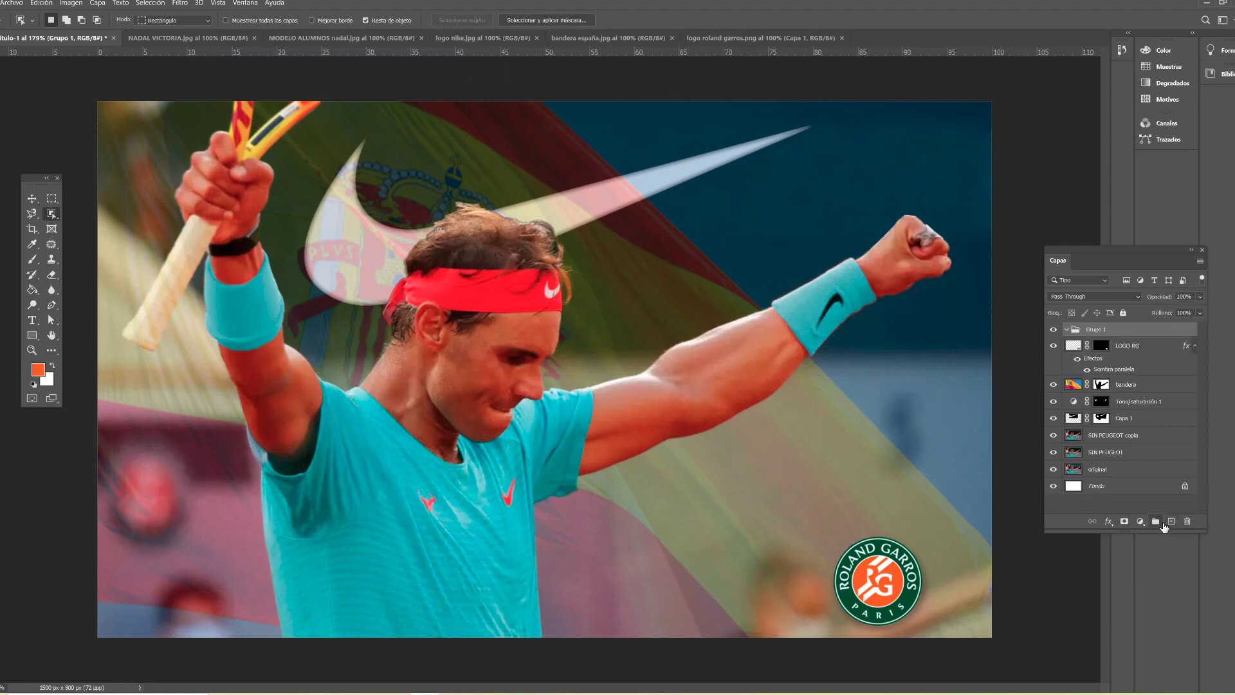
key(ctrl+z)
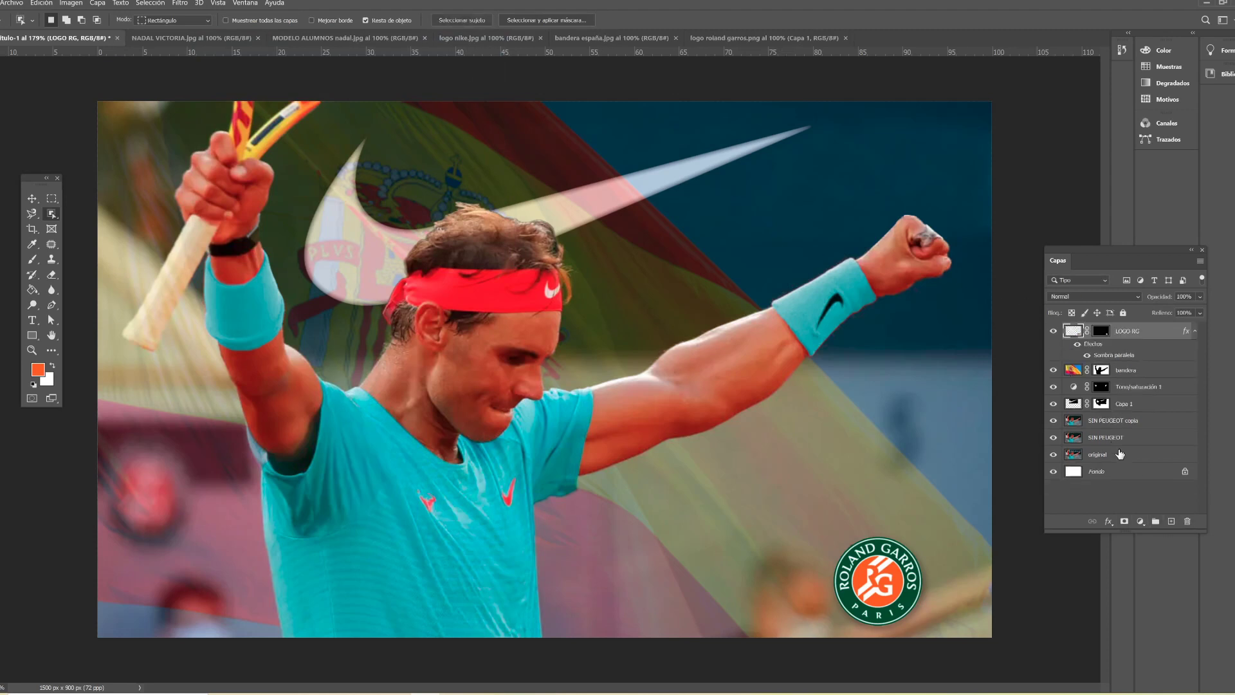
click(1168, 521)
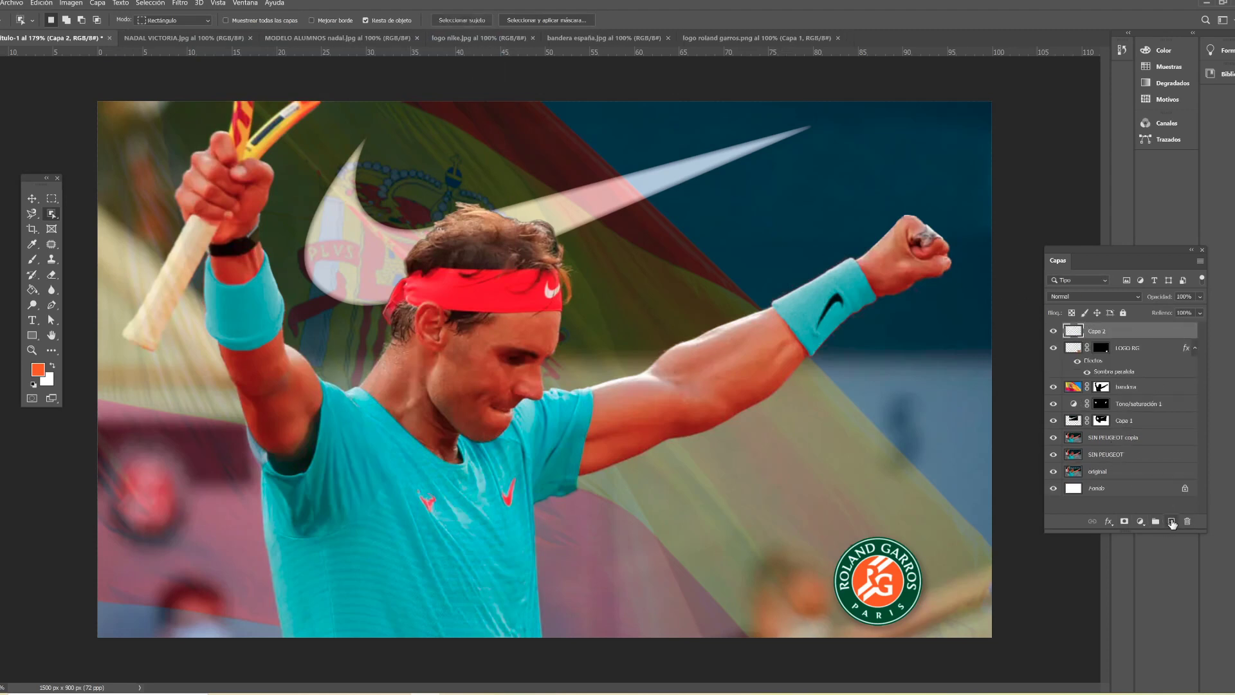
double_click(1097, 329)
text(mal)
key(Return)
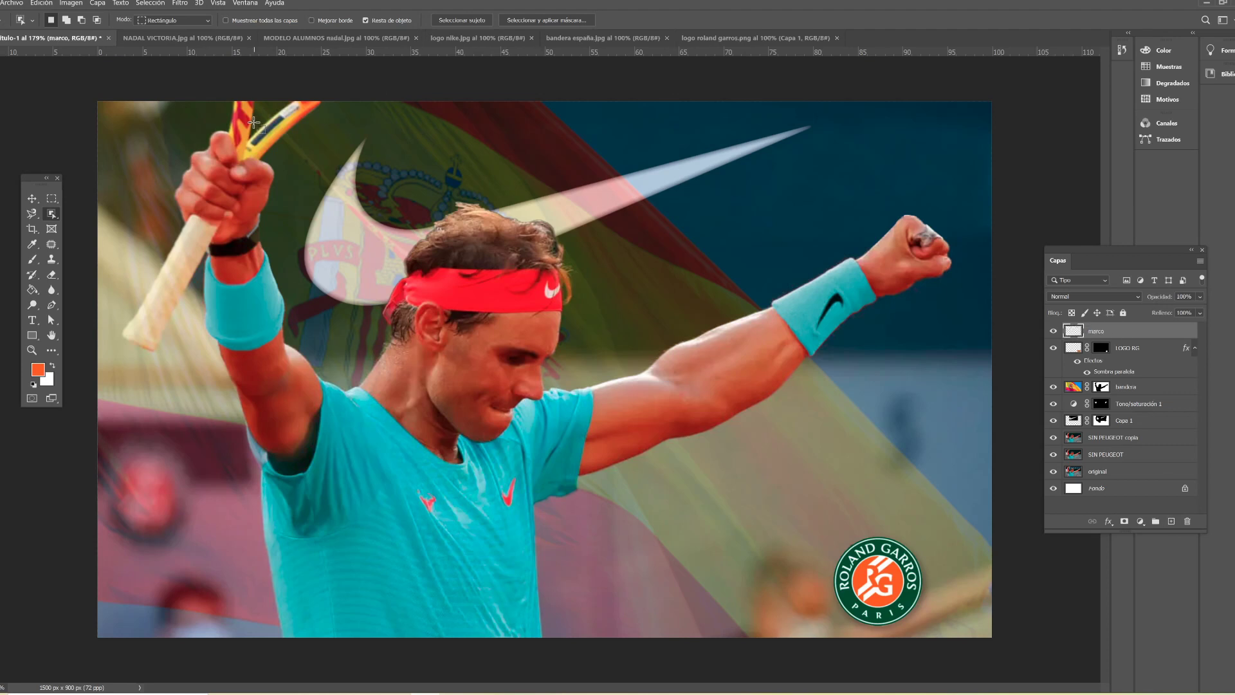
click(52, 7)
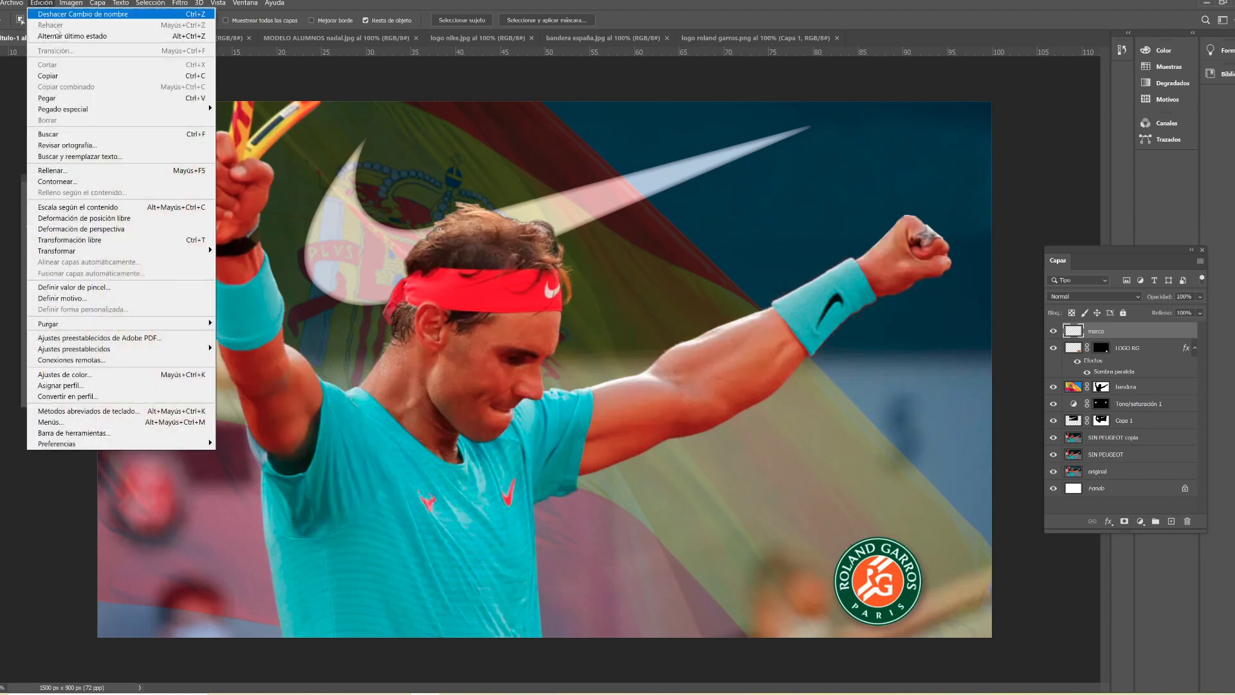
click(90, 173)
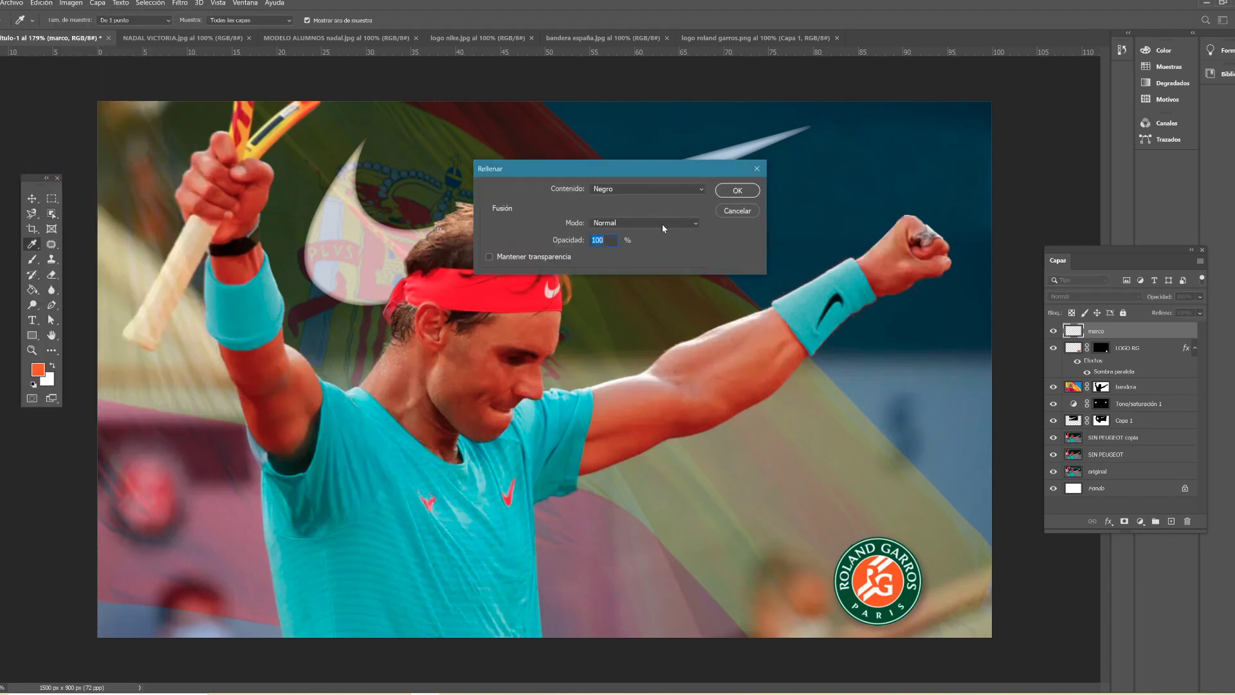
click(662, 188)
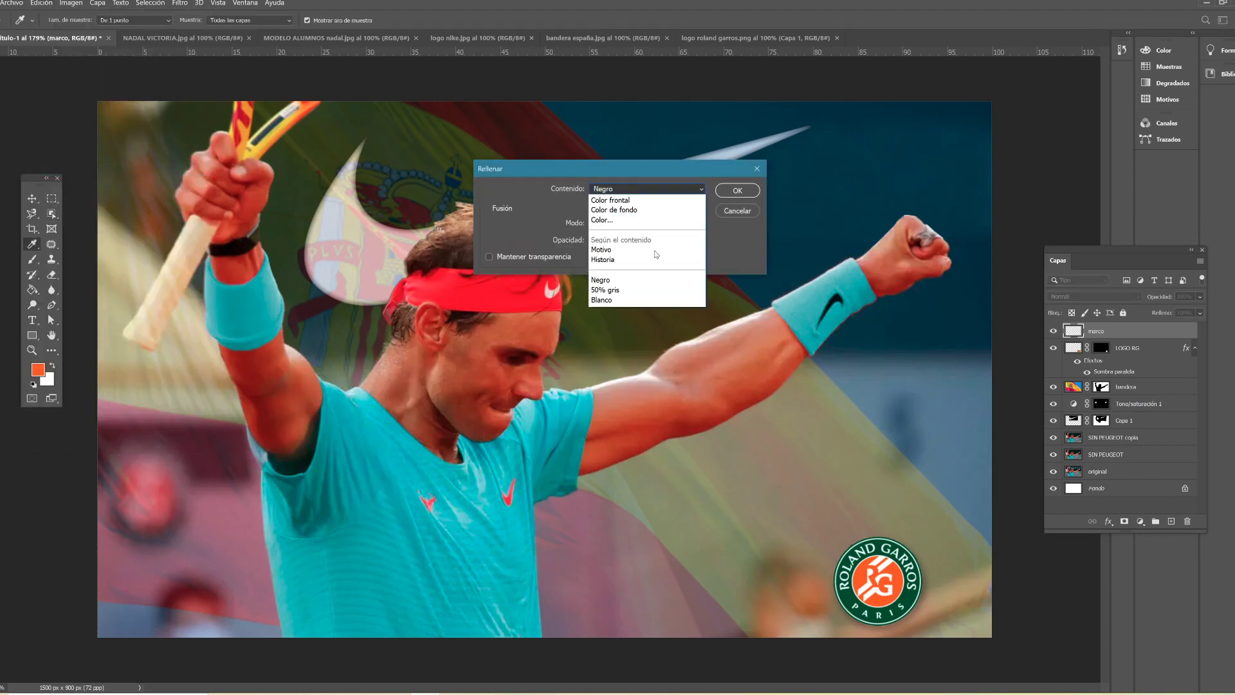
click(647, 204)
click(737, 189)
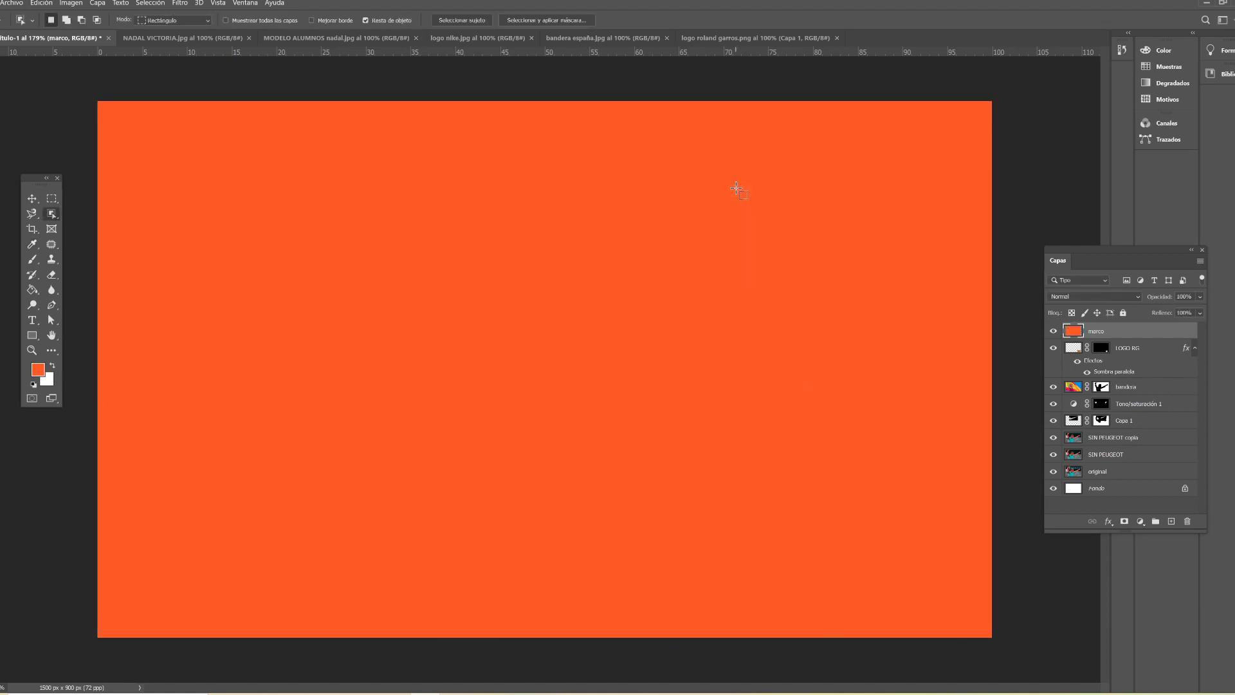
click(52, 198)
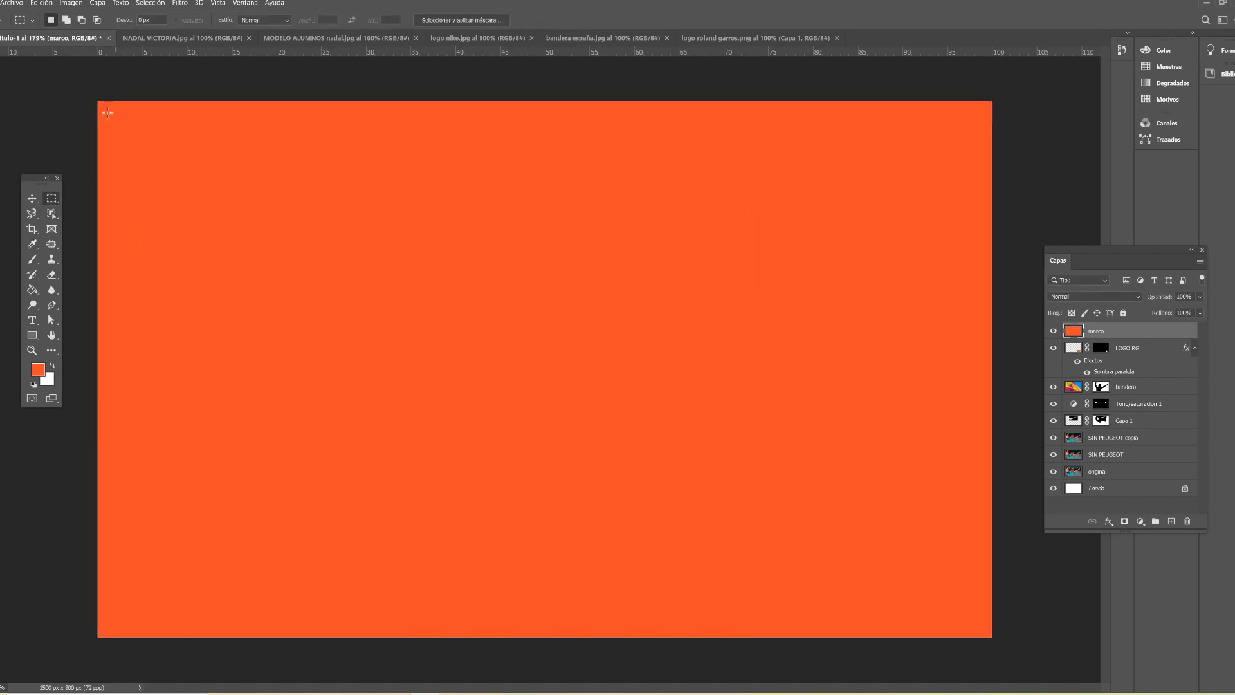
mouse_move(108, 113)
mouse_down()
mouse_move(706, 602)
mouse_move(980, 628)
mouse_up()
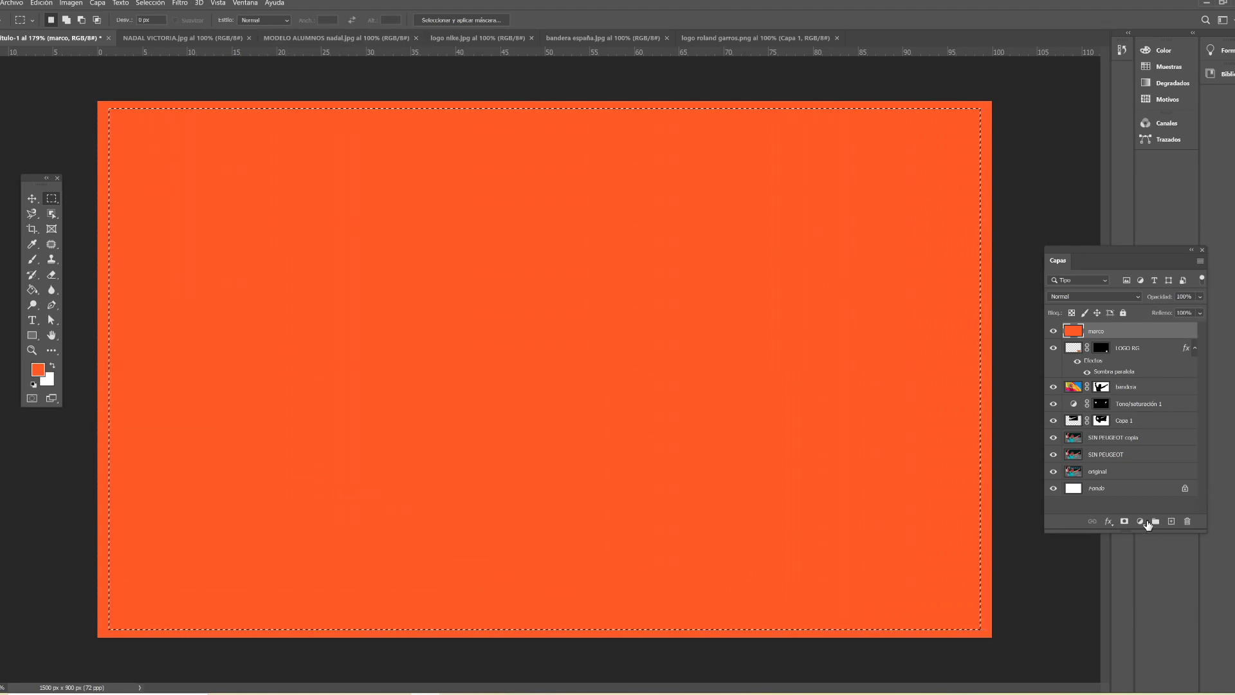
click(149, 3)
click(161, 46)
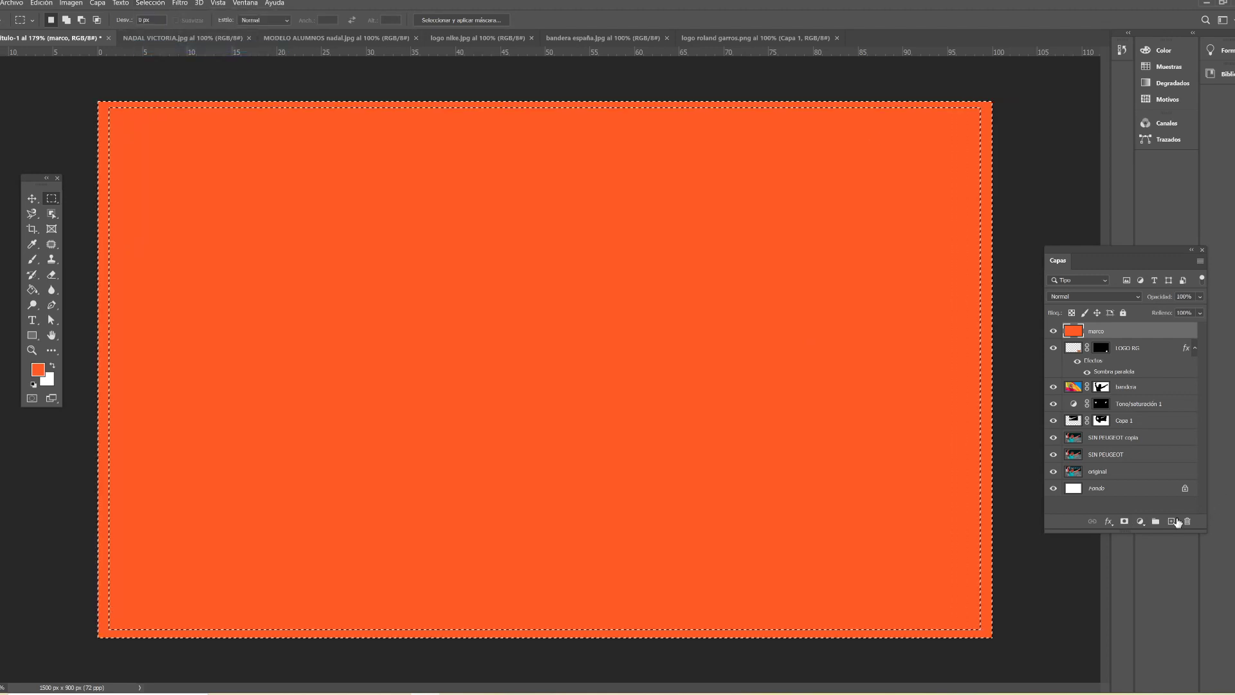
click(1124, 521)
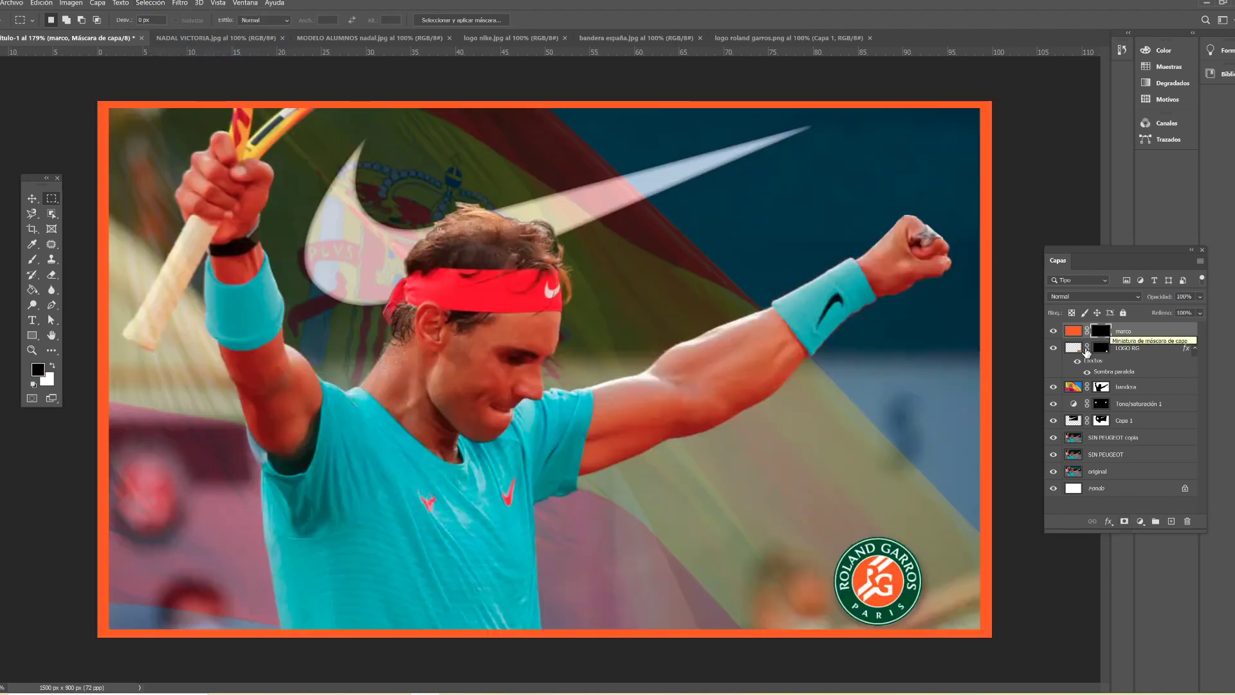
click(1054, 332)
drag(1129, 331, 1188, 522)
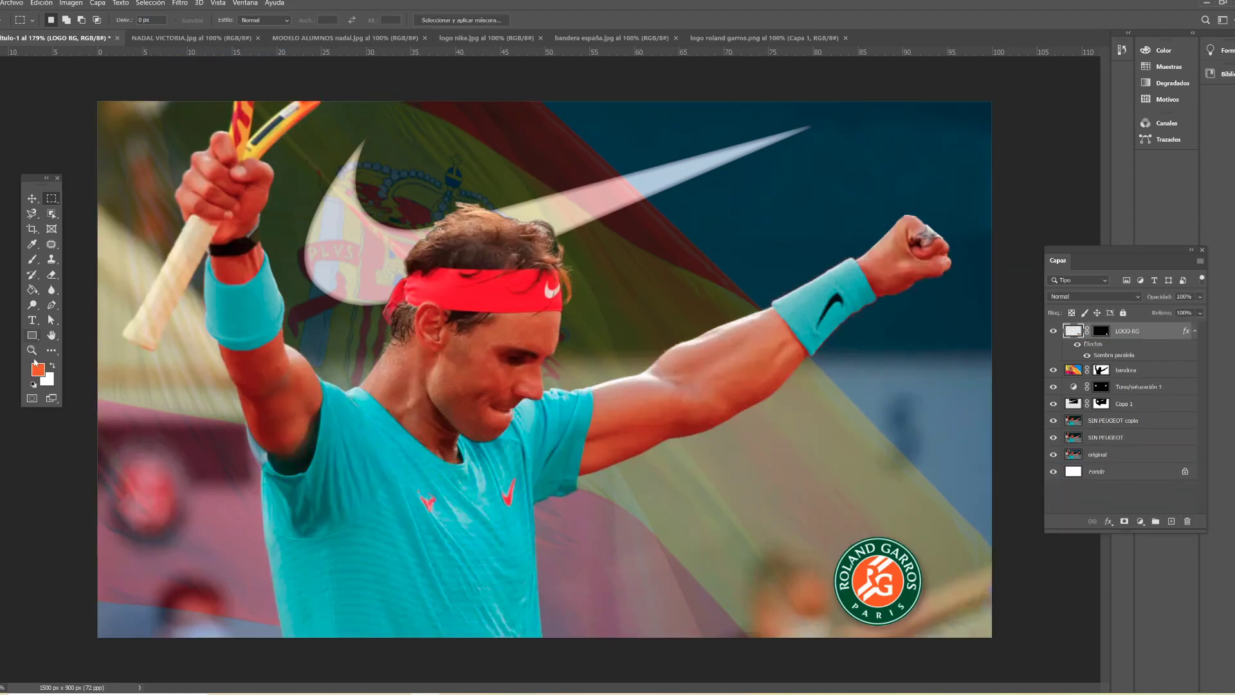
Step: Draw a rectangle covering the whole Nadal canvas
click(36, 335)
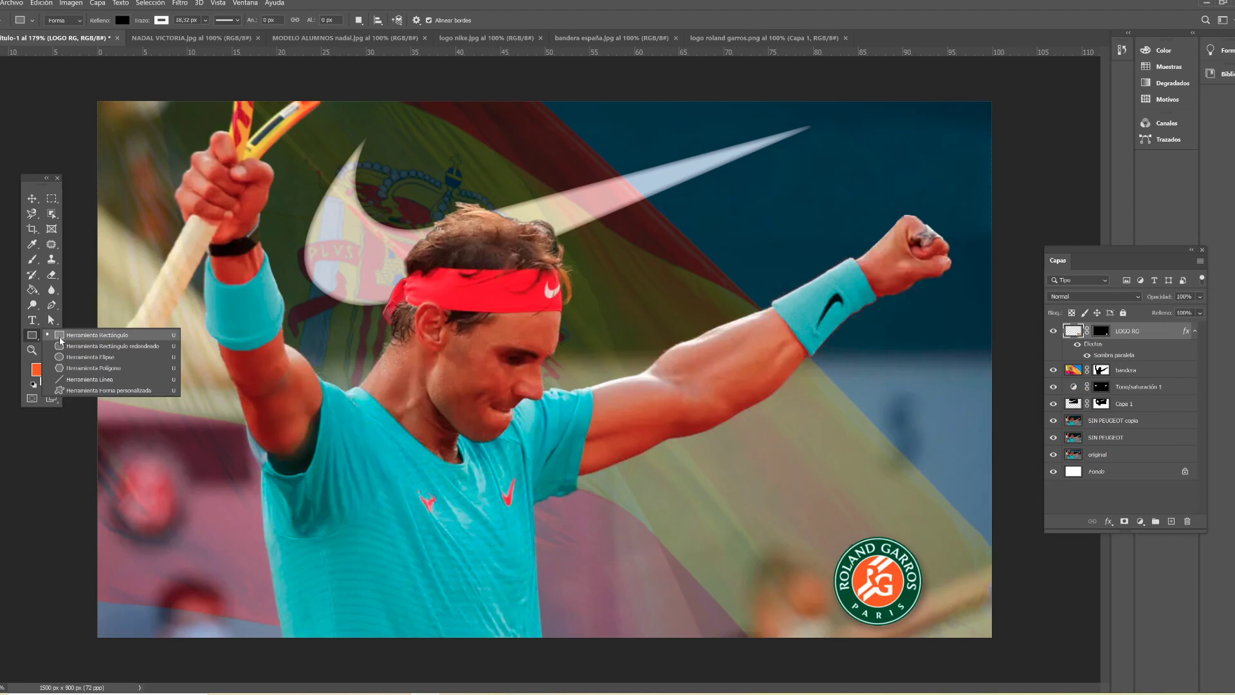
click(62, 335)
mouse_move(96, 101)
mouse_down()
mouse_move(695, 623)
mouse_move(993, 637)
mouse_up()
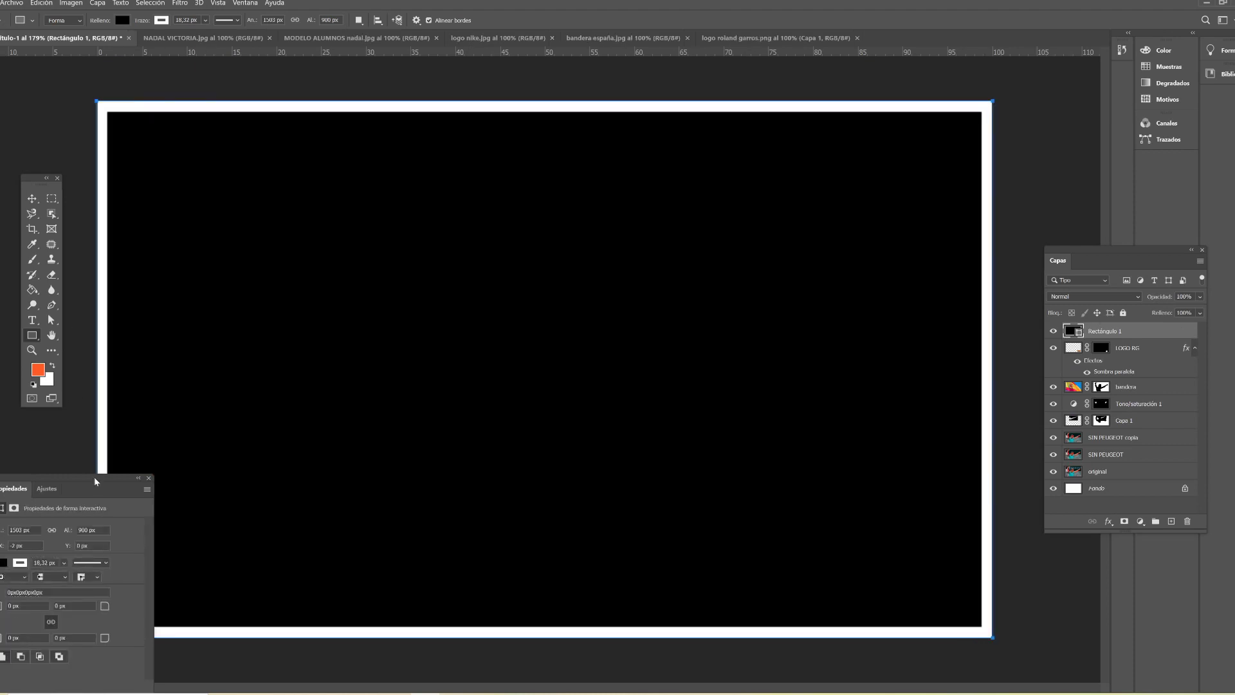
drag(94, 481, 464, 199)
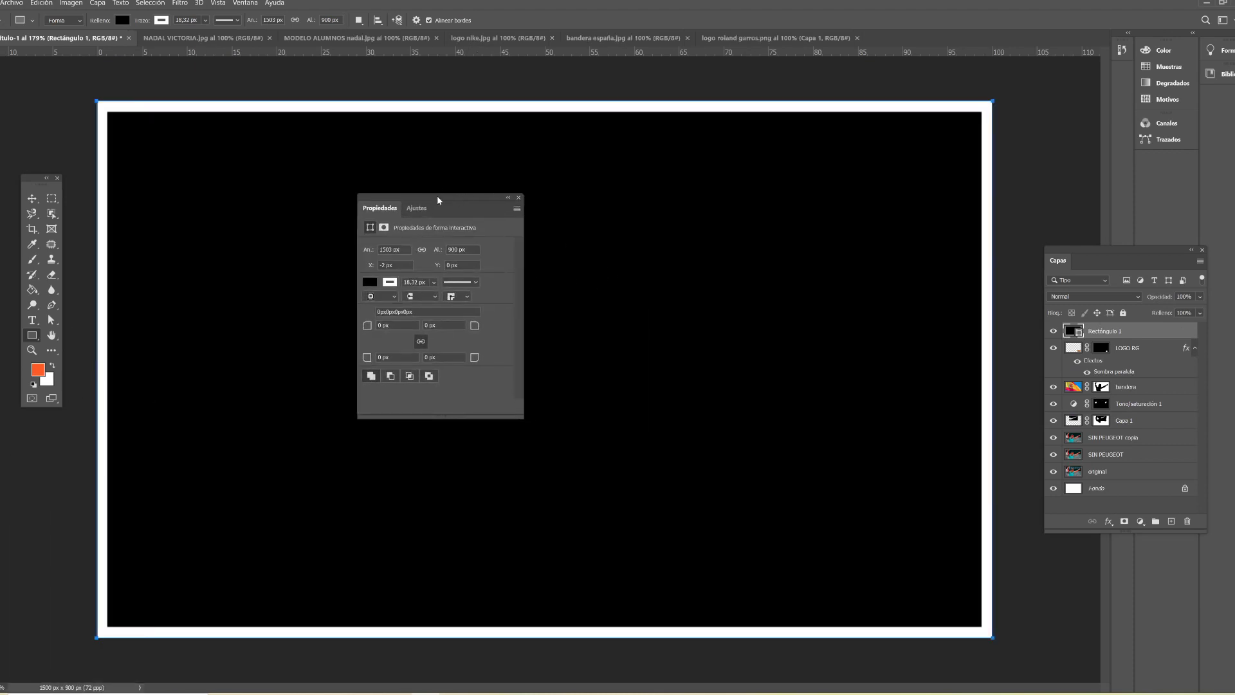
drag(440, 200, 461, 200)
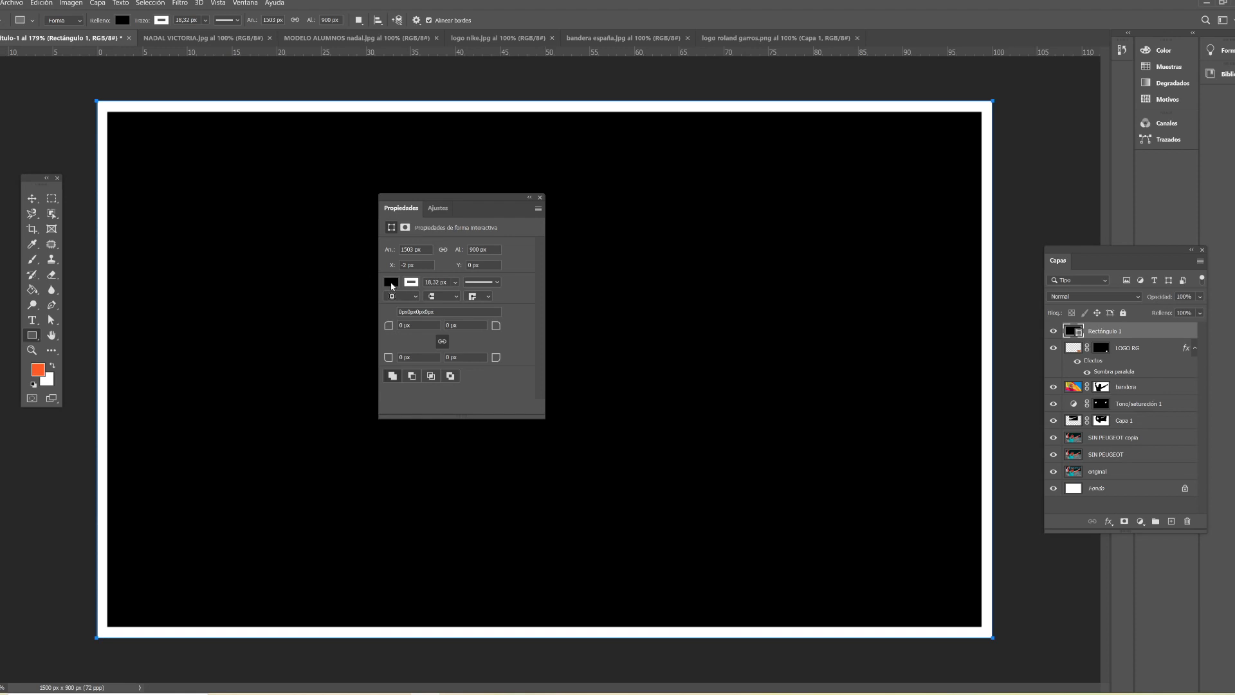
Step: Set the rectangle's fill to No Color and its stroke to orange
click(390, 283)
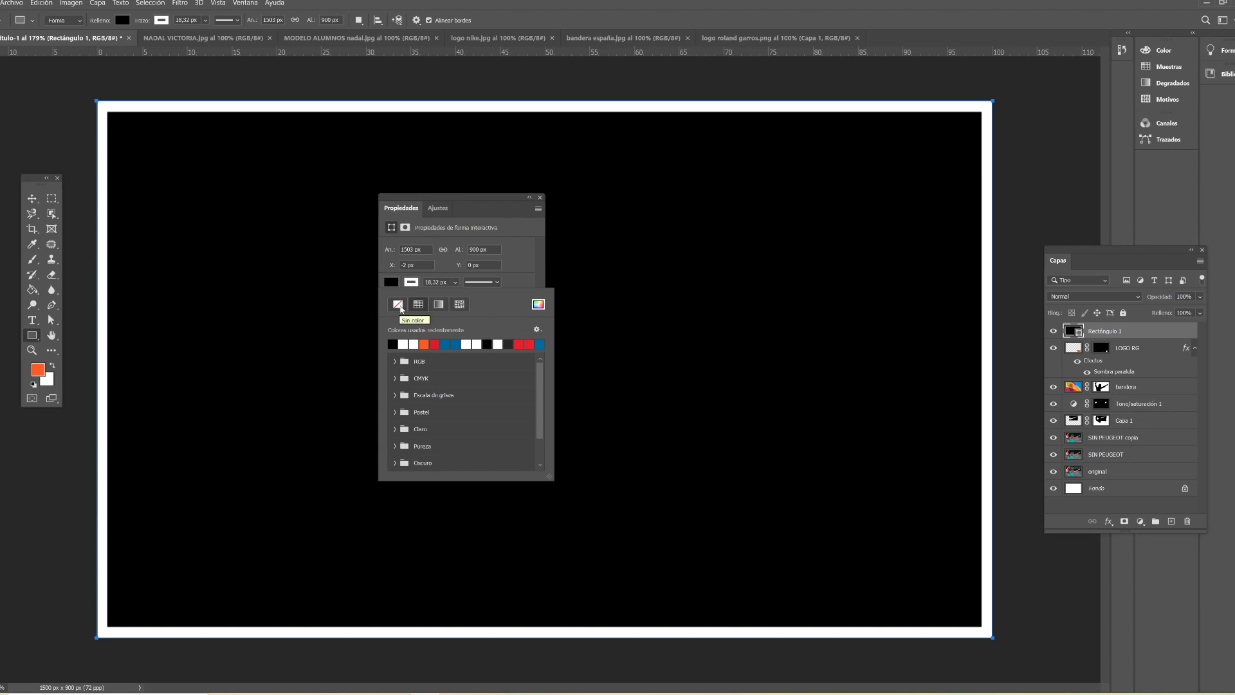
click(398, 305)
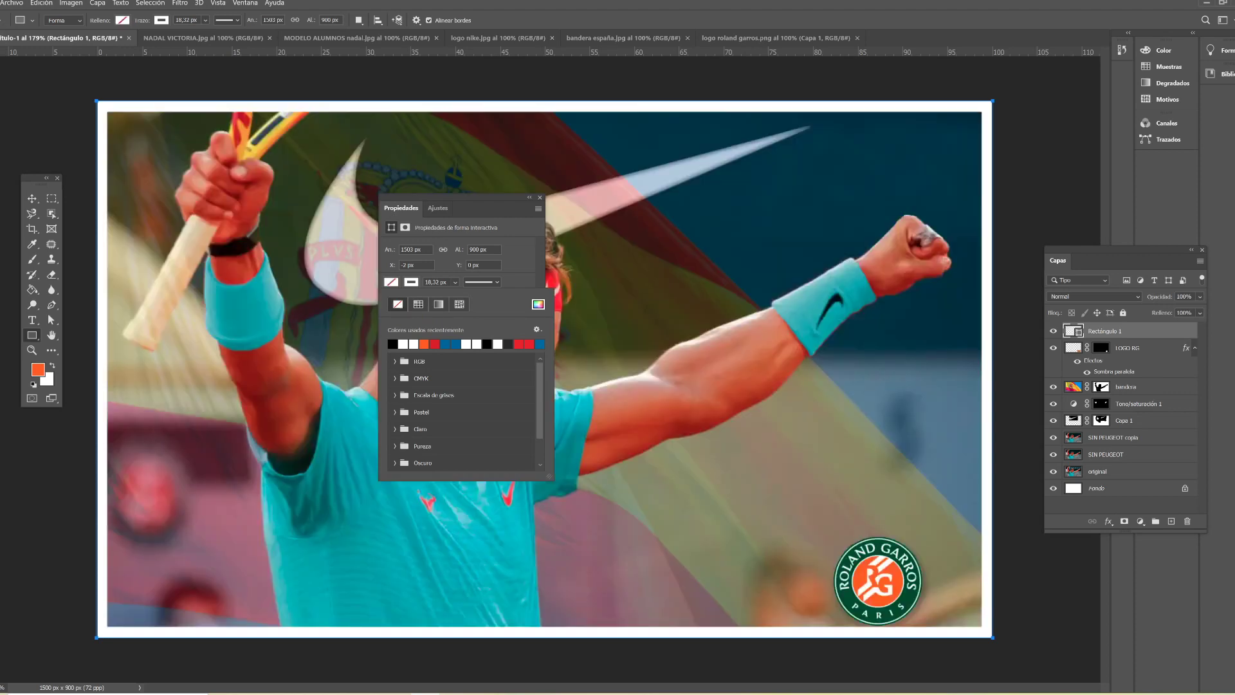
click(450, 192)
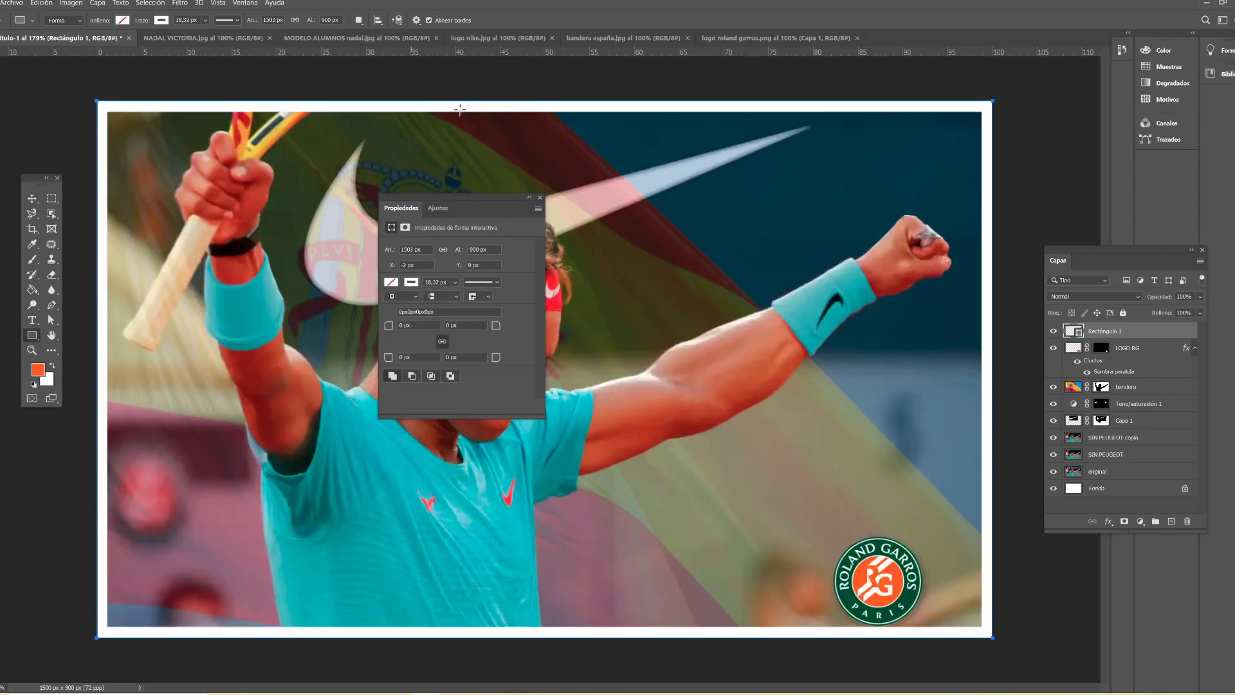
click(409, 287)
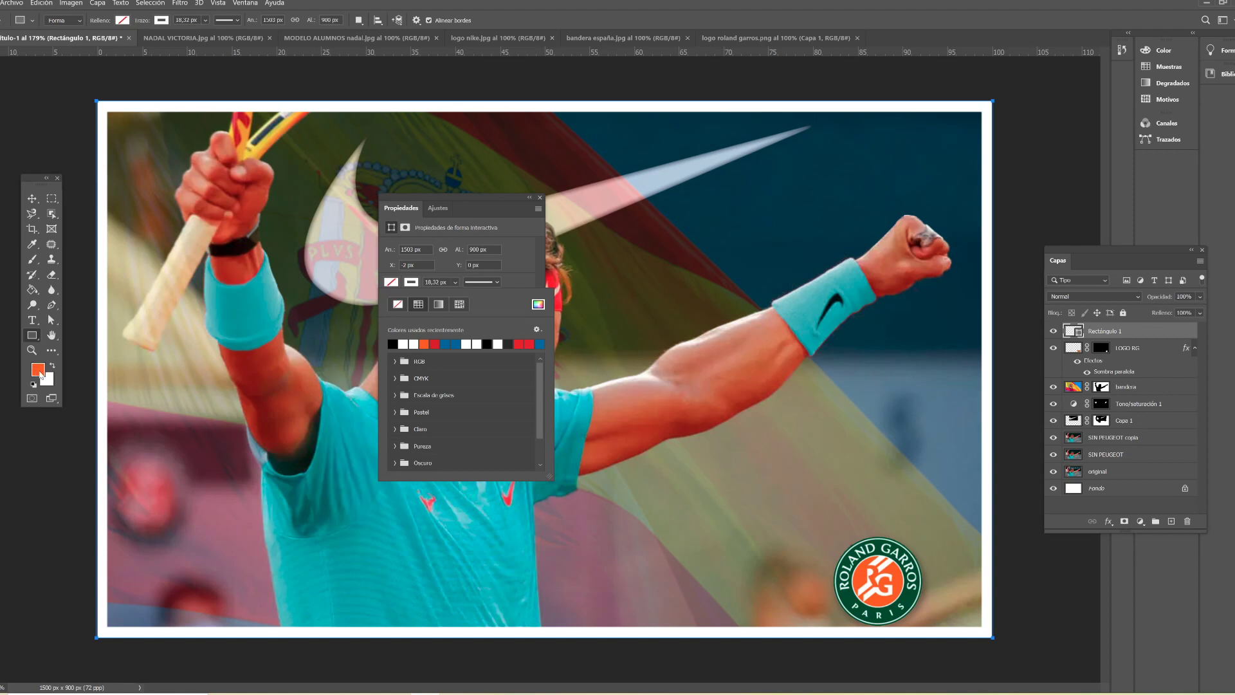
click(426, 344)
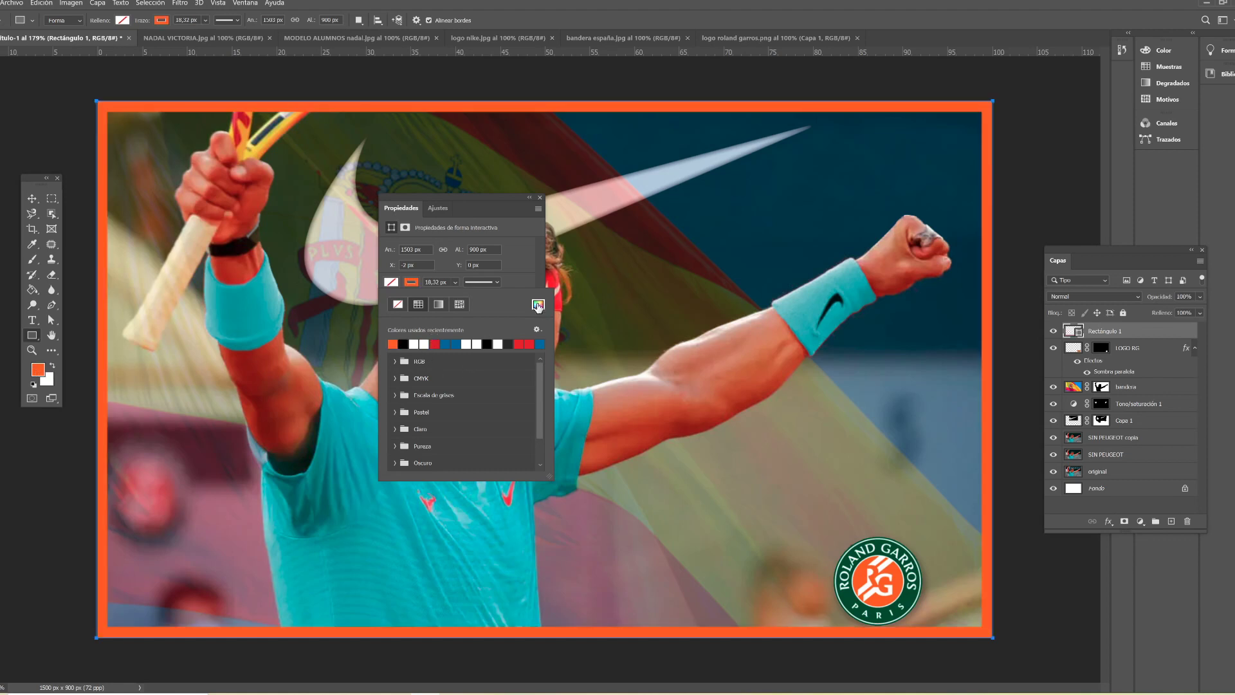
Step: Make the frame stroke orange H22 S99 B94, thinned slightly, as a solid line
click(538, 304)
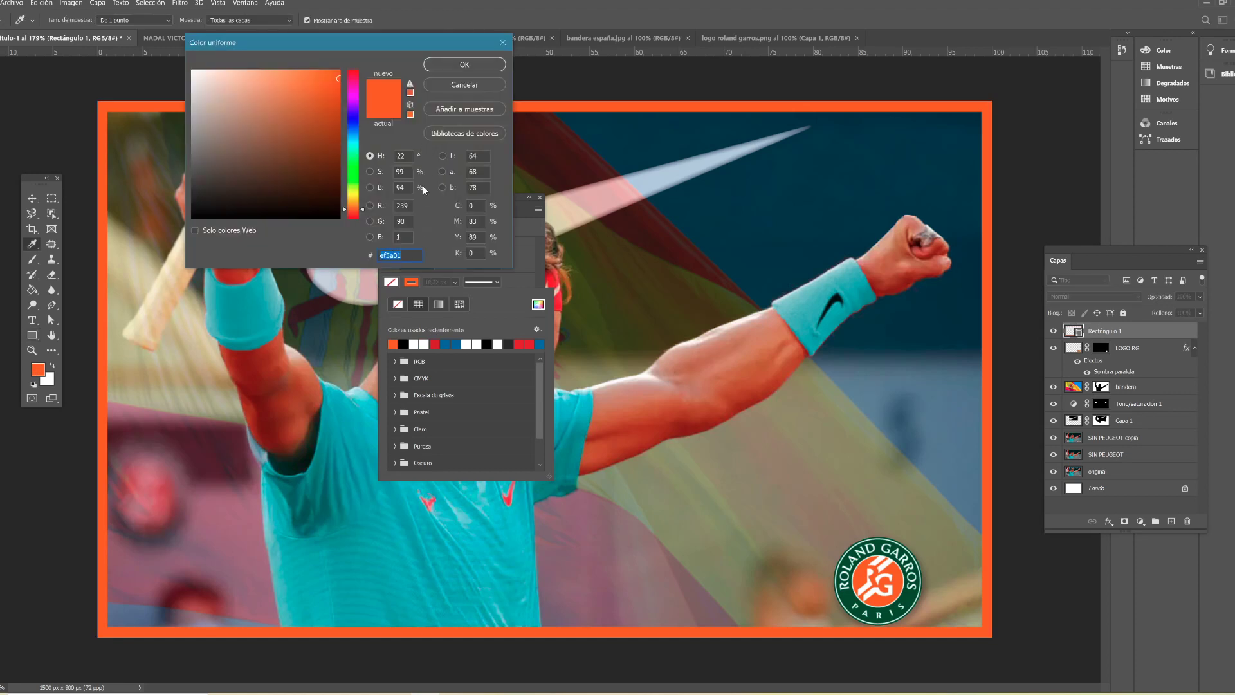
click(464, 65)
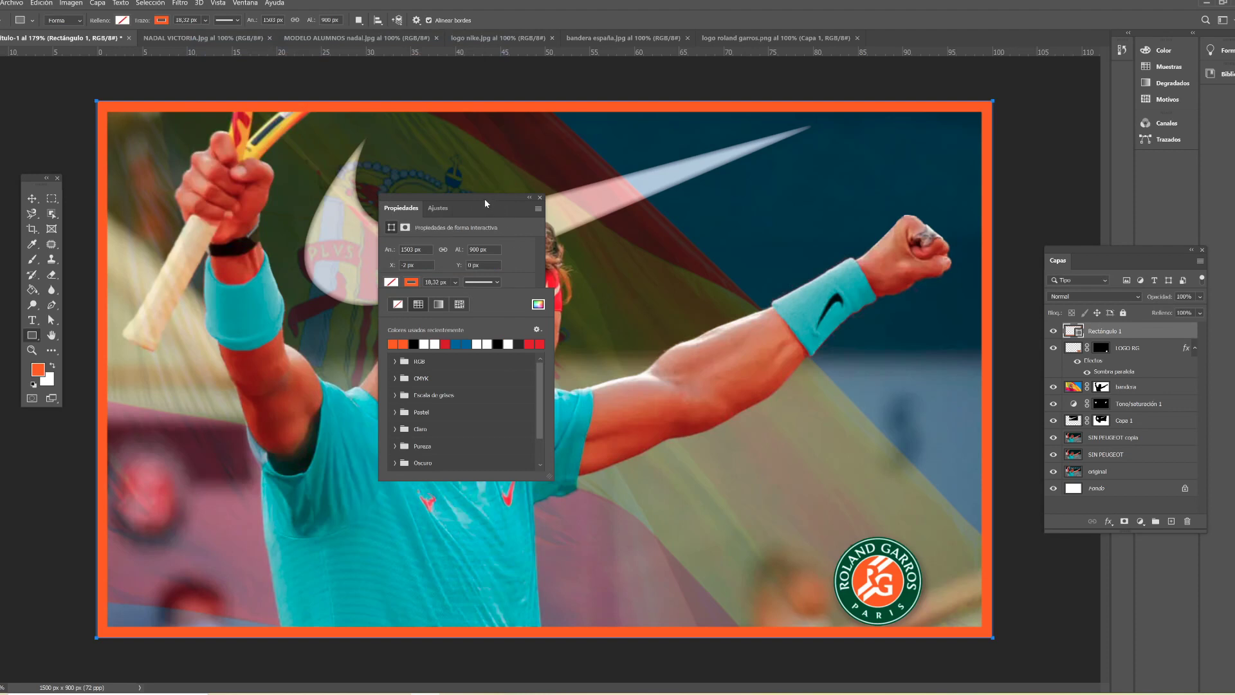
drag(485, 203, 435, 207)
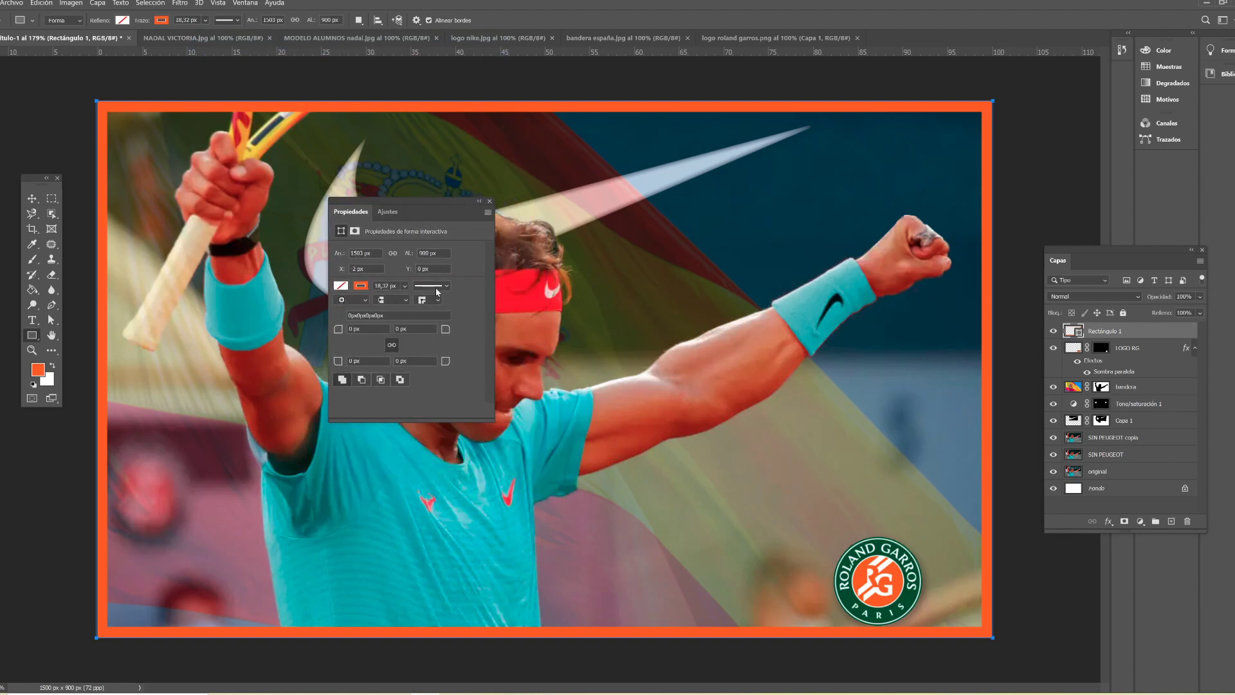
click(405, 286)
drag(418, 300, 417, 304)
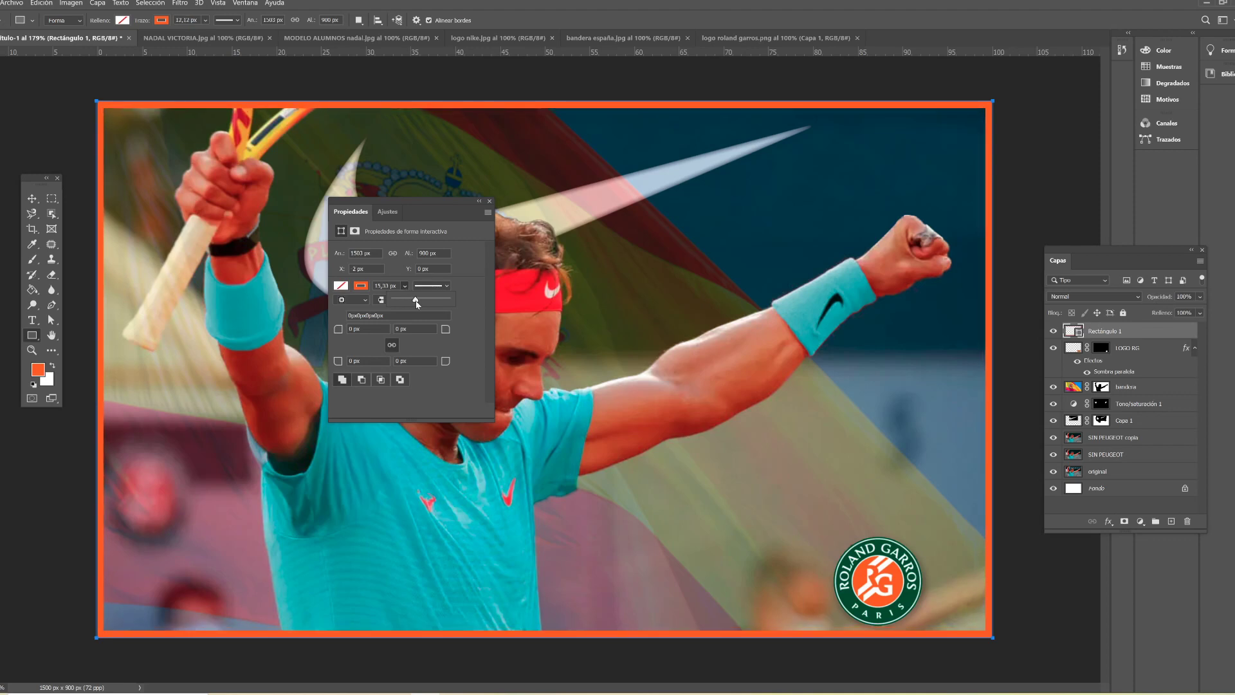
click(448, 288)
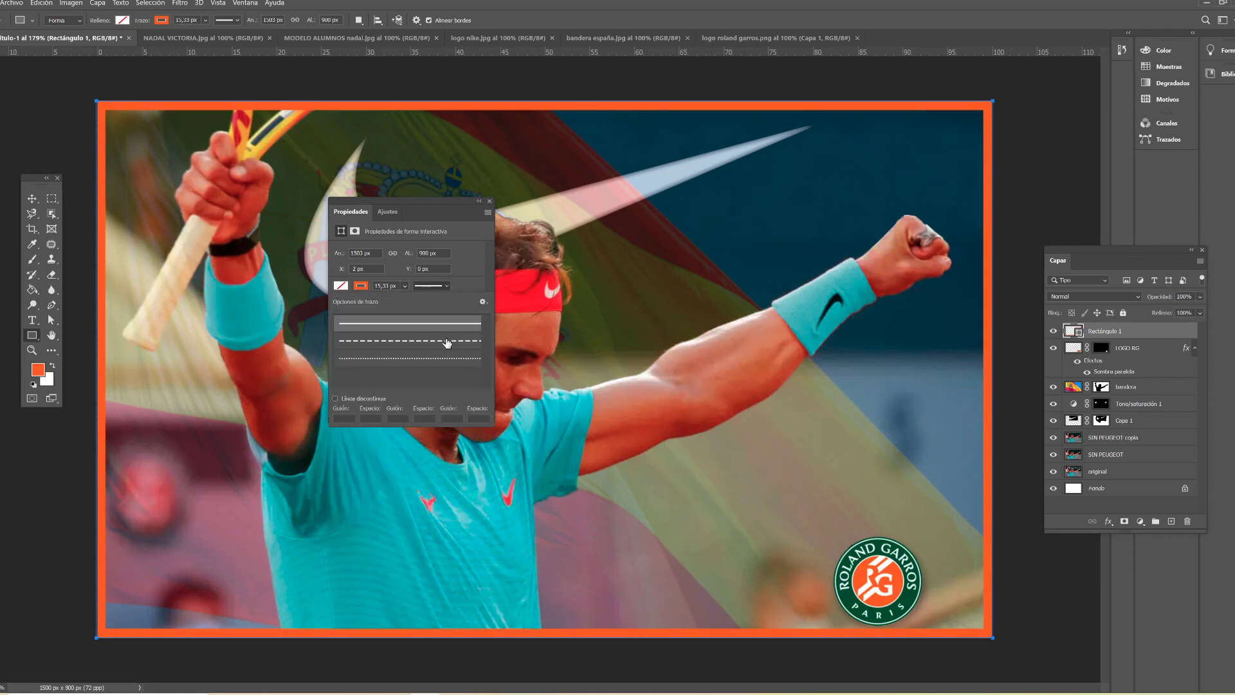
click(448, 341)
click(452, 323)
Step: Align the frame to the canvas edge with X at 0 px, using pixel rulers
key(Escape)
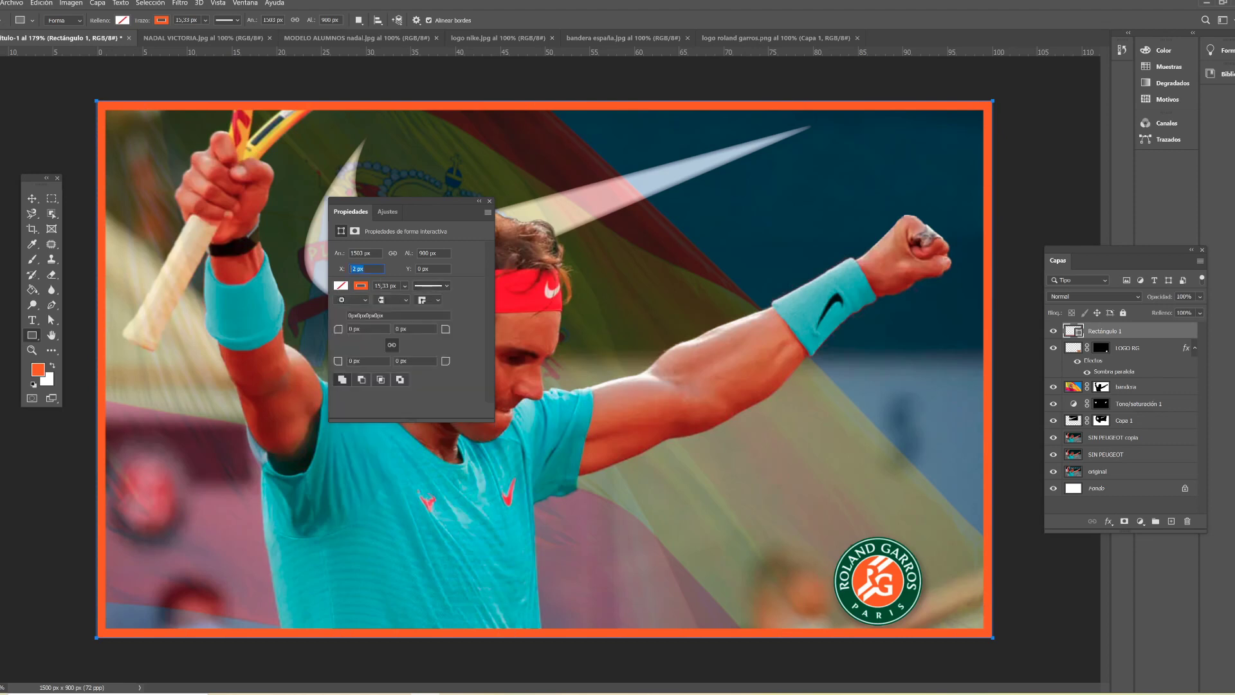
text(0)
key(Return)
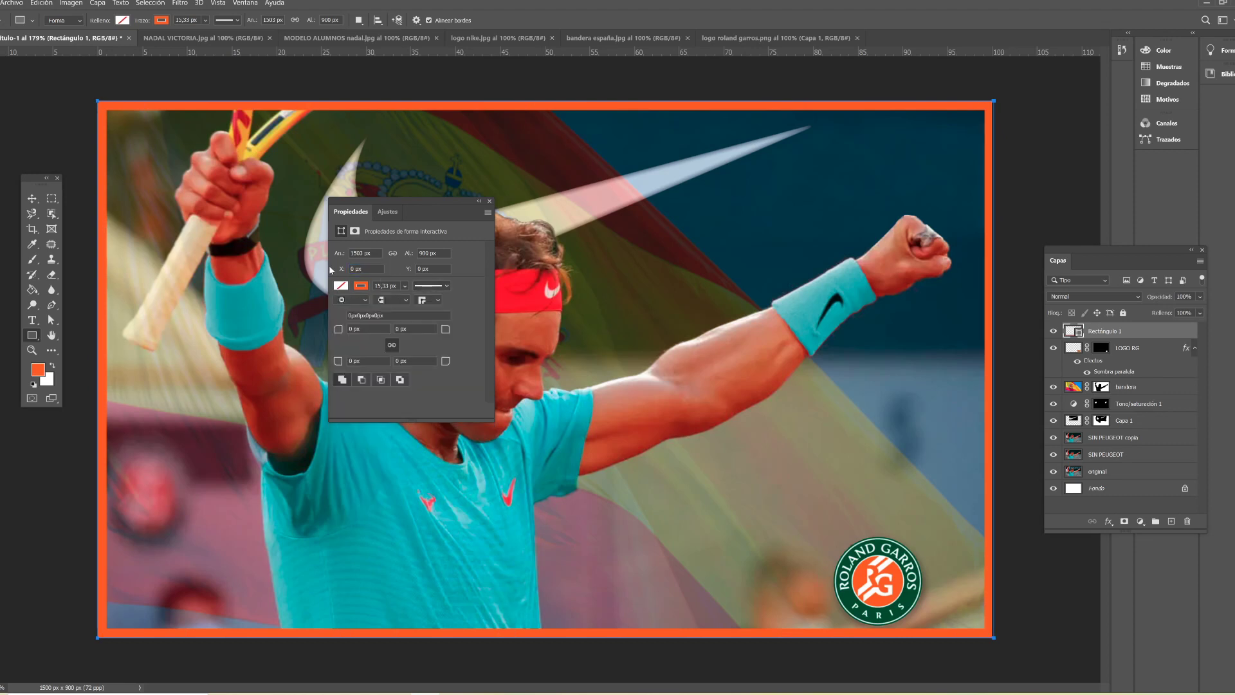
click(368, 267)
text(25)
key(Return)
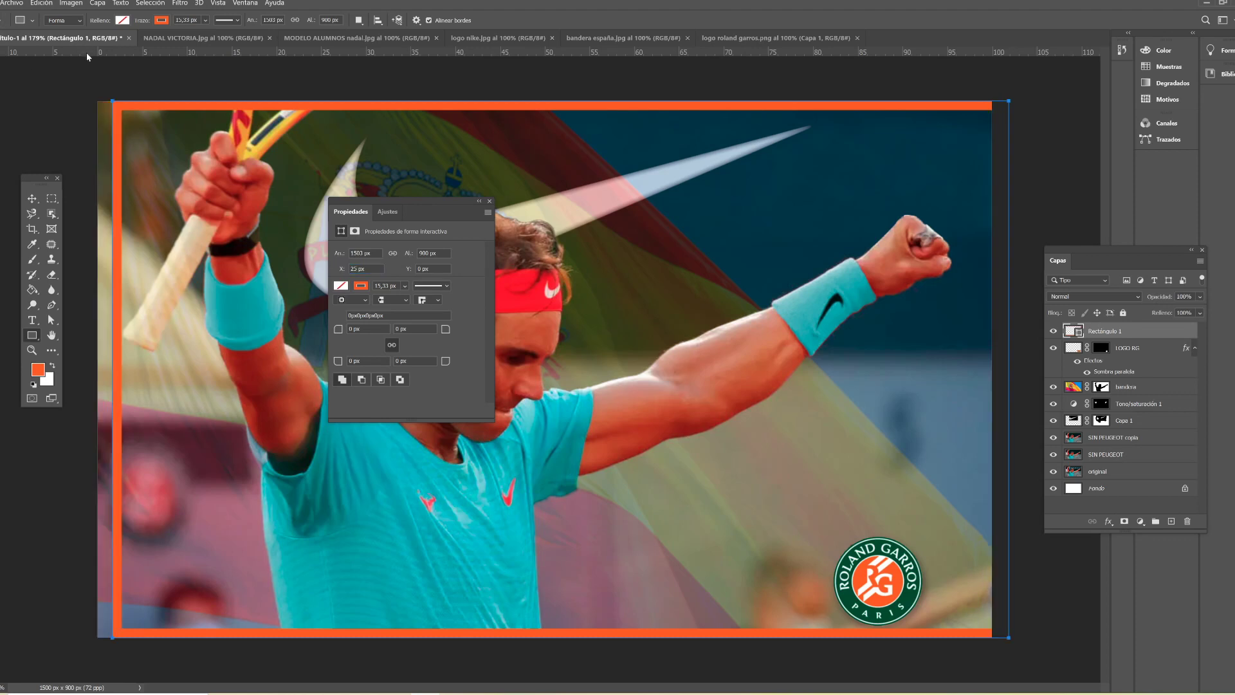
right_click(115, 60)
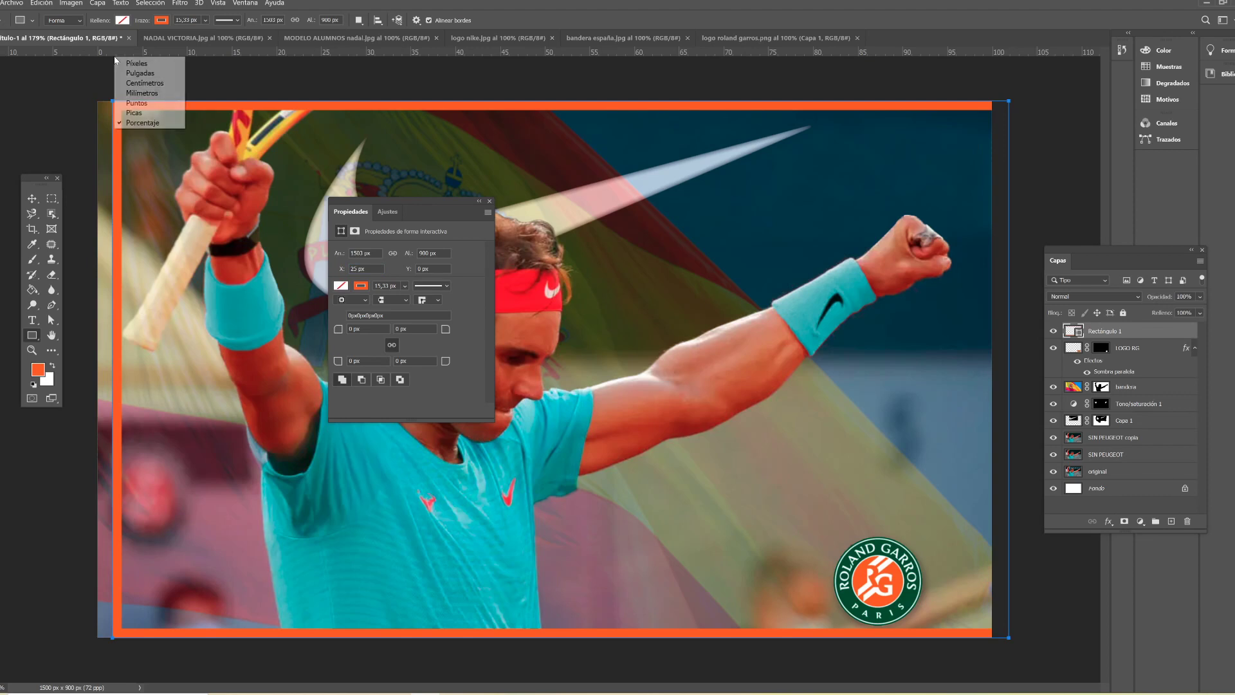
click(126, 63)
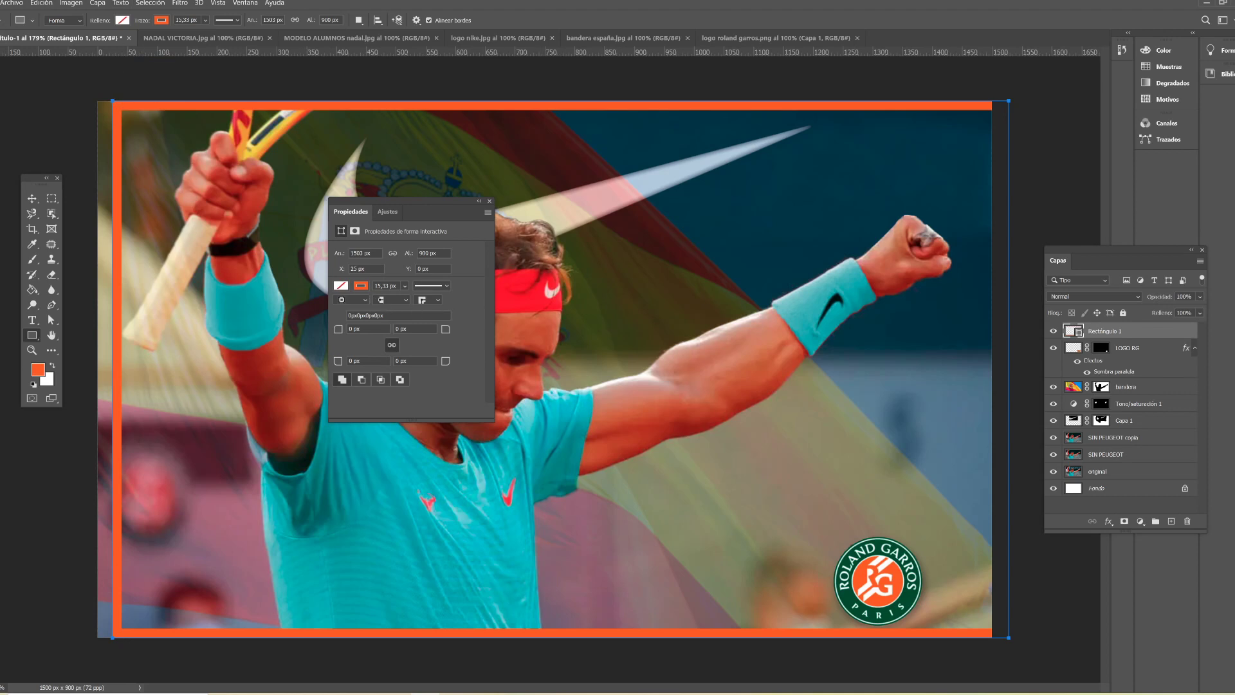
click(360, 268)
text(0)
key(Return)
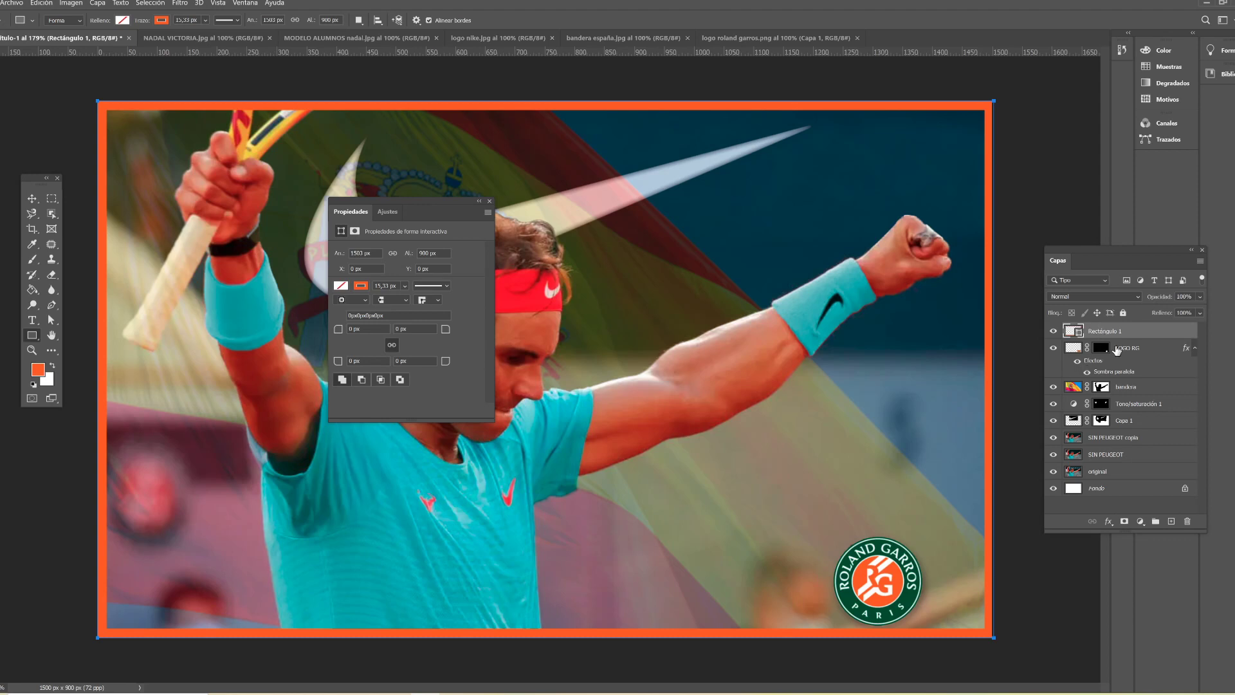
Step: Move the LOGO RG badge further right into the corner
click(1126, 350)
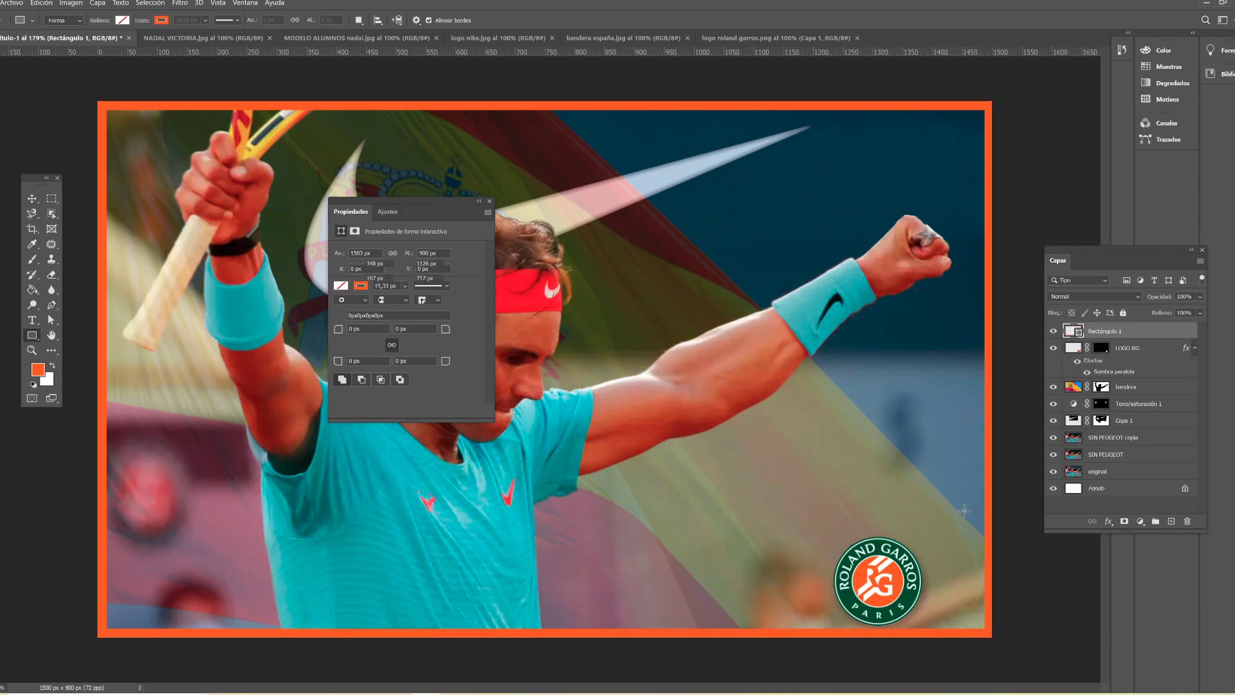
click(30, 198)
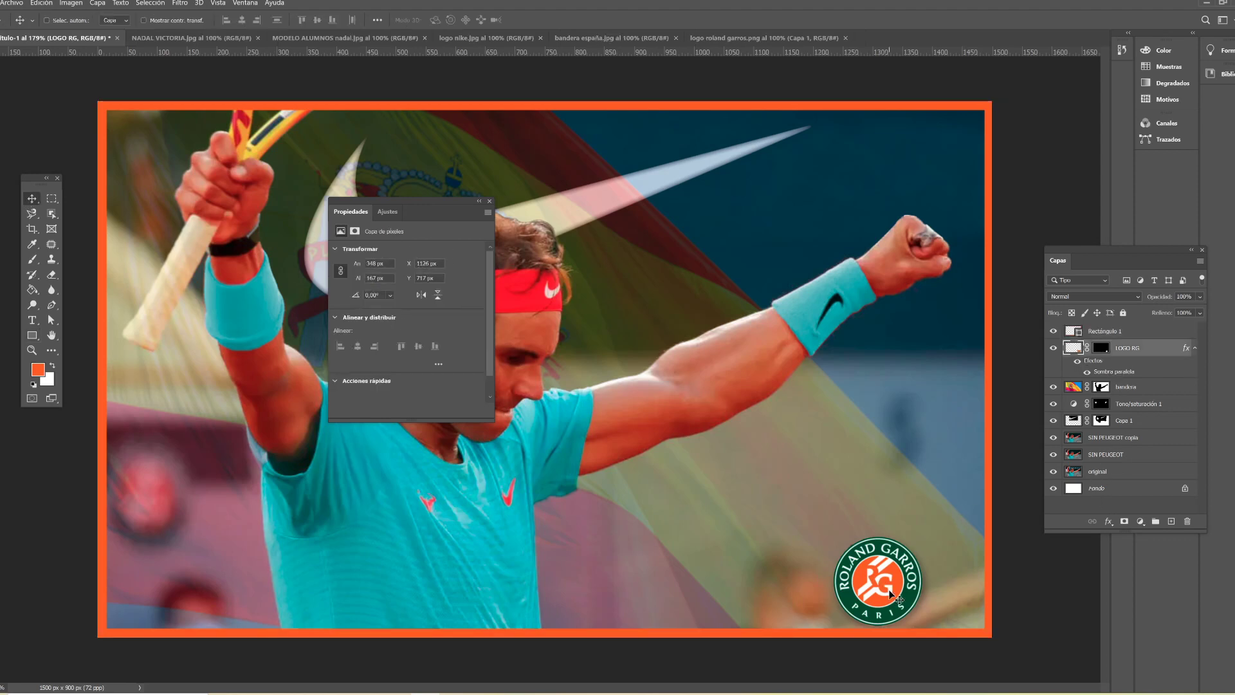
mouse_move(890, 593)
mouse_down()
mouse_move(909, 579)
mouse_move(934, 586)
mouse_up()
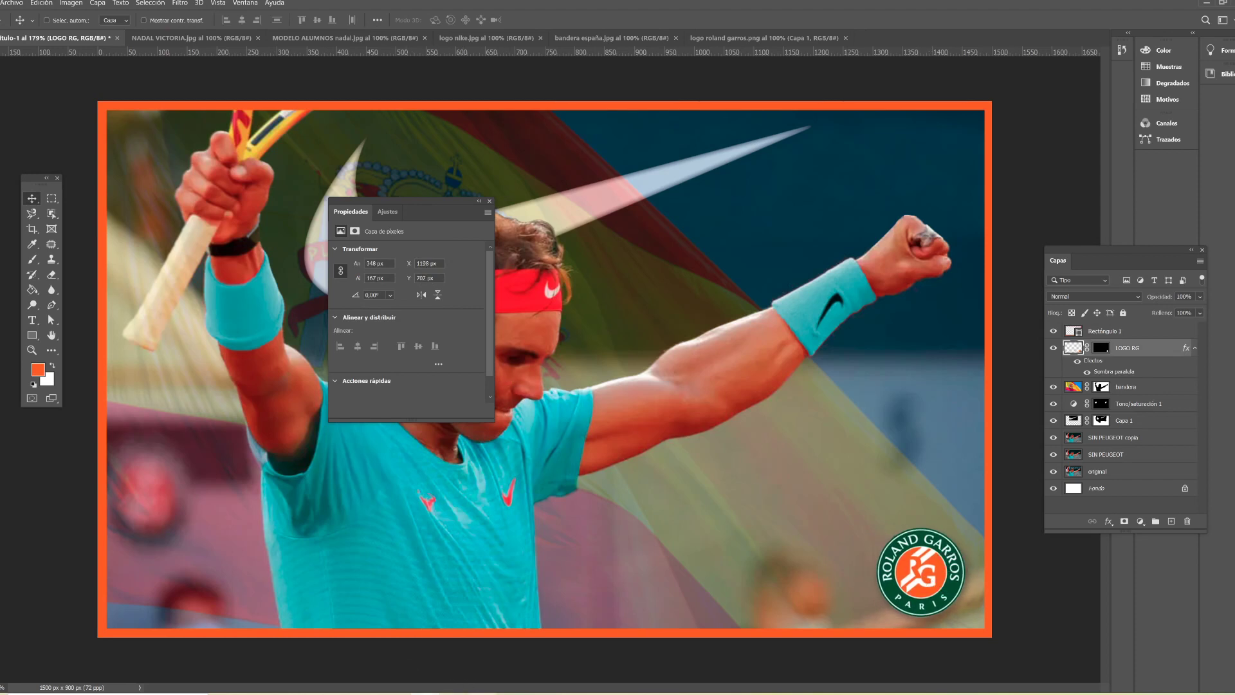
click(377, 656)
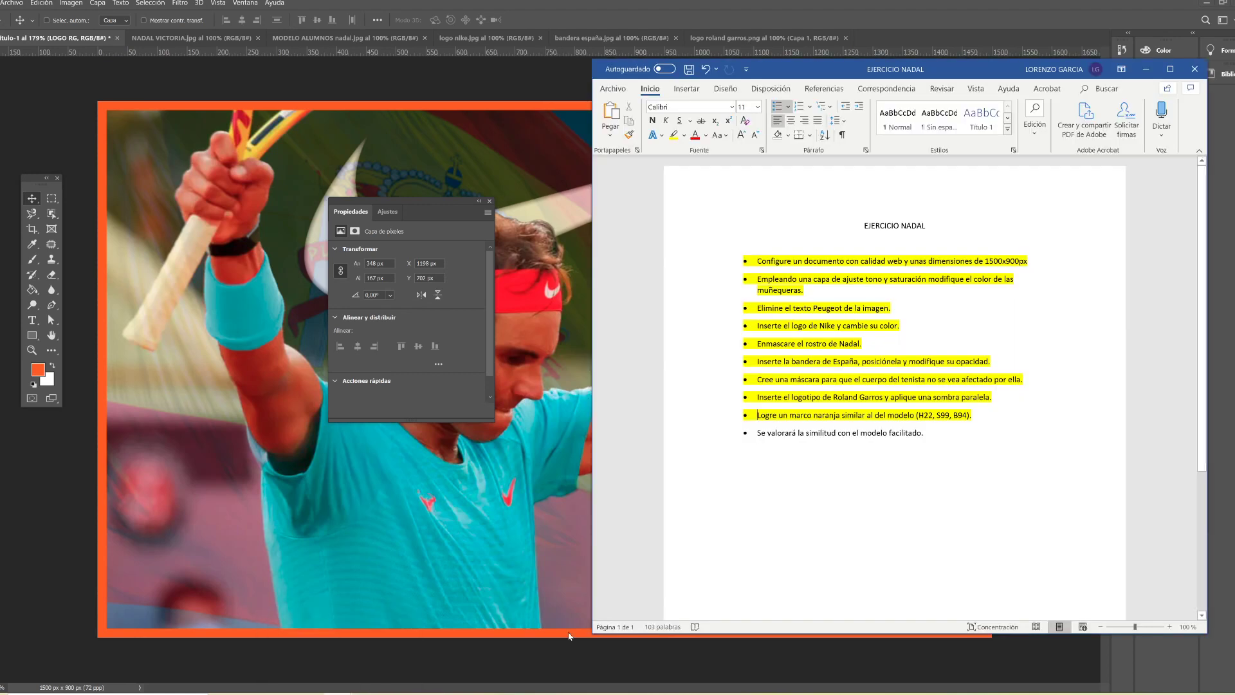
drag(923, 433, 757, 433)
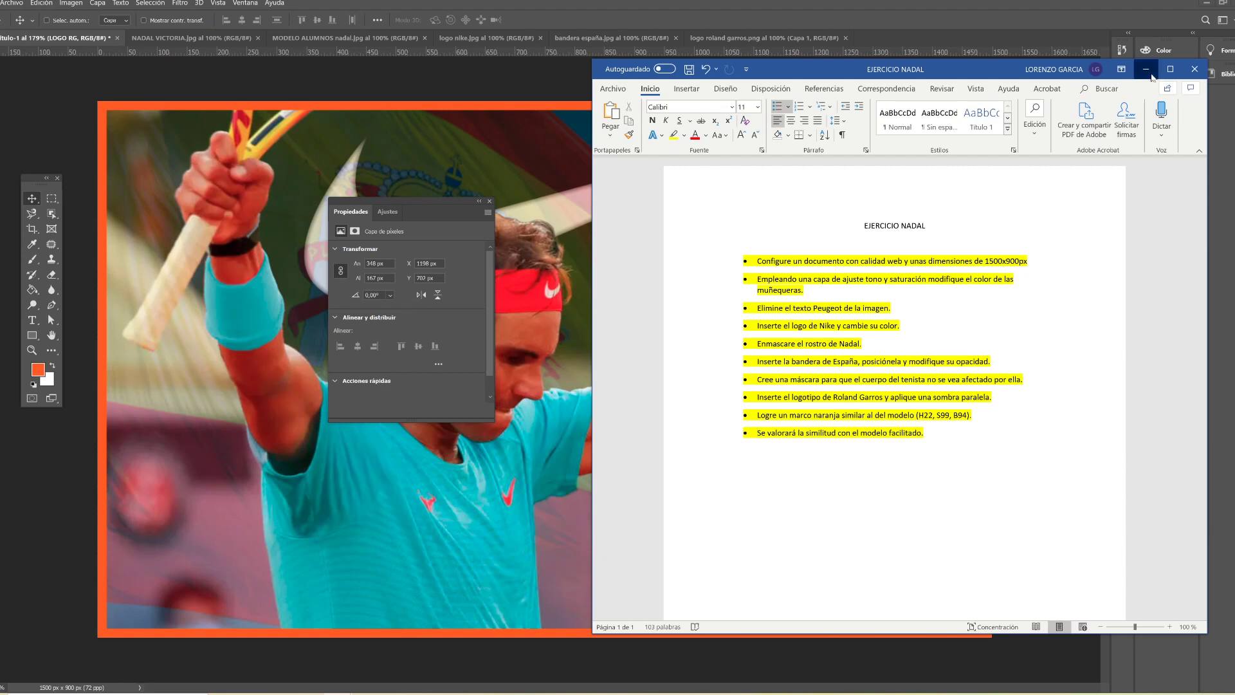
click(1146, 69)
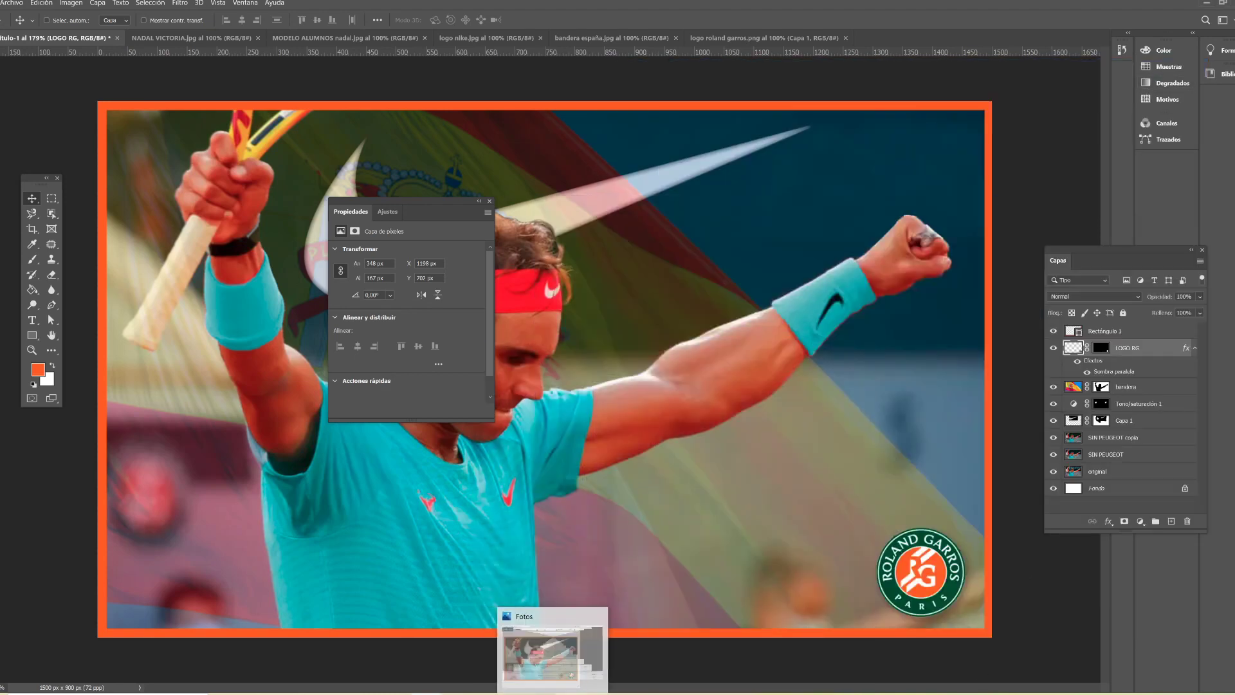